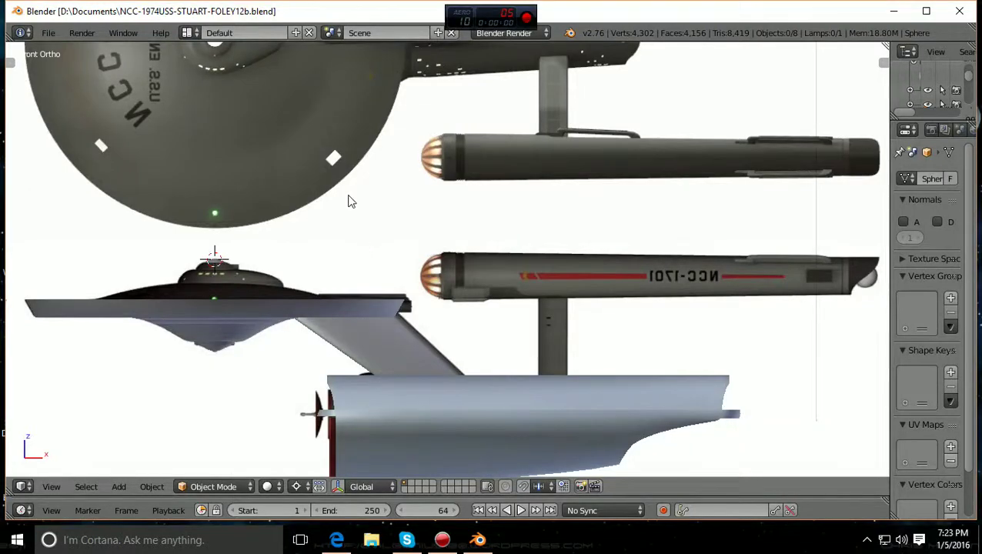
# Make the Blender window fullscreen and zoom the view in on the small sphere atop the saucer
pyautogui.click(119, 35)
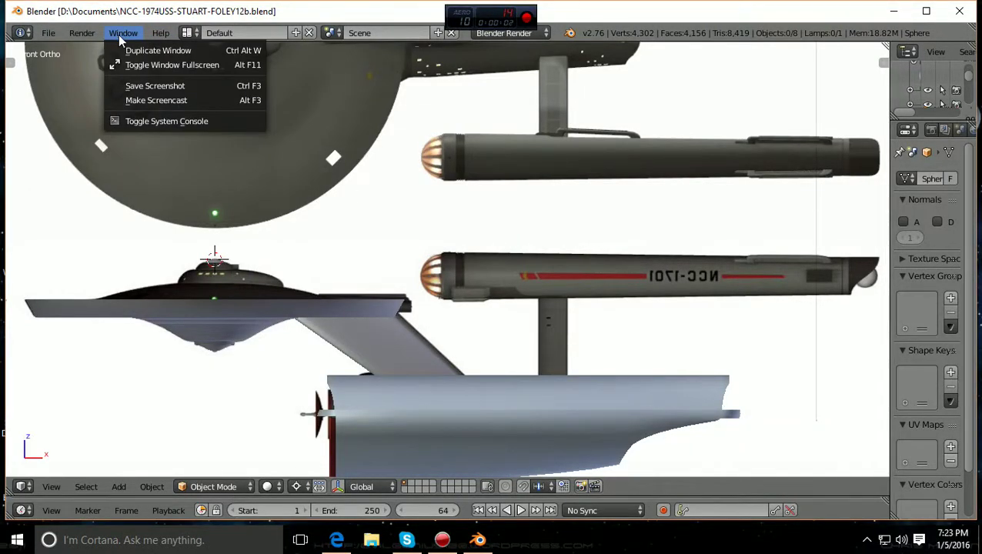
pyautogui.click(146, 64)
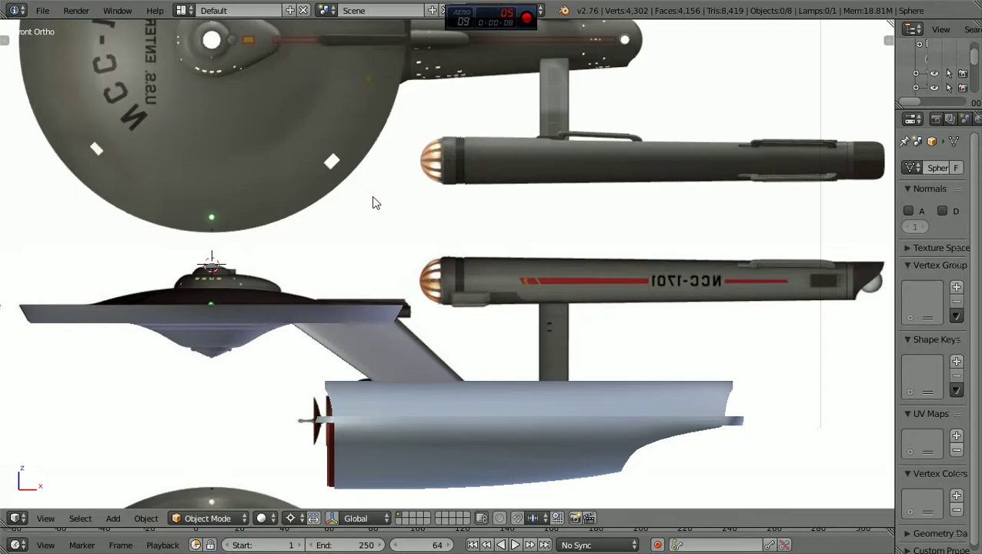
pyautogui.scroll(-1, 373, 203)
pyautogui.moveTo(373, 202); pyautogui.dragTo(374, 269, button='middle')
pyautogui.scroll(-3, 373, 270)
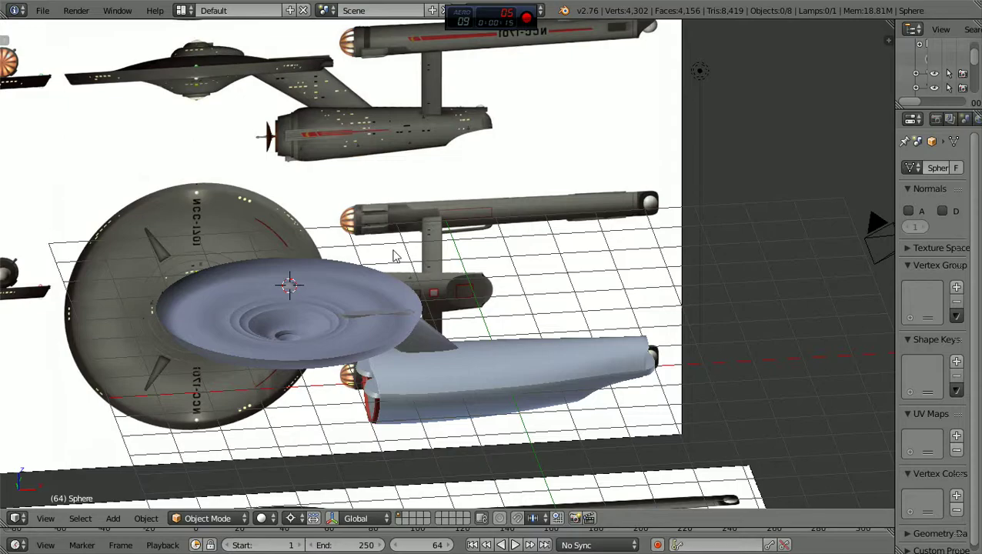
pyautogui.press('KP_1')
pyautogui.scroll(2, 395, 255)
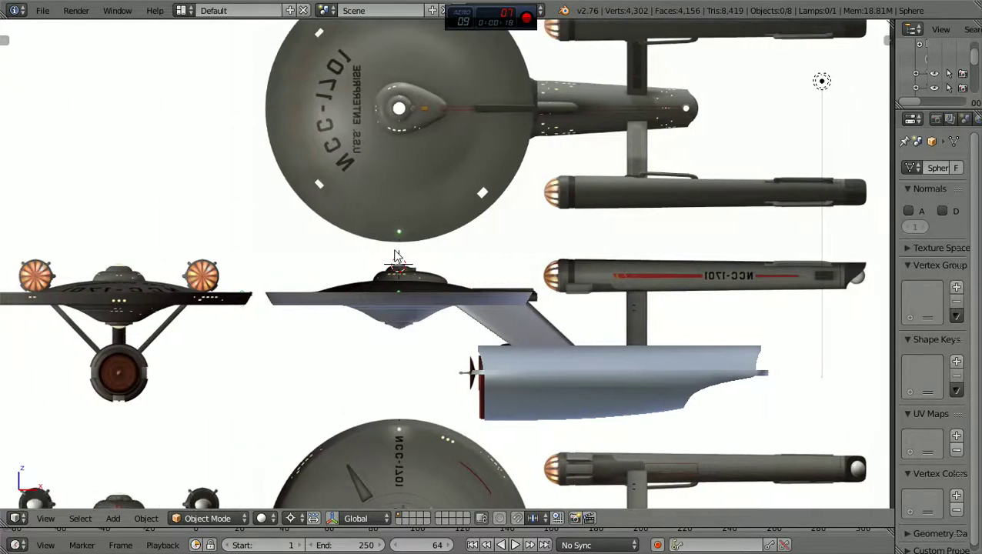
pyautogui.scroll(3, 395, 256)
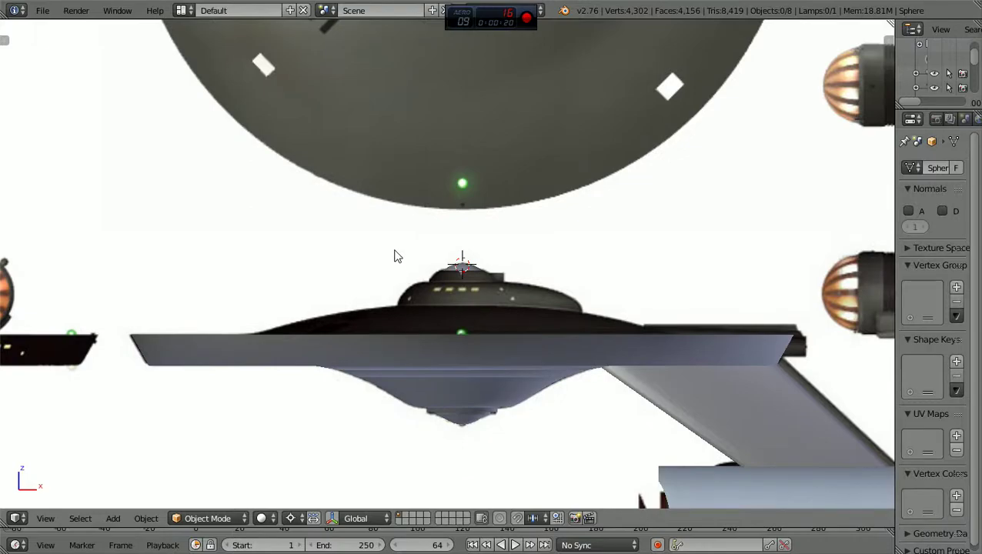
pyautogui.moveTo(401, 247); pyautogui.dragTo(401, 288, button='middle')
pyautogui.scroll(5, 499, 347)
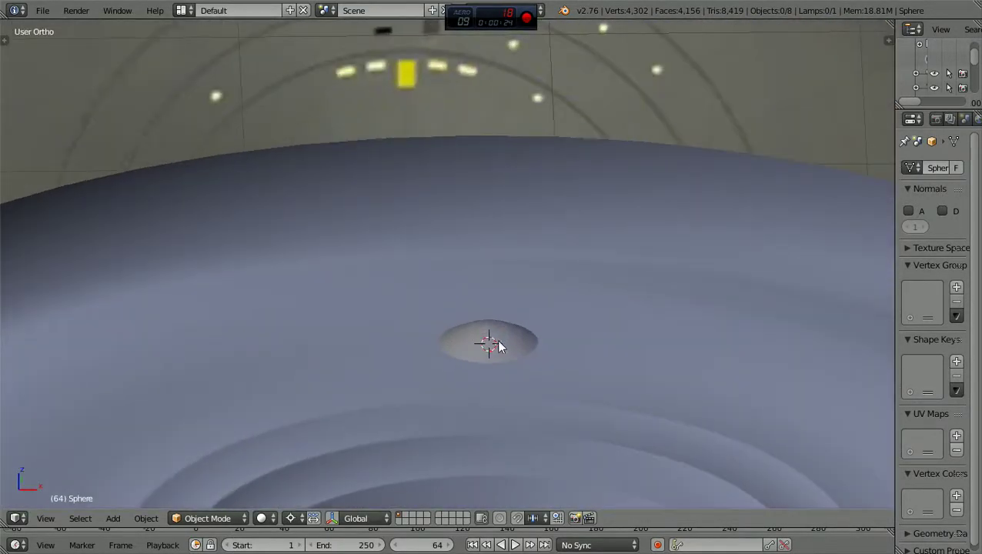
# Select the small sphere Sphere.001 and zoom in on it from the top view
pyautogui.rightClick(518, 362)
pyautogui.press('KP_2')
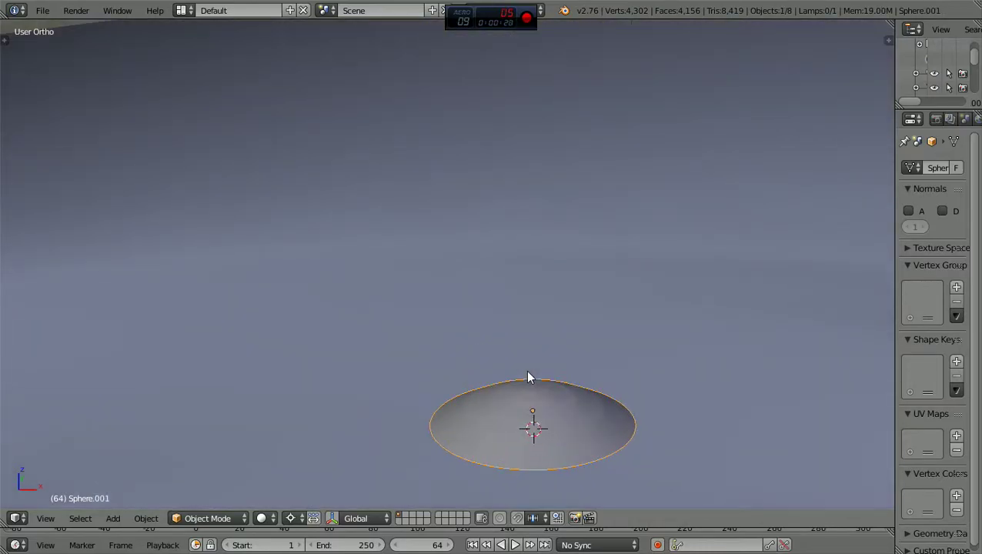
pyautogui.press('KP_8')
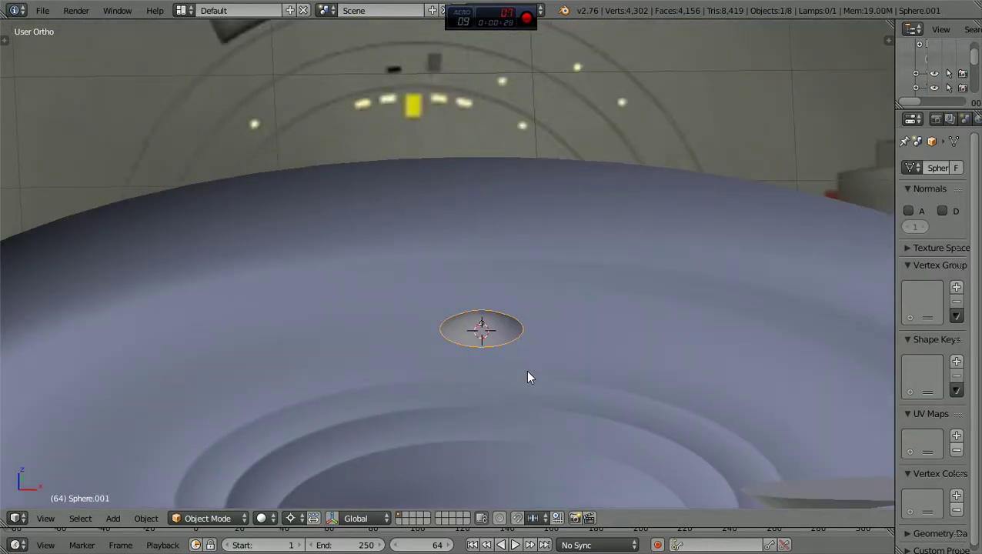
pyautogui.press('KP_7')
pyautogui.press('KP_Add')
pyautogui.press('ctrl+KP_8')
pyautogui.press('ctrl+KP_2')
pyautogui.press('ctrl+KP_2')
pyautogui.scroll(4, 528, 378)
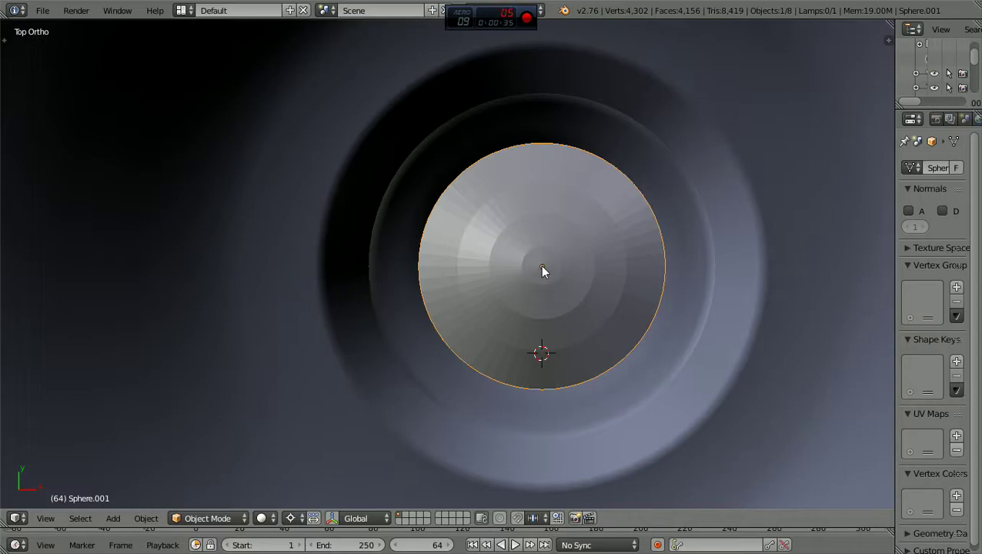
# Place the 3D cursor at the sphere's centre and switch the sphere to Edit Mode
pyautogui.click(542, 266)
pyautogui.press('KP_1')
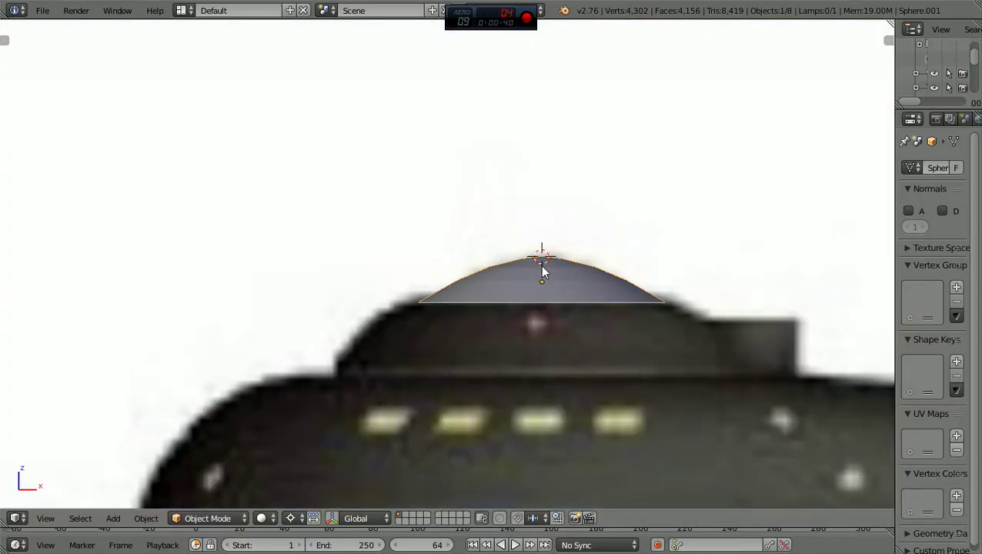
pyautogui.scroll(1, 542, 271)
pyautogui.press('KP_7')
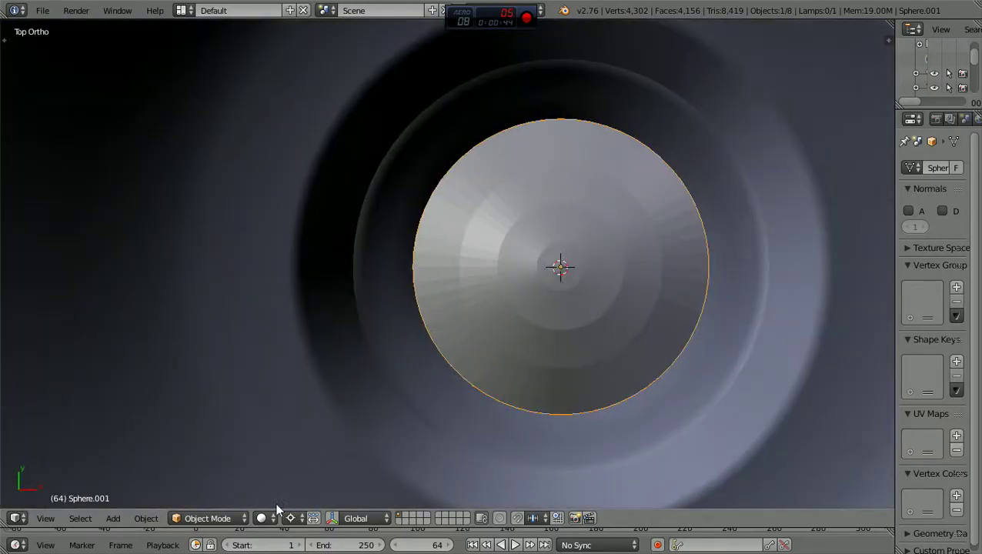
pyautogui.click(223, 518)
pyautogui.click(235, 485)
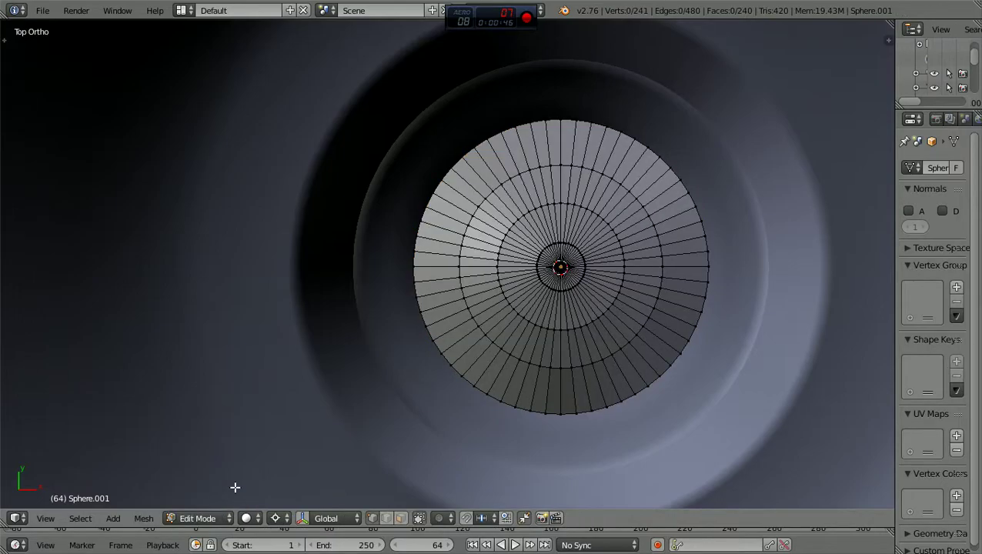
# Switch to edge select mode and select the sphere's outer boundary edge loop
pyautogui.click(387, 519)
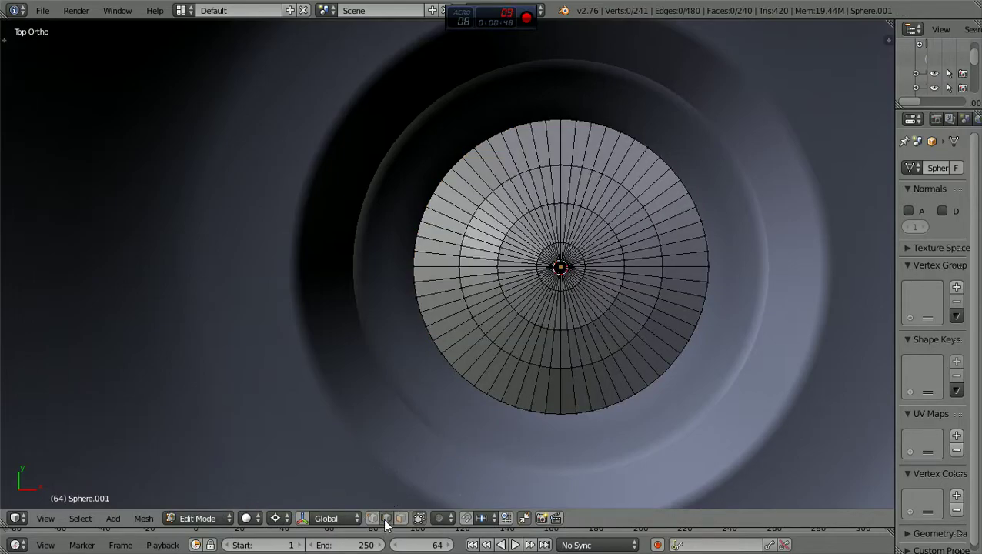
pyautogui.keyDown('alt'); pyautogui.rightClick(479, 391); pyautogui.keyUp('alt')
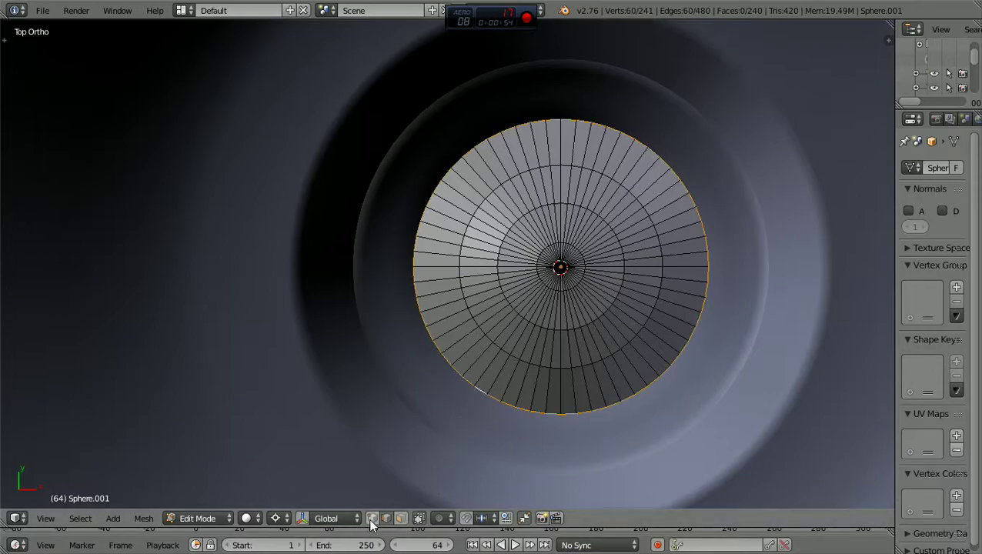
pyautogui.scroll(-3, 430, 375)
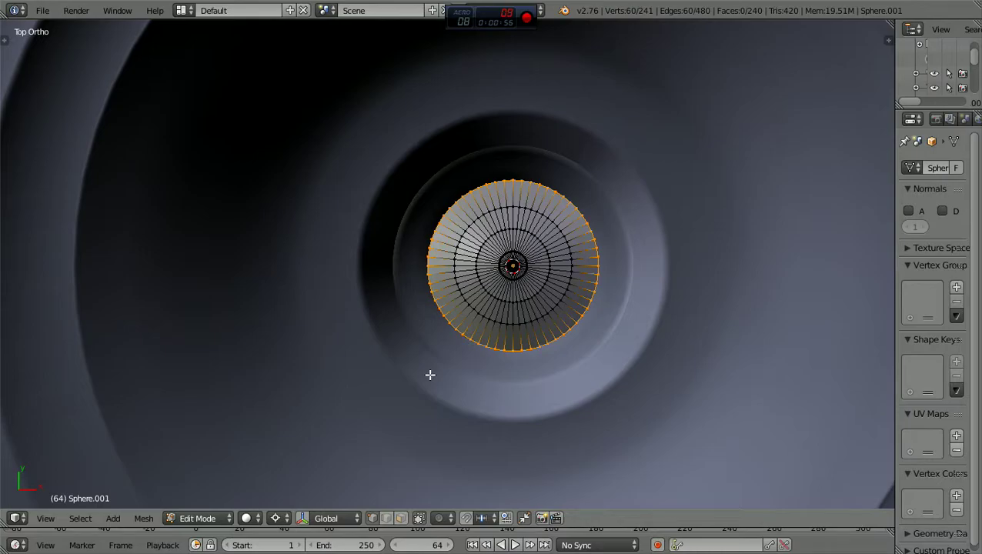
pyautogui.scroll(-3, 430, 375)
pyautogui.scroll(-2, 430, 375)
pyautogui.scroll(2, 429, 375)
# Switch the viewport to textured shading and inspect the selected ring from tilted and top views
pyautogui.hotkey('shift', 'z')
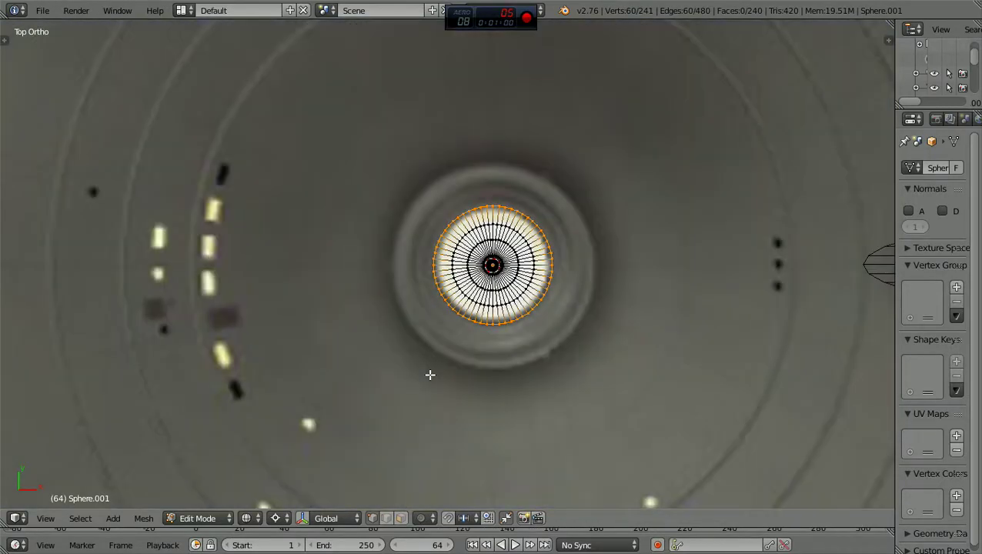
pyautogui.scroll(-6, 429, 375)
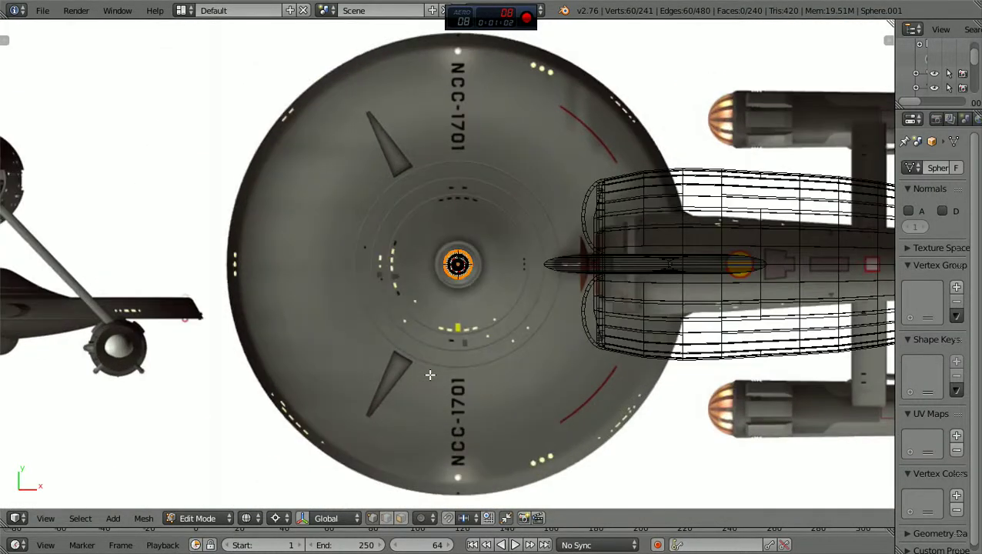
pyautogui.scroll(-4, 430, 375)
pyautogui.scroll(1, 430, 375)
pyautogui.moveTo(430, 375); pyautogui.dragTo(446, 297, button='middle')
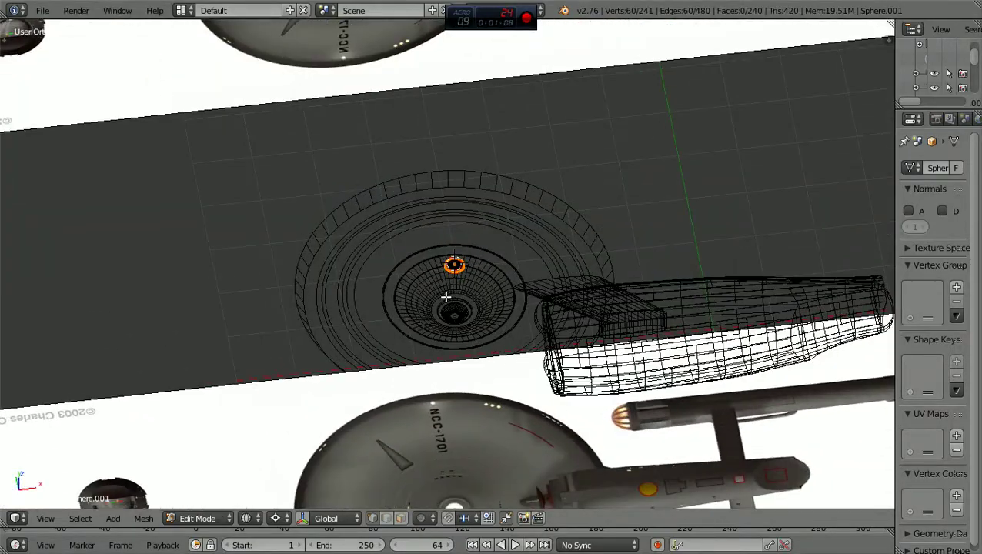
pyautogui.press('KP_7')
pyautogui.scroll(8, 446, 297)
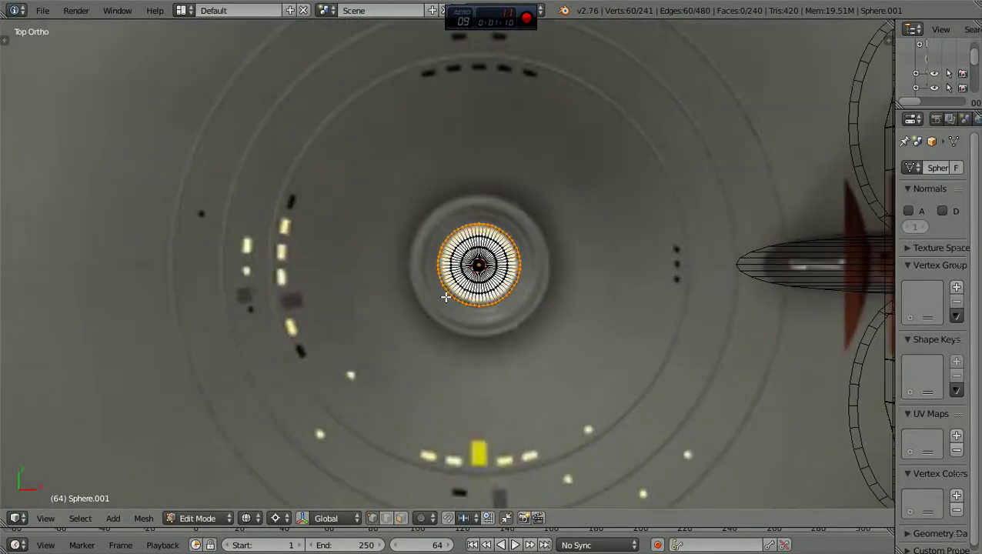
pyautogui.scroll(3, 445, 297)
pyautogui.scroll(-5, 446, 297)
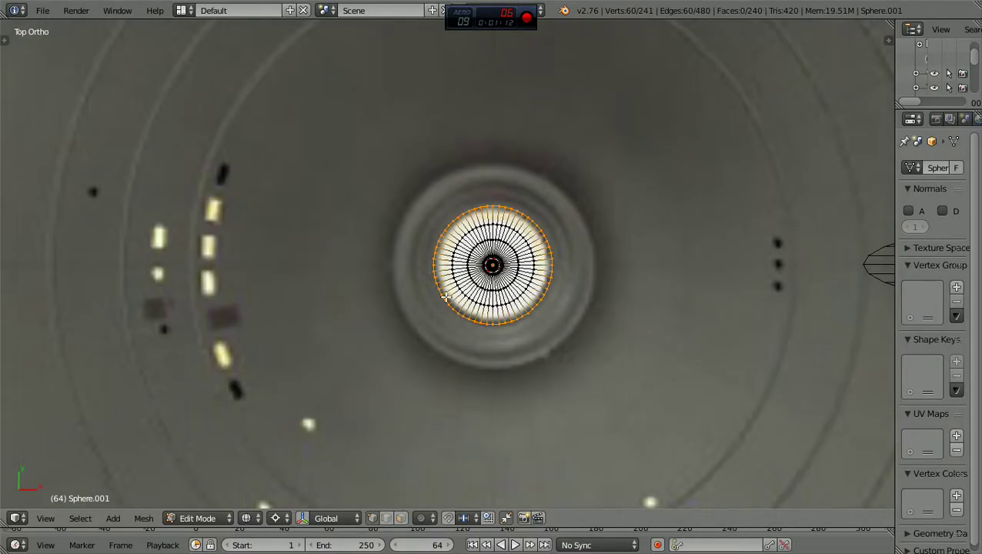
pyautogui.scroll(1, 446, 297)
# Extrude the outer edge loop into a new 60-vertex ring
pyautogui.press('KP_1')
pyautogui.scroll(4, 445, 297)
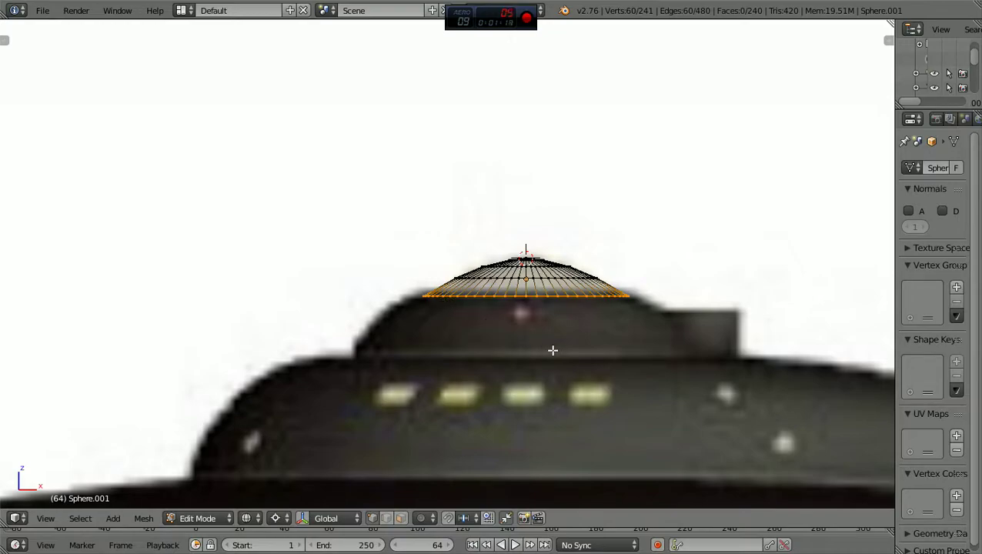
pyautogui.press('KP_7')
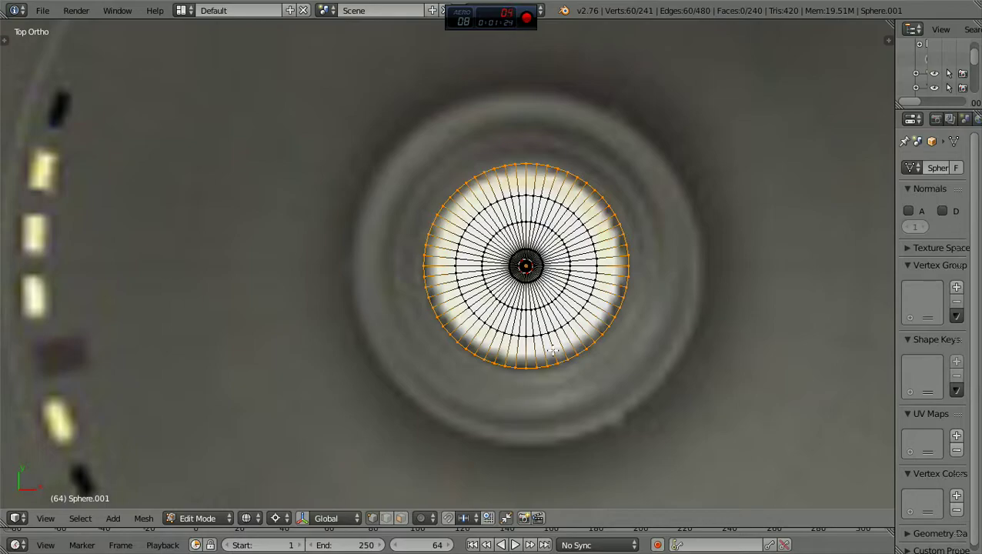
pyautogui.press('e')
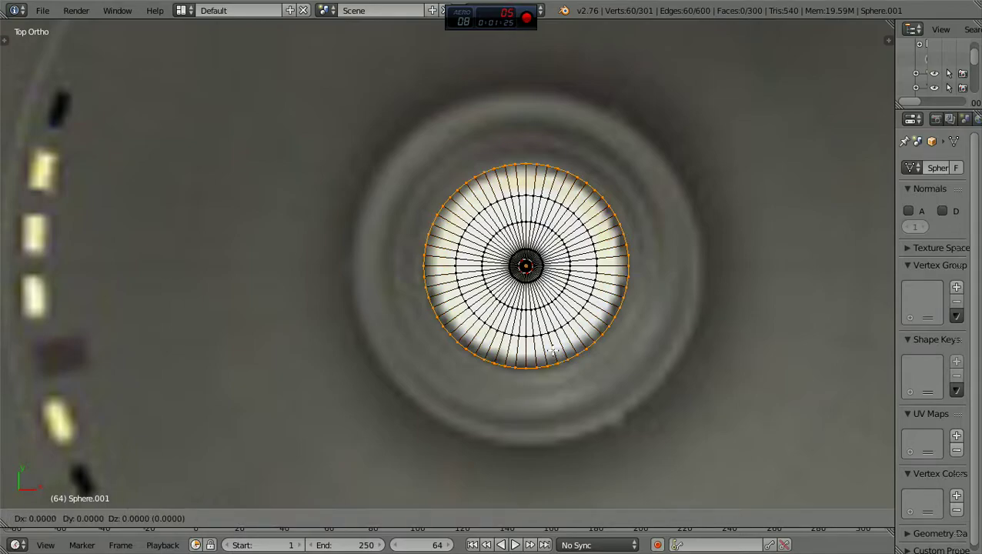
# Cancel the extrude move and scale the new rim ring slightly outward
pyautogui.rightClick(552, 320)
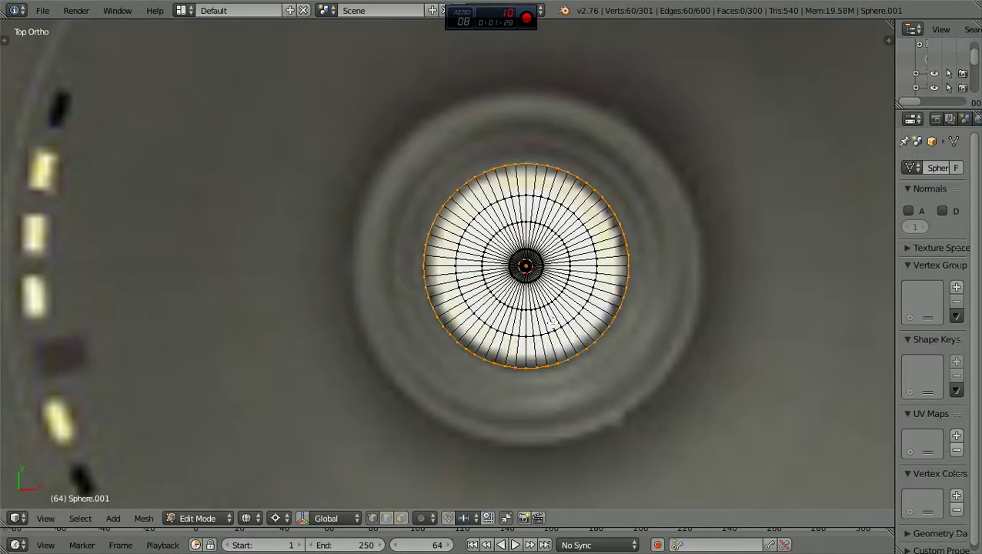
pyautogui.press('s')
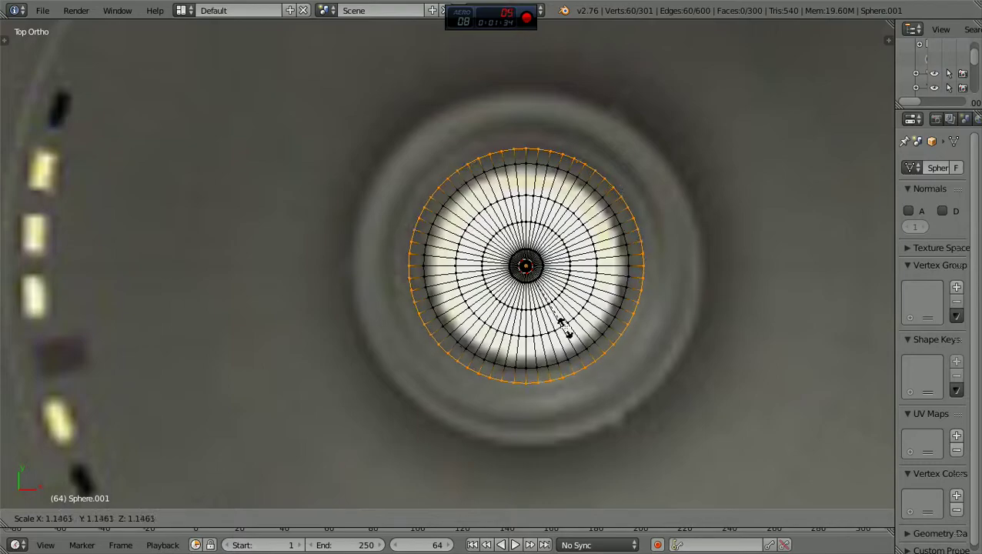
pyautogui.click(566, 328)
pyautogui.press('KP_1')
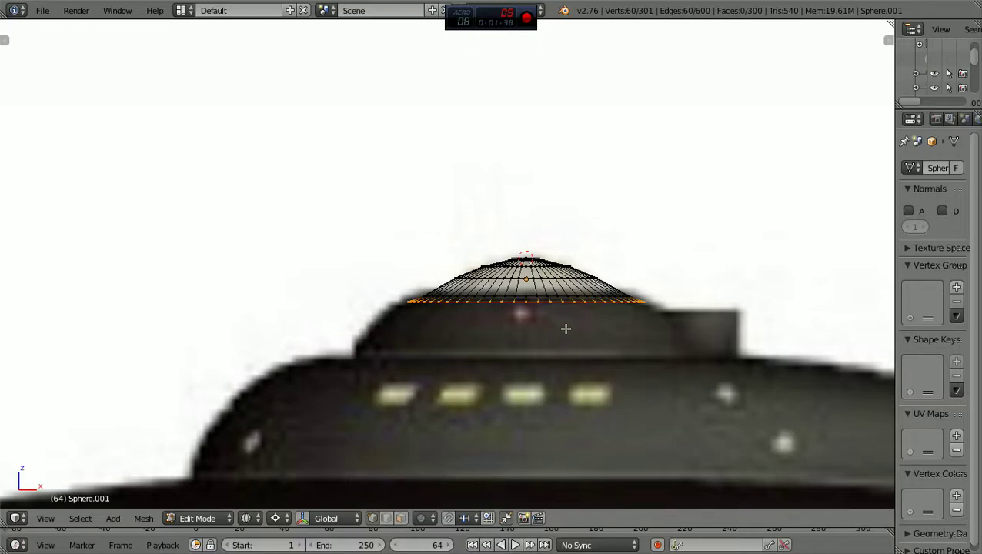
pyautogui.scroll(1, 566, 328)
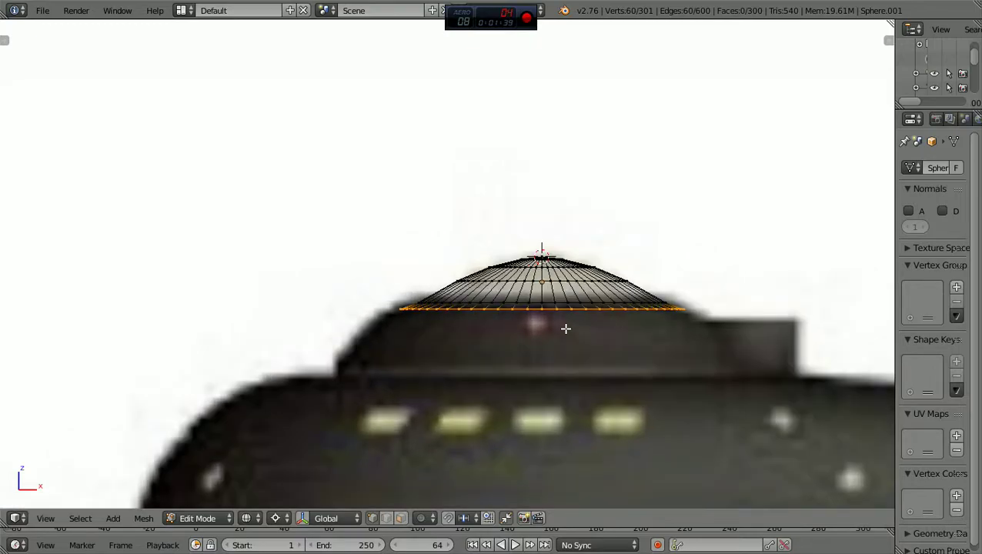
pyautogui.keyDown('ctrl'); pyautogui.scroll(-4, 565, 328); pyautogui.keyUp('ctrl')
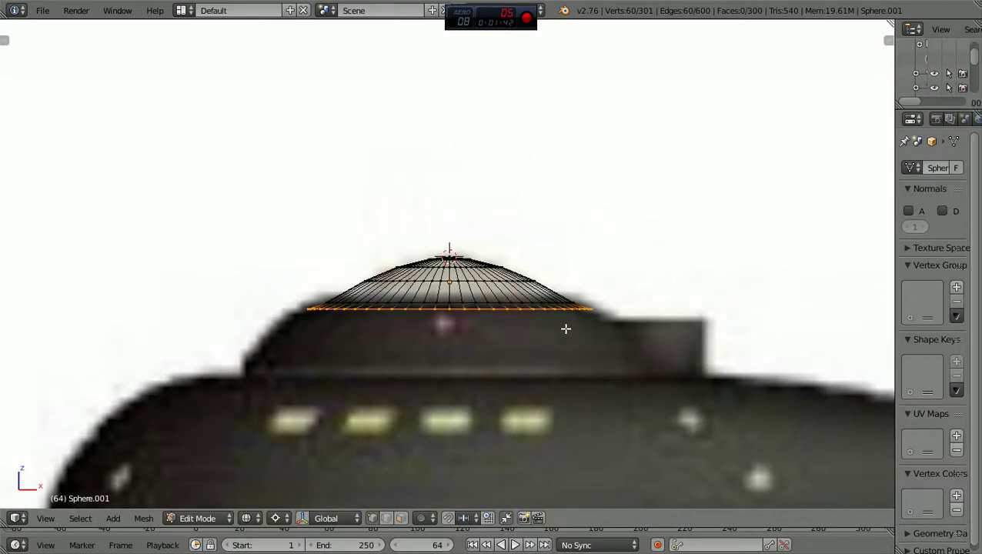
pyautogui.scroll(2, 566, 329)
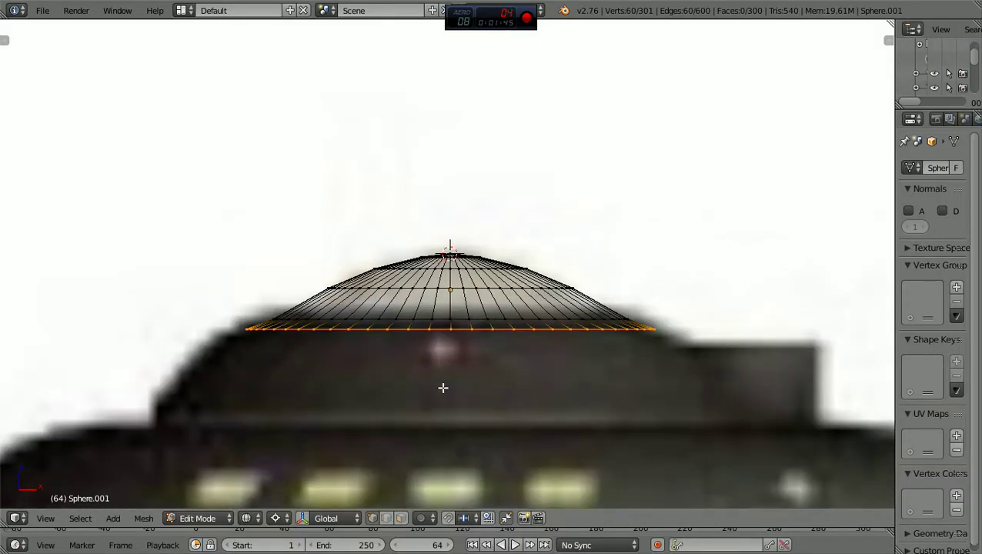
# Widen the dome's bottom edge ring slightly and raise it a little along Z
pyautogui.press('s')
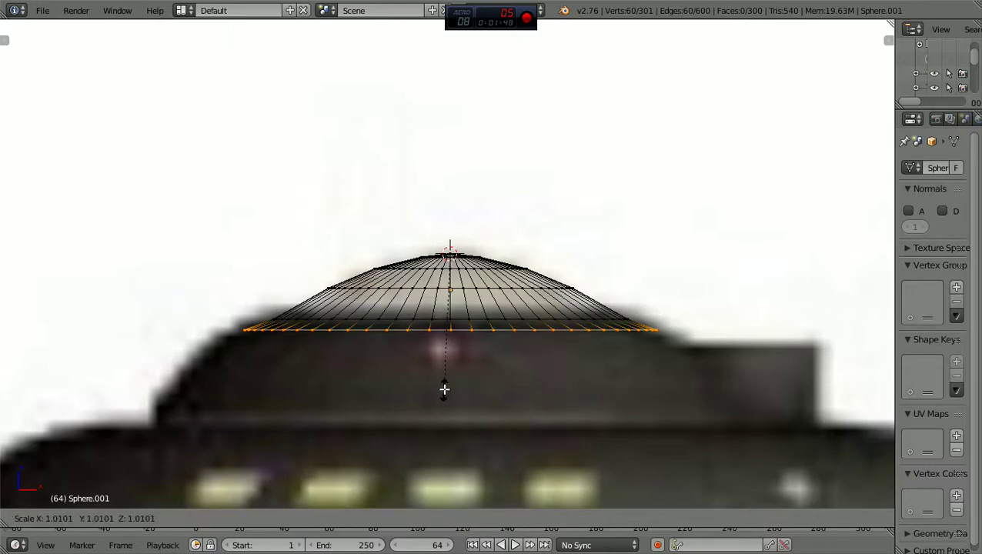
pyautogui.click(451, 397)
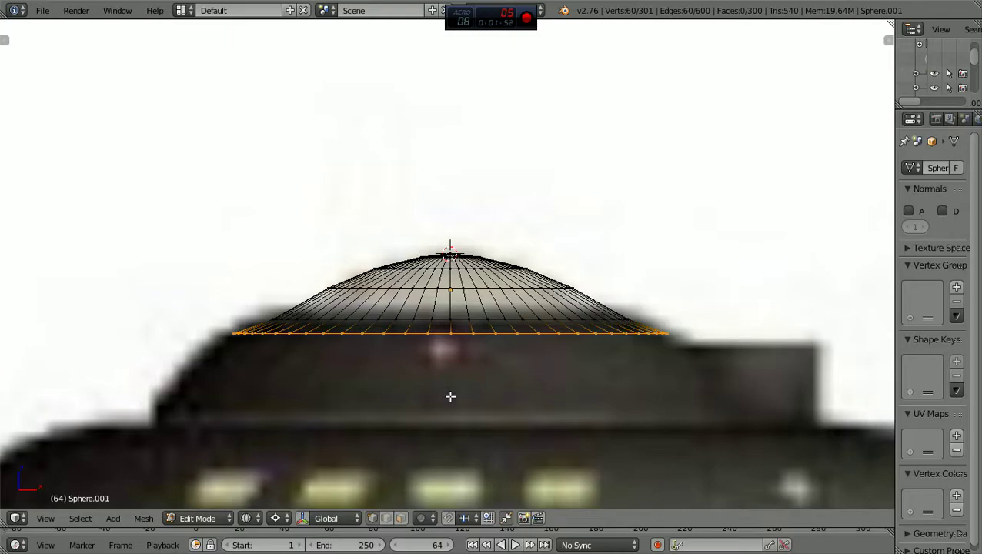
pyautogui.press('g')
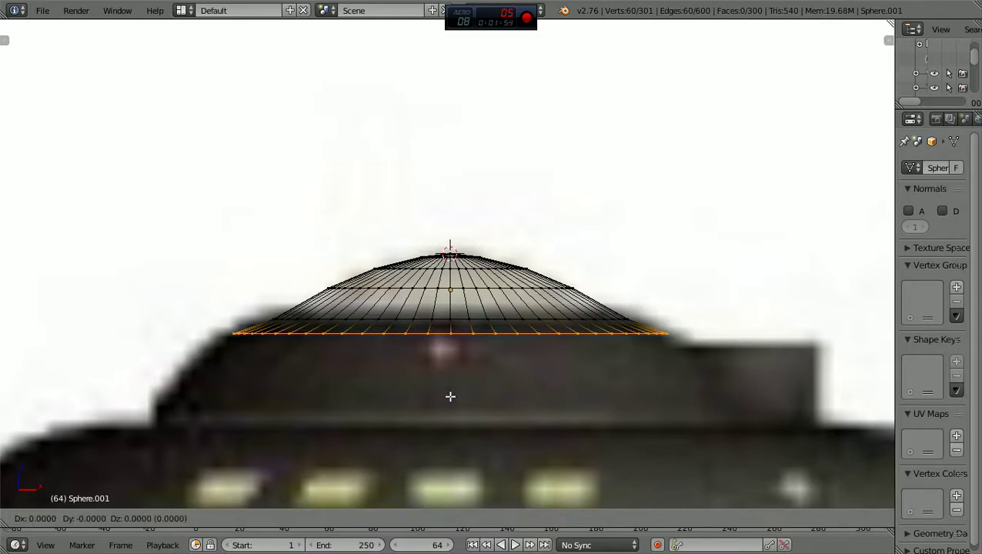
pyautogui.press('z')
pyautogui.click(450, 393)
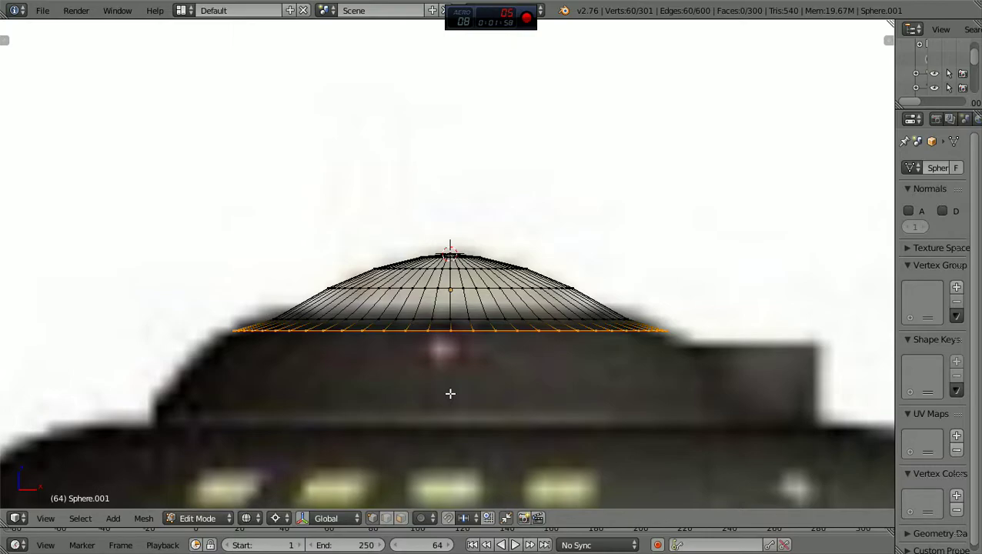
pyautogui.press('KP_7')
pyautogui.scroll(-3, 451, 393)
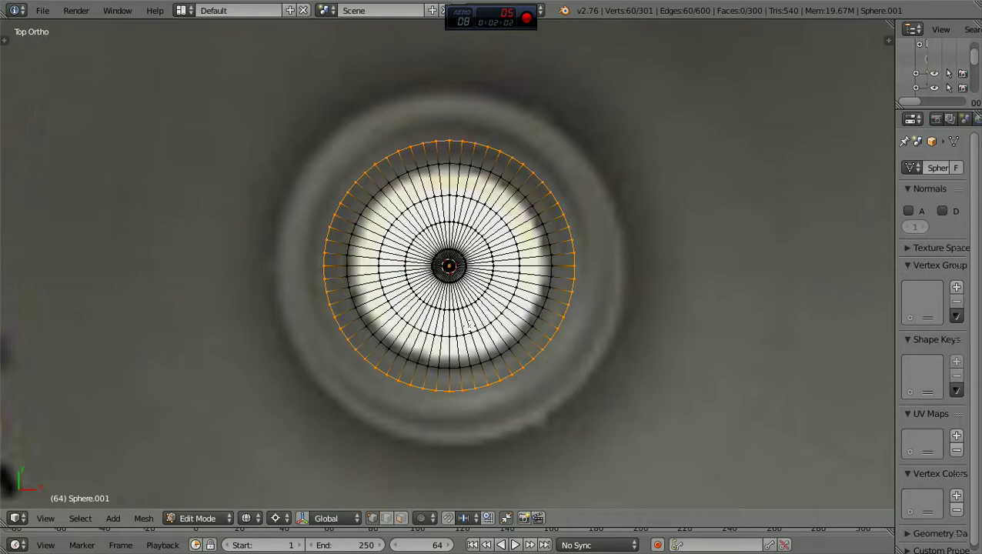
# Extrude the bottom rim and scale the new ring outward
pyautogui.press('e')
pyautogui.press('s')
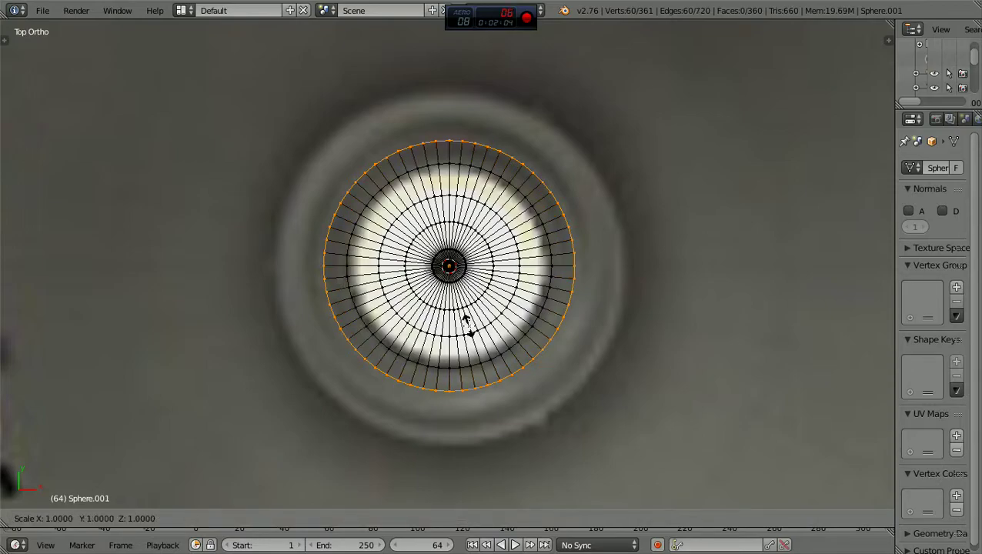
pyautogui.click(471, 326)
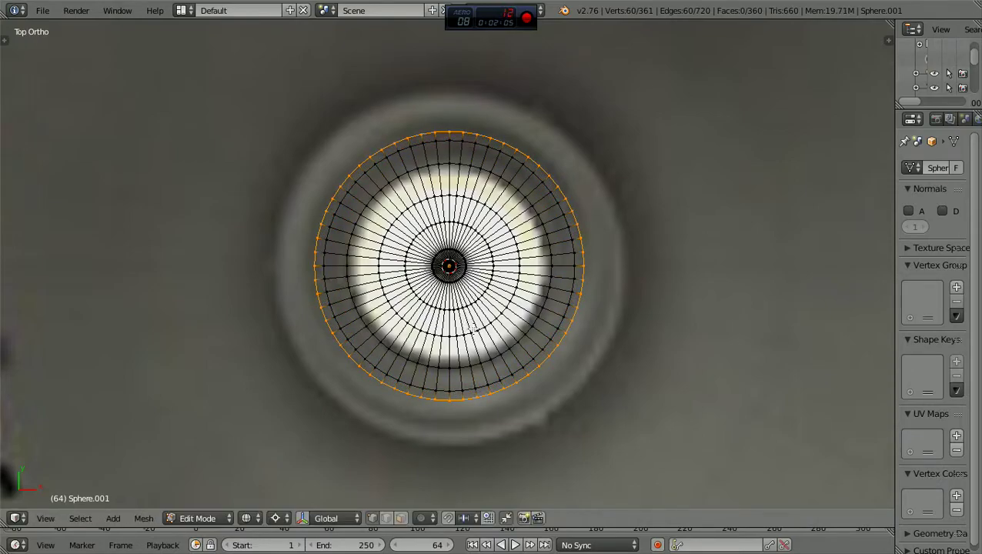
pyautogui.press('KP_1')
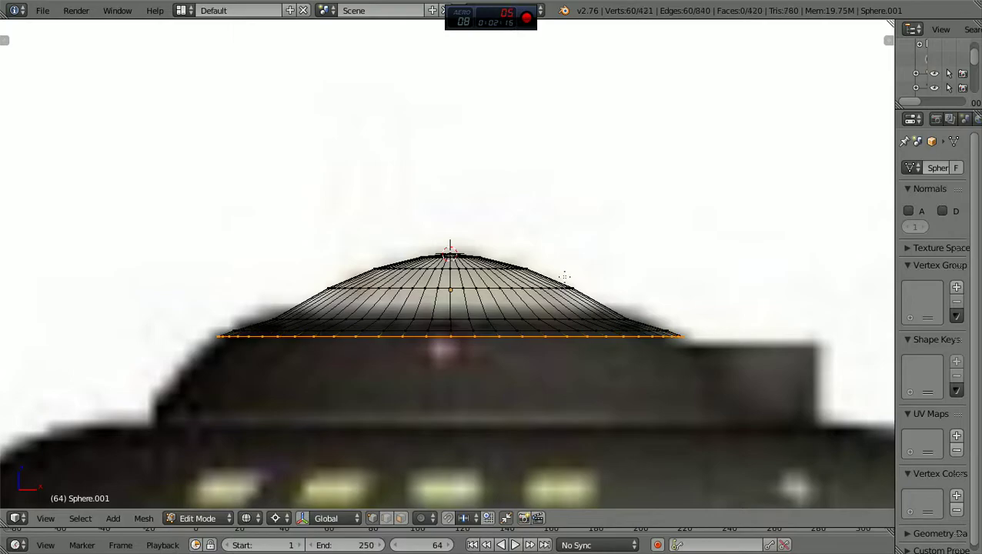
# Extrude and widen another skirt ring, then lower it slightly along Z
pyautogui.press('e')
pyautogui.press('s')
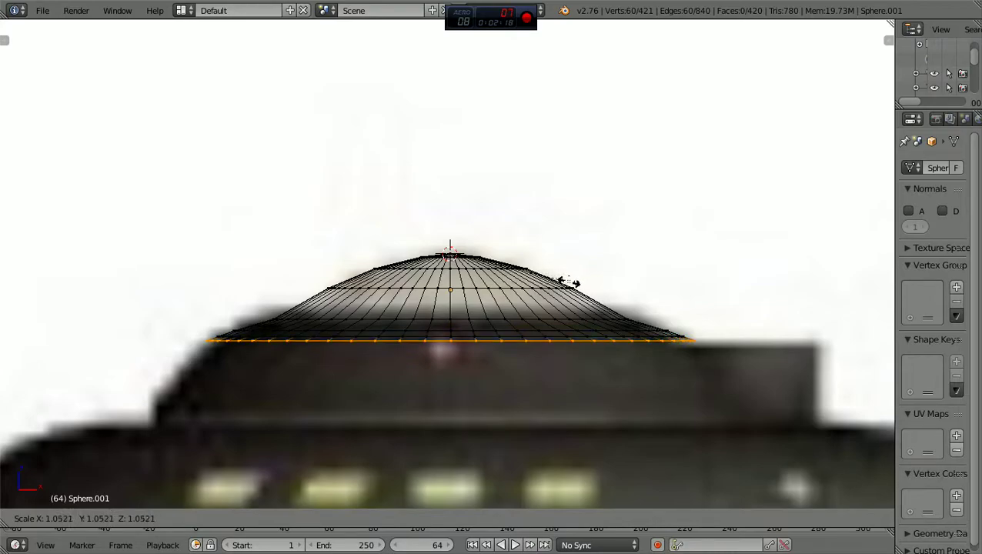
pyautogui.click(576, 287)
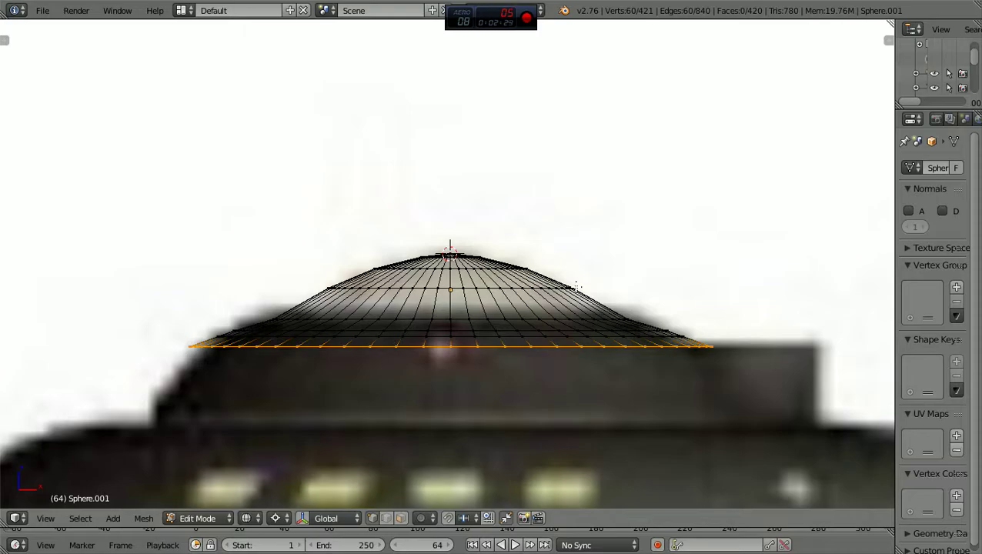
pyautogui.press('g')
pyautogui.press('z')
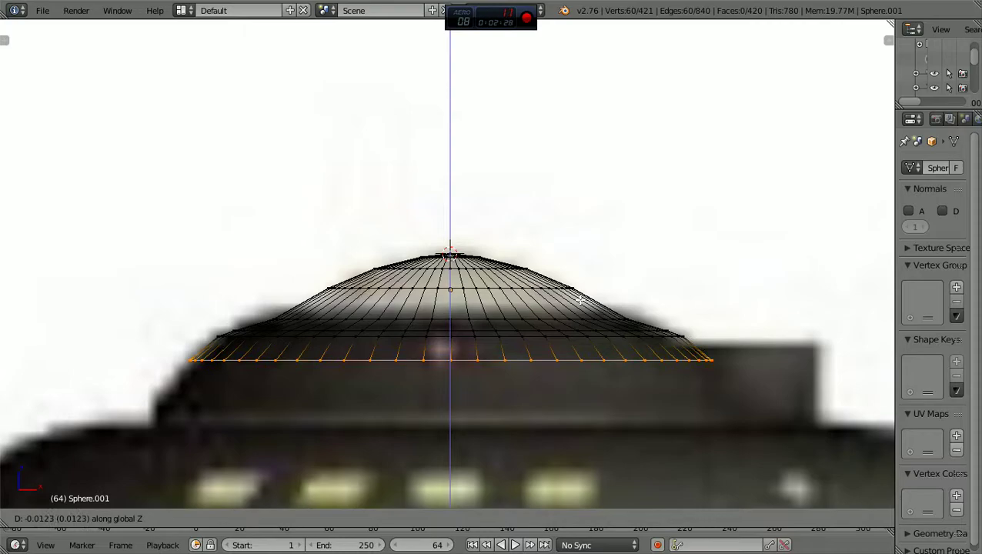
pyautogui.click(571, 303)
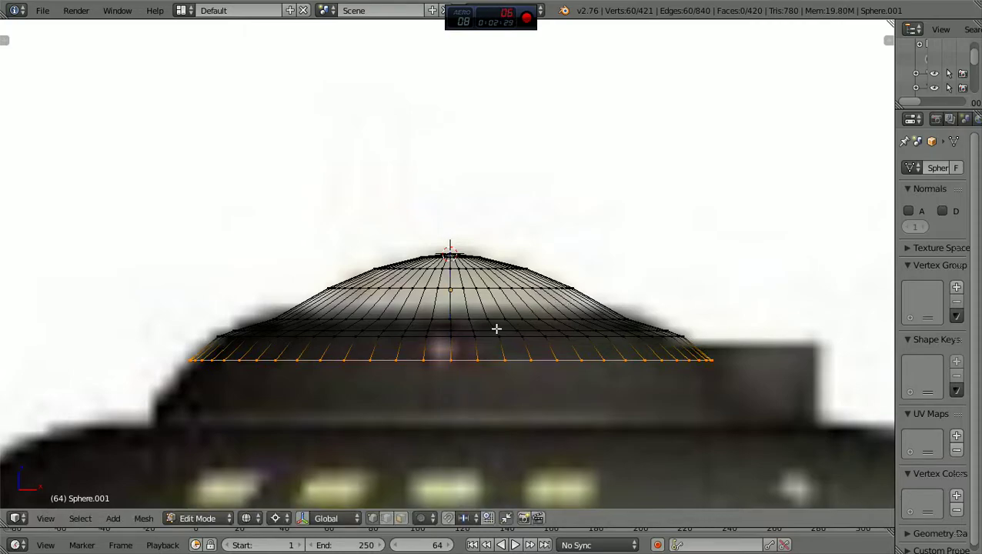
# Lower the lowest skirt band about 0.003 units along Z, then box-select both skirt bands
pyautogui.press('b')
pyautogui.moveTo(81, 381); pyautogui.dragTo(703, 333)
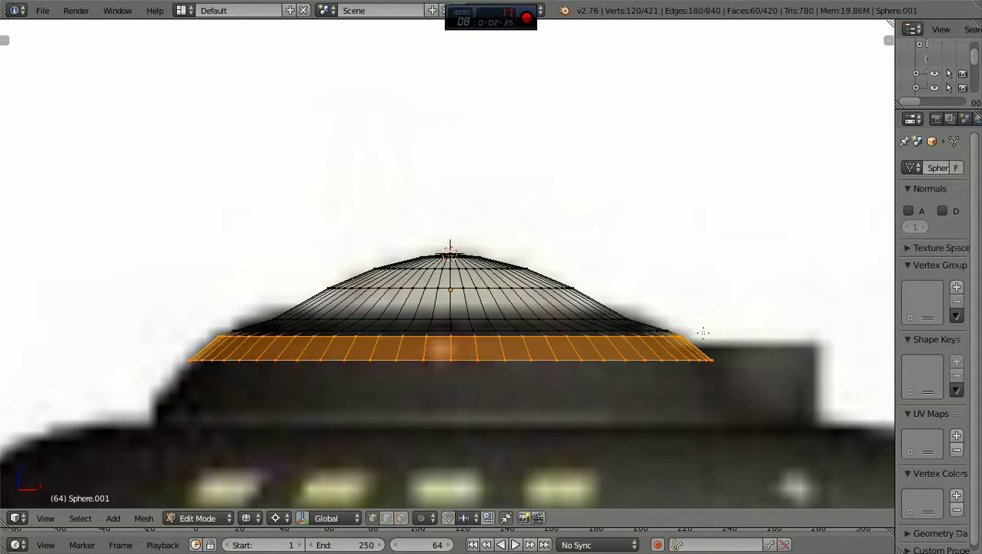
pyautogui.press('g')
pyautogui.press('z')
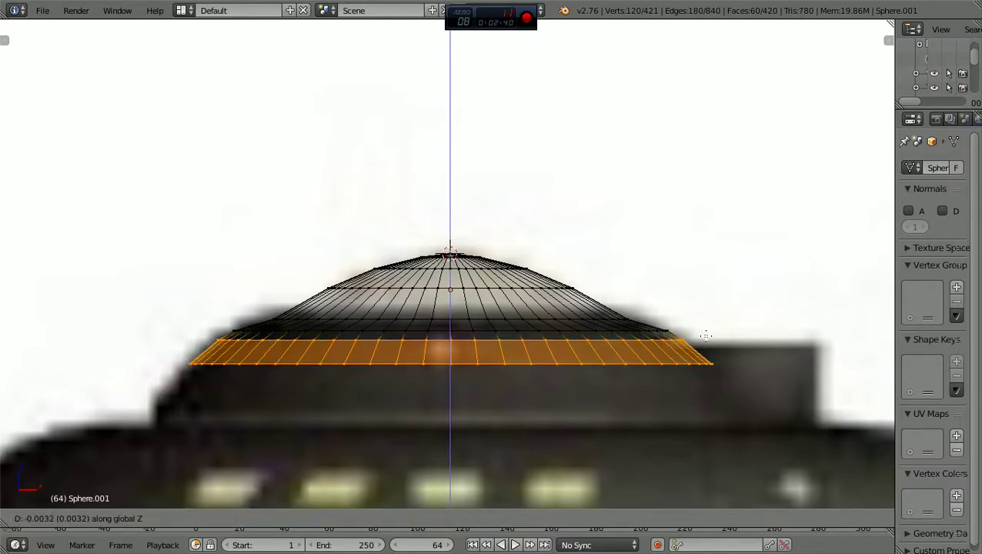
pyautogui.click(696, 339)
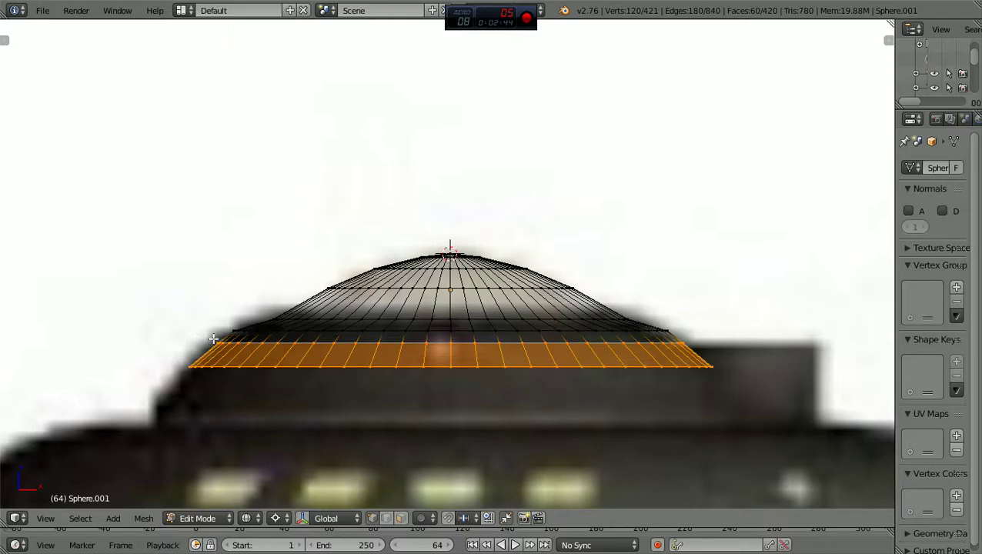
pyautogui.press('b')
pyautogui.moveTo(190, 370); pyautogui.dragTo(722, 324)
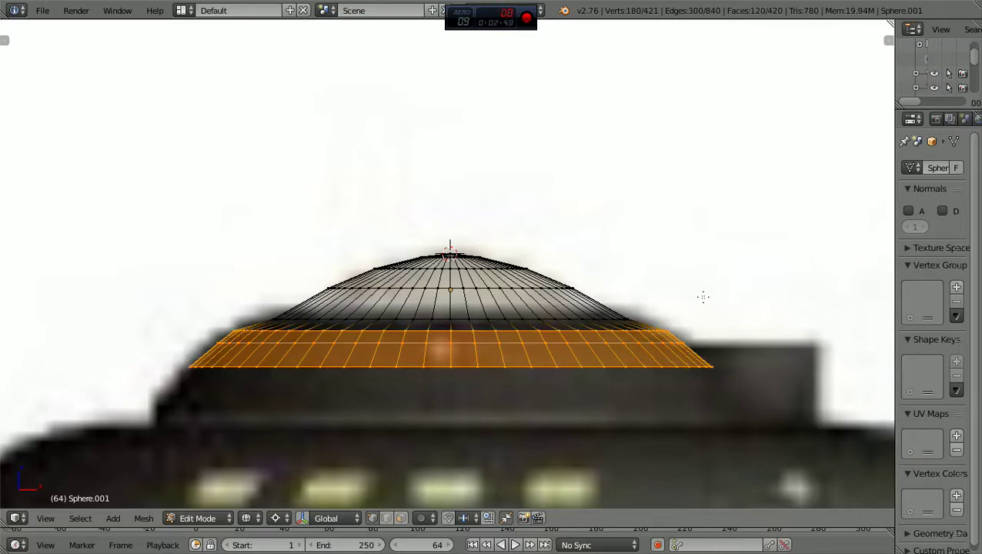
# Lower the selected skirt slightly along Z and deselect it
pyautogui.press('g')
pyautogui.press('z')
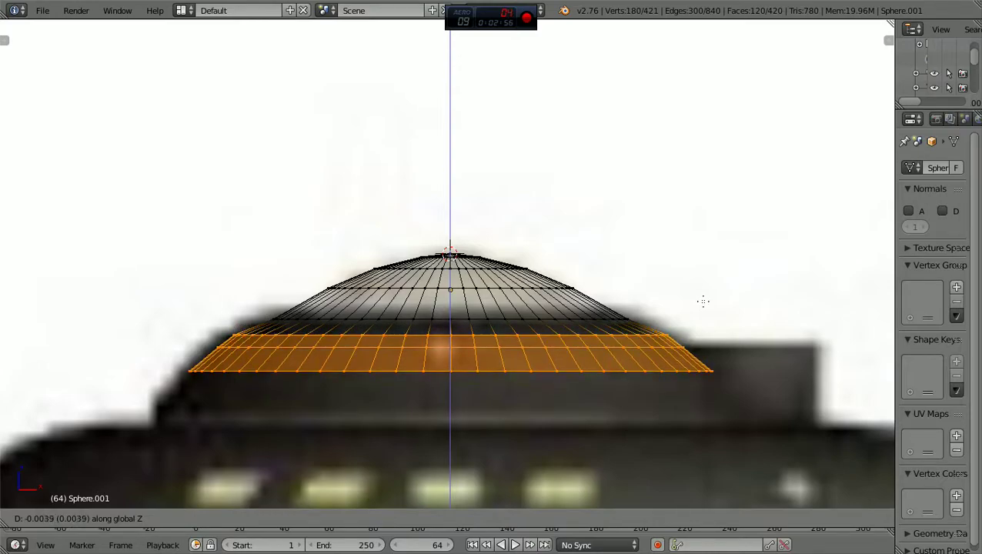
pyautogui.click(701, 304)
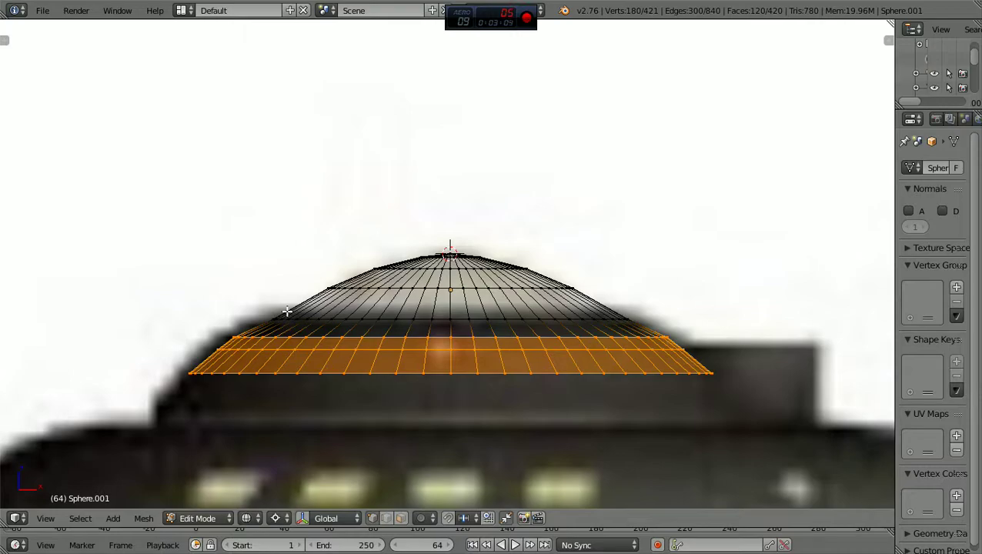
pyautogui.press('a')
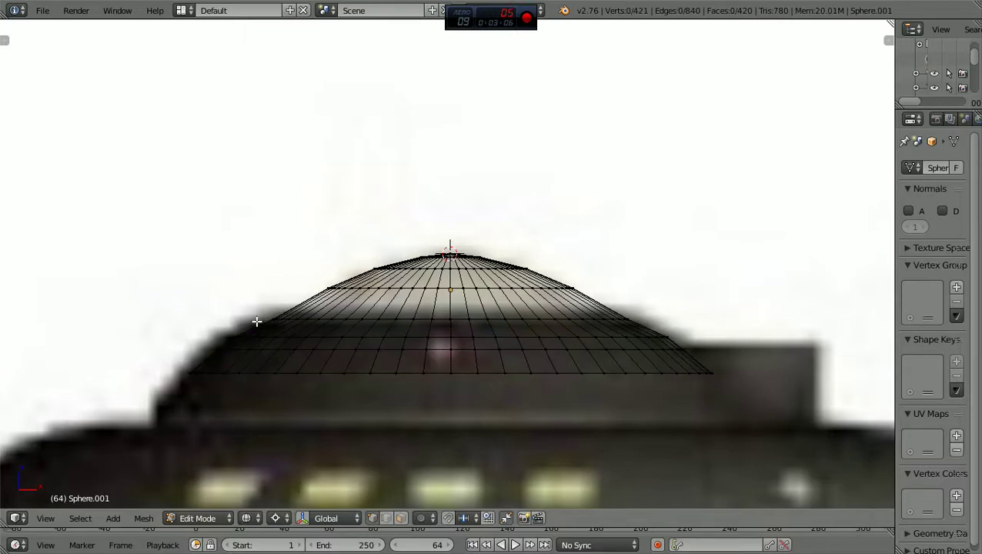
# Scale the dome's upper section up about 1.1 times, then clear the selection
pyautogui.press('b')
pyautogui.moveTo(253, 328); pyautogui.dragTo(701, 233)
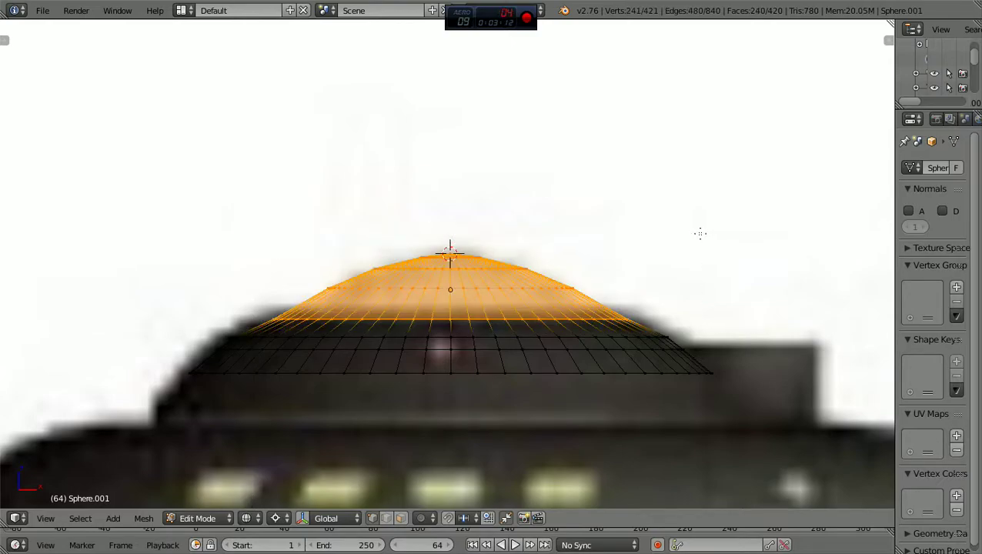
pyautogui.press('s')
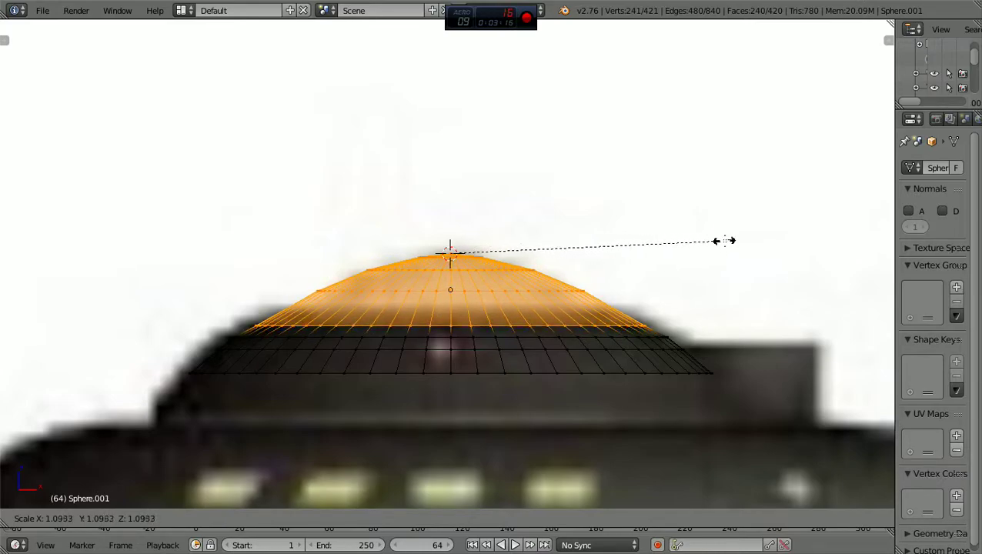
pyautogui.click(723, 241)
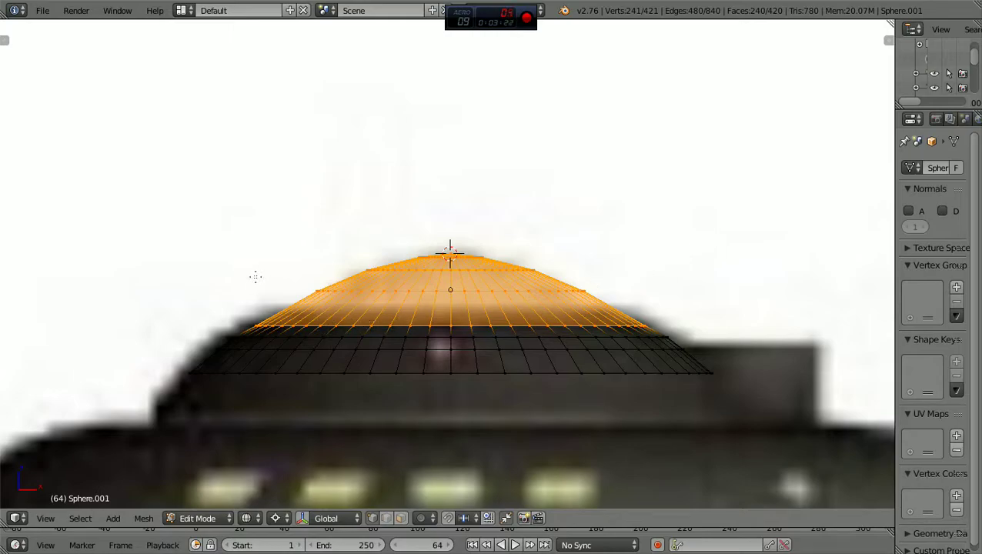
pyautogui.press('a')
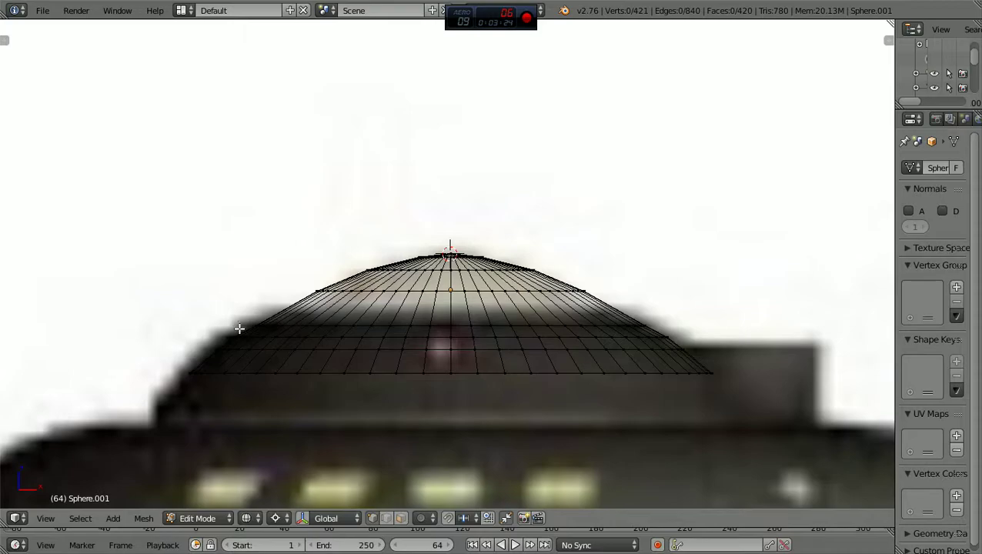
# Raise the dome–skirt junction ring about 0.0045 units on Z, then select the skirt's bottom ring
pyautogui.press('b')
pyautogui.moveTo(239, 333); pyautogui.dragTo(692, 309)
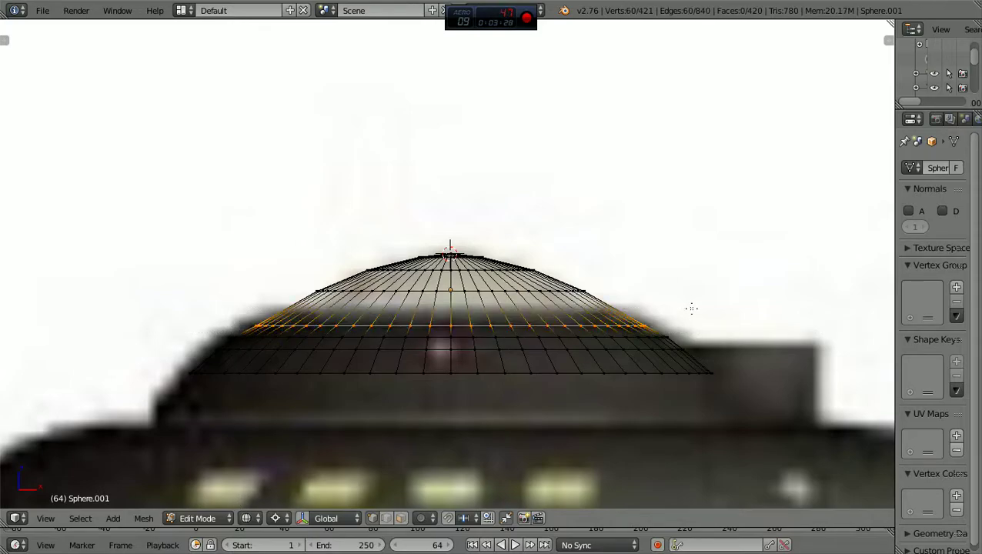
pyautogui.press('g')
pyautogui.press('z')
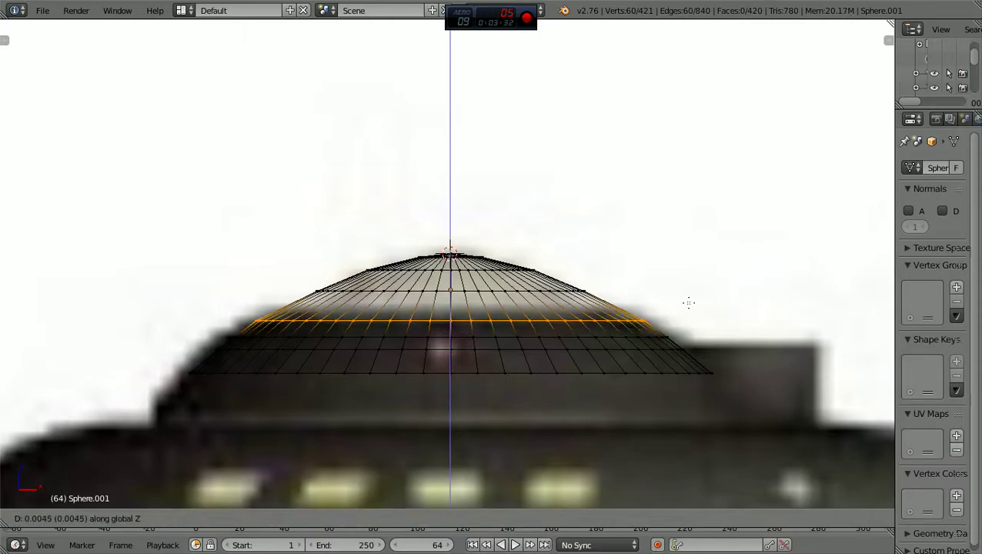
pyautogui.click(689, 303)
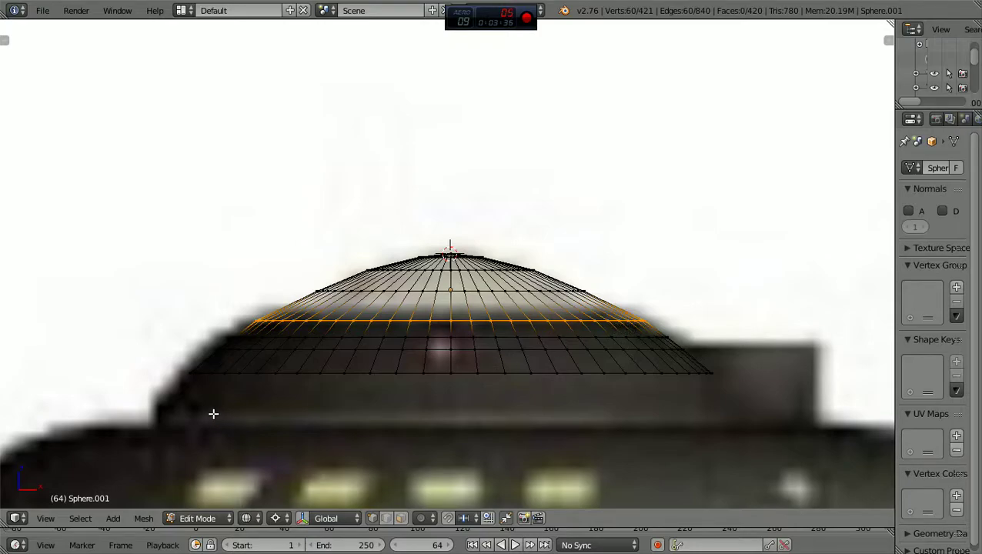
pyautogui.press('a')
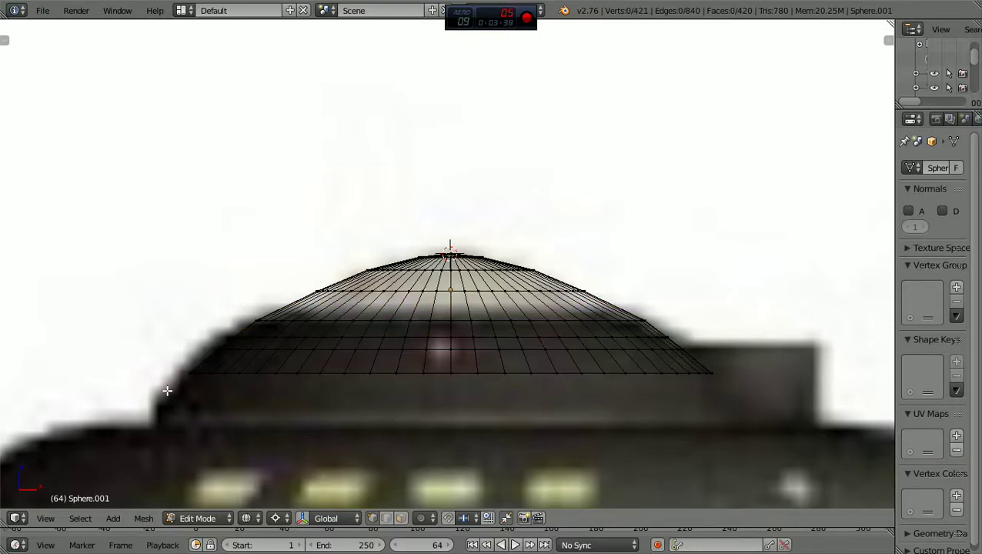
pyautogui.moveTo(163, 395); pyautogui.dragTo(745, 359)
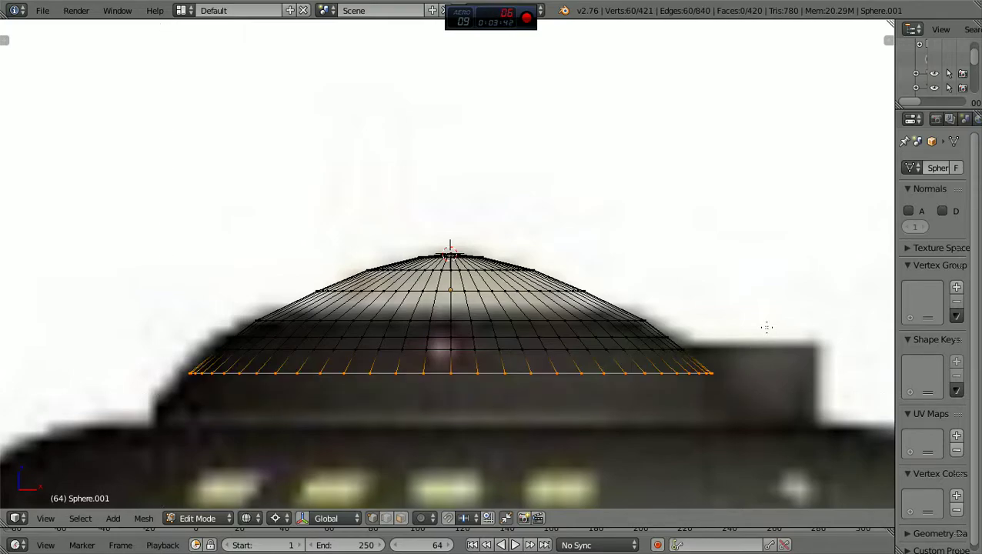
# Extrude a new bottom ring flared about 1.05 times, then shrink it slightly and lower it
pyautogui.press('e')
pyautogui.press('s')
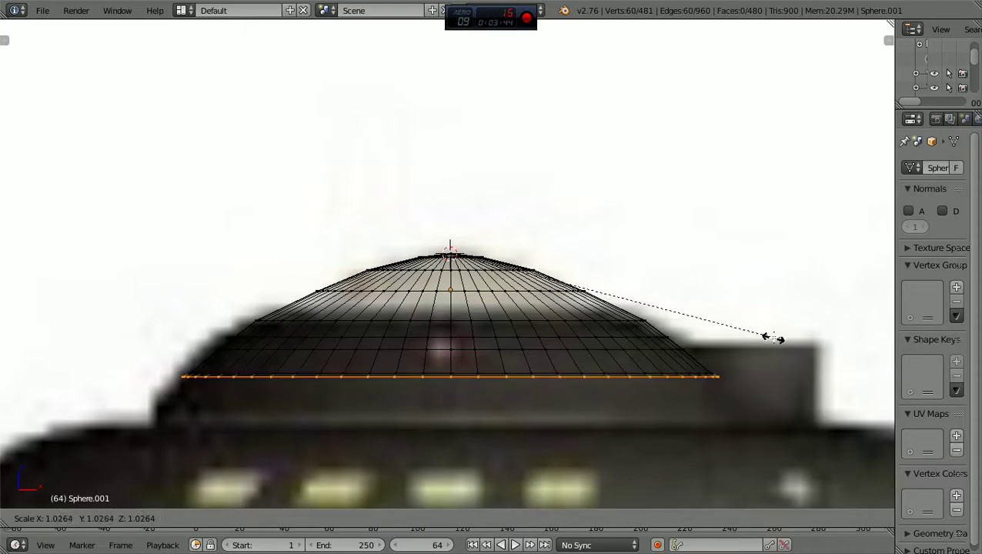
pyautogui.click(812, 380)
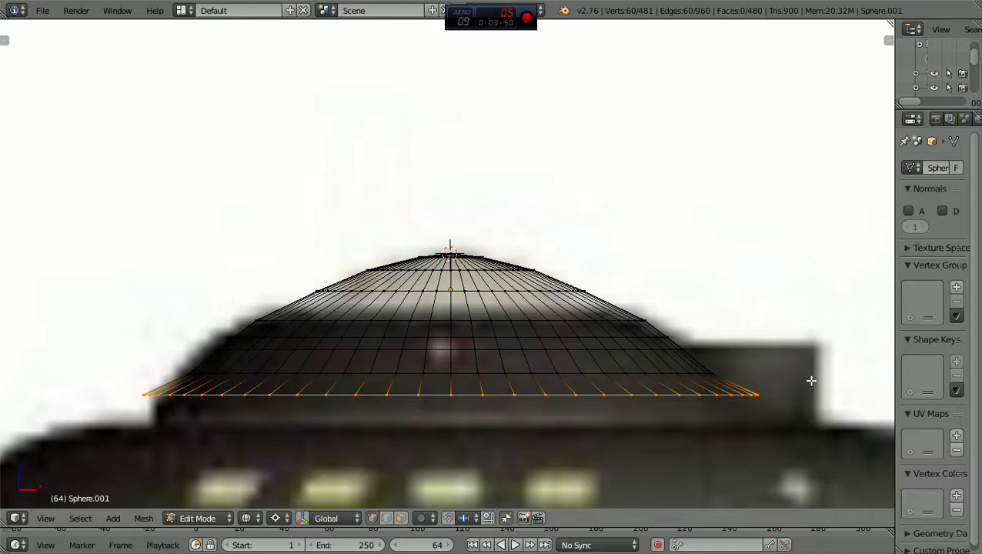
pyautogui.press('s')
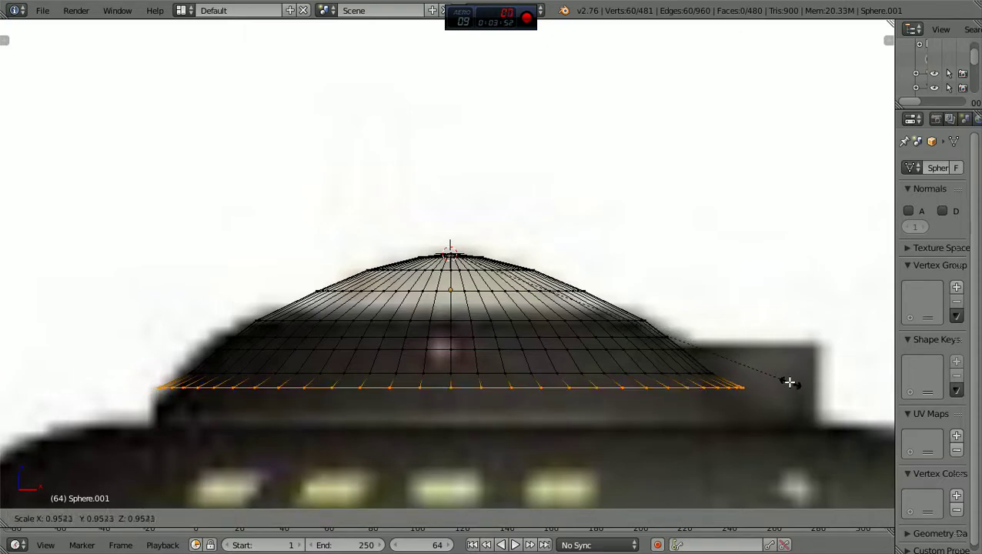
pyautogui.click(772, 379)
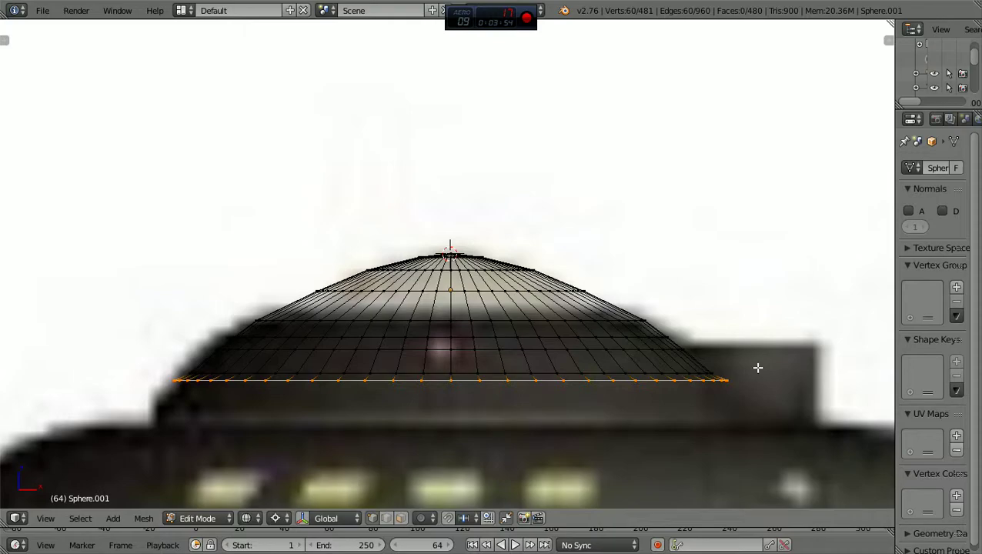
pyautogui.press('g')
pyautogui.press('z')
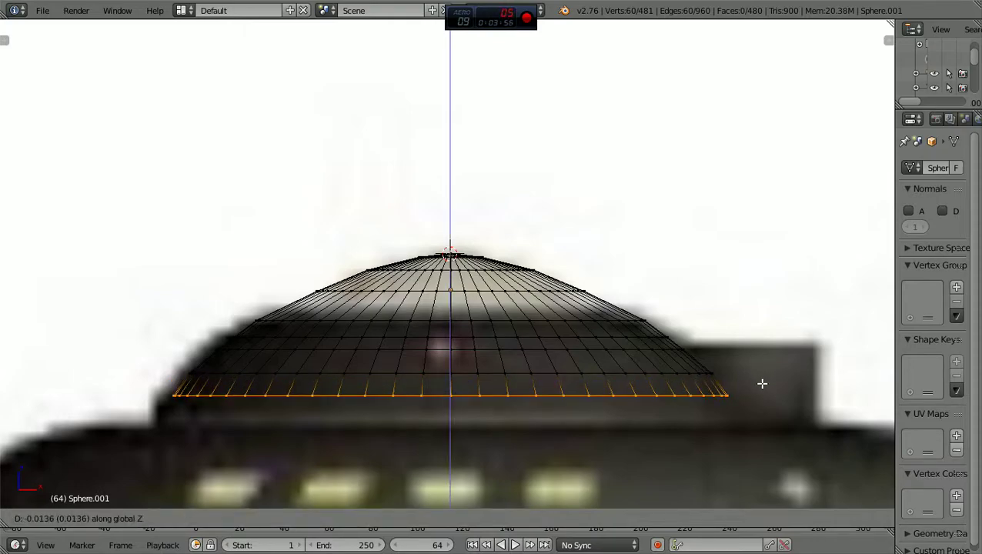
pyautogui.click(762, 385)
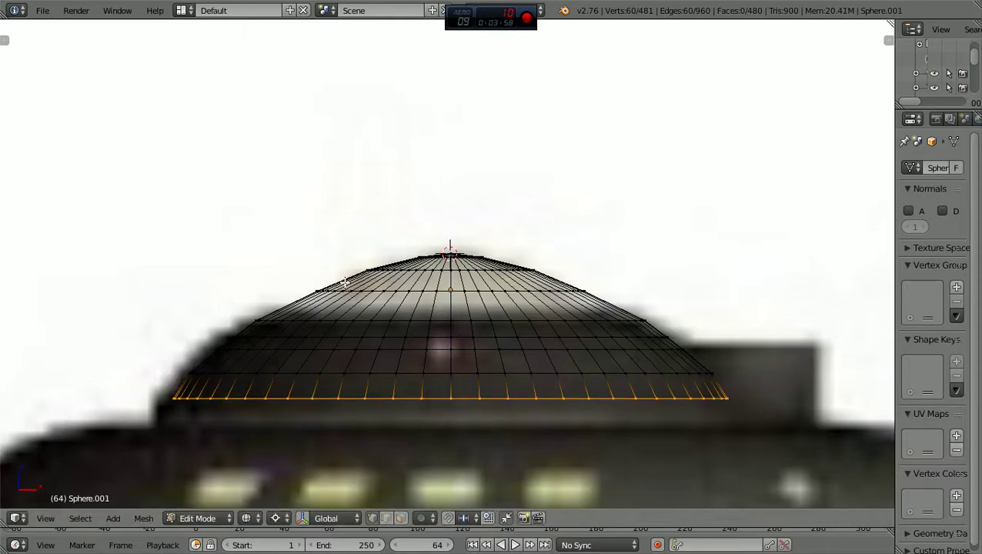
# Widen the bottom ring again and nudge it slightly higher along Z
pyautogui.press('s')
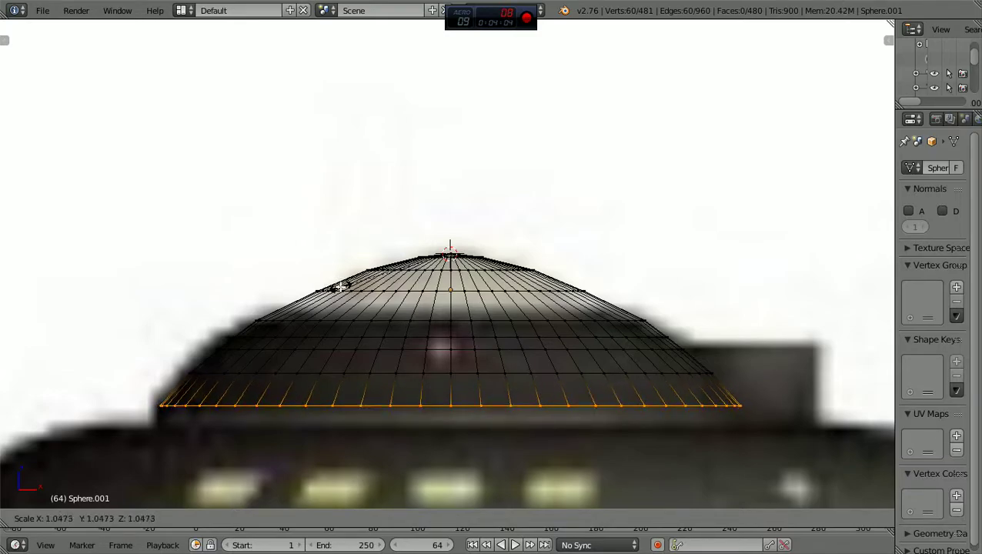
pyautogui.click(340, 287)
pyautogui.press('g')
pyautogui.press('z')
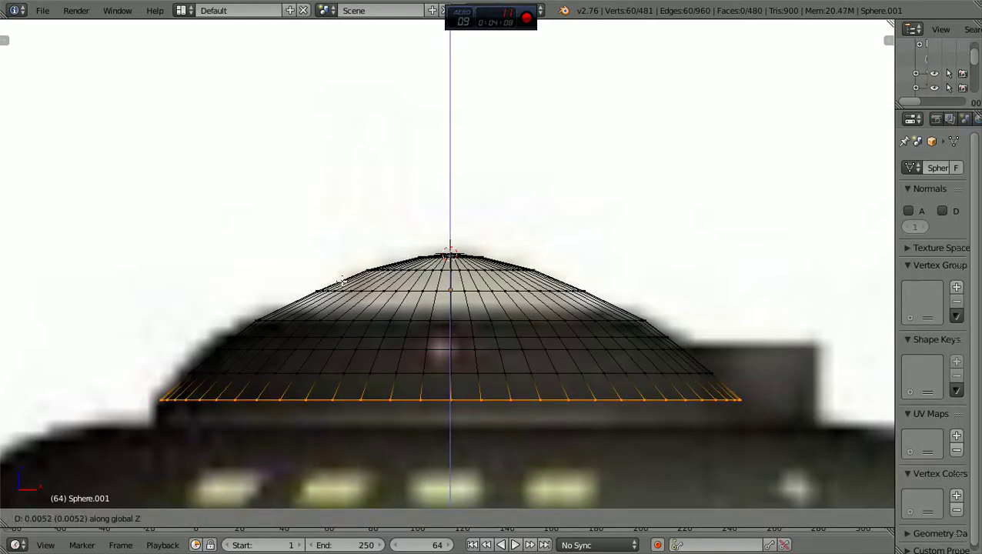
pyautogui.click(343, 281)
pyautogui.scroll(-3, 342, 281)
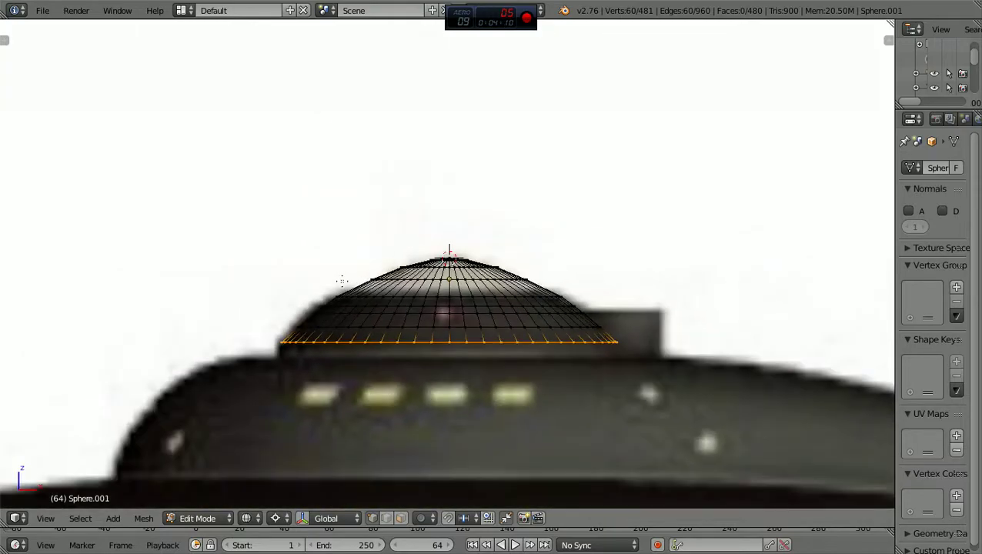
# View the dome from the top, zooming in and out to inspect the sloped skirt
pyautogui.press('KP_7')
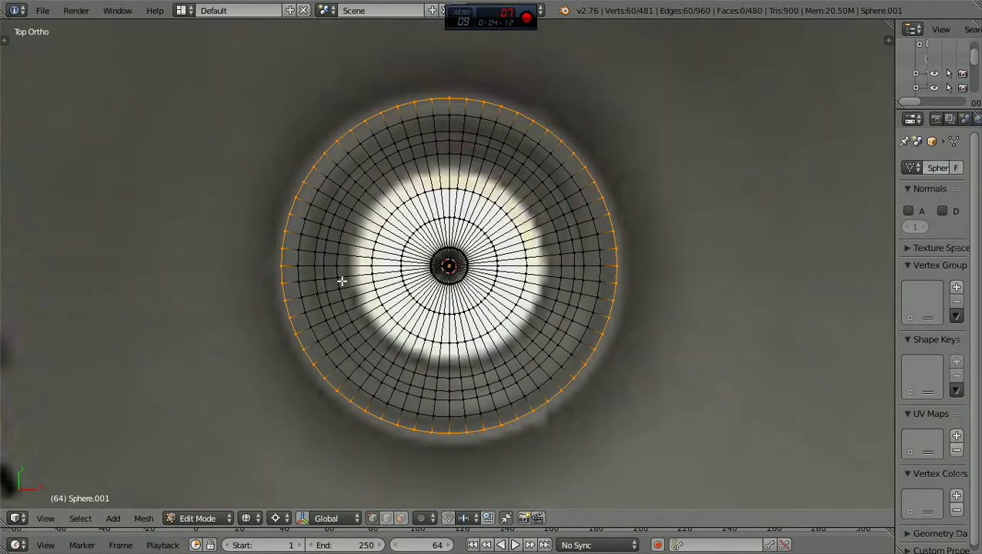
pyautogui.scroll(-4, 342, 281)
pyautogui.scroll(2, 342, 281)
pyautogui.scroll(2, 342, 281)
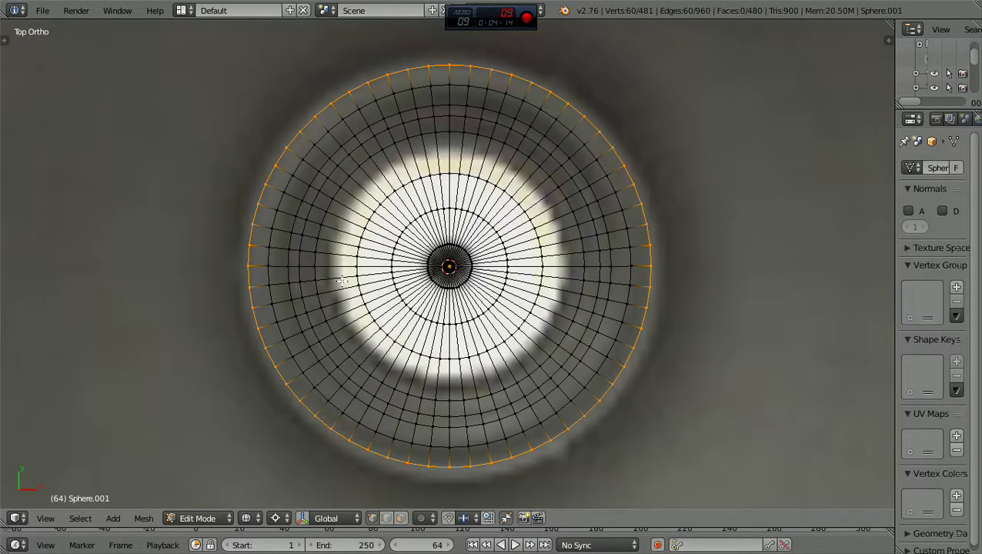
pyautogui.scroll(-6, 342, 281)
pyautogui.scroll(-1, 342, 281)
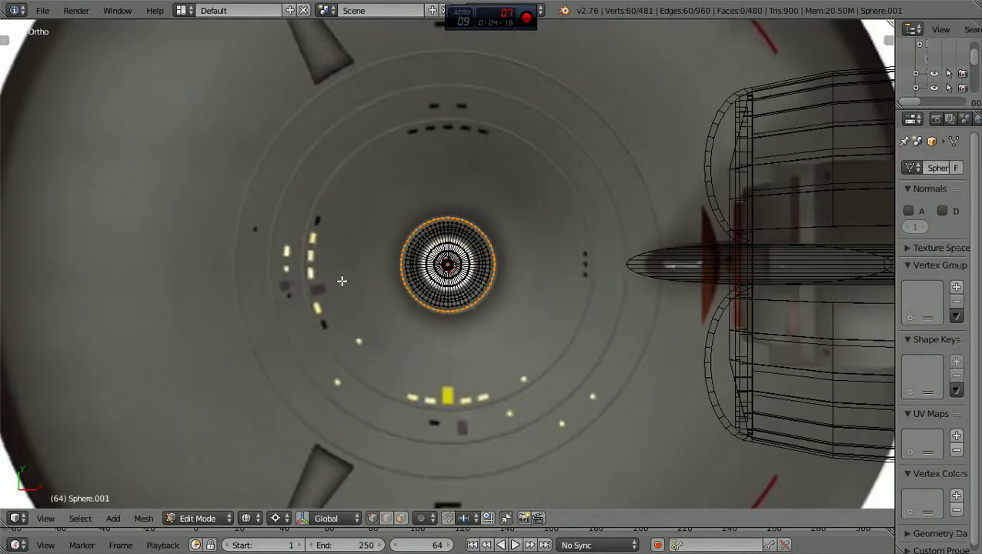
pyautogui.scroll(-10, 342, 281)
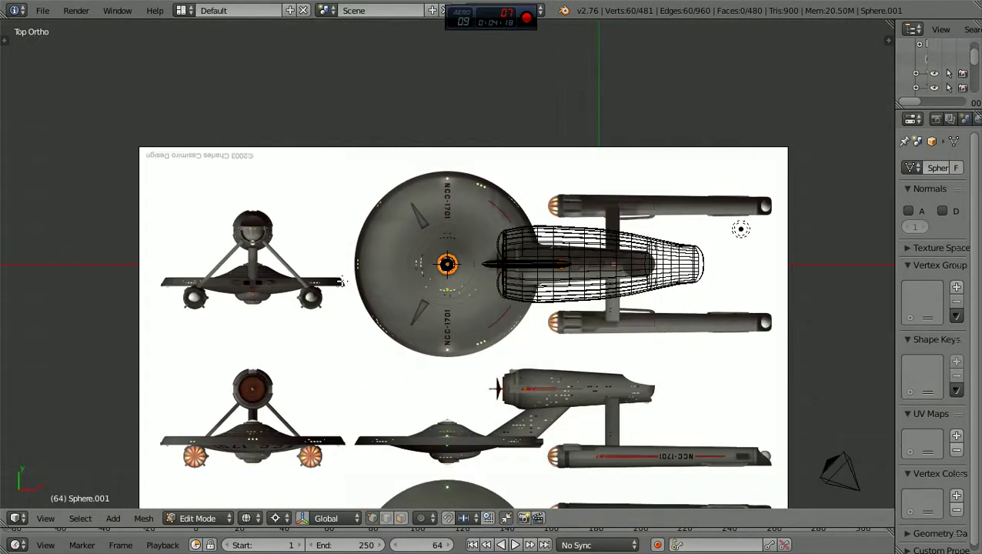
pyautogui.scroll(2, 342, 281)
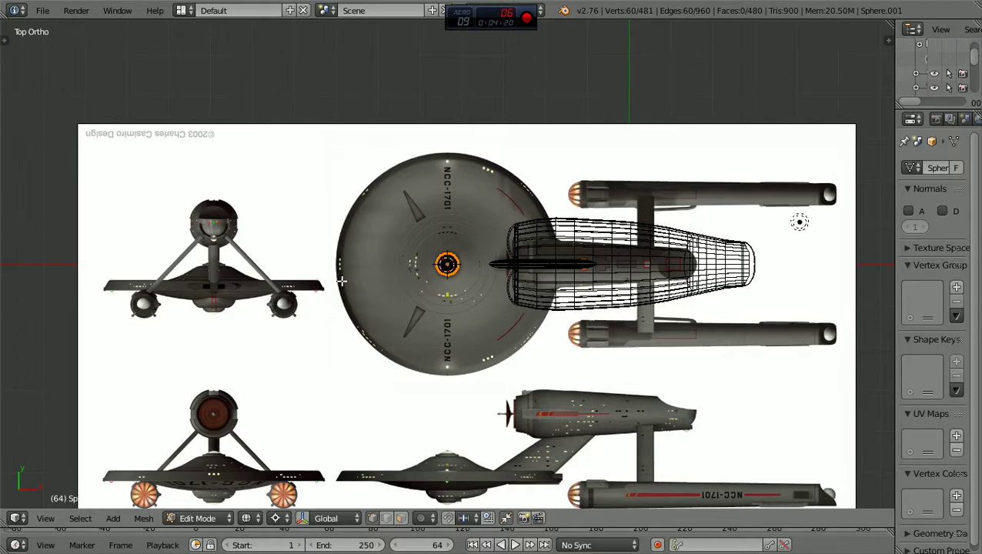
pyautogui.scroll(12, 342, 281)
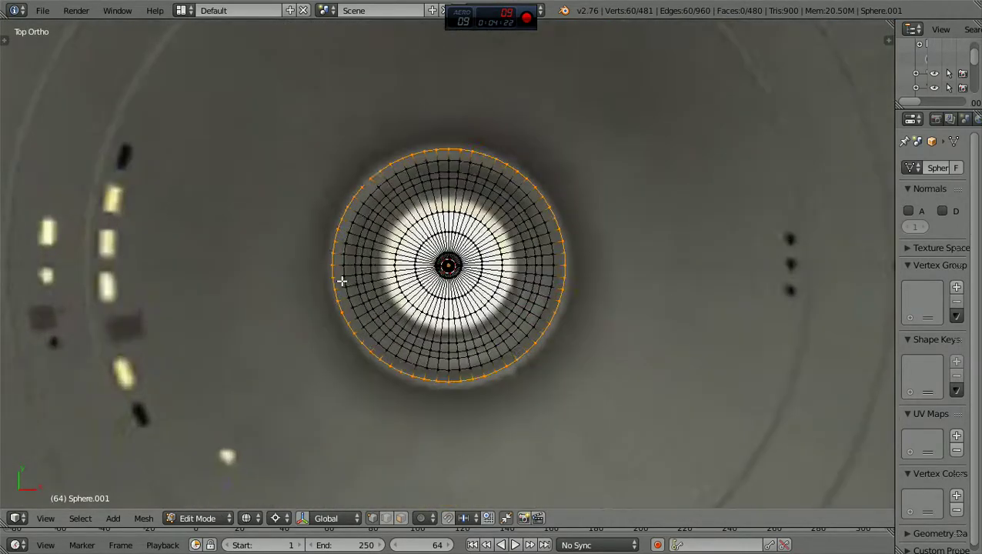
pyautogui.scroll(-12, 341, 281)
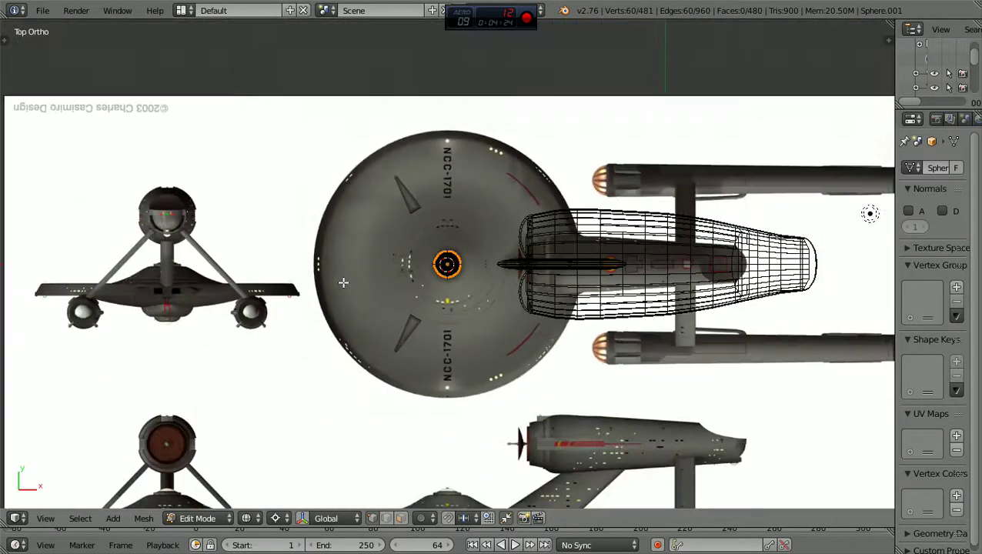
pyautogui.scroll(-2, 342, 281)
pyautogui.scroll(4, 342, 281)
pyautogui.scroll(-2, 342, 281)
pyautogui.scroll(4, 343, 283)
pyautogui.scroll(2, 343, 282)
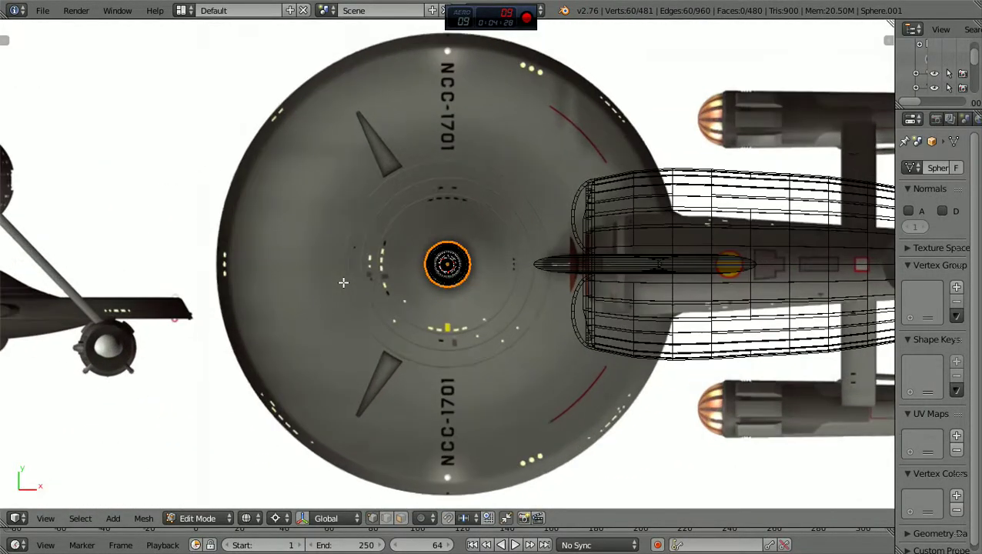
# Deselect all dome vertices and frame the whole reference sheet in view
pyautogui.press('a')
pyautogui.press('Home')
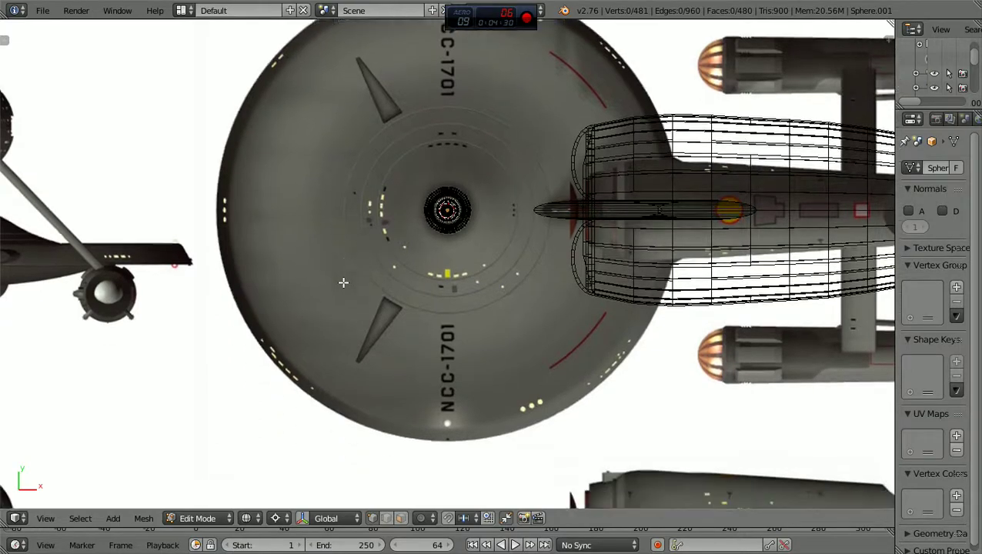
pyautogui.scroll(-2, 343, 282)
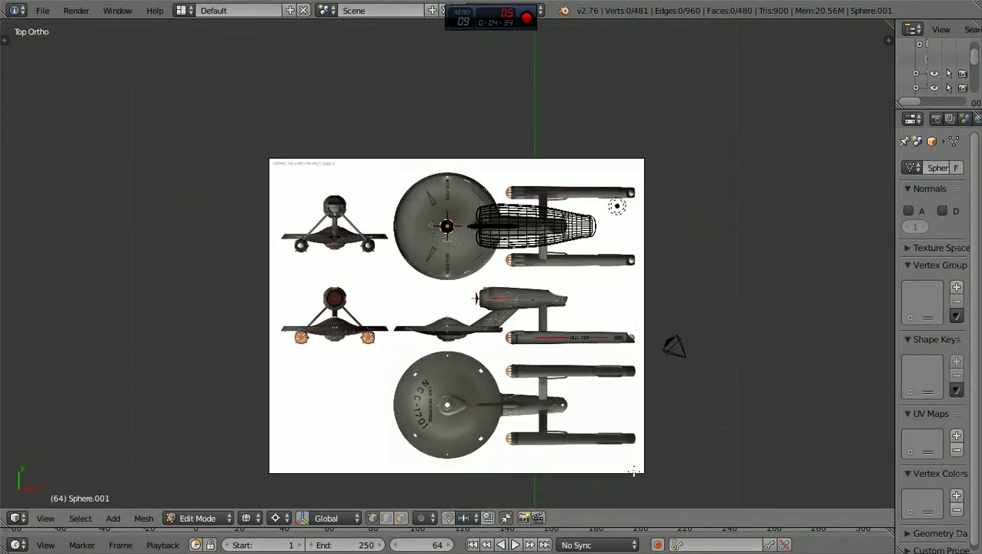
# Return to Object Mode and select the ship reference image
pyautogui.click(231, 519)
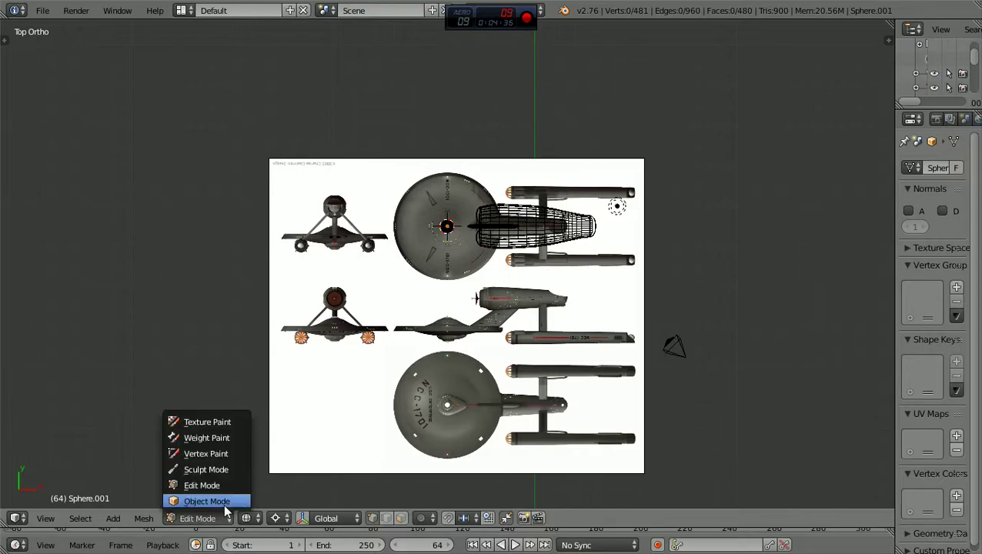
pyautogui.click(226, 504)
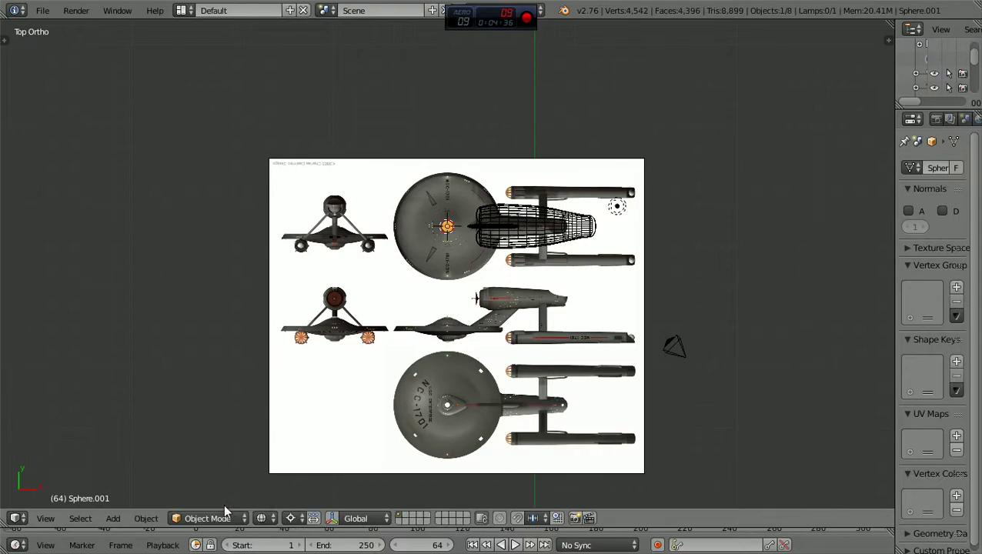
pyautogui.rightClick(638, 478)
pyautogui.scroll(5, 639, 475)
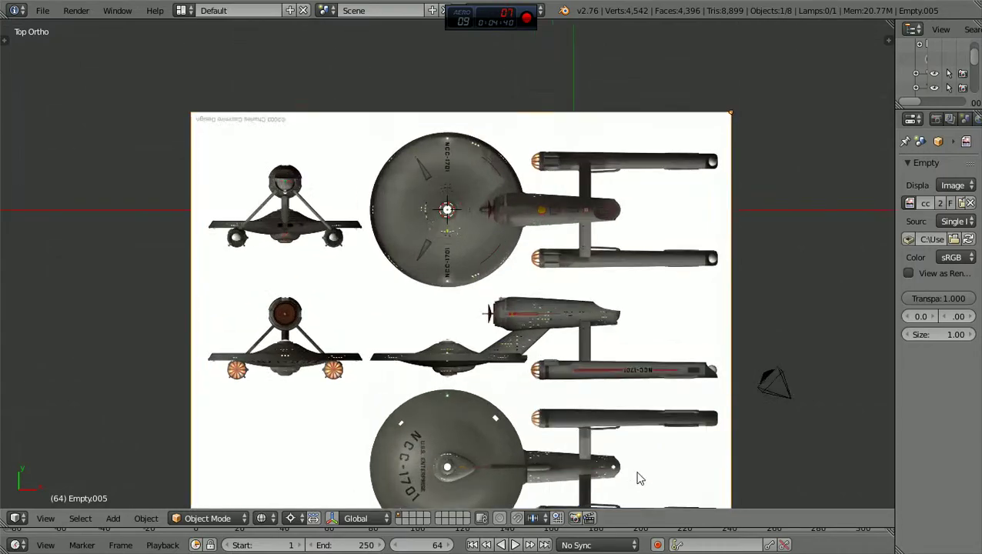
pyautogui.scroll(-5, 649, 412)
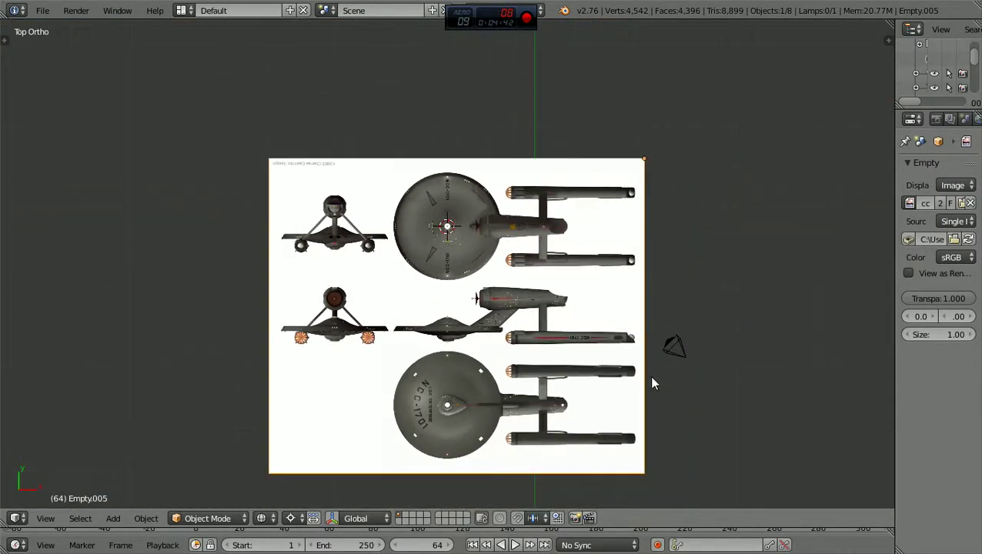
# Move the reference image along global Y toward the dome, then zoom in on the bridge
pyautogui.press('g')
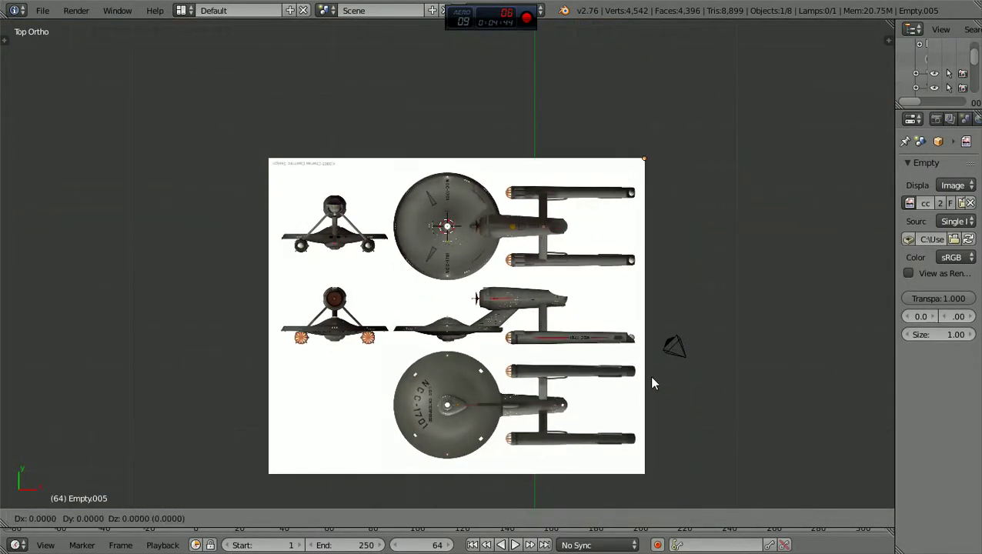
pyautogui.press('y')
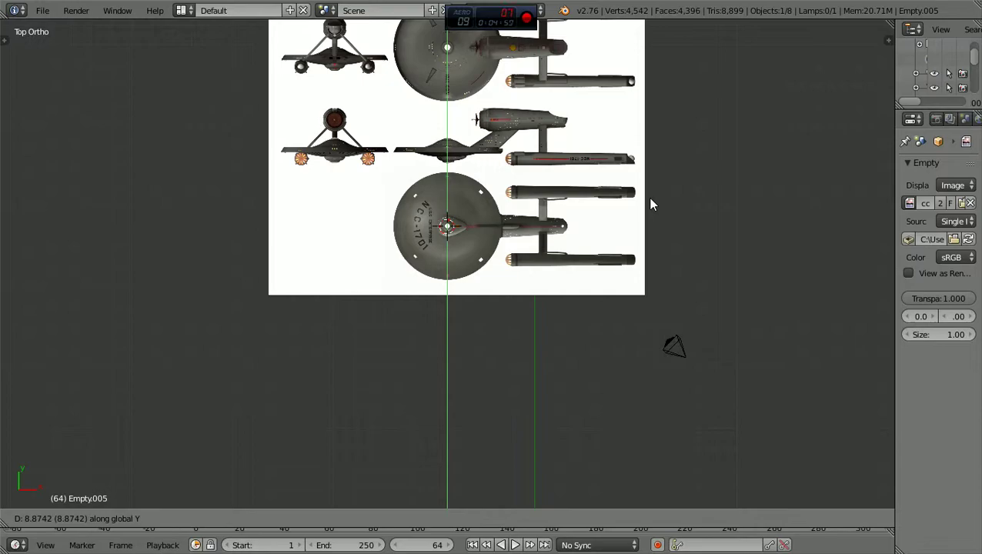
pyautogui.click(651, 204)
pyautogui.scroll(5, 650, 204)
pyautogui.keyDown('shift'); pyautogui.scroll(3, 650, 204); pyautogui.keyUp('shift')
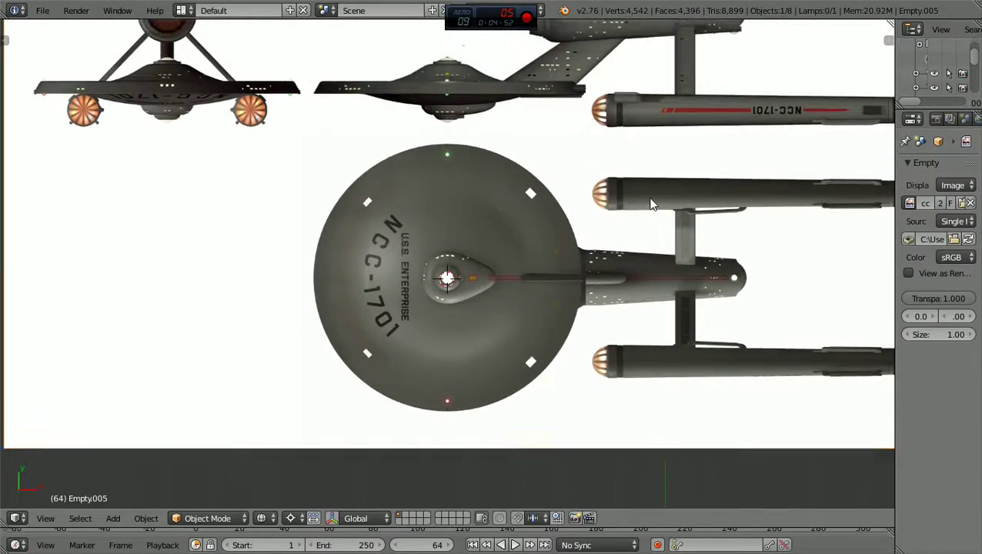
pyautogui.scroll(6, 650, 204)
pyautogui.scroll(5, 651, 204)
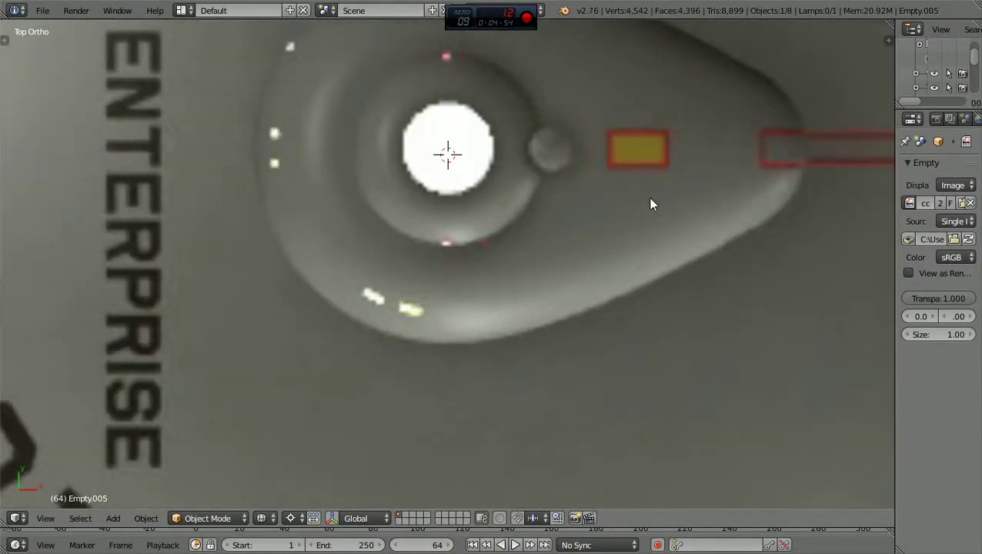
pyautogui.keyDown('shift'); pyautogui.scroll(5, 651, 204); pyautogui.keyUp('shift')
pyautogui.scroll(3, 650, 204)
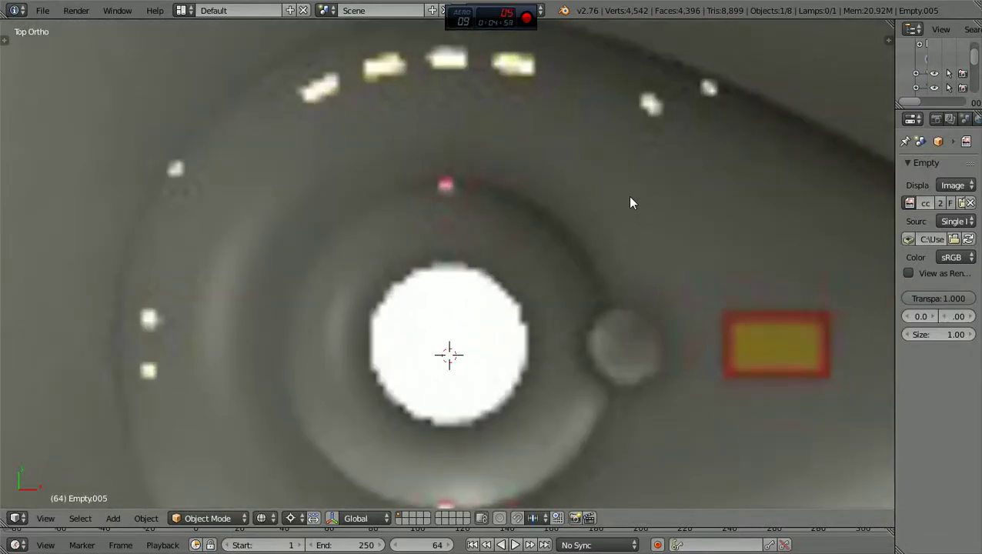
# Nudge the reference image along Y again, about -0.0235 in total, to realign it with the dome
pyautogui.press('g')
pyautogui.press('y')
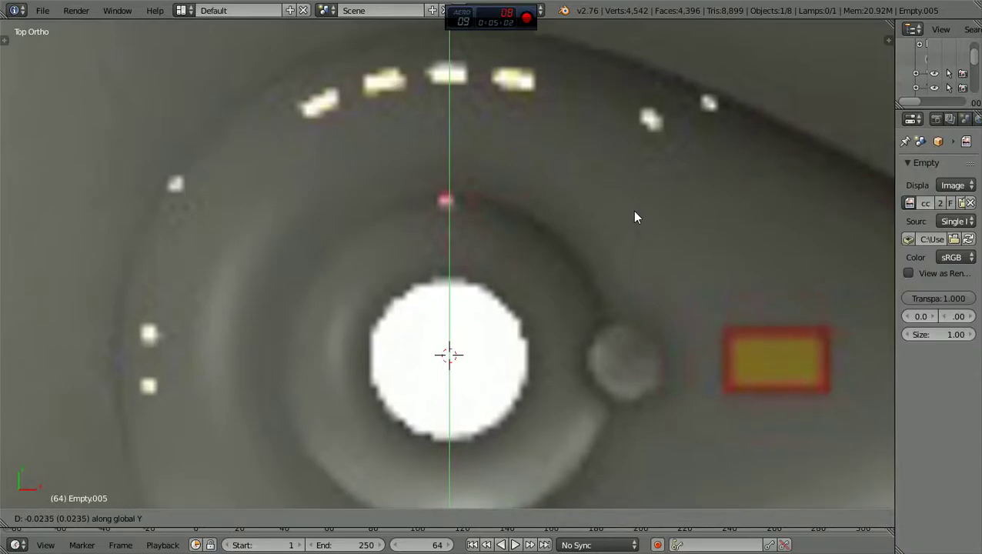
pyautogui.click(635, 218)
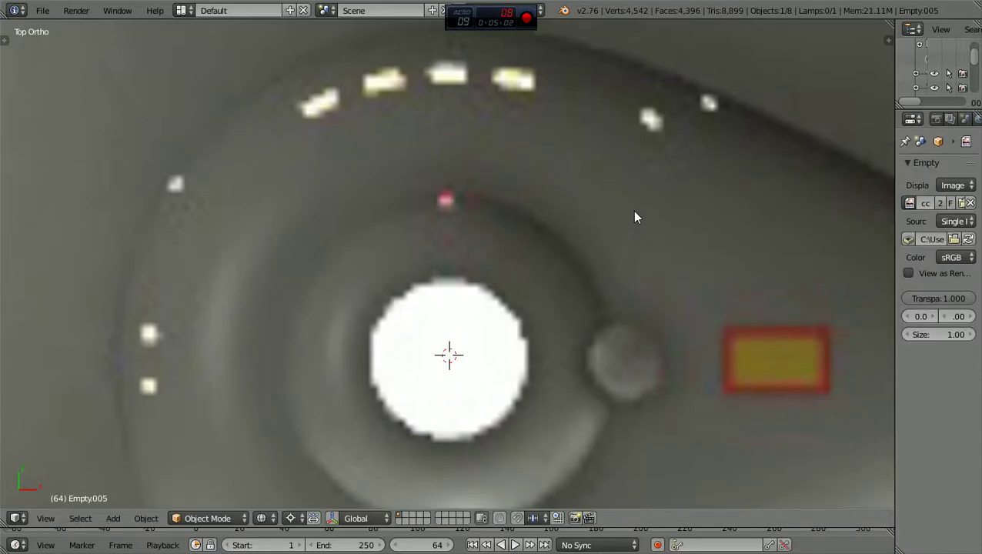
pyautogui.click(241, 518)
pyautogui.scroll(-6, 400, 354)
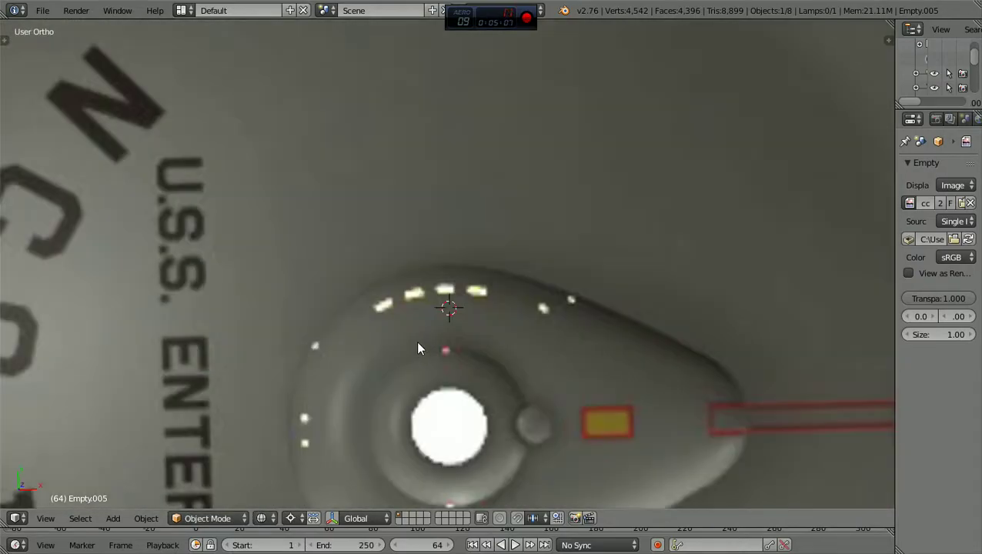
# Switch to the front orthographic view of the ship
pyautogui.moveTo(416, 342); pyautogui.dragTo(455, 258, button='middle')
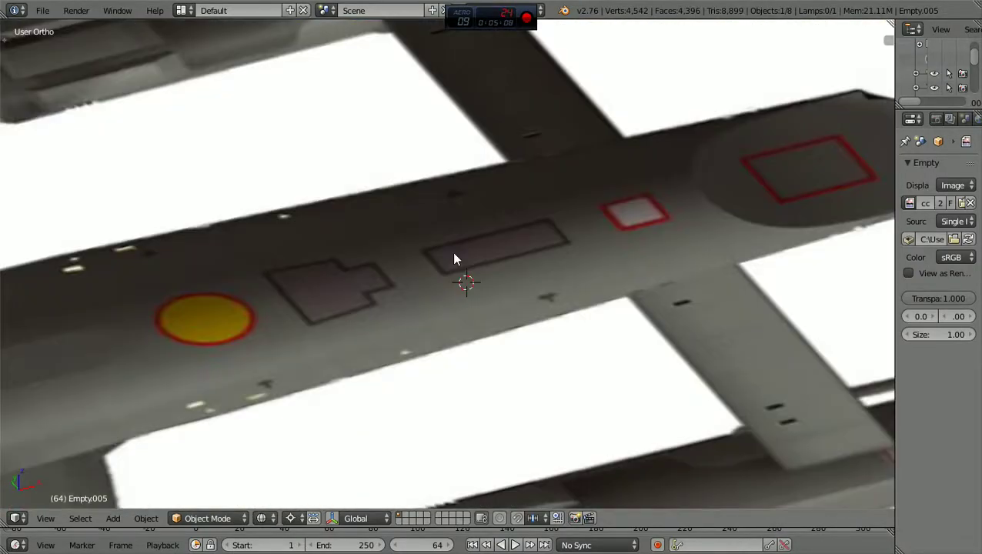
pyautogui.scroll(-8, 454, 259)
pyautogui.scroll(-5, 454, 263)
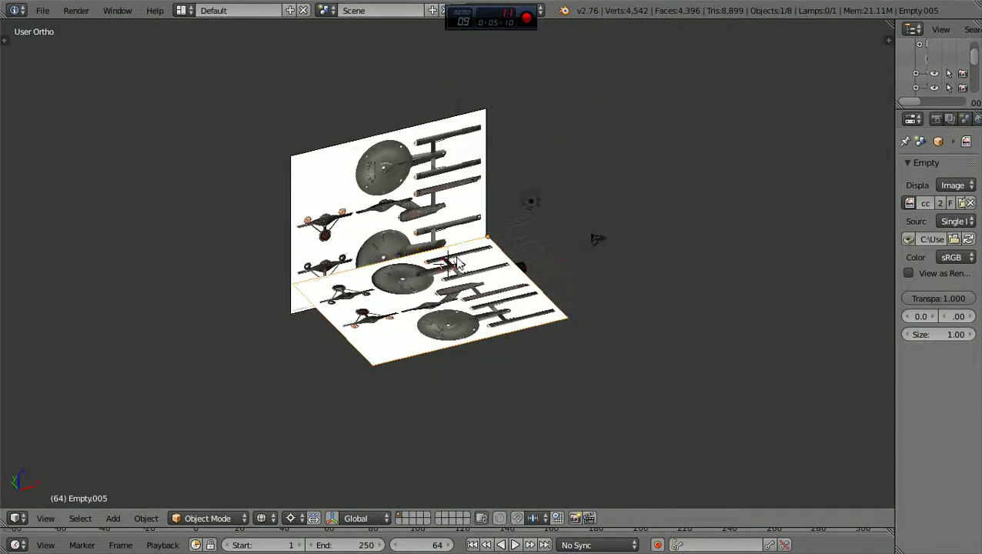
pyautogui.press('KP_1')
pyautogui.scroll(10, 455, 264)
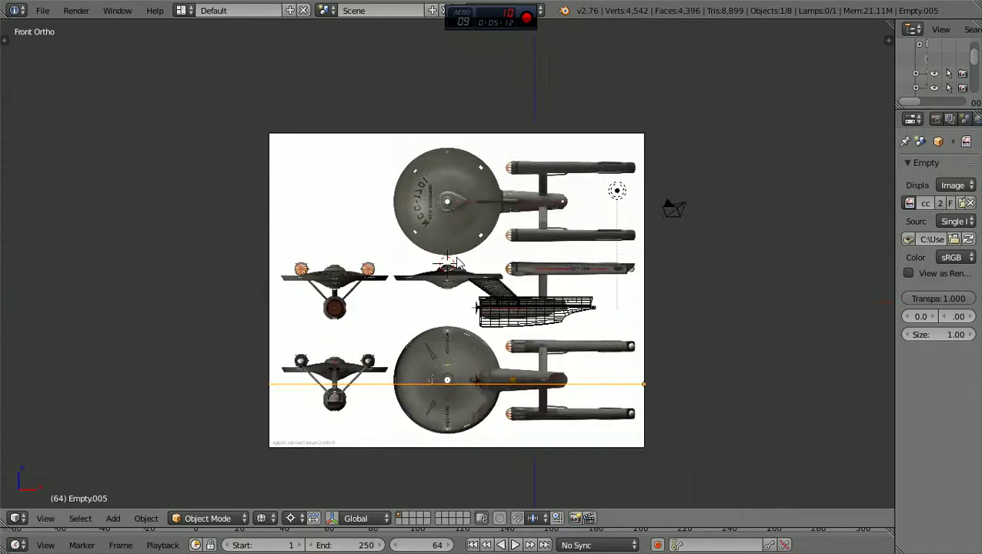
pyautogui.scroll(4, 458, 286)
pyautogui.scroll(-4, 458, 286)
pyautogui.scroll(-1, 479, 308)
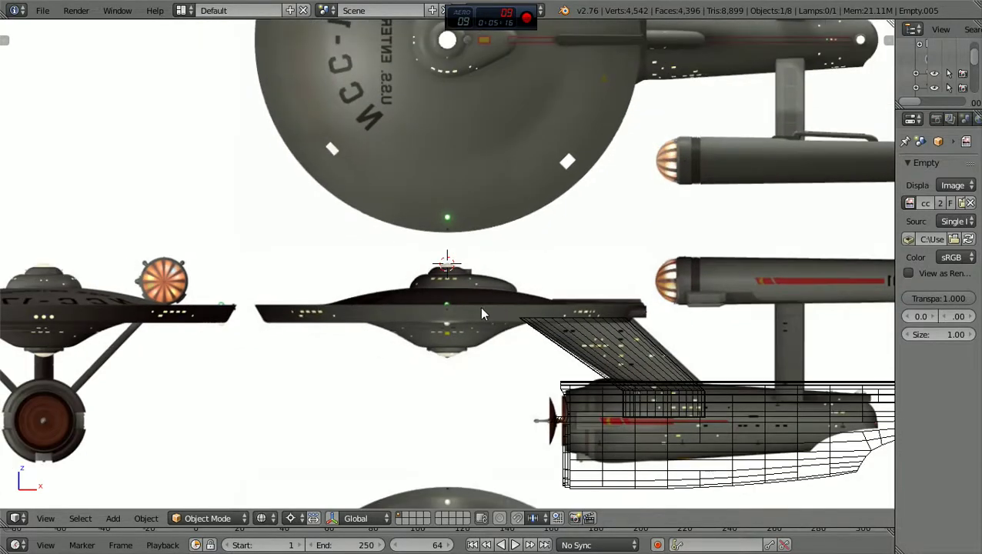
pyautogui.scroll(-1, 493, 332)
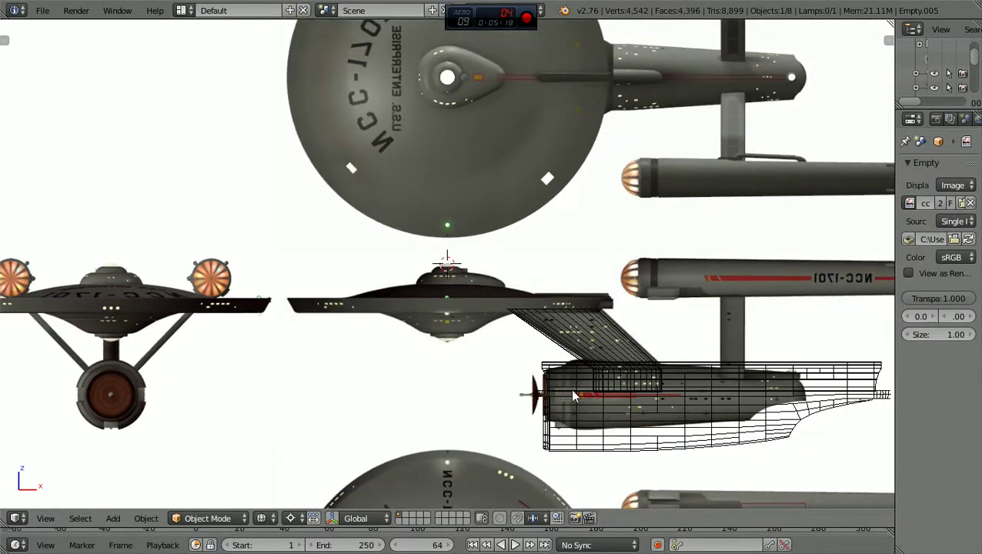
# Select the wireframe hull, enter its Edit Mode, and switch to solid shading
pyautogui.rightClick(845, 368)
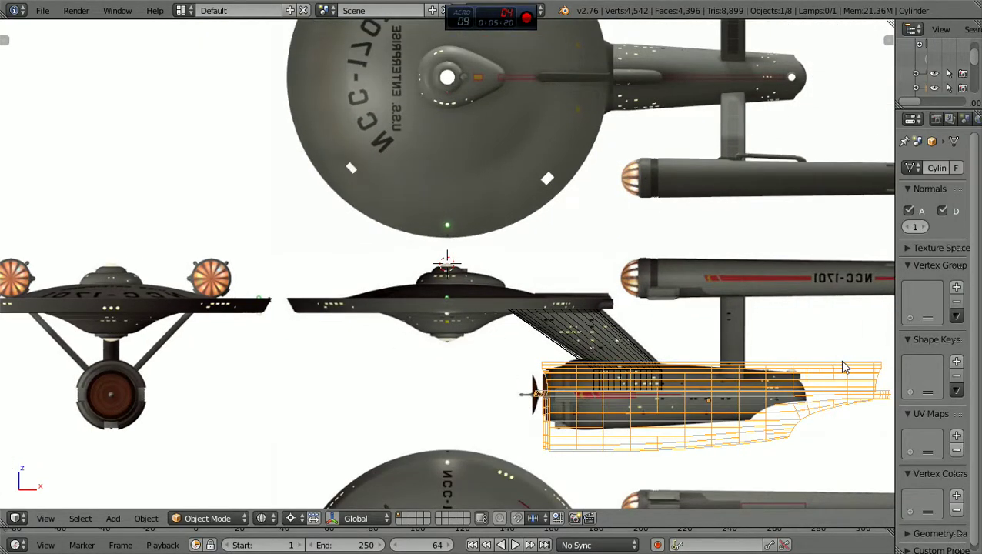
pyautogui.click(239, 518)
pyautogui.click(231, 484)
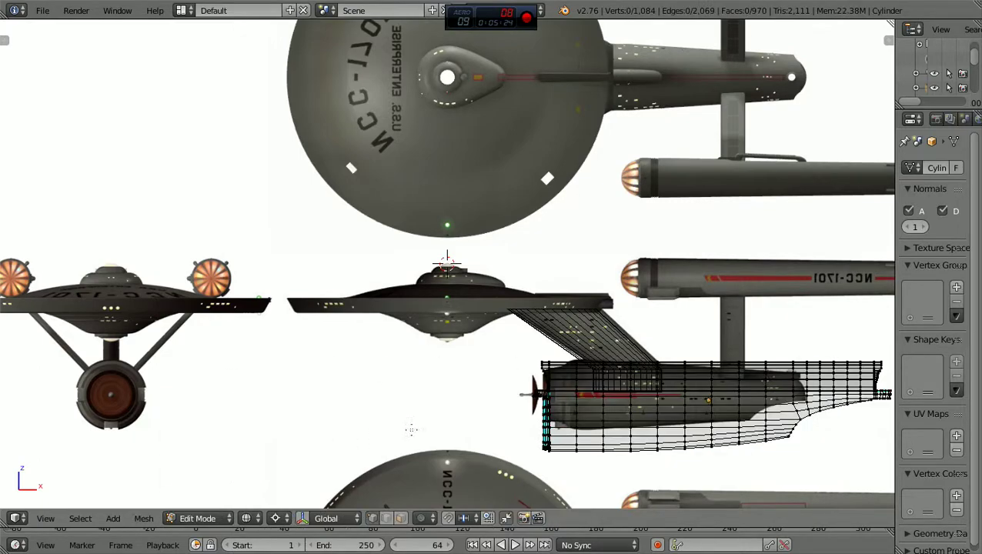
pyautogui.scroll(2, 450, 416)
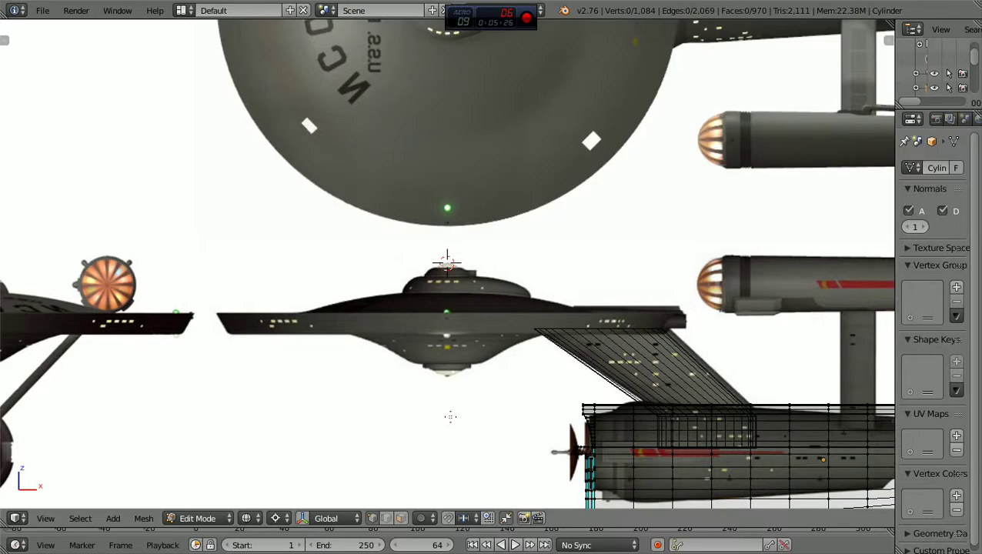
pyautogui.hotkey('alt', 'z')
pyautogui.scroll(9, 530, 311)
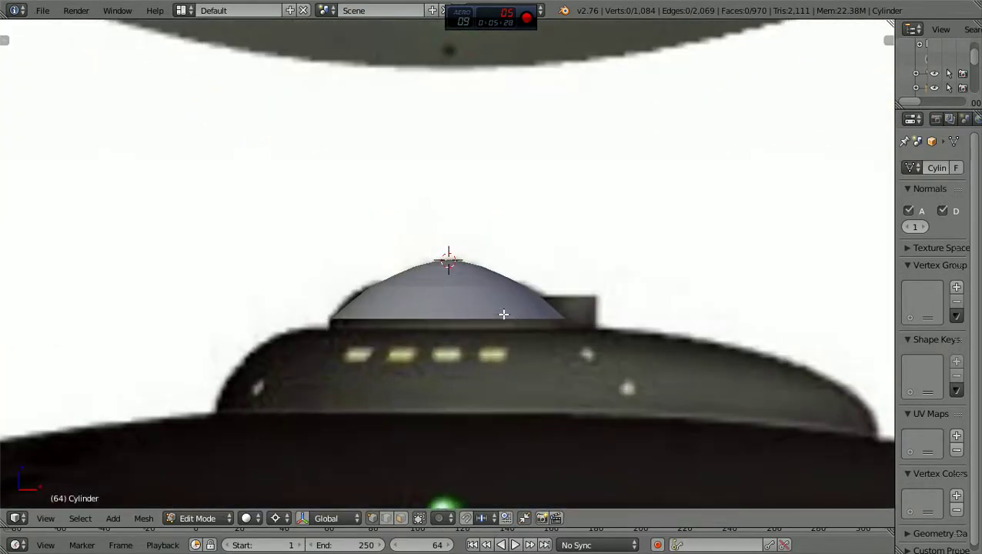
# Back in Object Mode, select the dome sphere Sphere.001 and enter its Edit Mode
pyautogui.click(223, 517)
pyautogui.click(226, 504)
pyautogui.rightClick(449, 319)
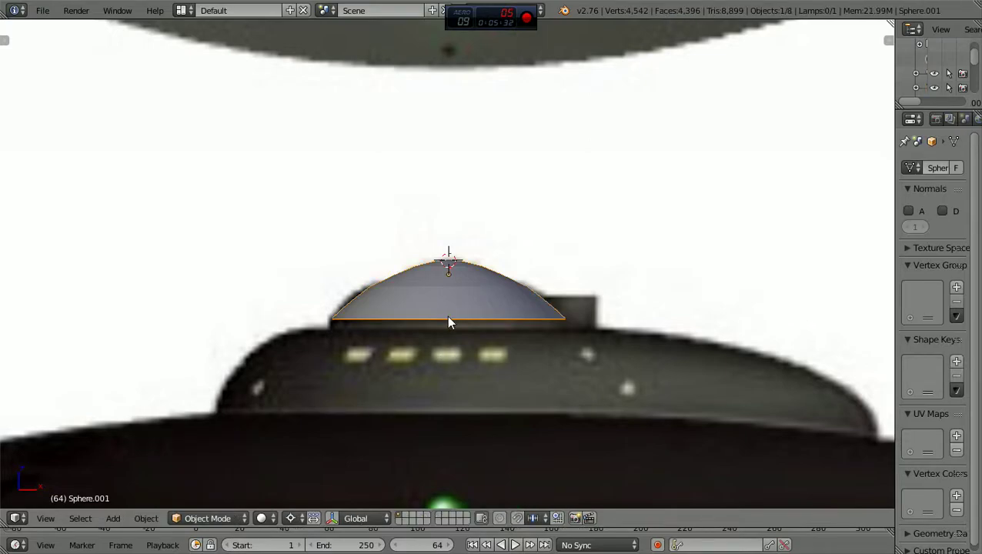
pyautogui.click(242, 518)
pyautogui.click(235, 485)
pyautogui.scroll(-3, 478, 388)
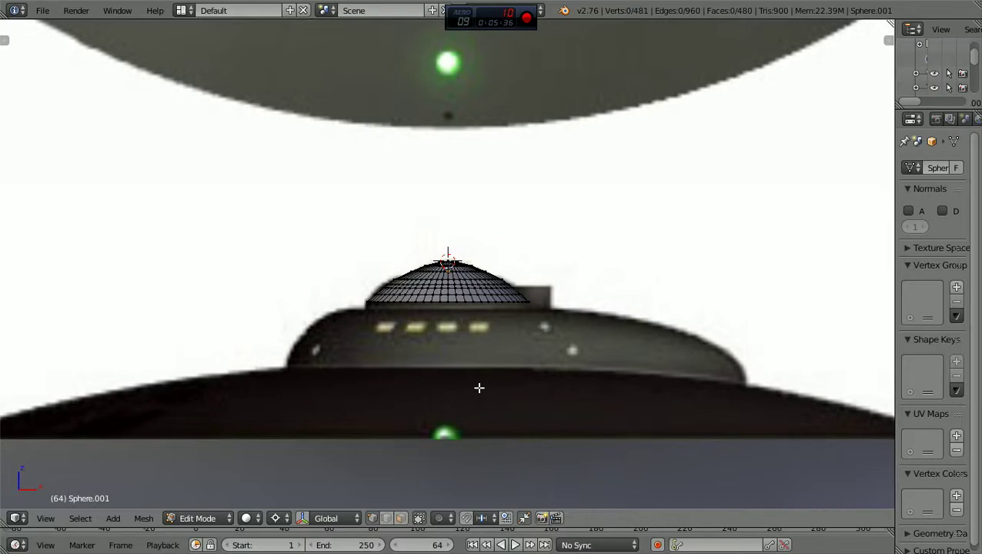
pyautogui.press('KP_7')
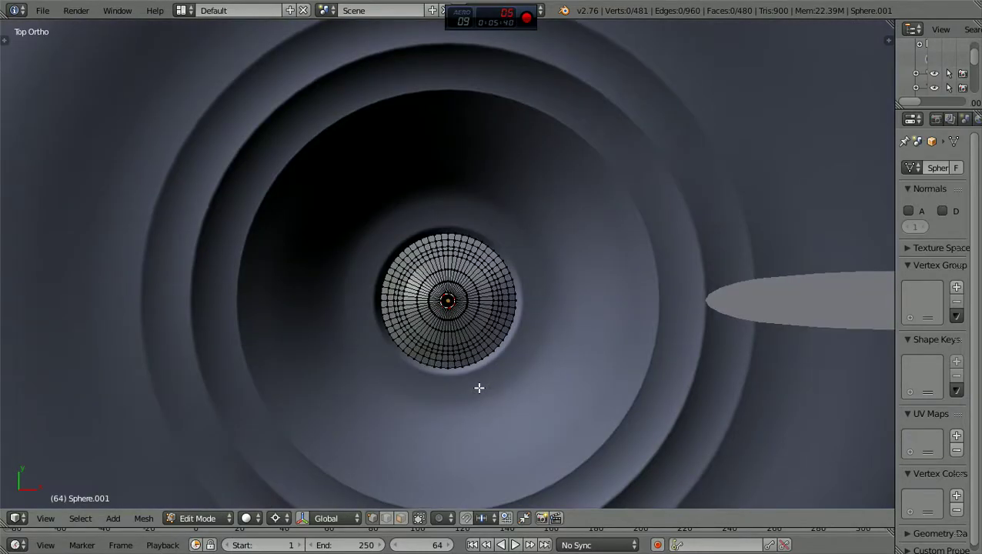
pyautogui.scroll(3, 479, 388)
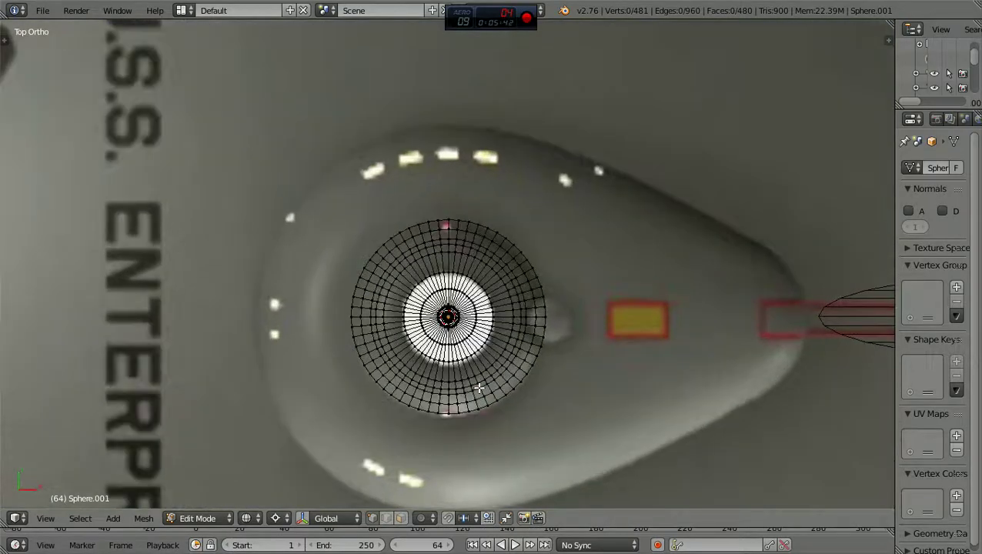
pyautogui.scroll(1, 479, 388)
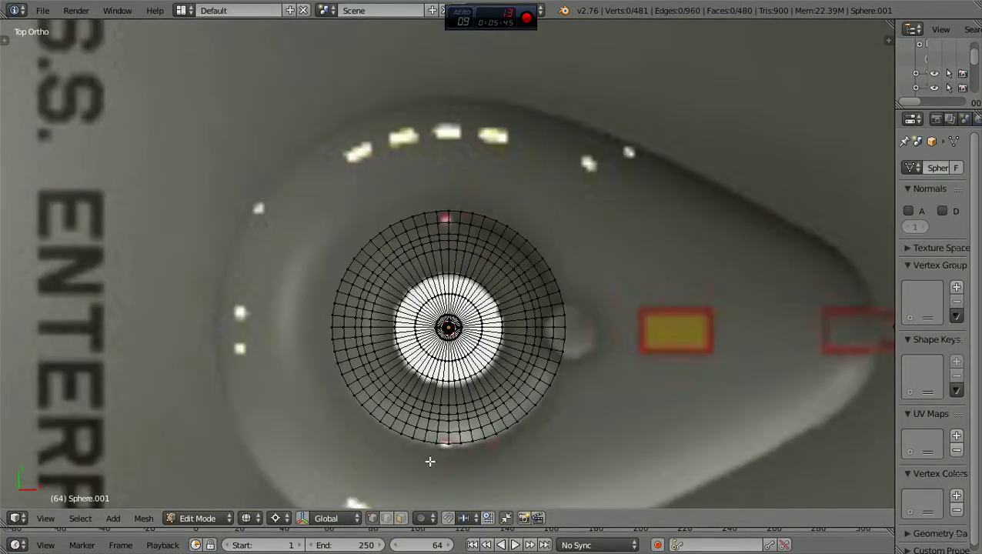
pyautogui.press('KP_1')
pyautogui.scroll(3, 430, 461)
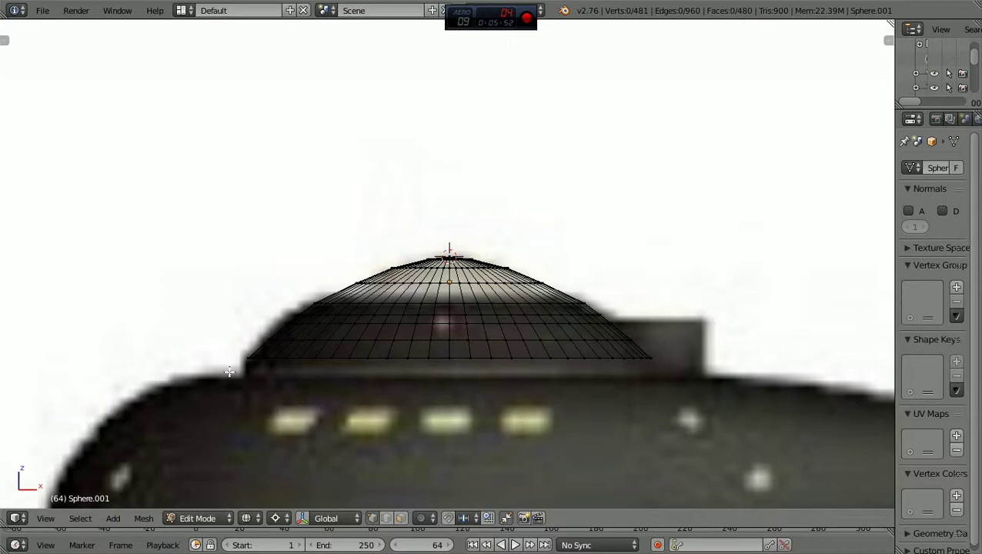
# Box-select the dome's base vertex ring and extrude it straight down along Z
pyautogui.press('b')
pyautogui.moveTo(211, 374); pyautogui.dragTo(686, 349)
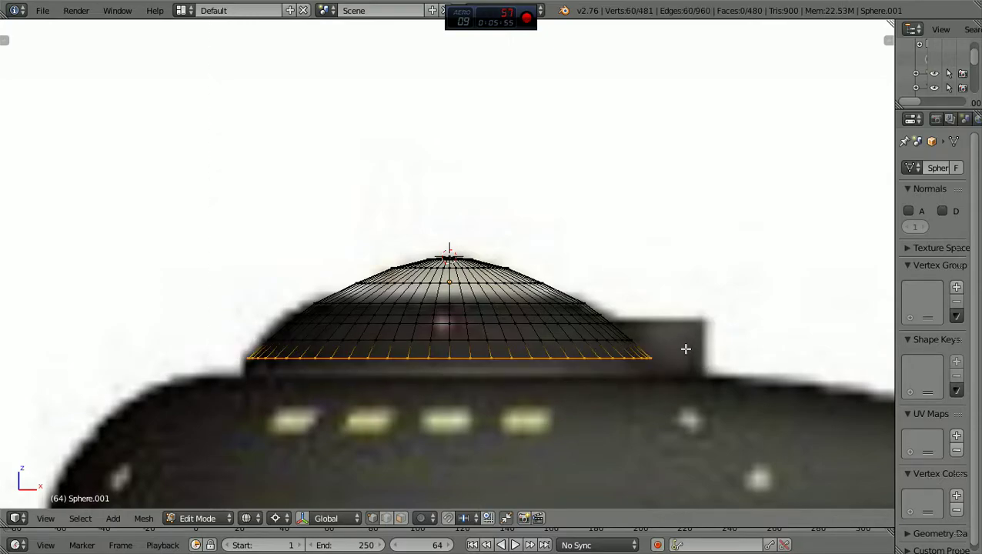
pyautogui.scroll(1, 686, 348)
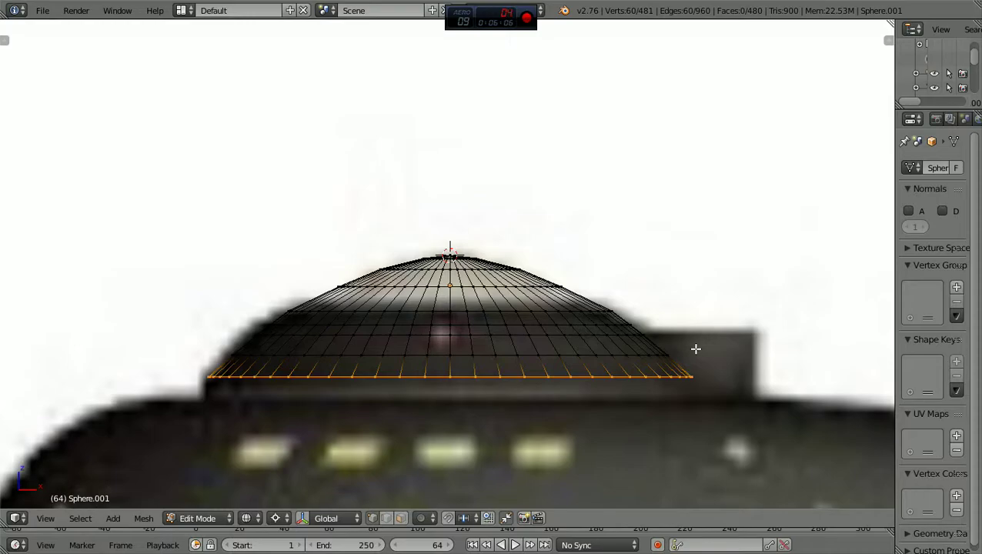
pyautogui.press('e')
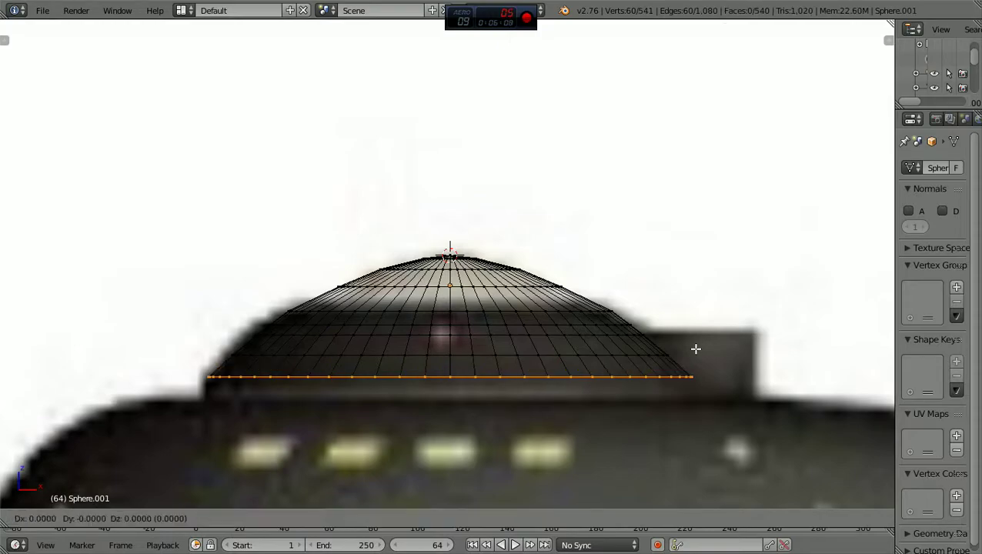
pyautogui.press('z')
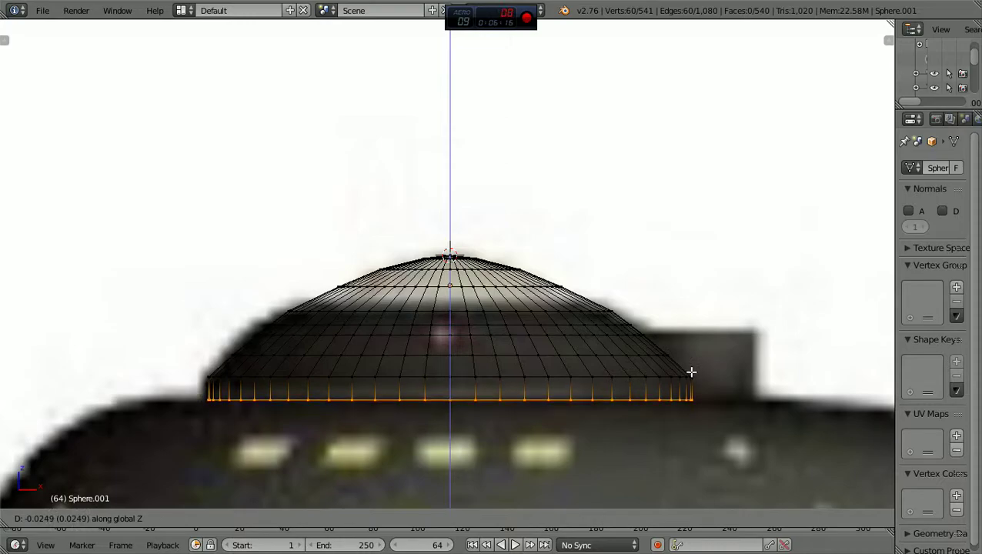
pyautogui.click(691, 373)
# Widen the new base band slightly and raise it about 0.0054 along Z
pyautogui.press('b')
pyautogui.moveTo(165, 389); pyautogui.dragTo(725, 354)
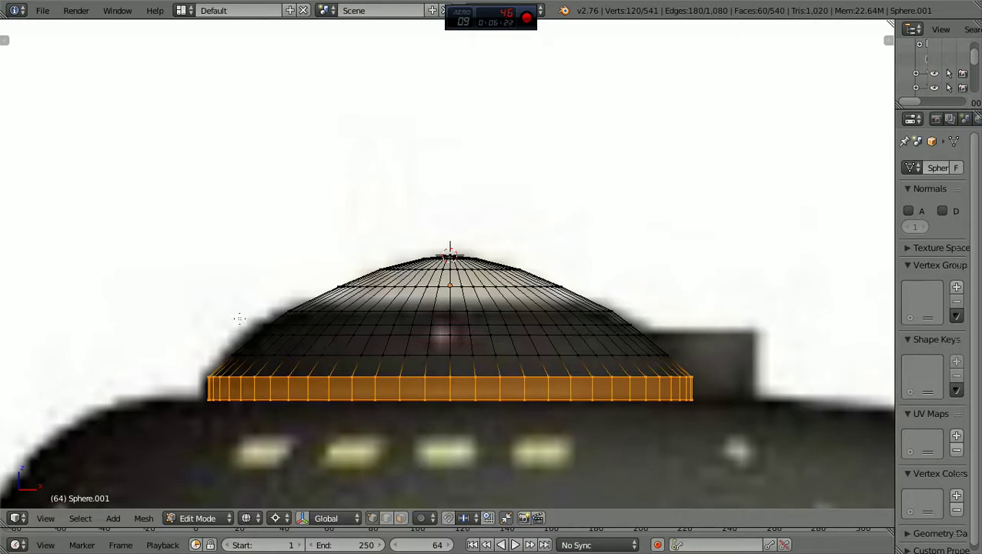
pyautogui.press('s')
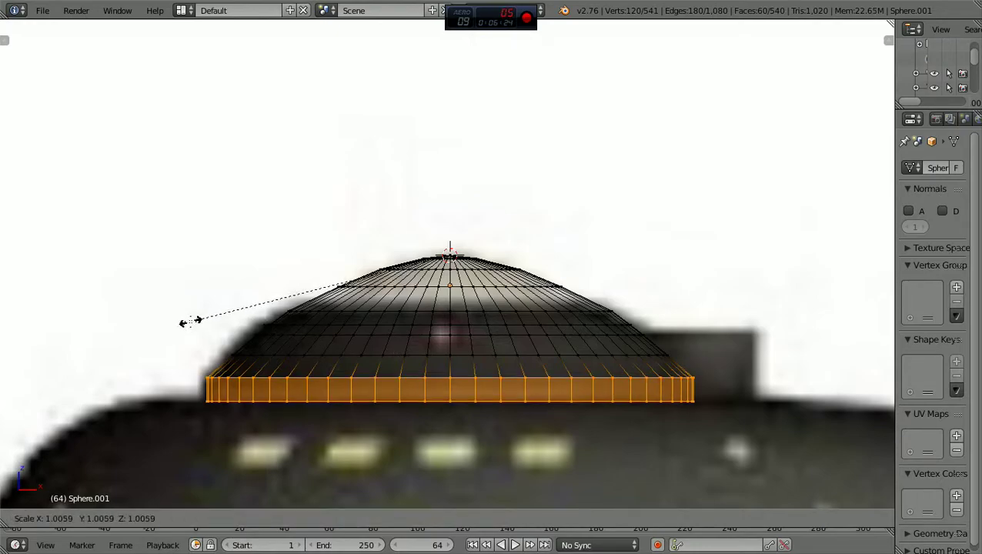
pyautogui.click(193, 324)
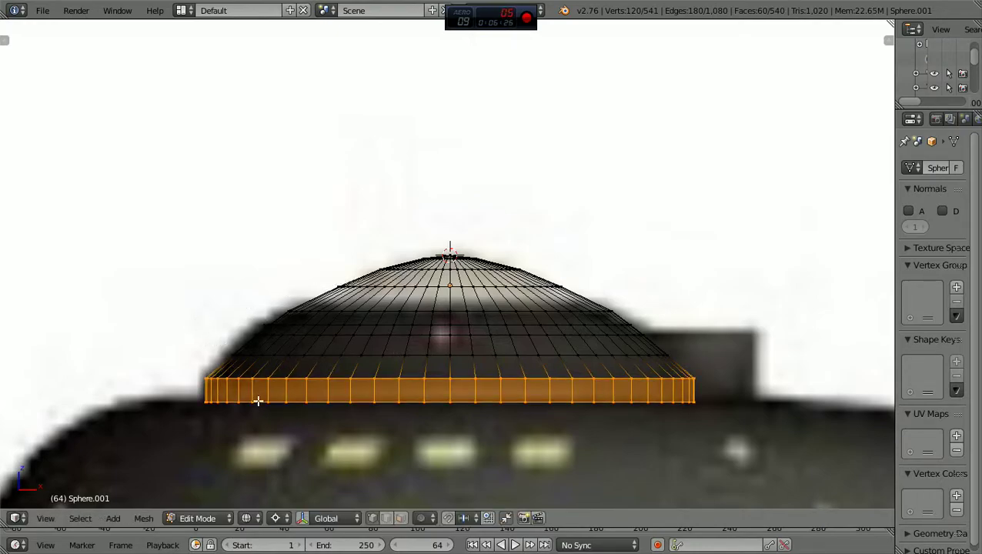
pyautogui.press('g')
pyautogui.press('z')
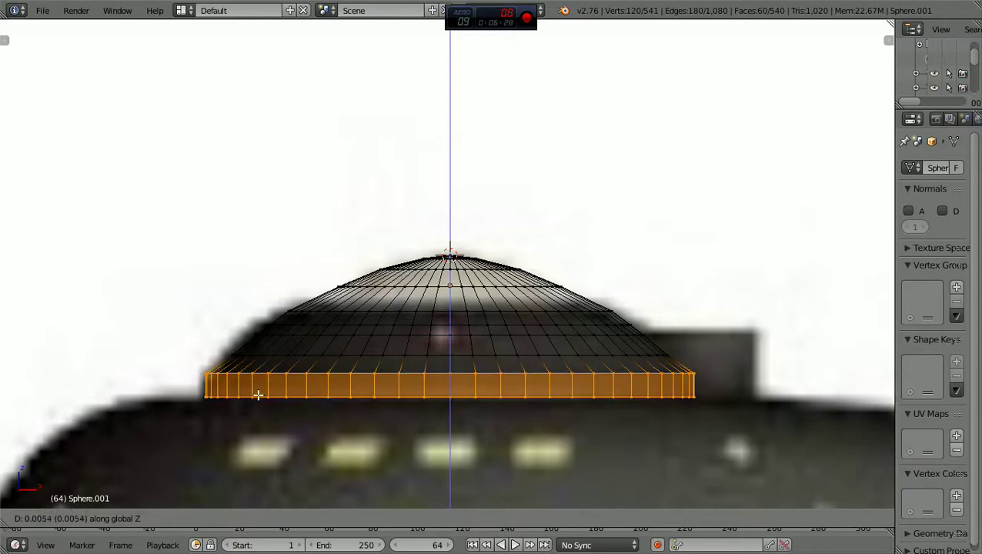
pyautogui.click(258, 395)
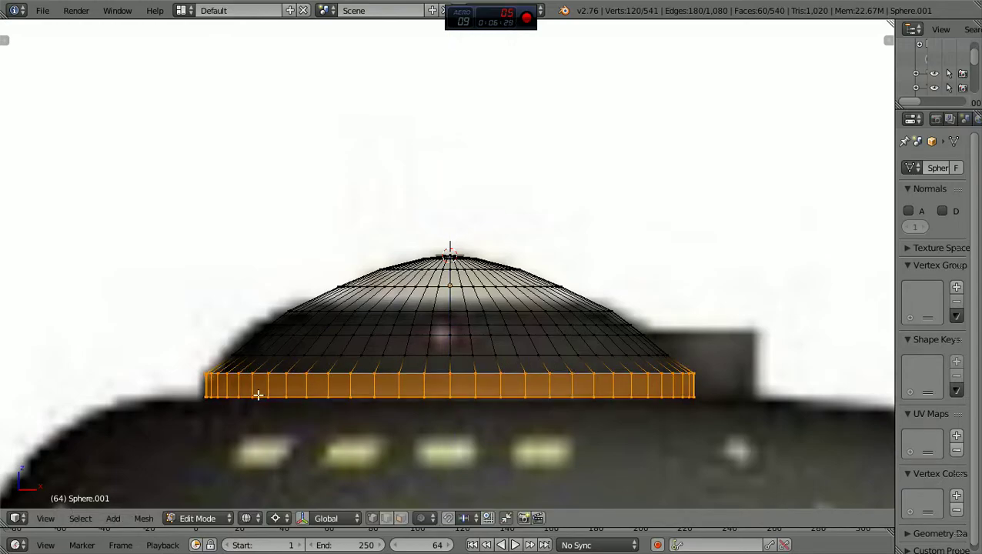
# Select a ring in the dome's lower rows and widen it about 1.05x
pyautogui.press('a')
pyautogui.press('b')
pyautogui.moveTo(220, 362); pyautogui.dragTo(704, 347)
pyautogui.press('s')
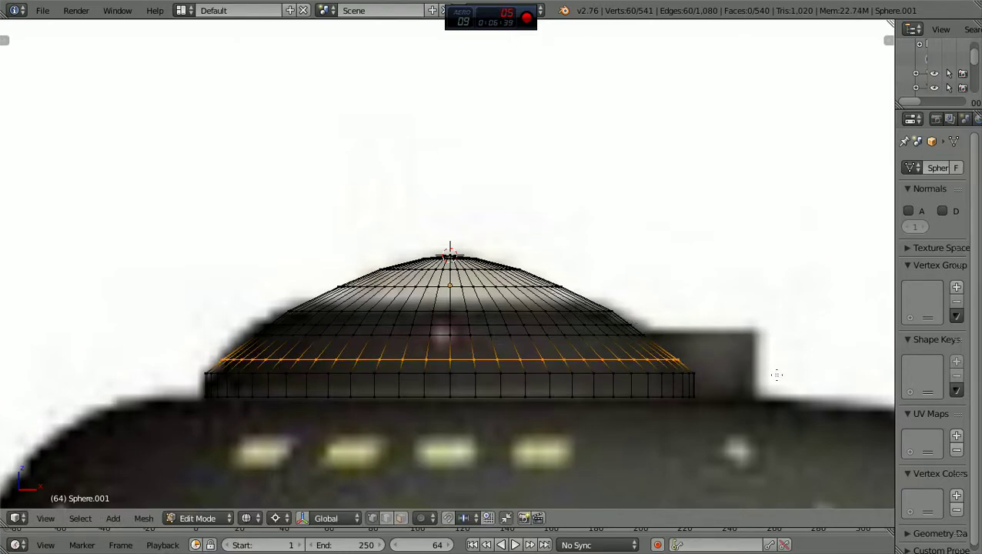
# Raise the widened lower ring slightly along Z, then deselect all
pyautogui.press('g')
pyautogui.press('z')
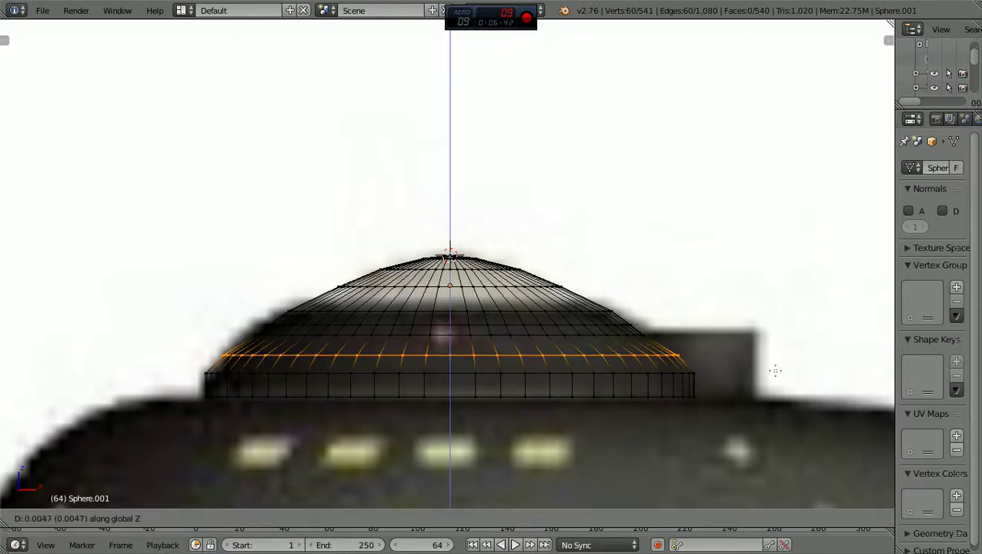
pyautogui.click(774, 371)
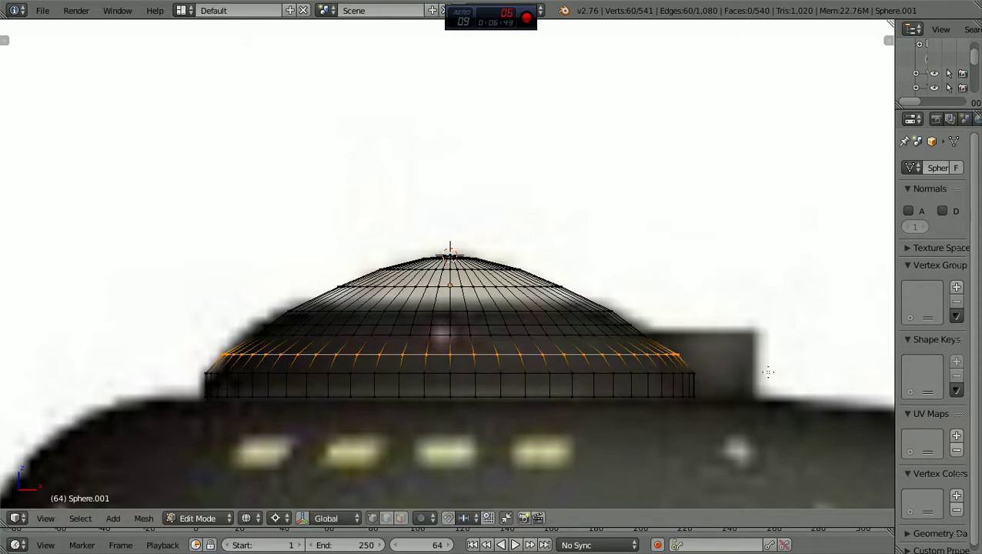
pyautogui.press('a')
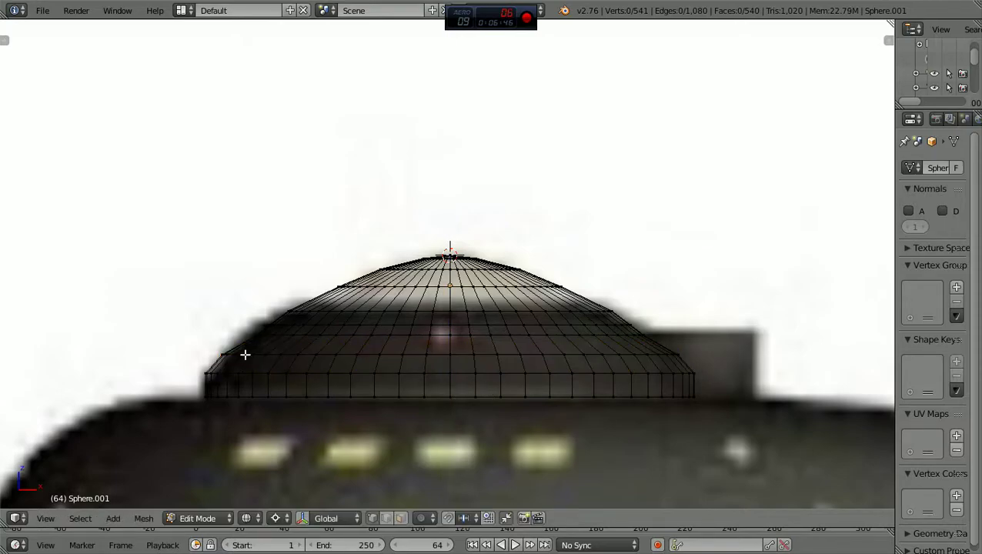
# Slightly enlarge the edge loop partway up the dome and shift it along Z
pyautogui.press('b')
pyautogui.moveTo(235, 336); pyautogui.dragTo(678, 335)
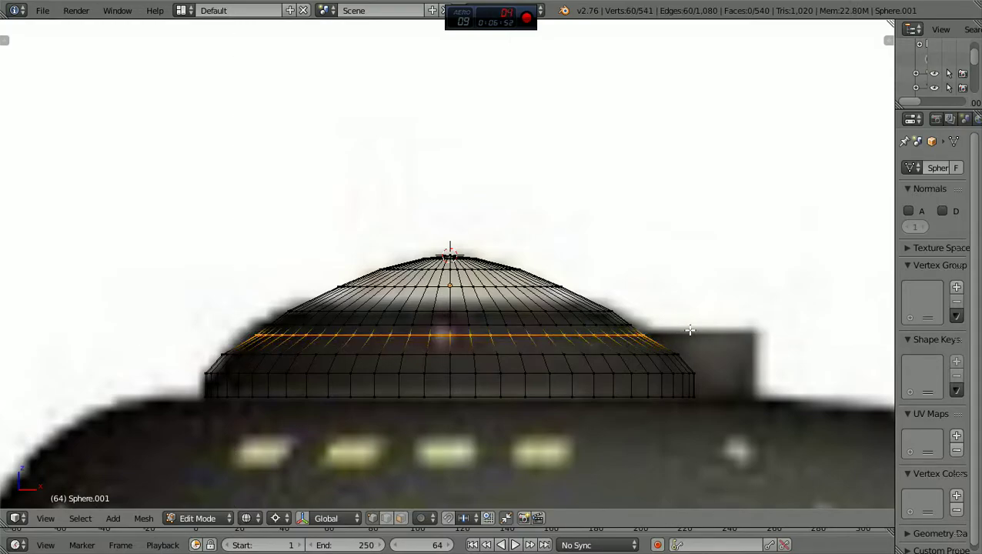
pyautogui.press('s')
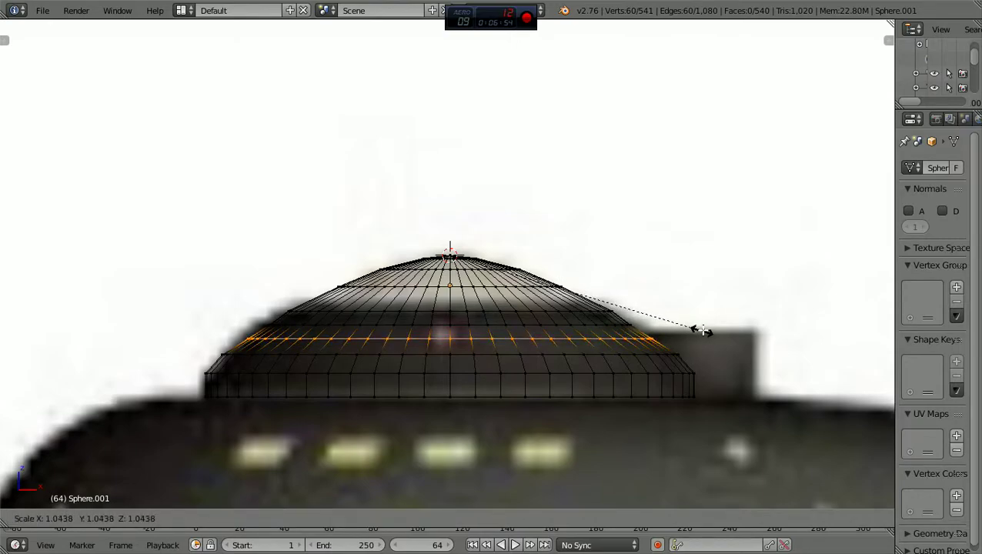
pyautogui.click(707, 331)
pyautogui.press('g')
pyautogui.press('z')
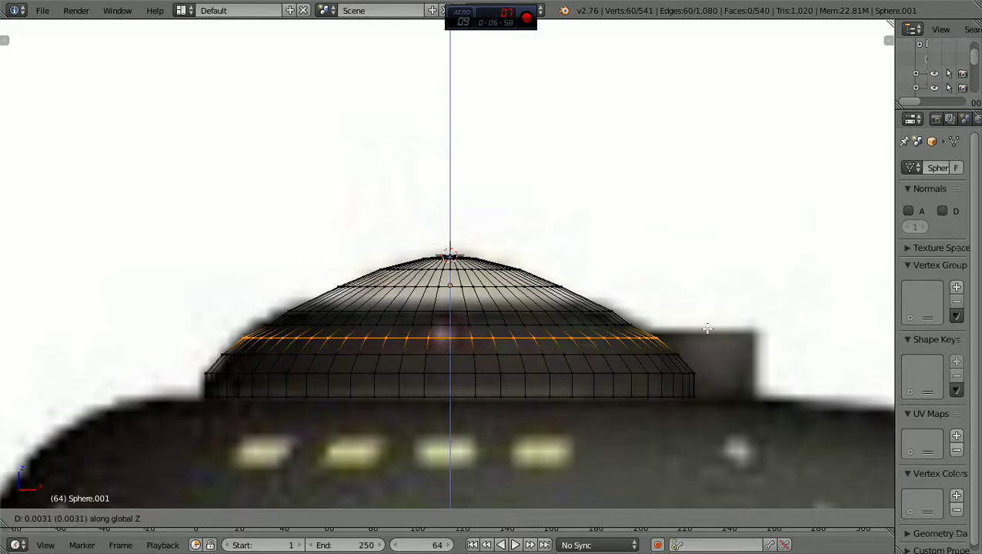
pyautogui.click(708, 330)
pyautogui.press('a')
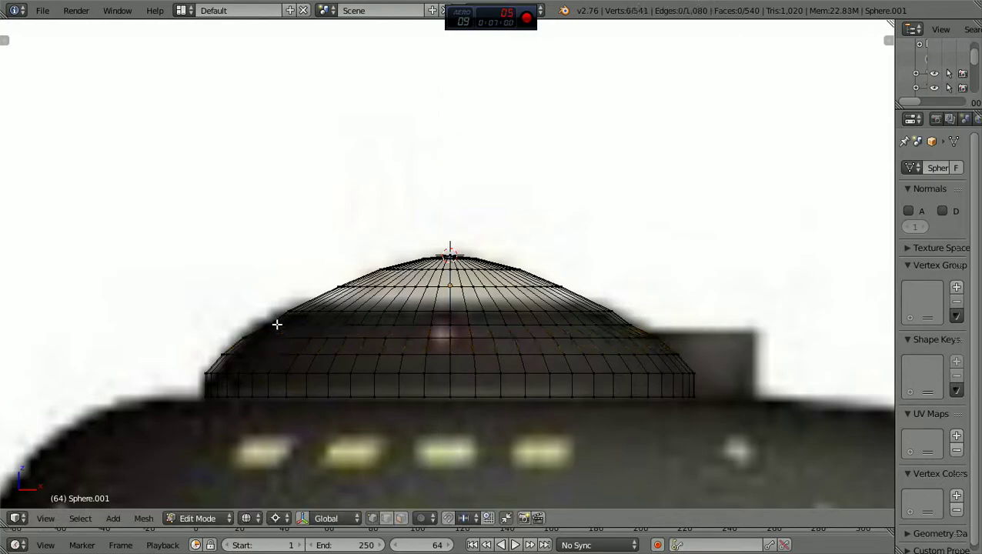
# Scale a higher dome loop outward, shift it along Z, and fine-tune its size
pyautogui.press('b')
pyautogui.moveTo(249, 326); pyautogui.dragTo(667, 316)
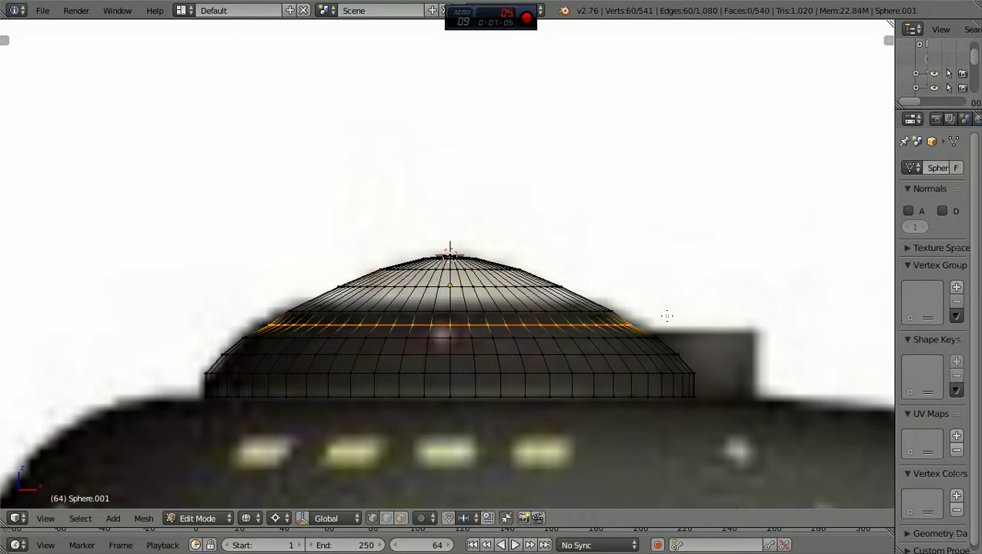
pyautogui.press('s')
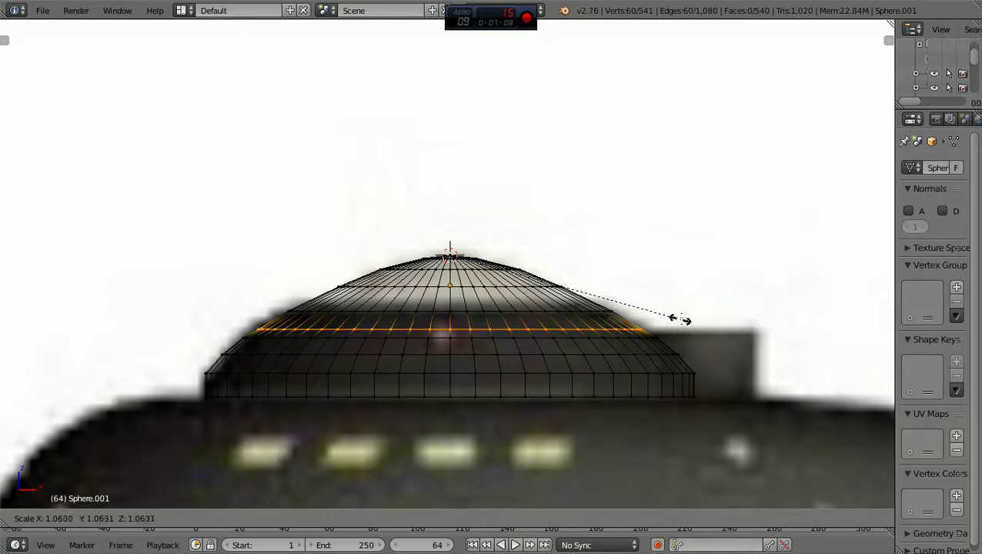
pyautogui.click(680, 318)
pyautogui.press('g')
pyautogui.press('z')
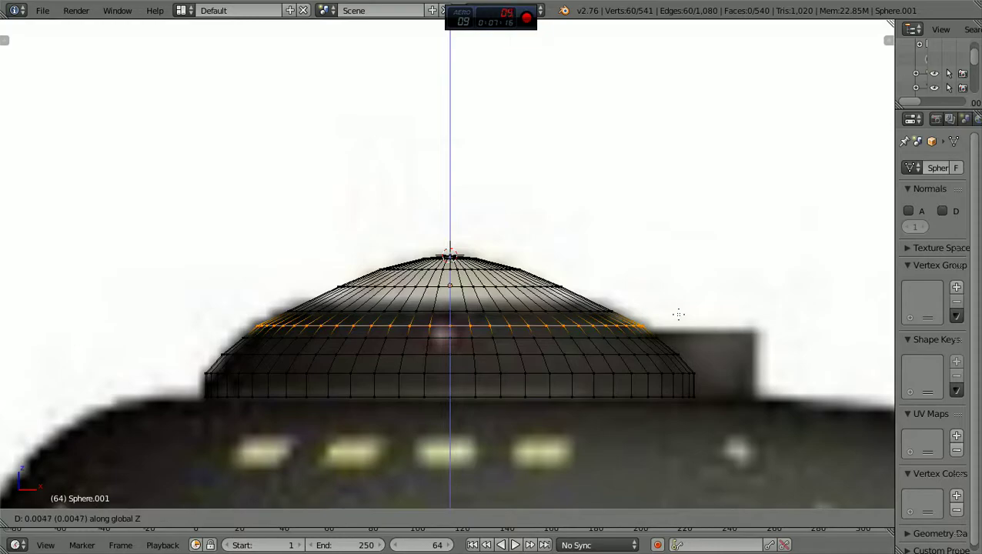
pyautogui.click(679, 314)
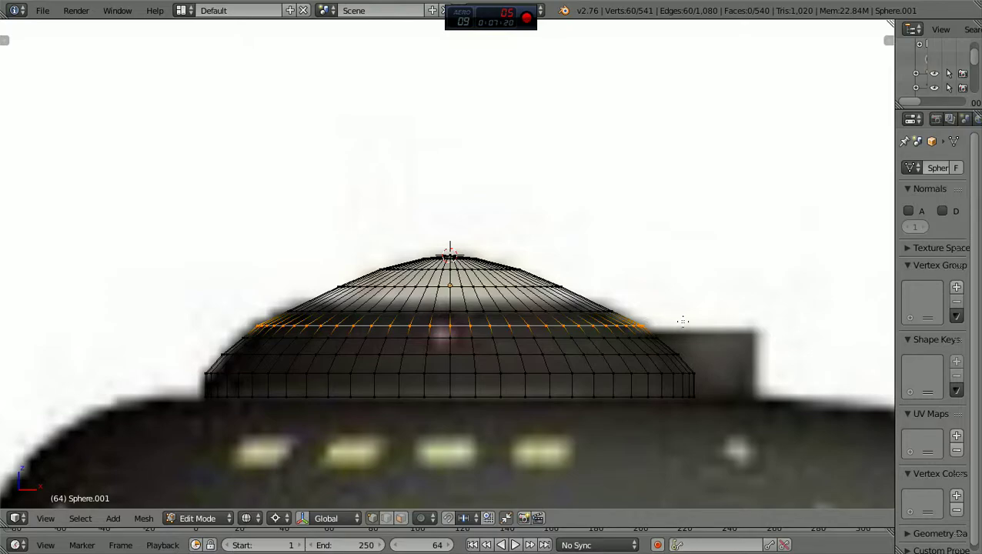
pyautogui.press('s')
pyautogui.click(722, 325)
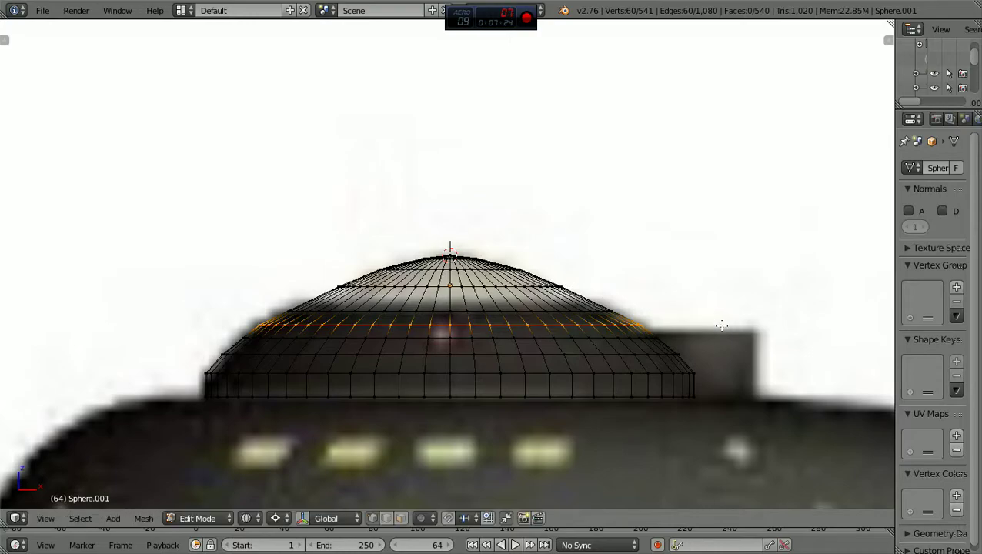
# Deselect the ring and view the dome from the front over the saucer reference
pyautogui.press('a')
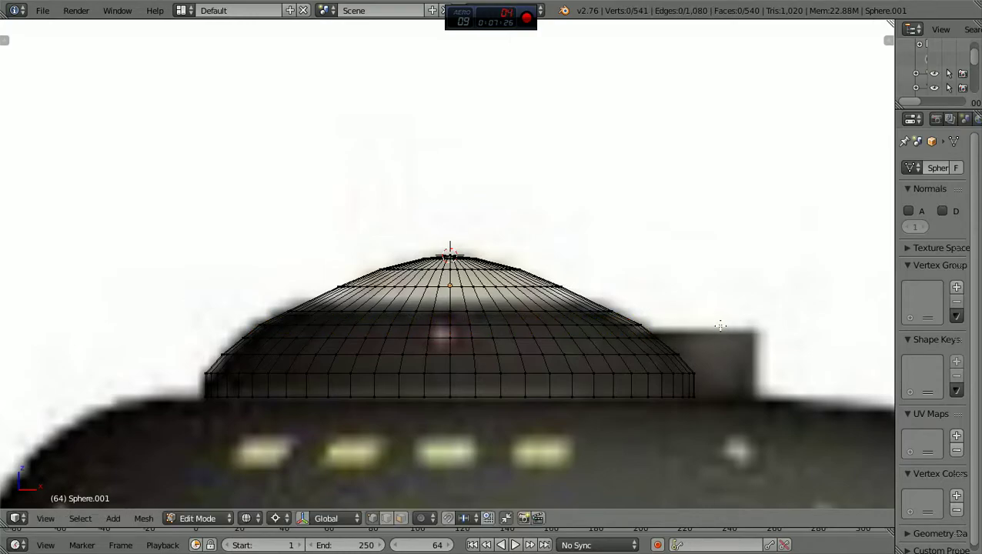
pyautogui.scroll(-10, 720, 326)
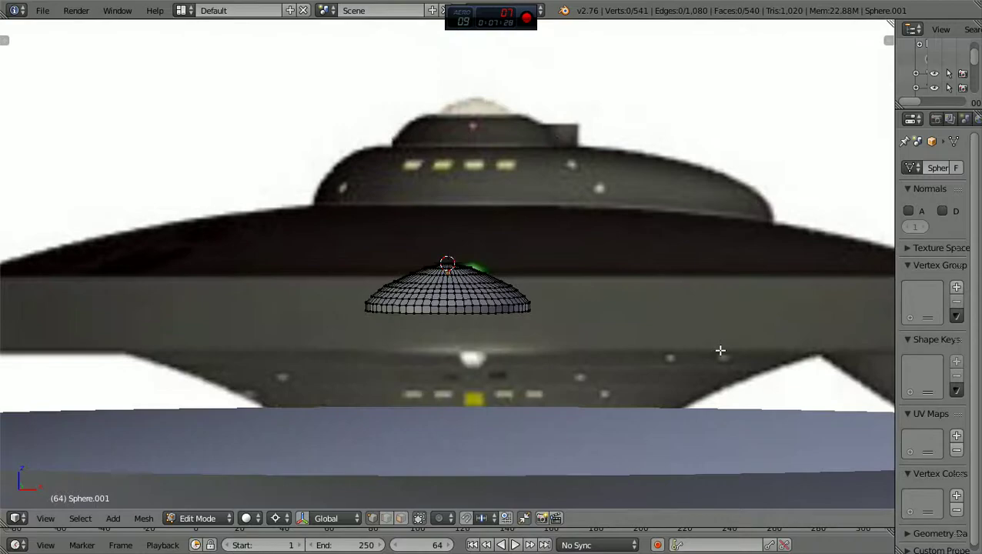
pyautogui.moveTo(720, 351); pyautogui.dragTo(520, 357, button='middle')
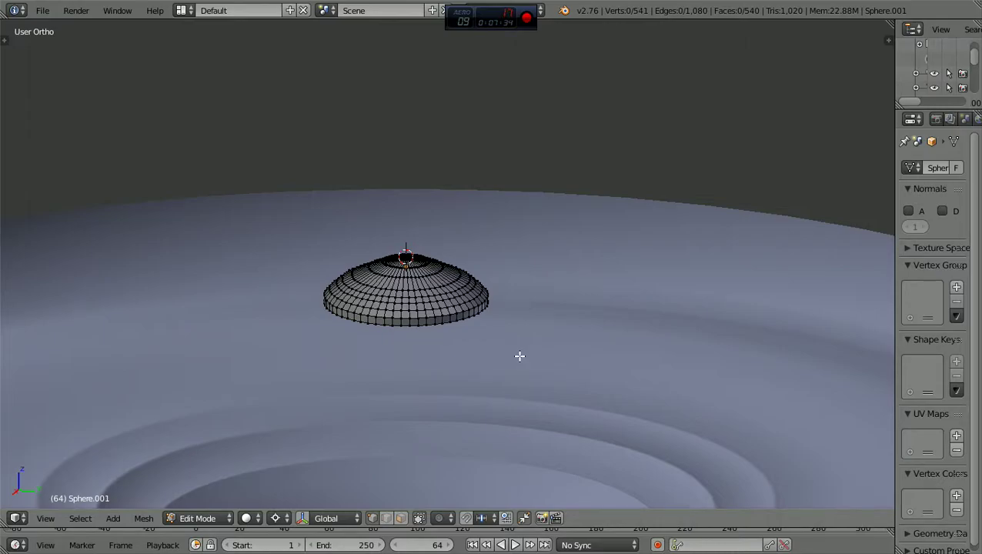
pyautogui.press('KP_1')
pyautogui.scroll(2, 528, 351)
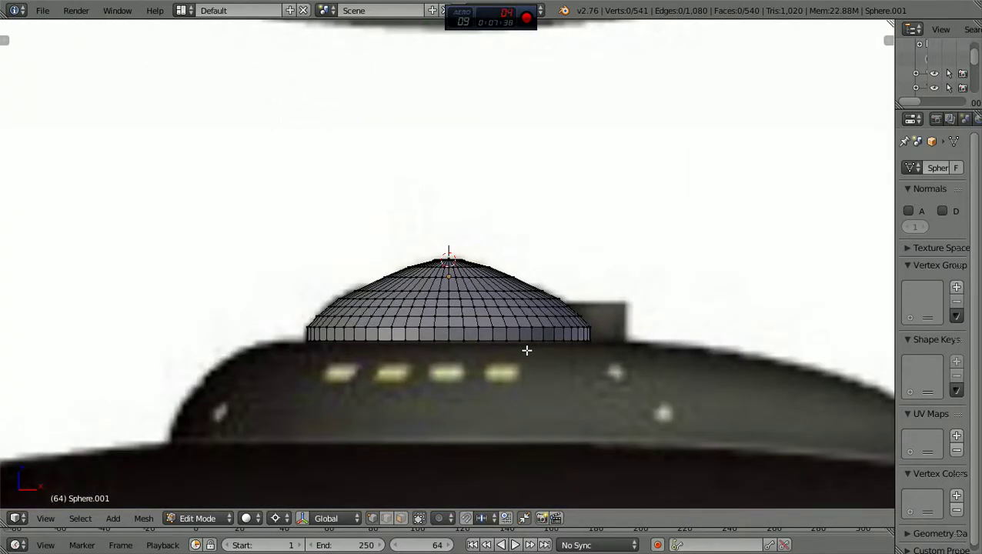
pyautogui.keyDown('ctrl'); pyautogui.scroll(-3, 527, 350); pyautogui.keyUp('ctrl')
pyautogui.scroll(1, 527, 350)
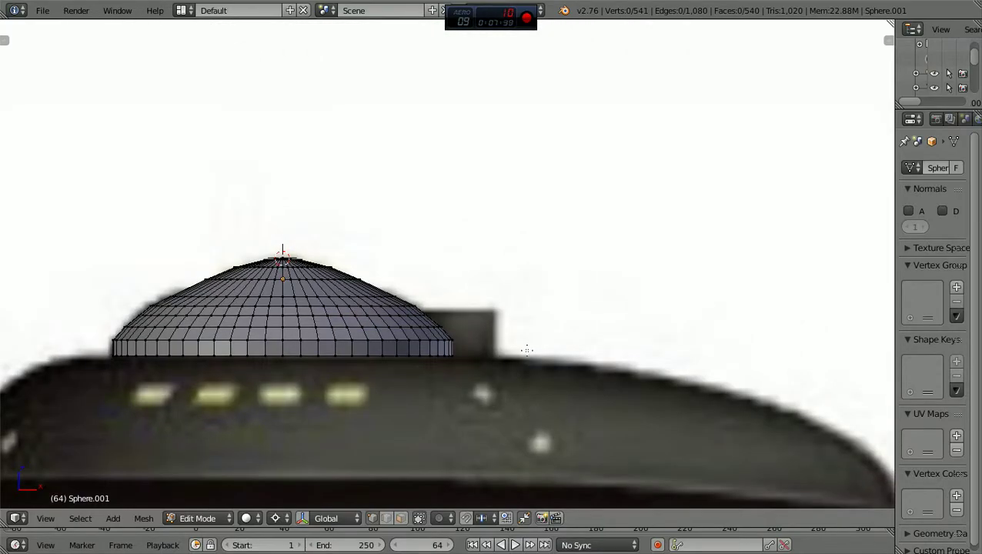
pyautogui.scroll(-8, 527, 351)
pyautogui.scroll(-2, 527, 350)
pyautogui.scroll(10, 527, 350)
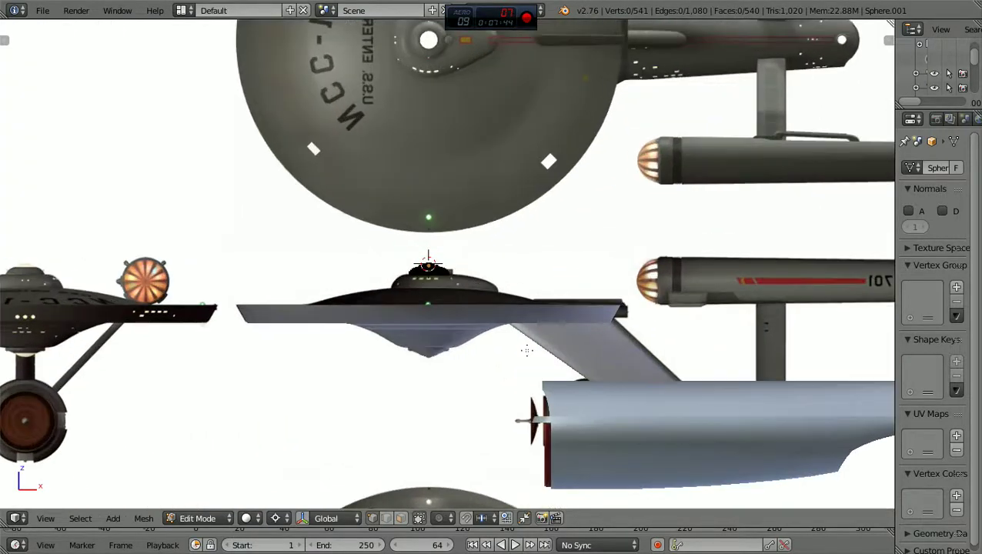
pyautogui.scroll(5, 527, 350)
pyautogui.scroll(-3, 526, 350)
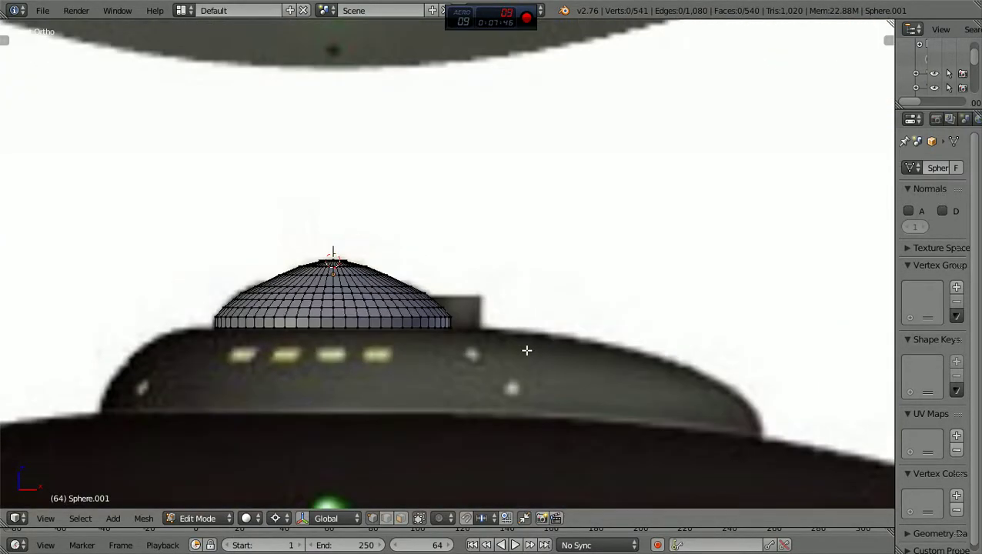
pyautogui.scroll(1, 527, 350)
pyautogui.scroll(-3, 526, 350)
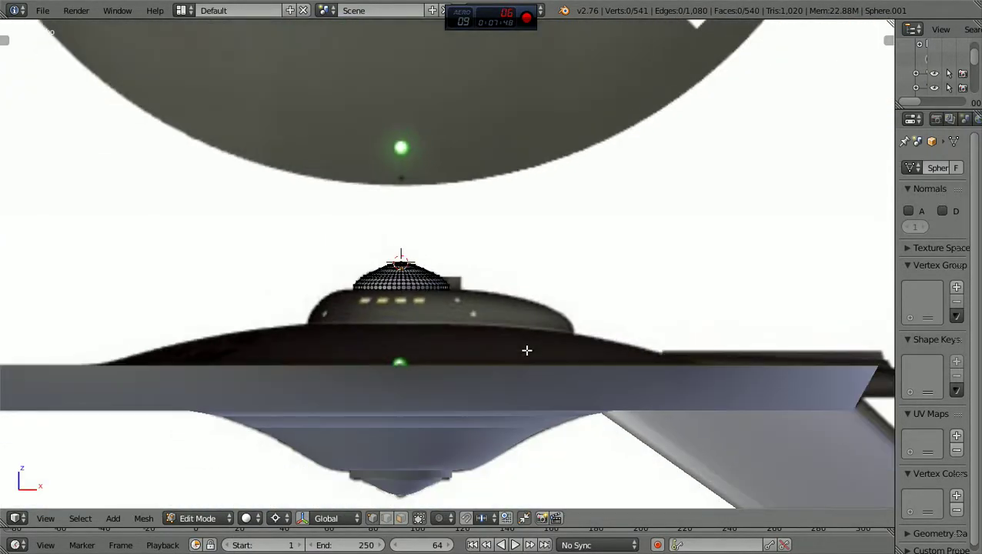
# View the dome from directly above with the saucer texture shown
pyautogui.press('KP_7')
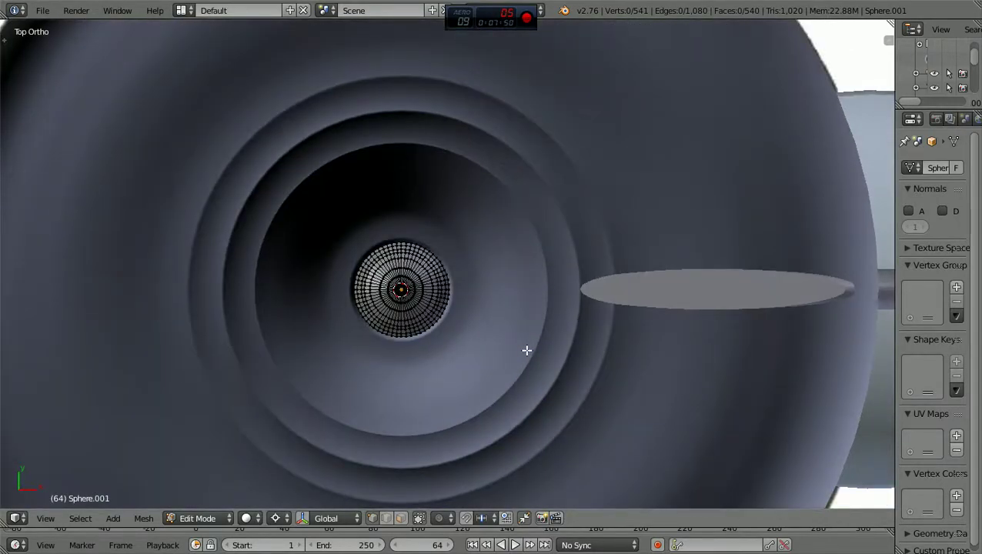
pyautogui.scroll(-2, 527, 351)
pyautogui.scroll(2, 524, 342)
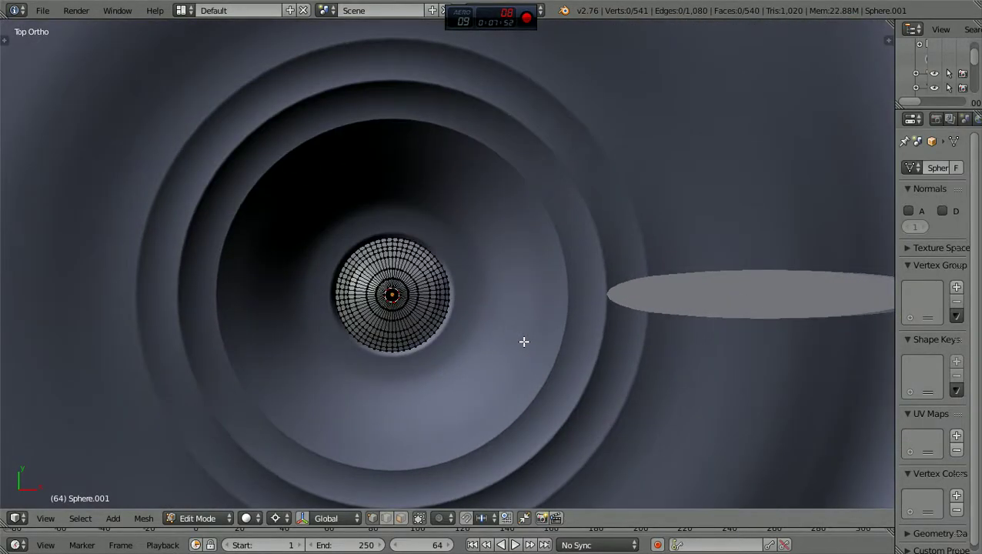
pyautogui.hotkey('alt', 'z')
pyautogui.scroll(2, 524, 342)
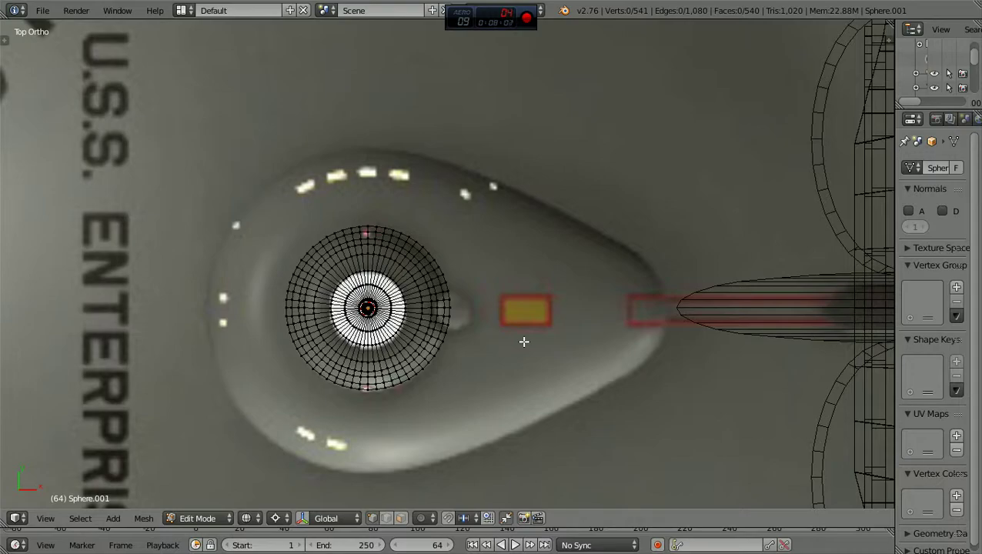
# Zoom to frame the dome close-up over the bridge in the reference image
pyautogui.scroll(3, 524, 342)
pyautogui.scroll(-5, 524, 342)
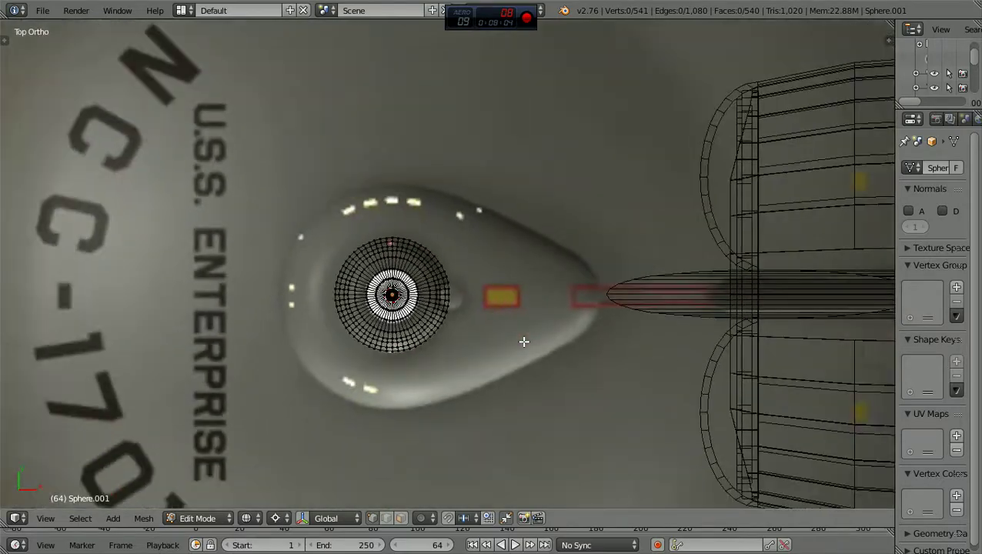
pyautogui.scroll(-3, 523, 342)
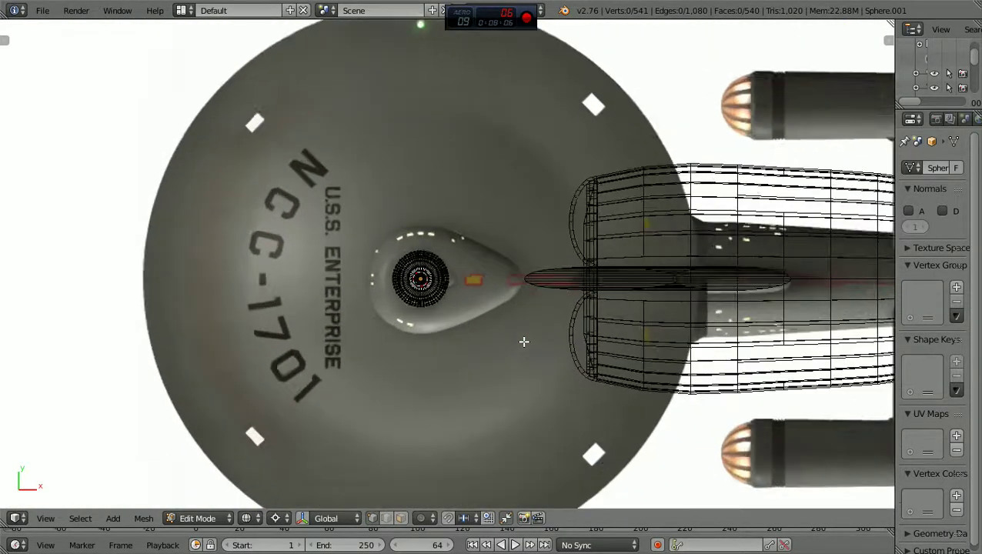
pyautogui.scroll(4, 524, 342)
pyautogui.scroll(1, 523, 342)
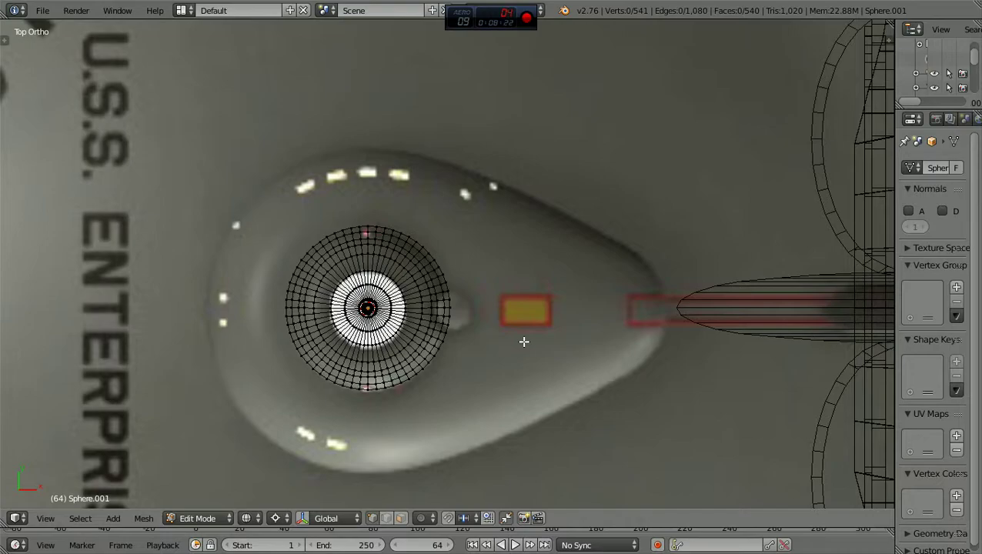
pyautogui.scroll(-5, 524, 342)
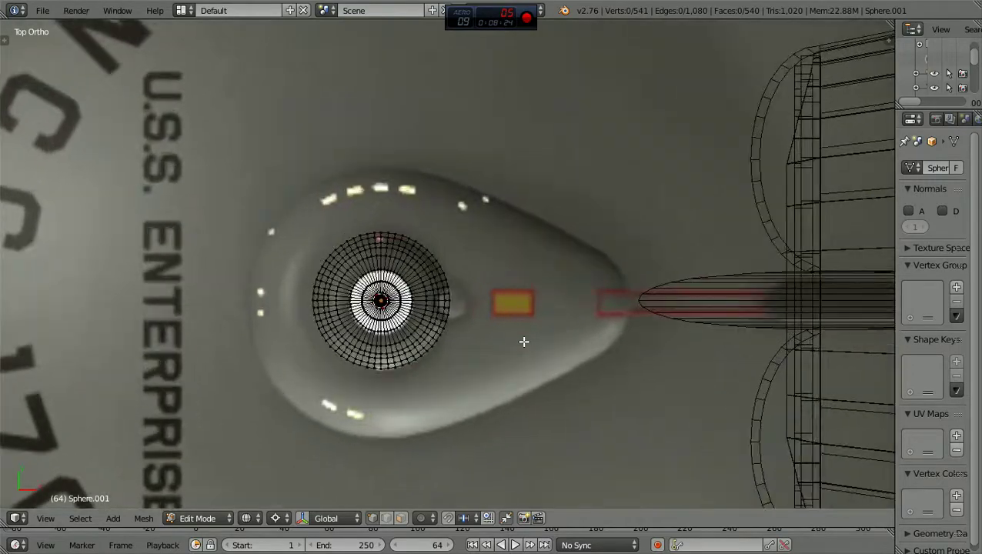
pyautogui.scroll(-1, 523, 341)
pyautogui.scroll(5, 524, 341)
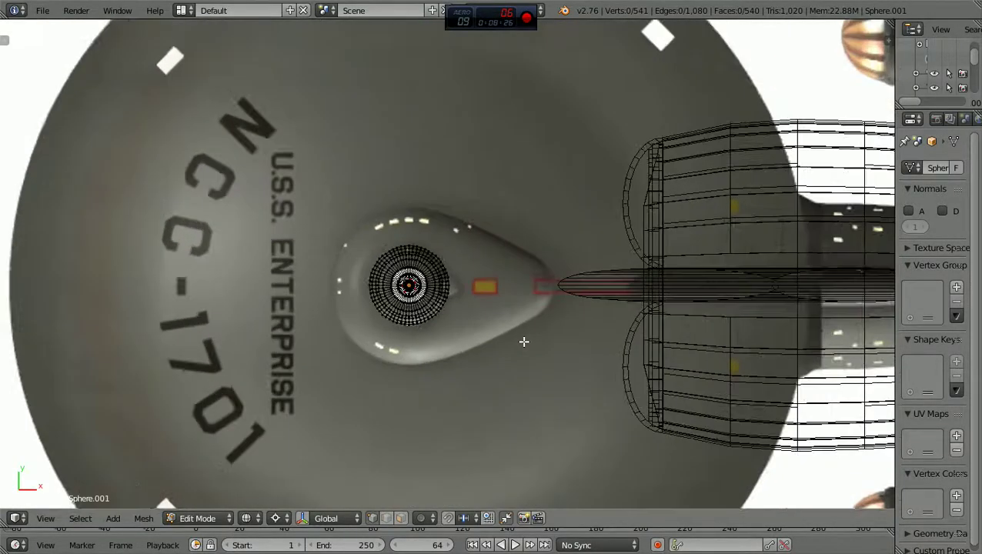
pyautogui.scroll(3, 524, 341)
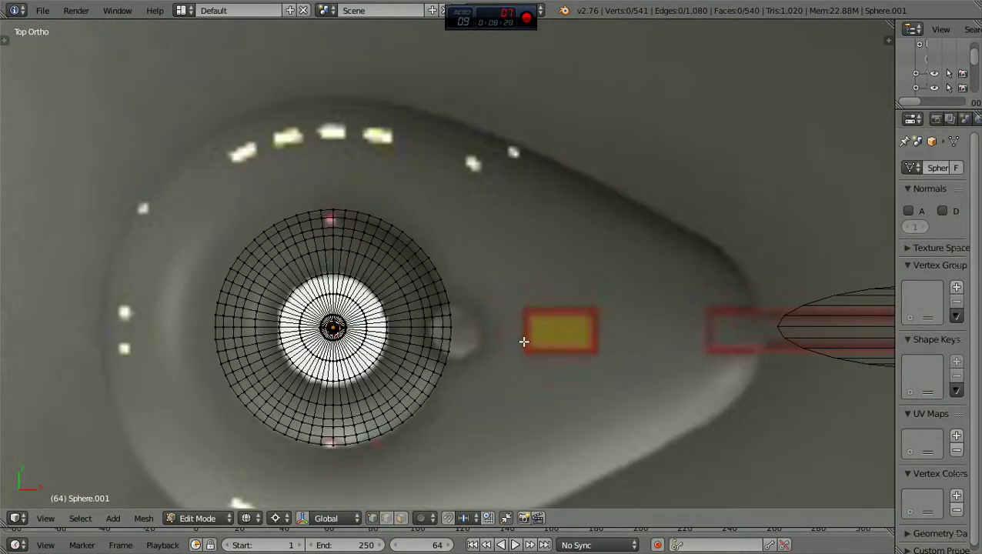
pyautogui.scroll(2, 523, 341)
pyautogui.scroll(-4, 524, 341)
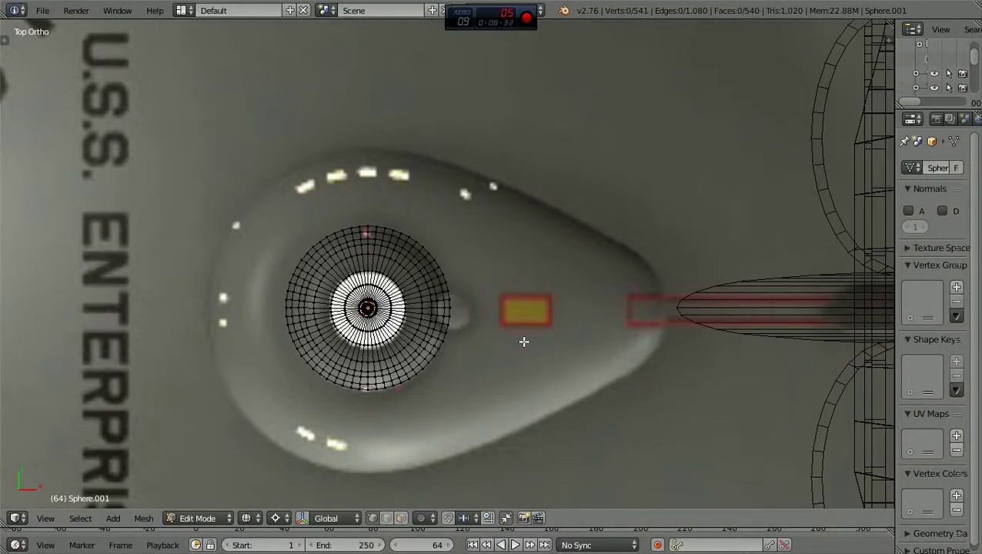
pyautogui.scroll(-1, 523, 341)
pyautogui.scroll(2, 524, 401)
# Return to the front view and zoom in on the dome's straight-sided base band
pyautogui.press('KP_1')
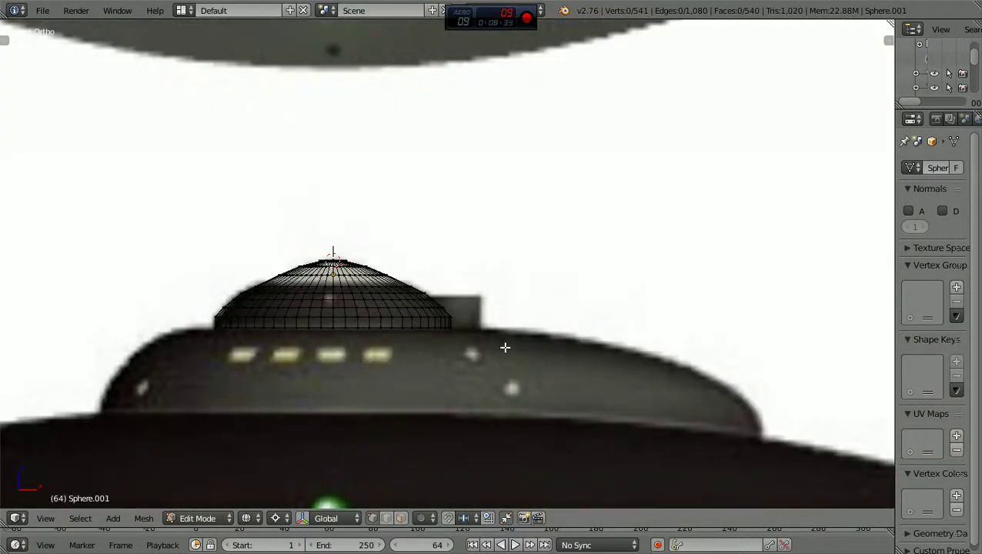
pyautogui.scroll(2, 497, 351)
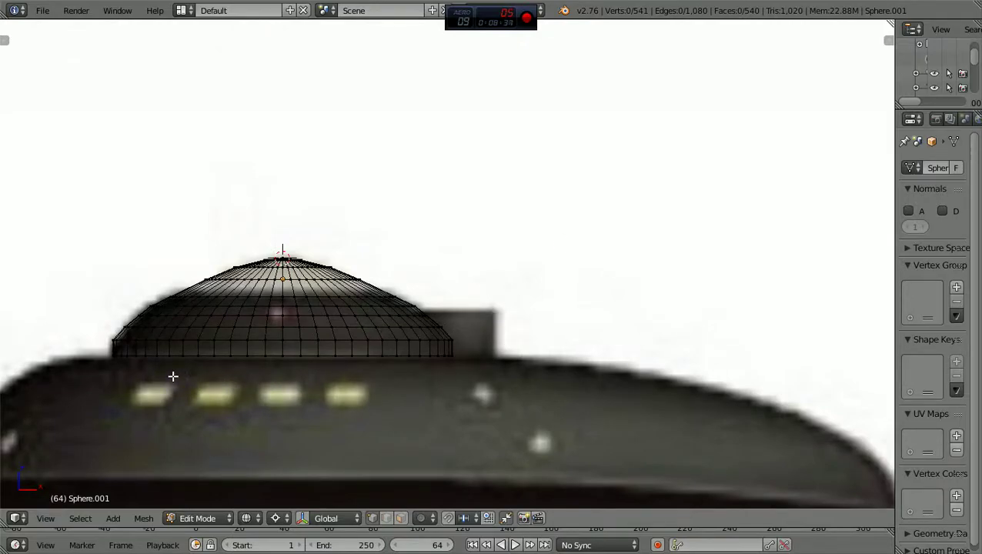
pyautogui.scroll(-1, 171, 378)
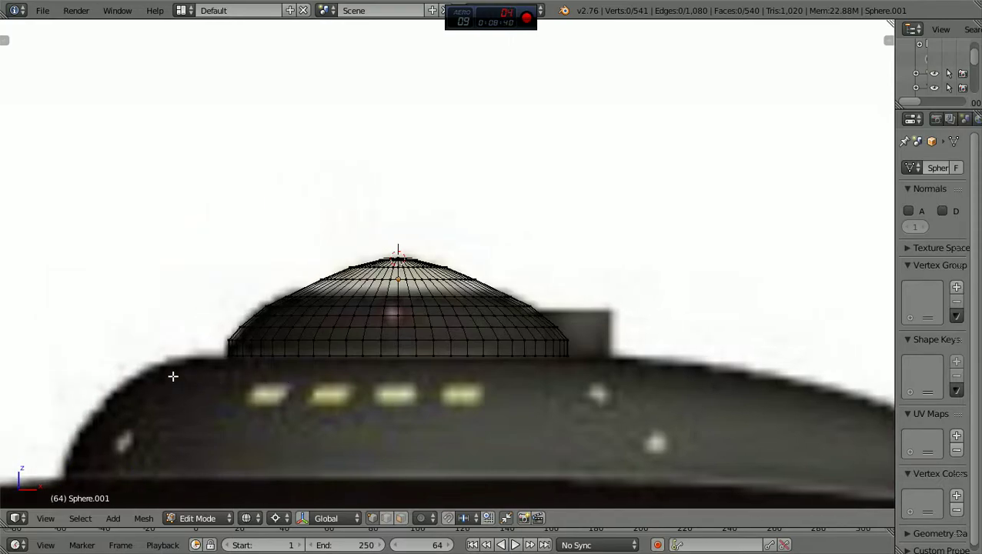
pyautogui.scroll(4, 171, 377)
pyautogui.keyDown('ctrl'); pyautogui.scroll(2, 135, 360); pyautogui.keyUp('ctrl')
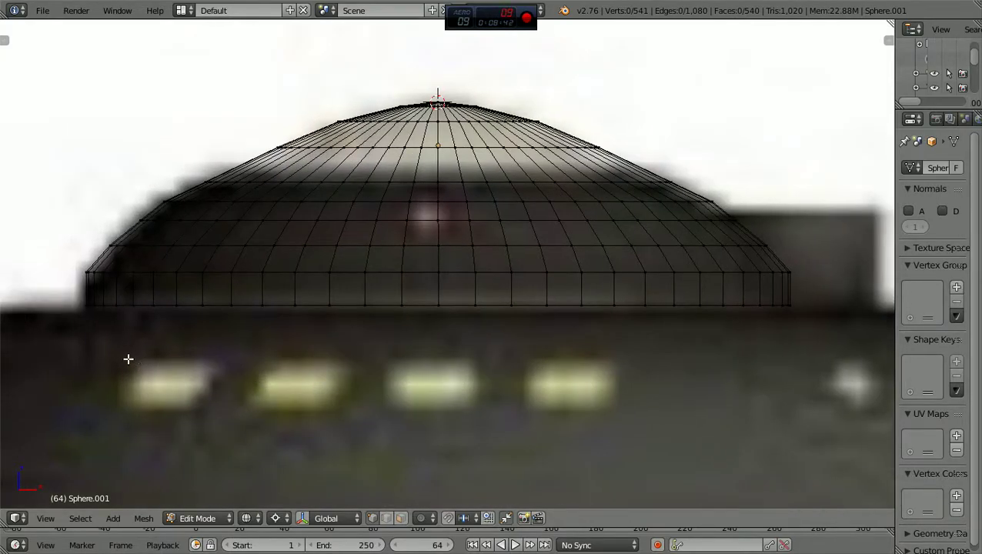
# Lower the dome's bottom vertex ring slightly along Z onto the saucer's top edge
pyautogui.press('b')
pyautogui.moveTo(68, 321); pyautogui.dragTo(797, 288)
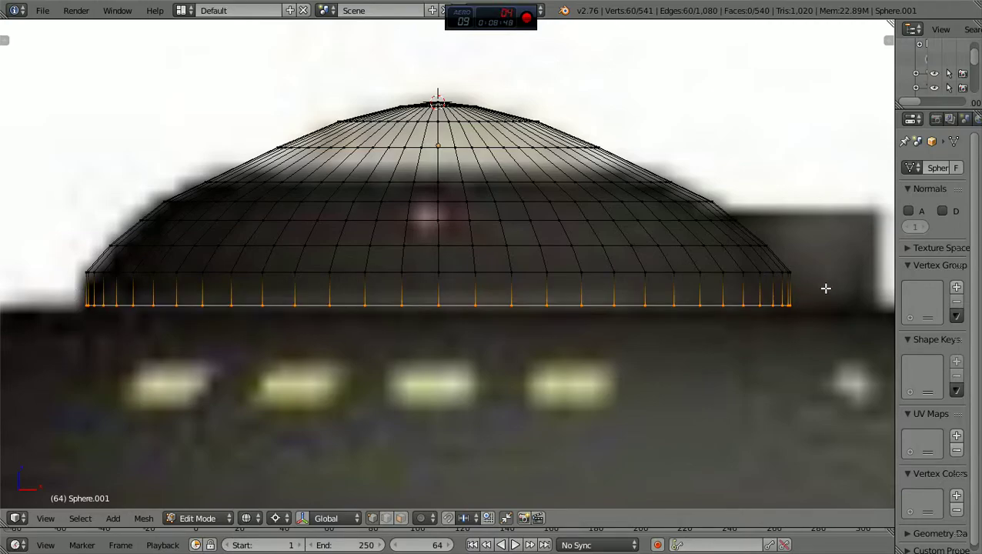
pyautogui.press('g')
pyautogui.press('z')
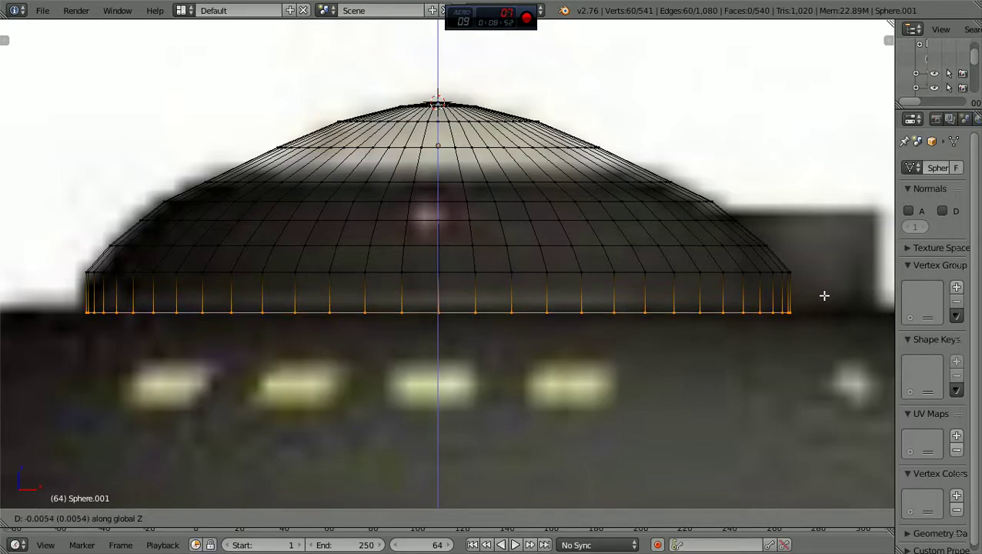
pyautogui.click(825, 296)
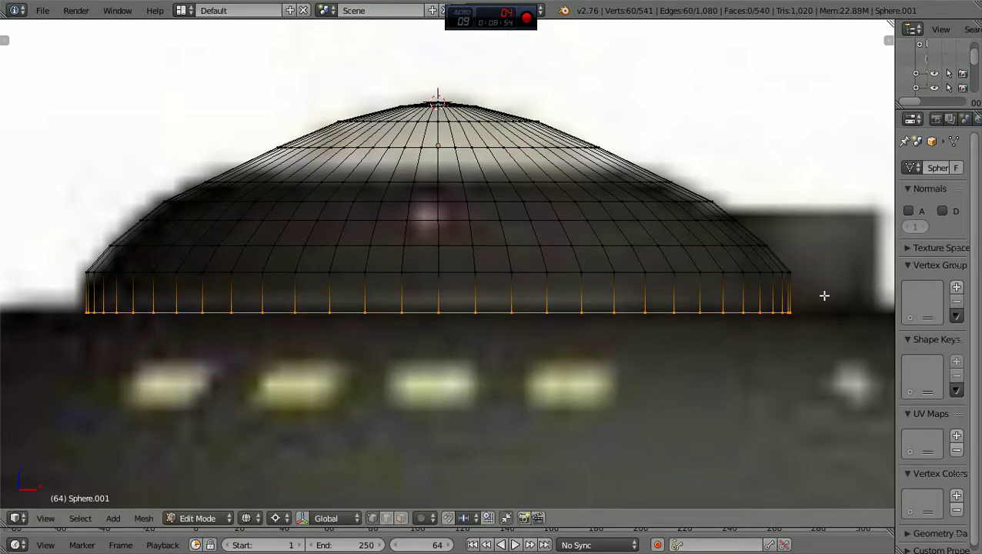
pyautogui.scroll(-6, 824, 295)
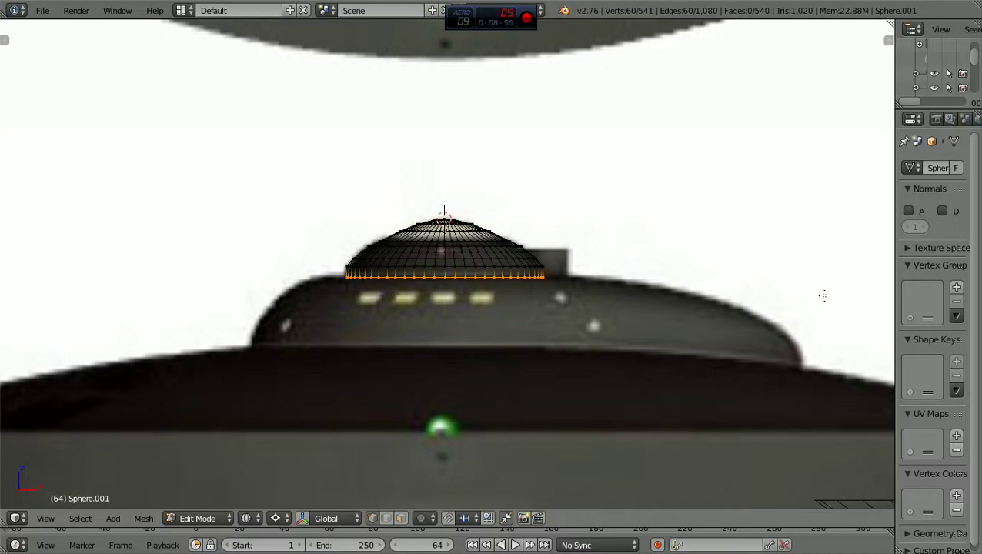
pyautogui.scroll(-6, 824, 296)
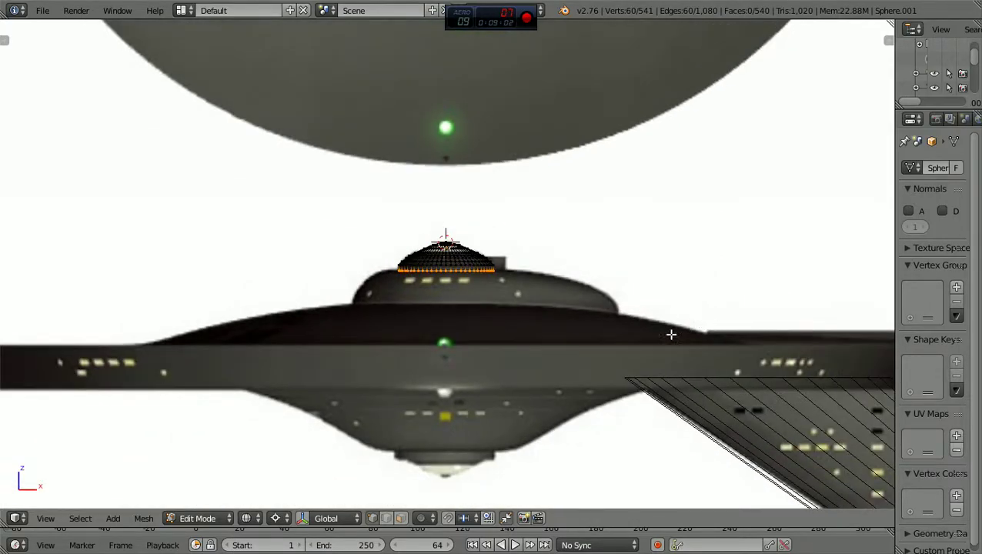
pyautogui.scroll(1, 664, 338)
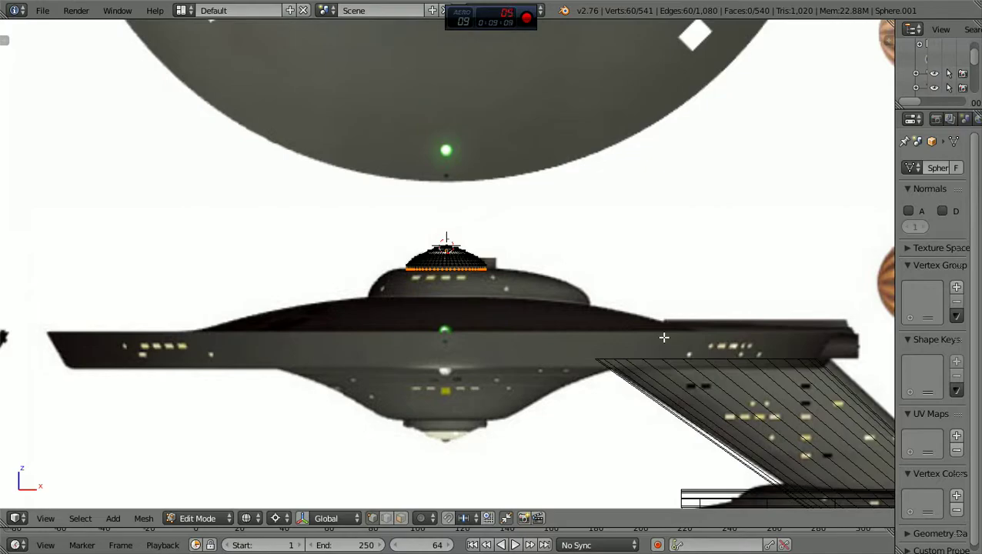
pyautogui.scroll(5, 664, 338)
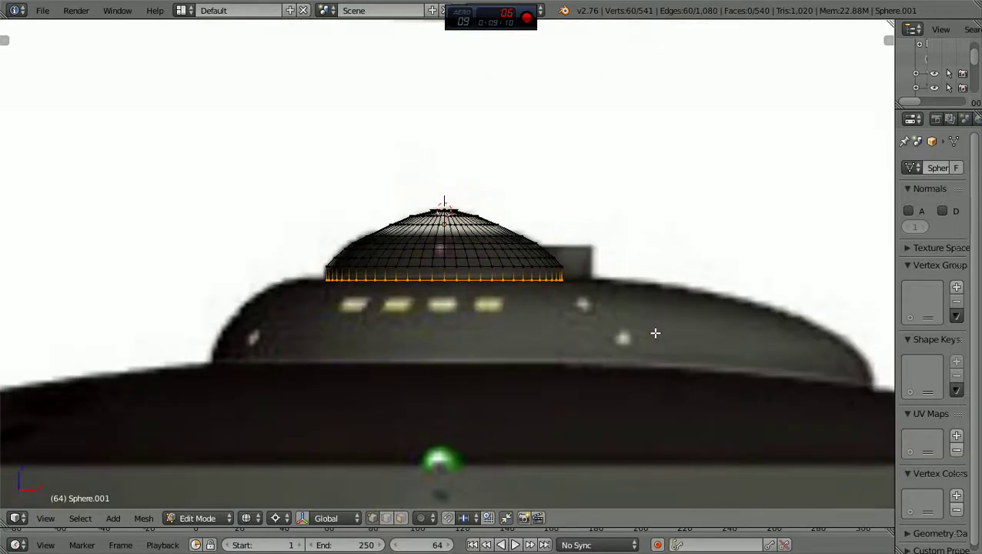
pyautogui.scroll(1, 655, 333)
pyautogui.scroll(-3, 655, 333)
pyautogui.scroll(1, 639, 303)
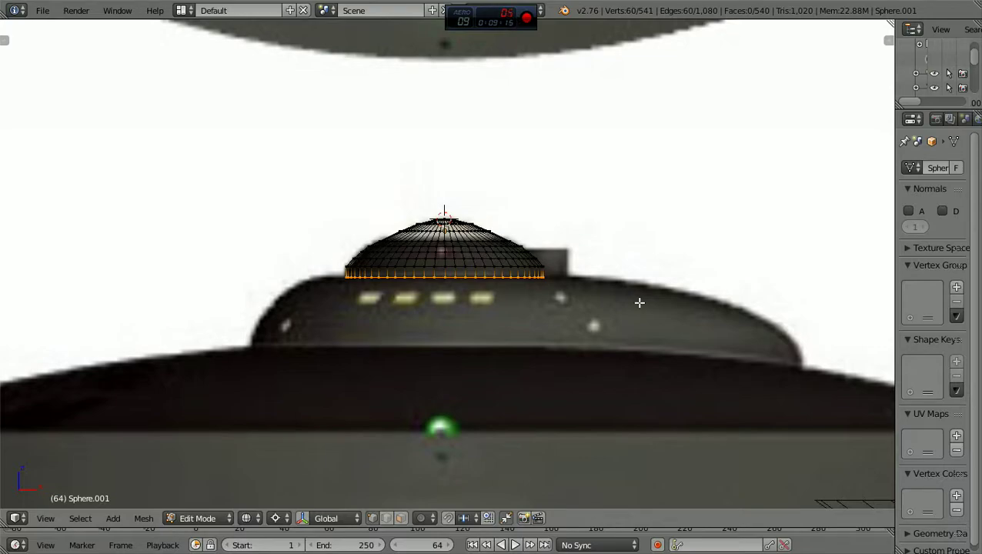
pyautogui.scroll(-2, 640, 302)
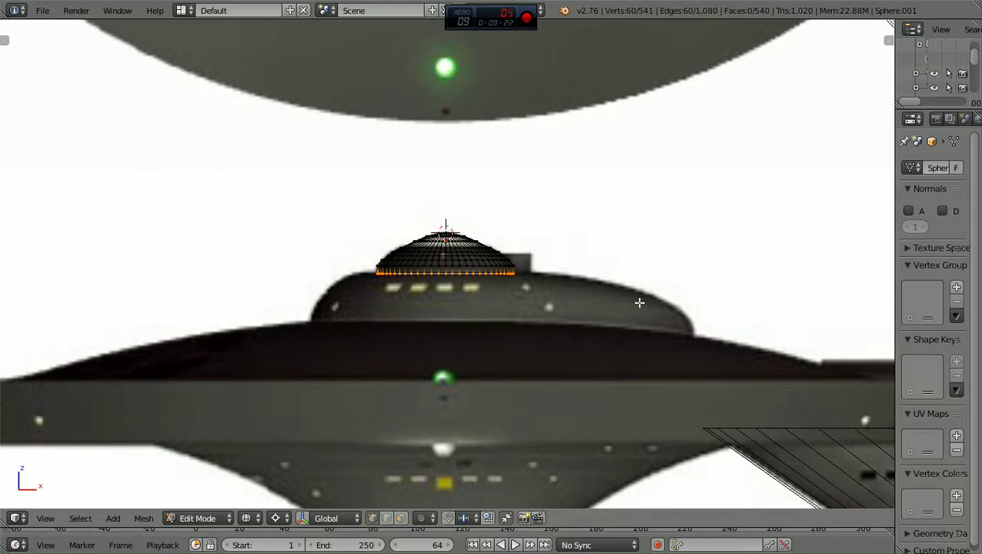
# From top view, extrude the dome's base ring and scale it outward about 1.32 times
pyautogui.press('KP_7')
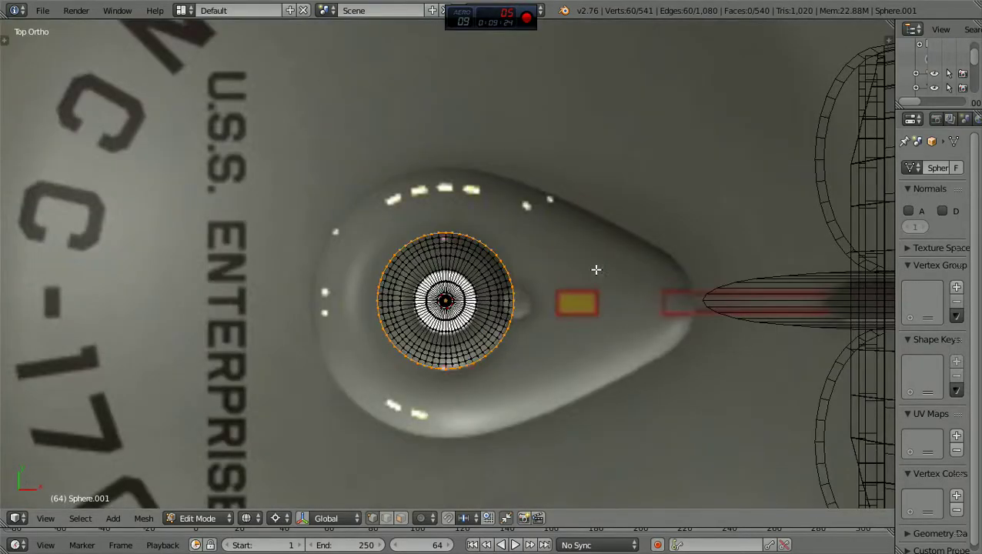
pyautogui.scroll(2, 522, 252)
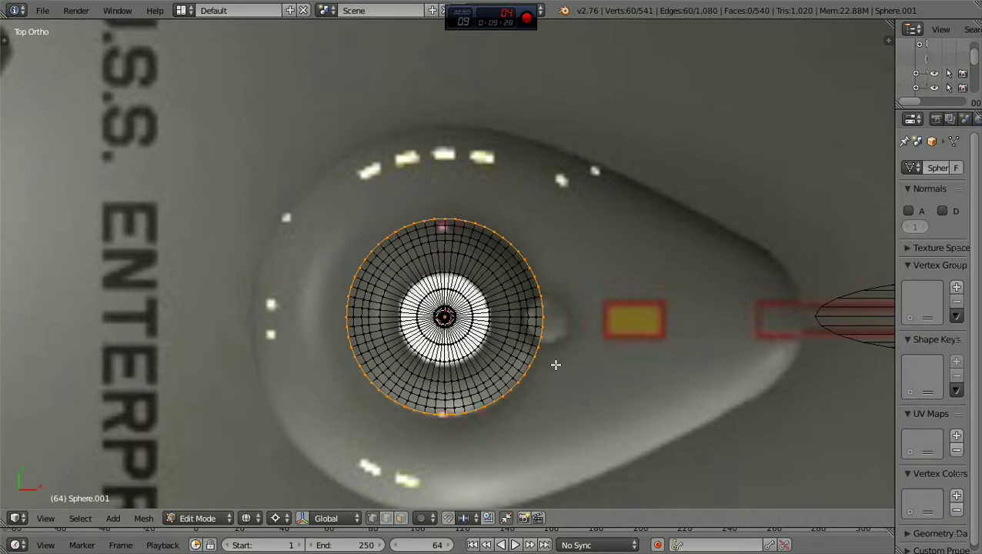
pyautogui.press('e')
pyautogui.press('s')
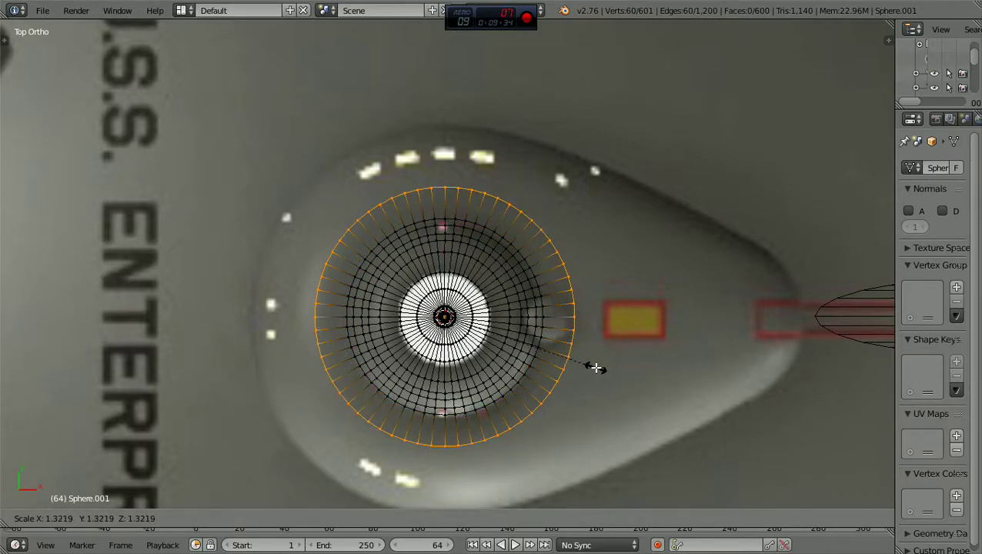
pyautogui.click(594, 370)
# In orthographic side view, move the new ring along Z until it sits level with the dome's bottom edge
pyautogui.press('KP_1')
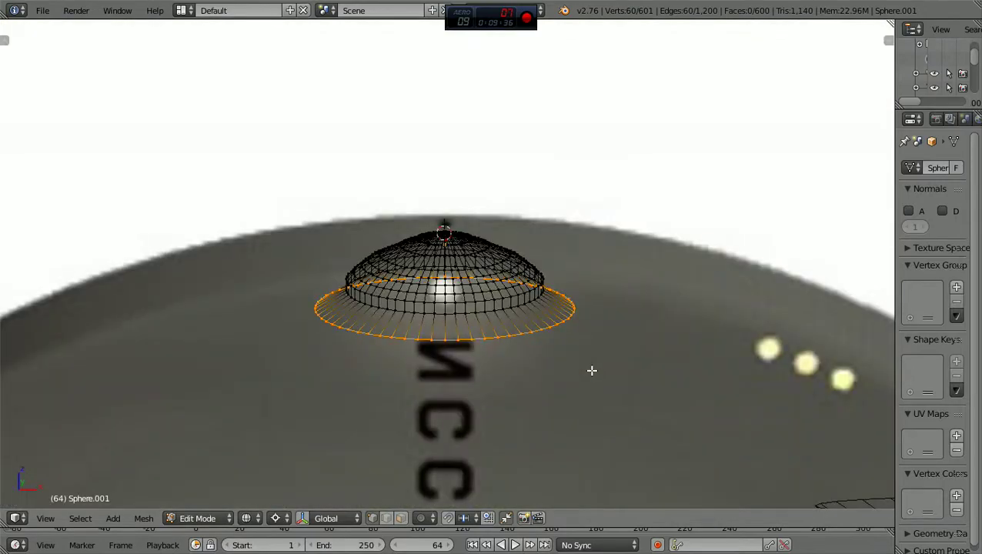
pyautogui.press('ctrl+KP_1')
pyautogui.scroll(1, 592, 370)
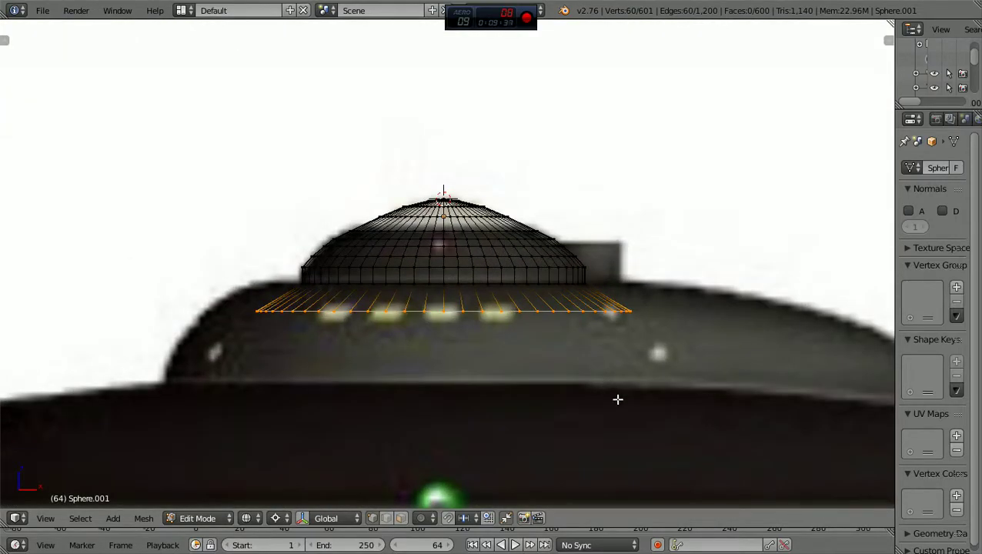
pyautogui.press('g')
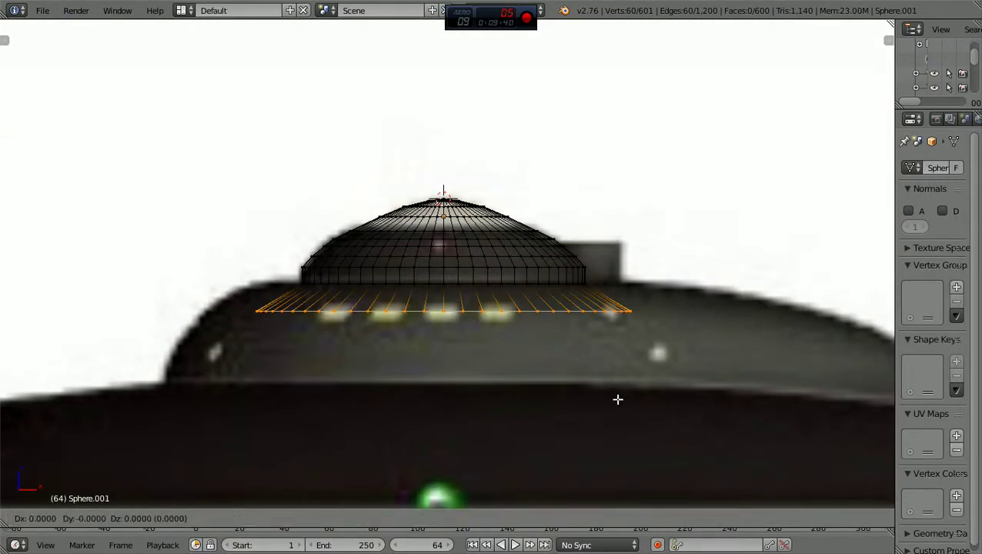
pyautogui.press('z')
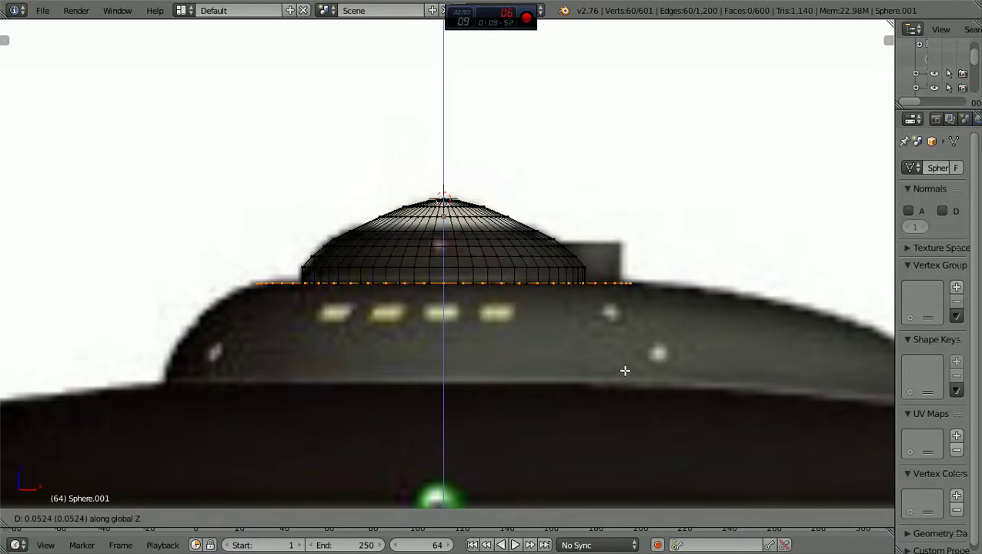
pyautogui.click(625, 370)
pyautogui.scroll(-2, 626, 370)
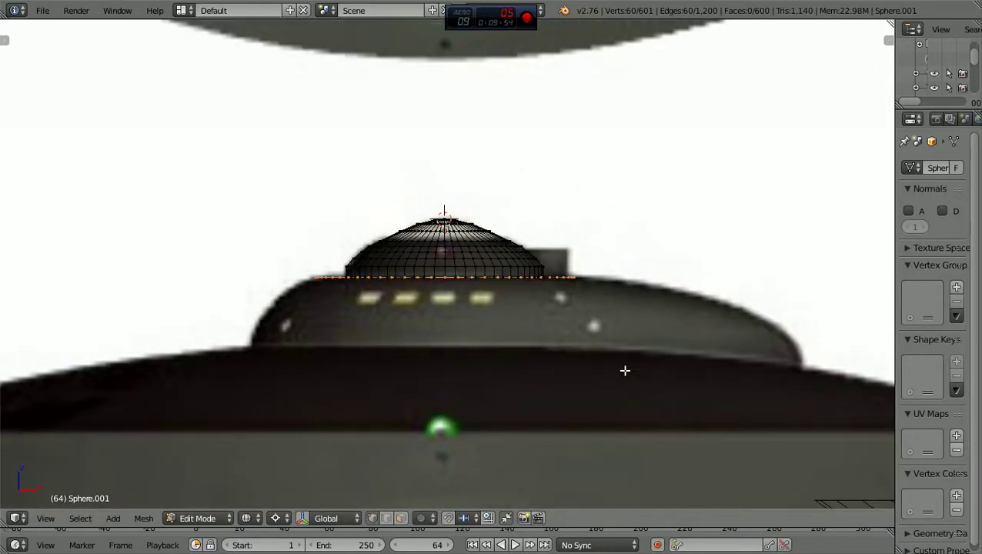
pyautogui.scroll(5, 625, 370)
pyautogui.scroll(1, 625, 370)
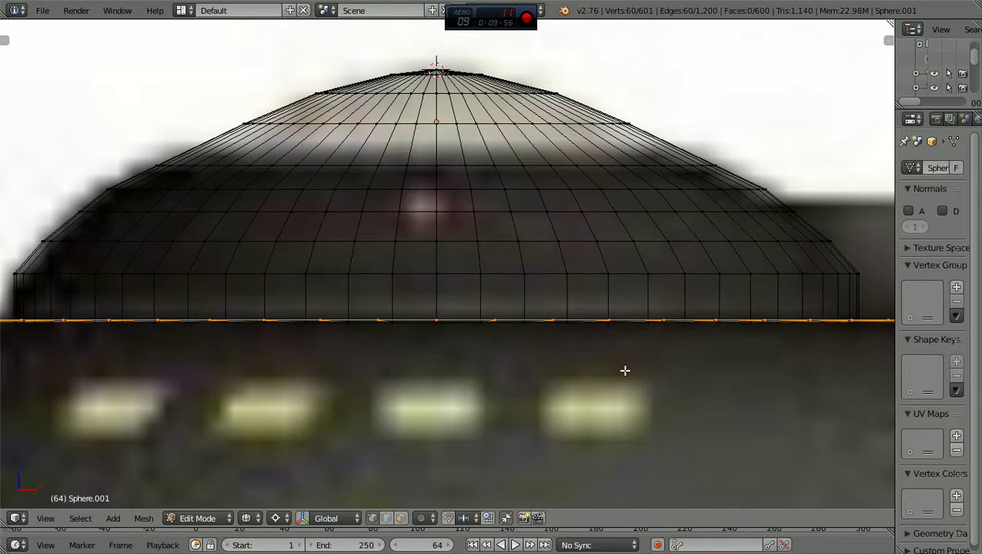
pyautogui.keyDown('ctrl'); pyautogui.scroll(8, 625, 370); pyautogui.keyUp('ctrl')
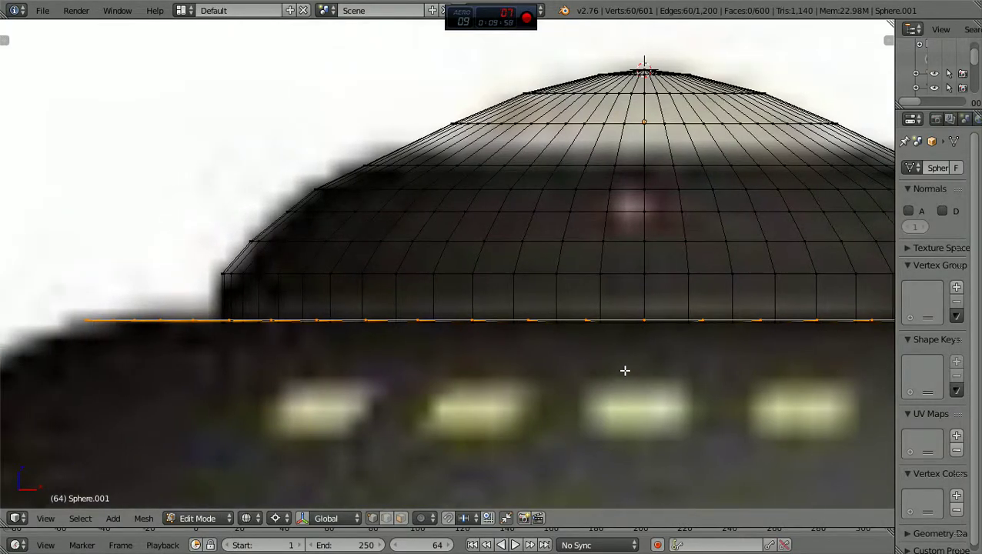
pyautogui.scroll(-2, 625, 370)
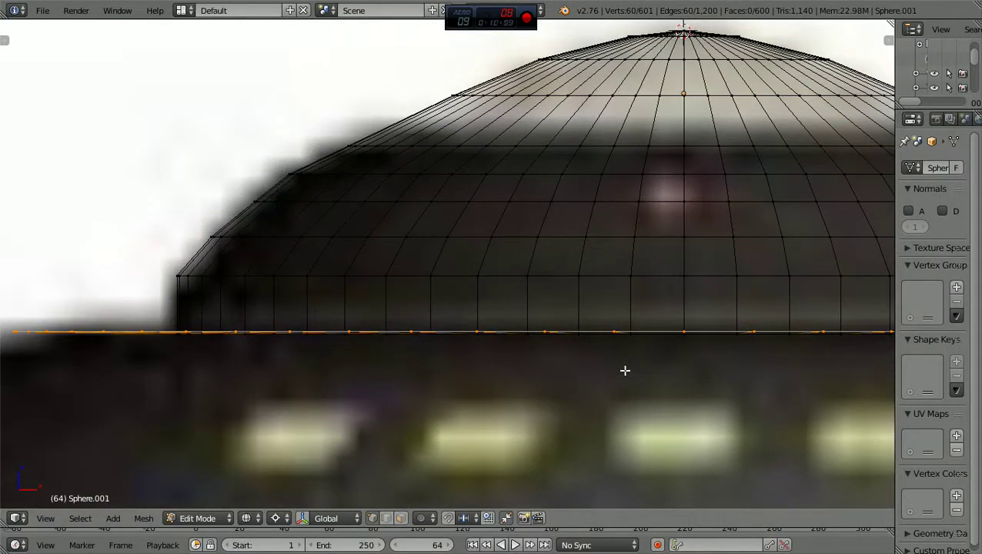
pyautogui.scroll(-4, 626, 371)
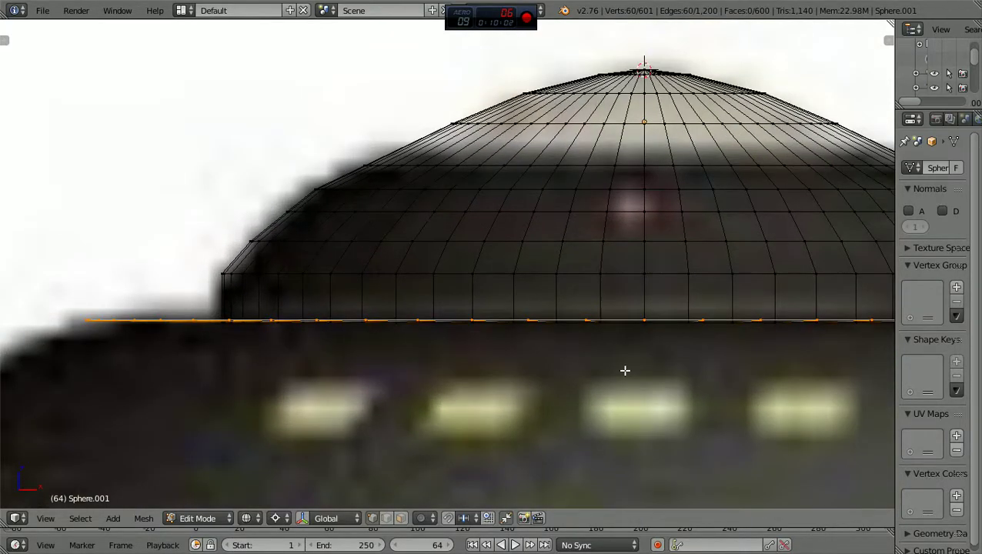
pyautogui.scroll(-1, 625, 370)
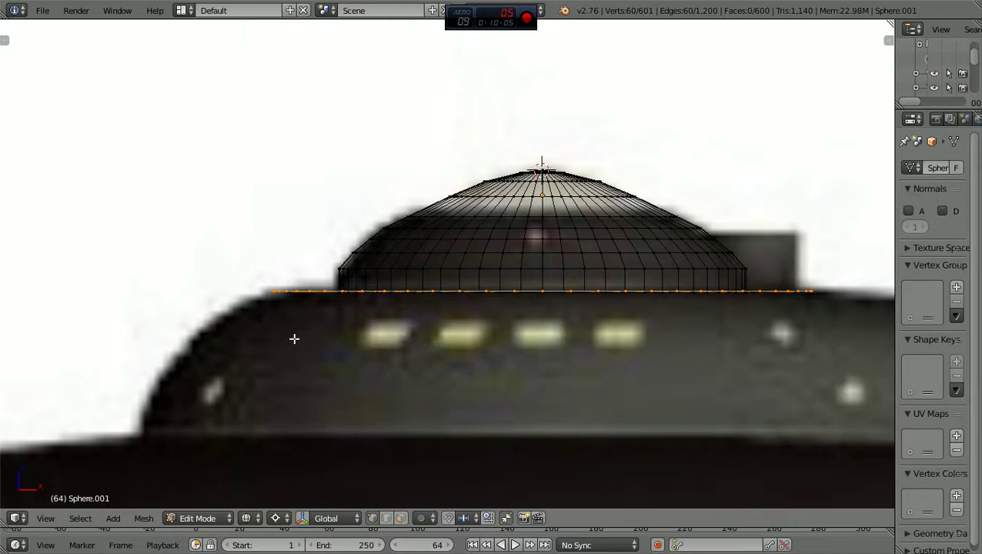
# Box-select the dome's base ring and brim and flatten them to one height with scale Z 0
pyautogui.press('b')
pyautogui.moveTo(253, 311); pyautogui.dragTo(844, 276)
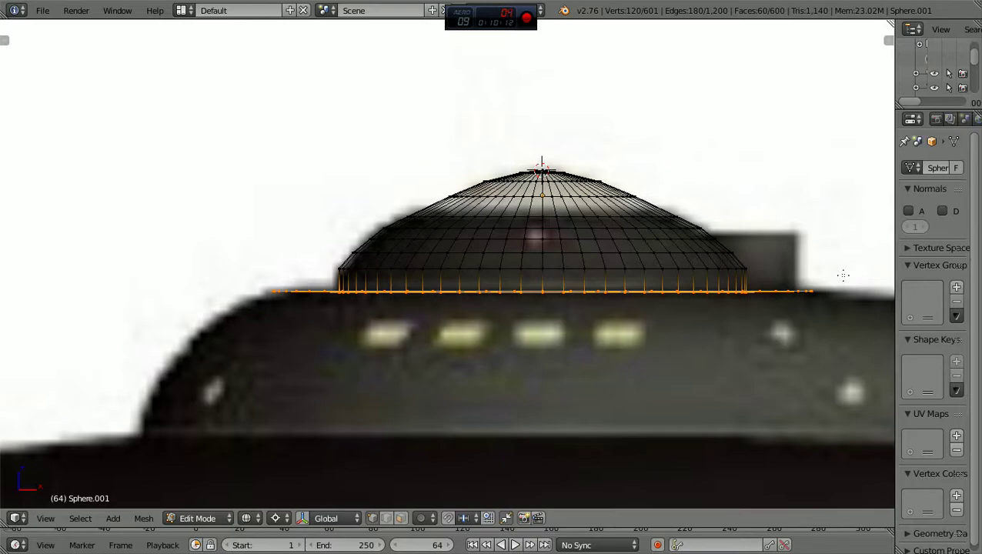
pyautogui.press('s')
pyautogui.press('z')
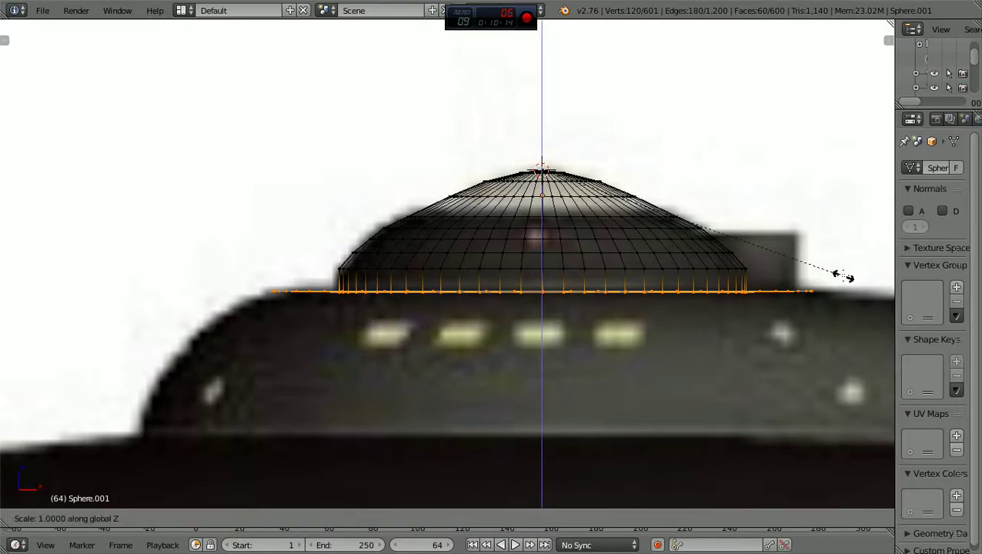
pyautogui.press('0')
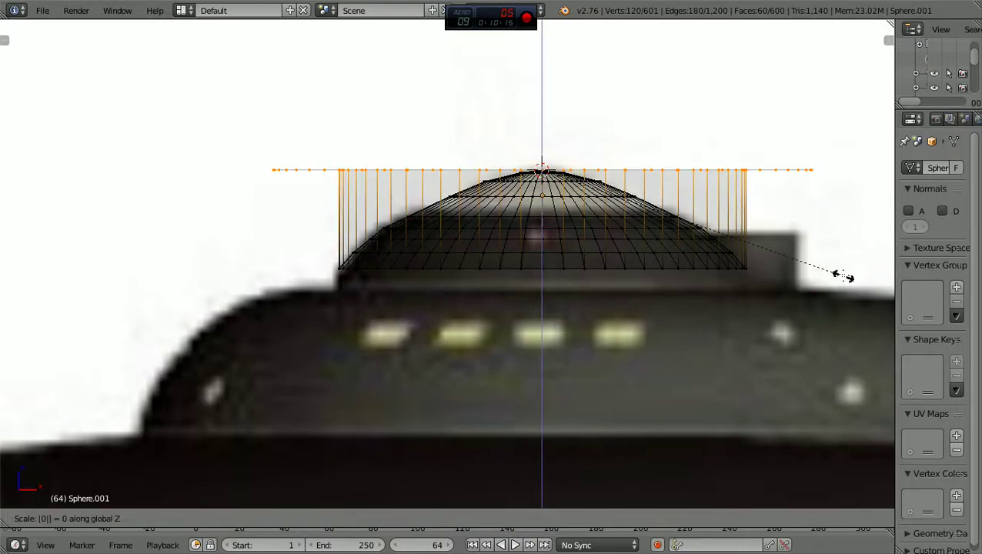
pyautogui.press('Return')
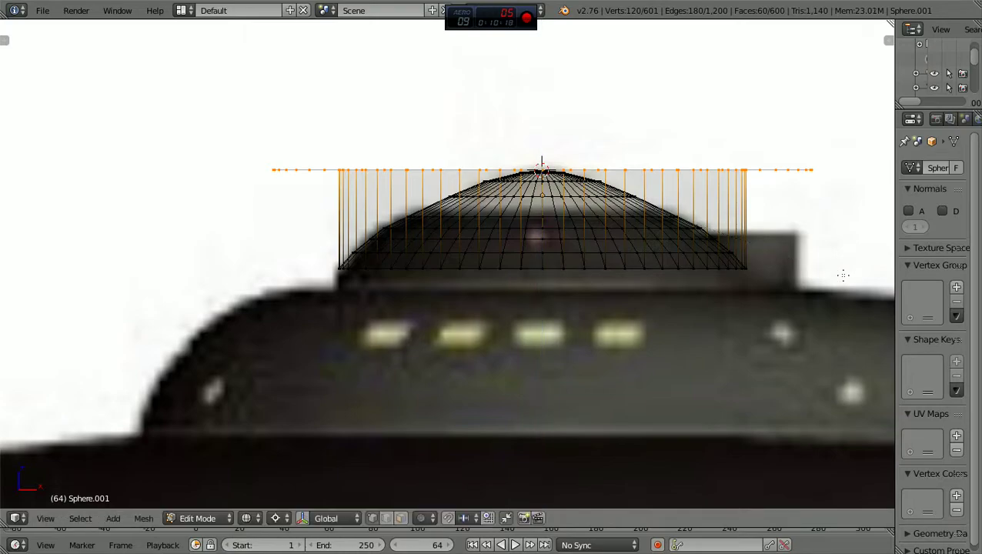
# Lower the flattened rings about 0.157 units along Z onto the saucer top
pyautogui.press('g')
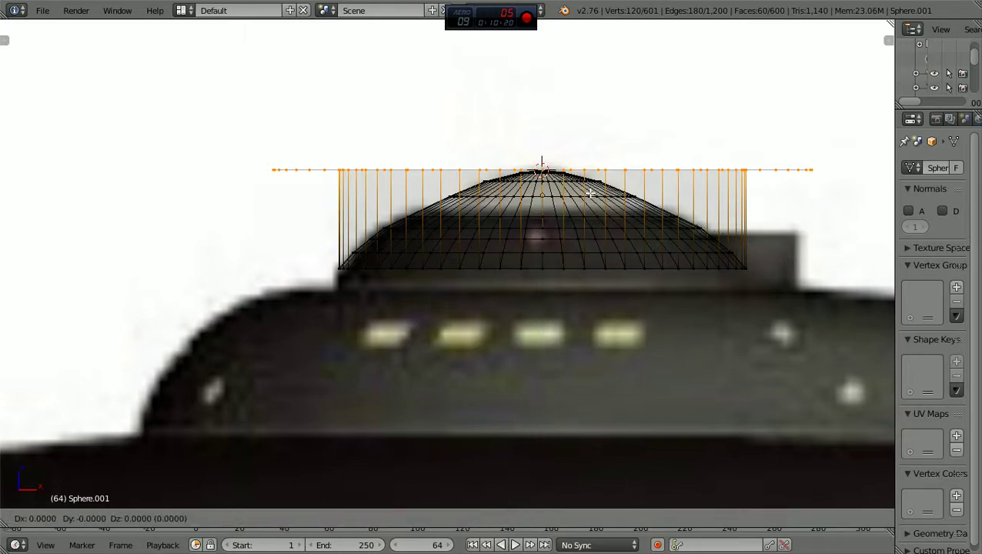
pyautogui.press('z')
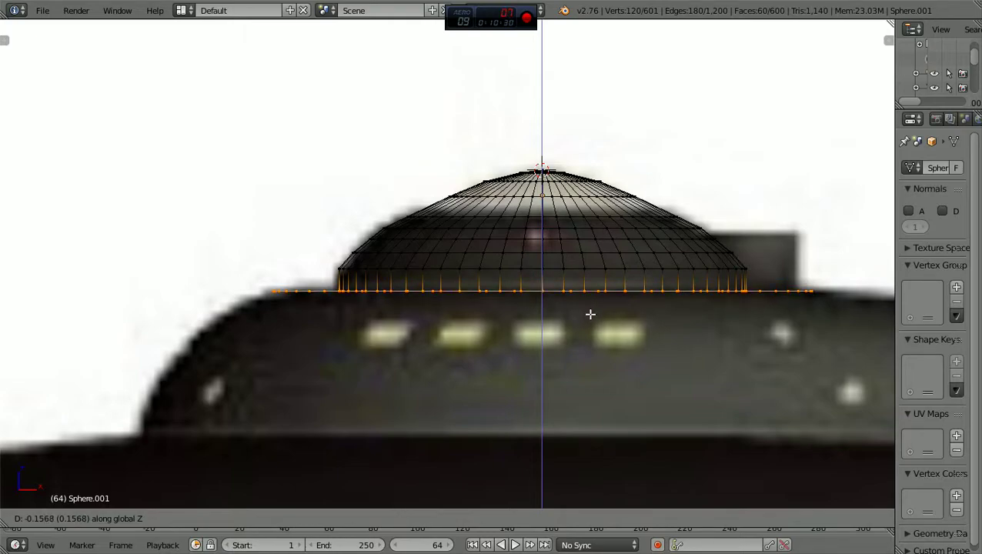
pyautogui.click(591, 314)
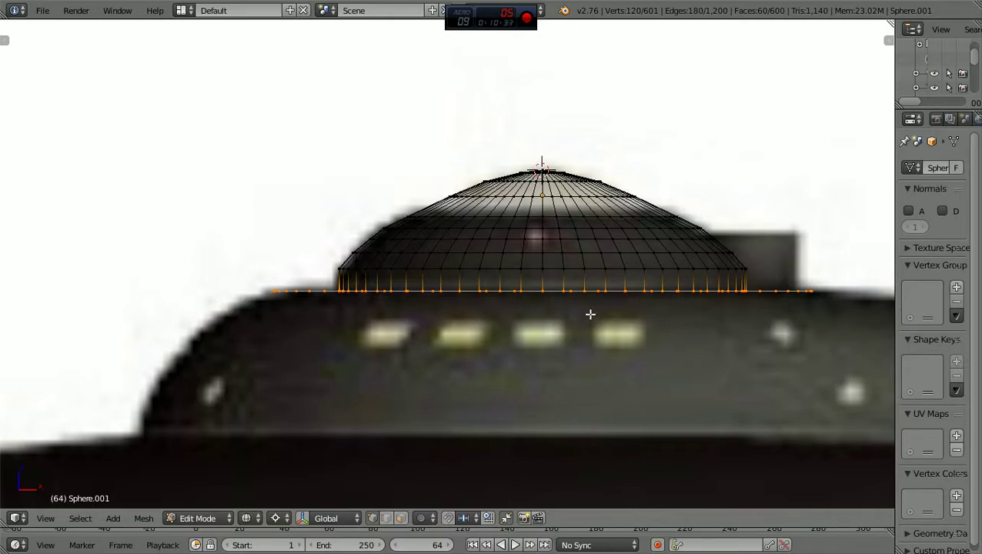
pyautogui.moveTo(590, 314); pyautogui.dragTo(593, 362, button='middle')
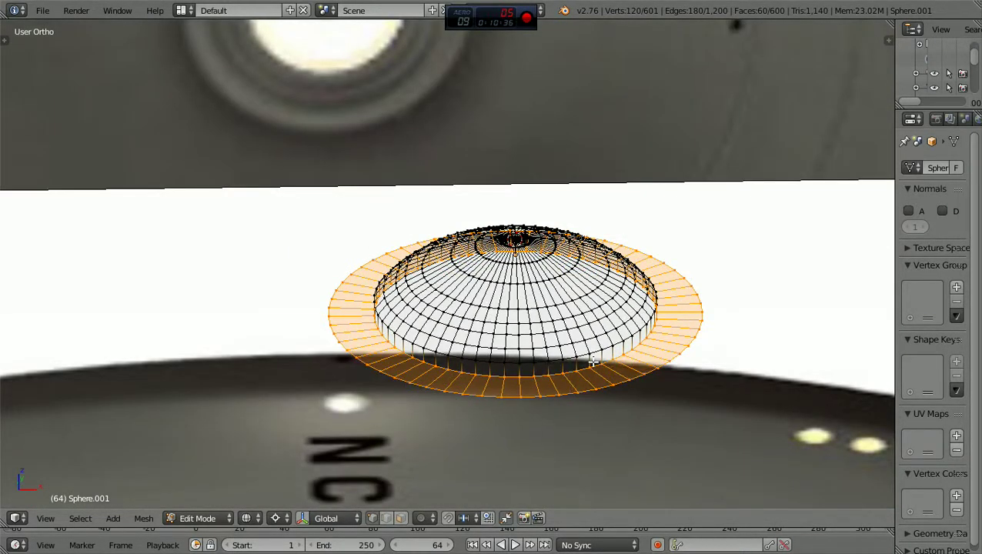
# Deselect all, select only the skirt's outermost rim loop in vertex mode, and view it from the front
pyautogui.press('a')
pyautogui.moveTo(592, 362); pyautogui.dragTo(548, 438, button='middle')
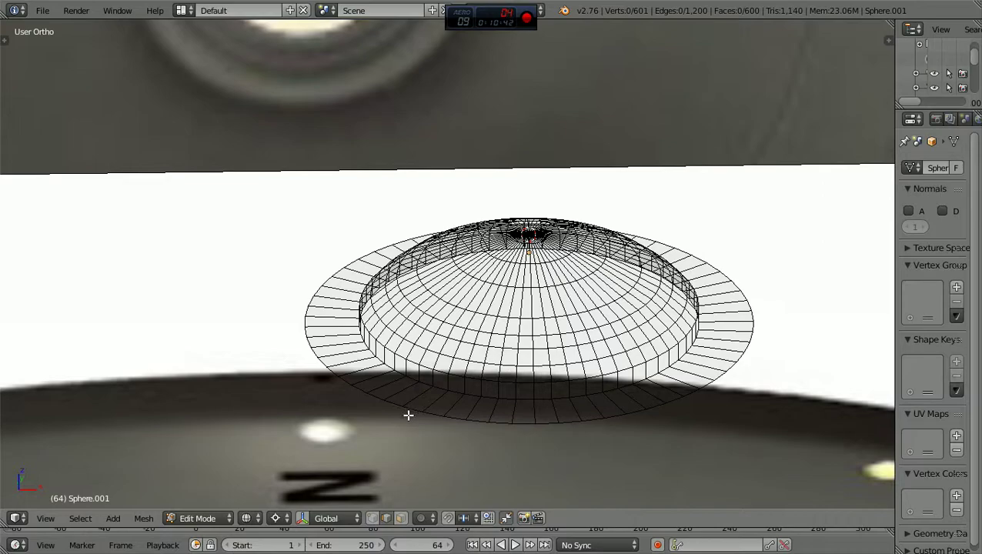
pyautogui.keyDown('alt'); pyautogui.rightClick(411, 409); pyautogui.keyUp('alt')
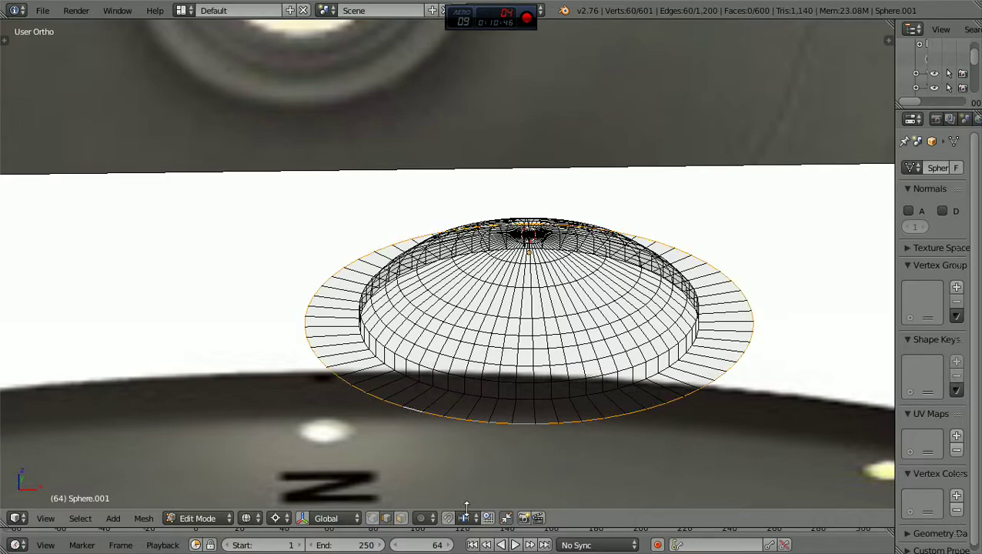
pyautogui.click(372, 519)
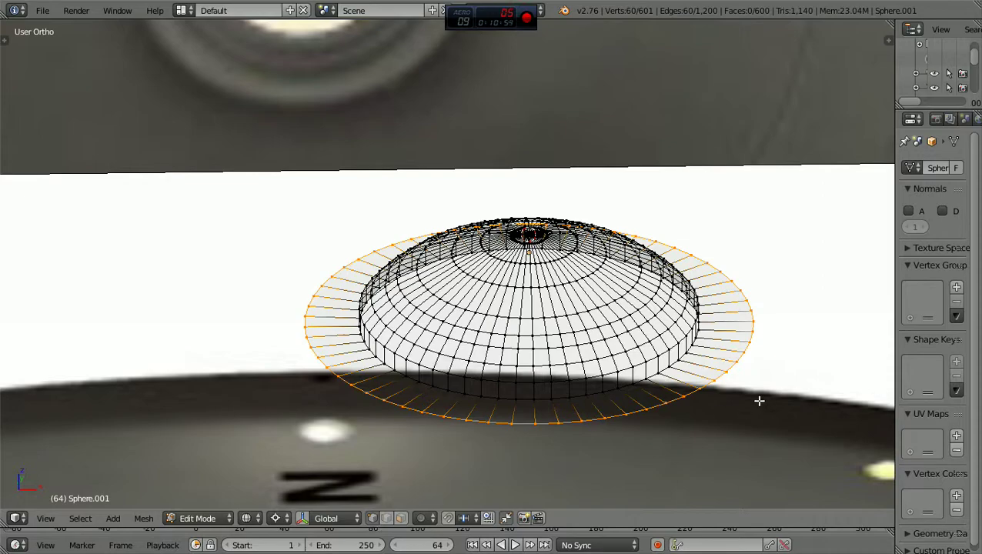
pyautogui.press('KP_1')
pyautogui.scroll(1, 760, 401)
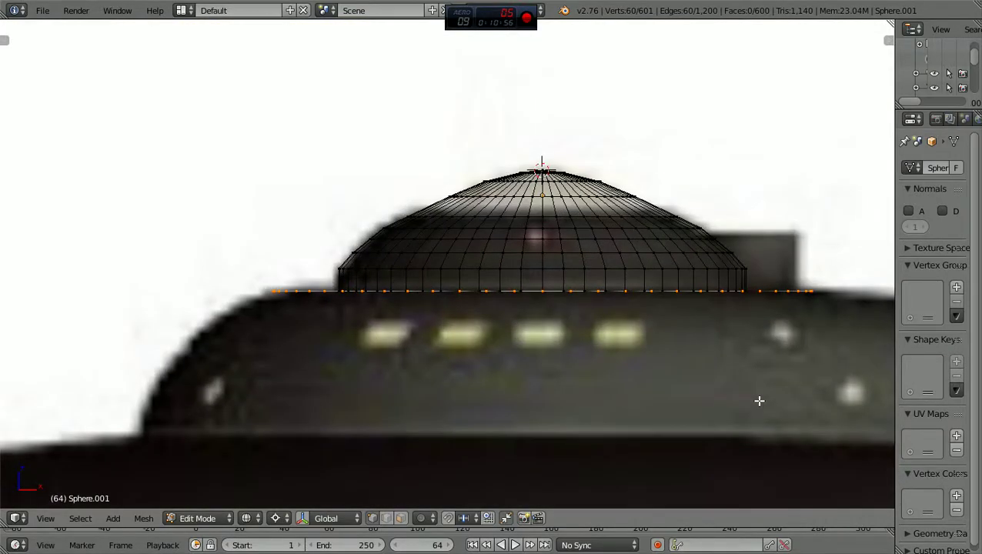
# Extrude the rim twice, scaling each new ring outward to widen the flat brim
pyautogui.keyDown('ctrl'); pyautogui.scroll(-4, 760, 401); pyautogui.keyUp('ctrl')
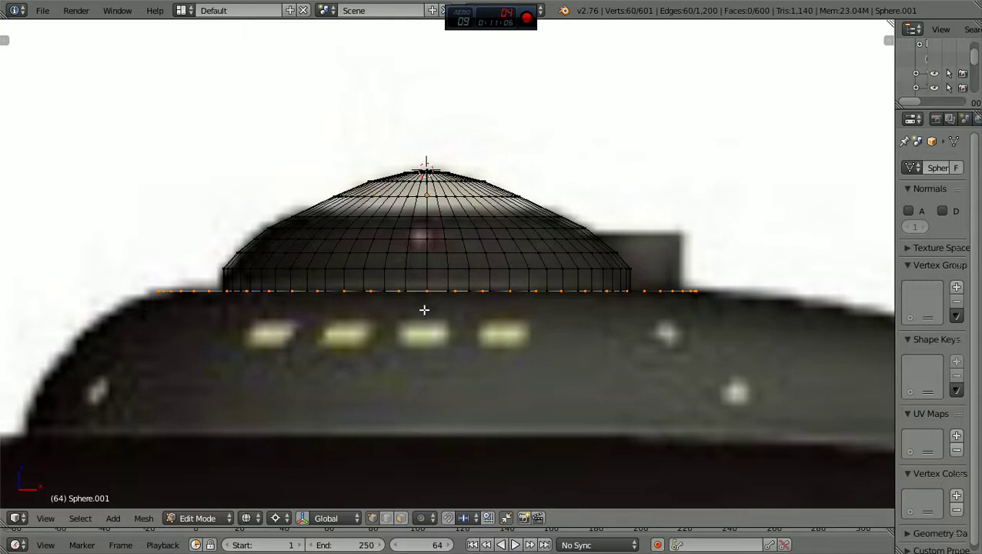
pyautogui.press('e')
pyautogui.press('s')
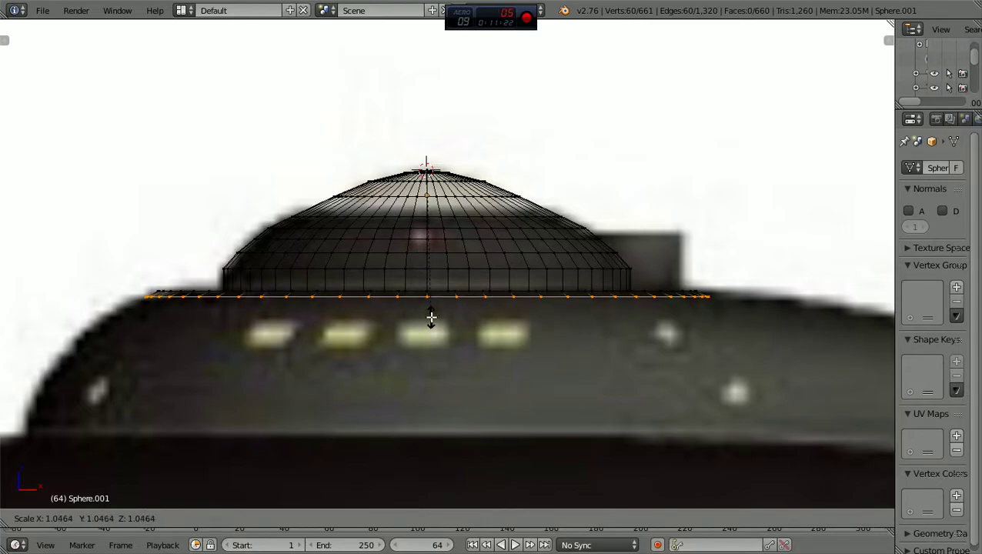
pyautogui.click(428, 319)
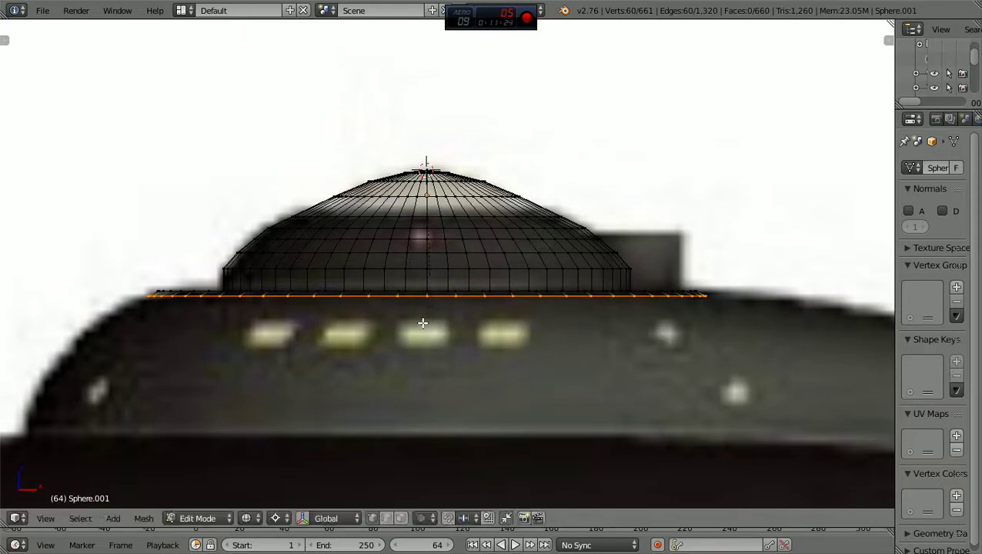
pyautogui.press('e')
pyautogui.press('s')
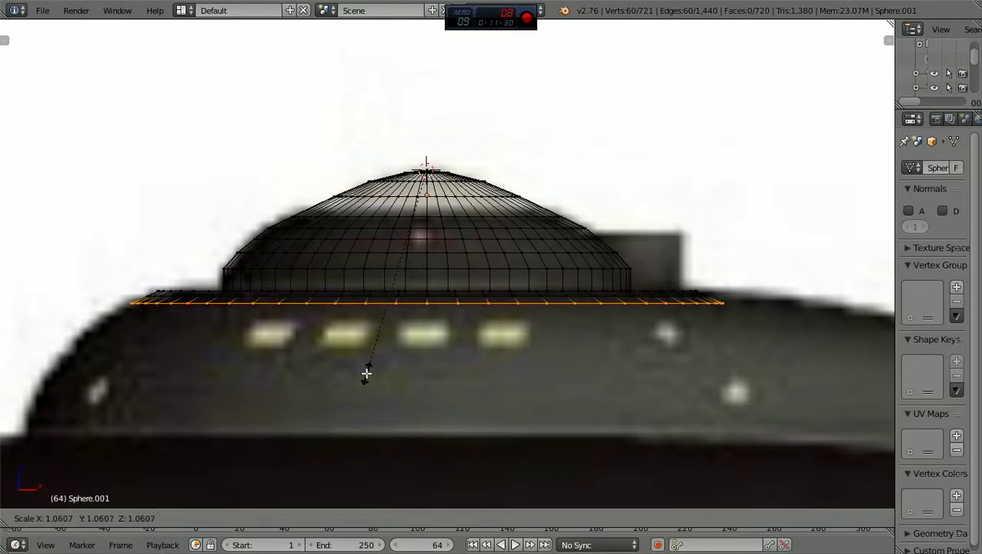
pyautogui.click(365, 373)
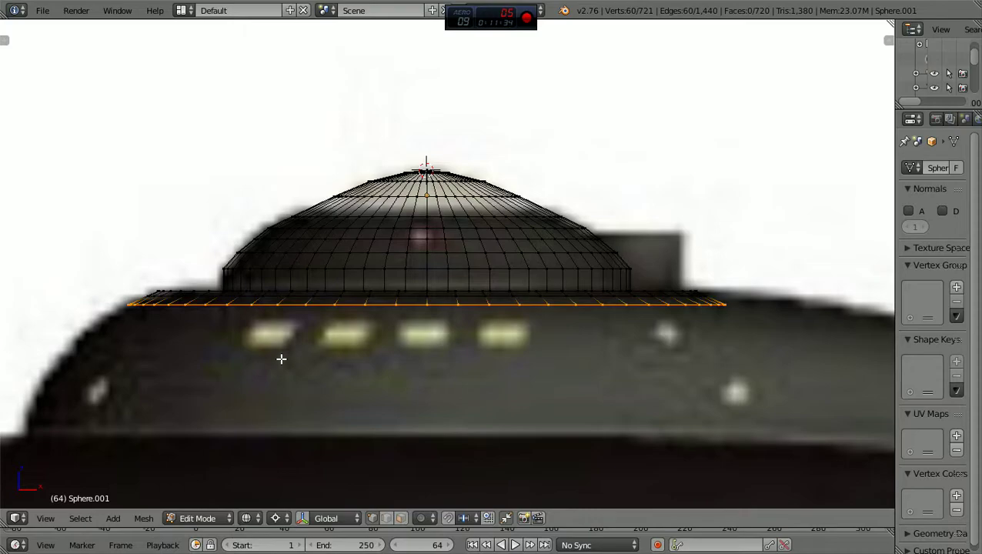
# Extrude a third rim ring, widen it, shrink it slightly, and lower it a little along Z
pyautogui.press('e')
pyautogui.press('s')
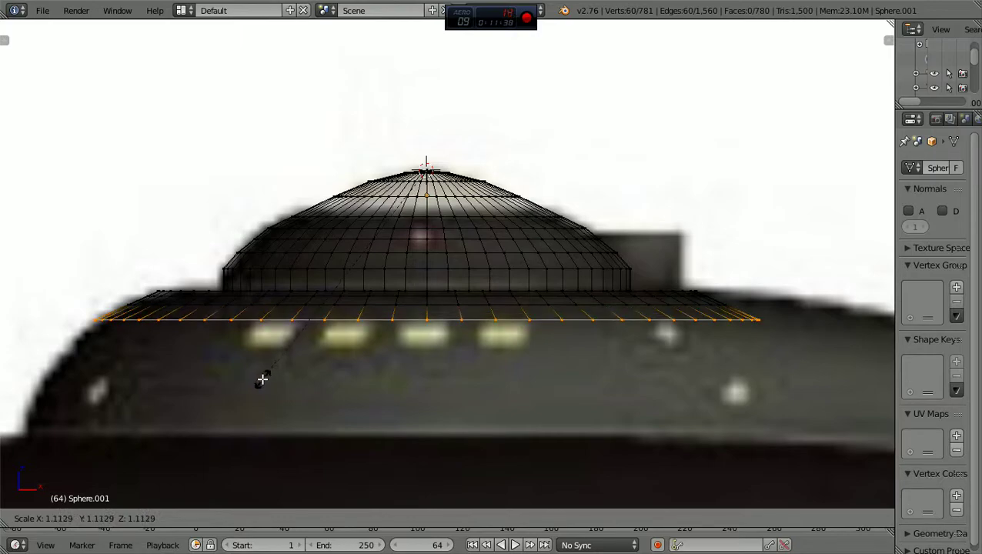
pyautogui.click(256, 383)
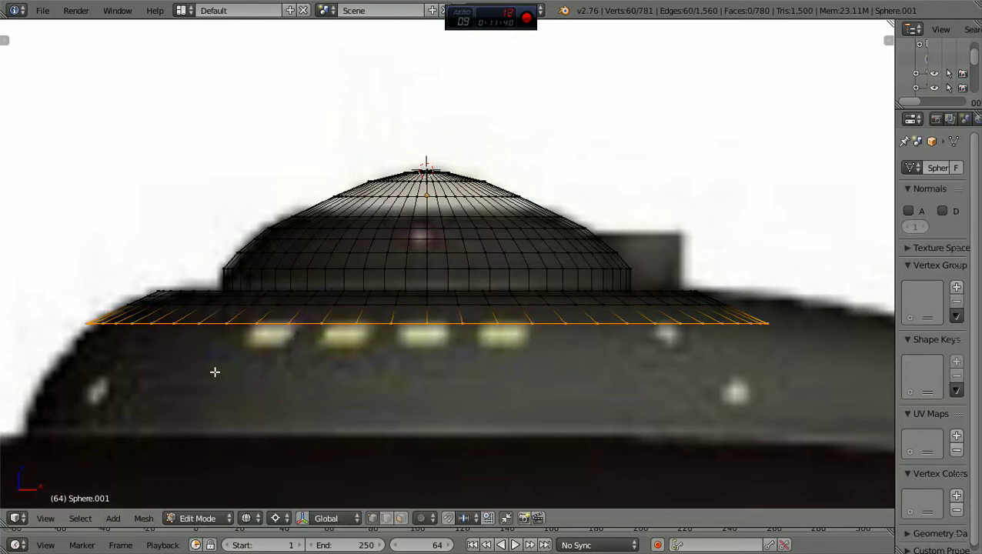
pyautogui.press('s')
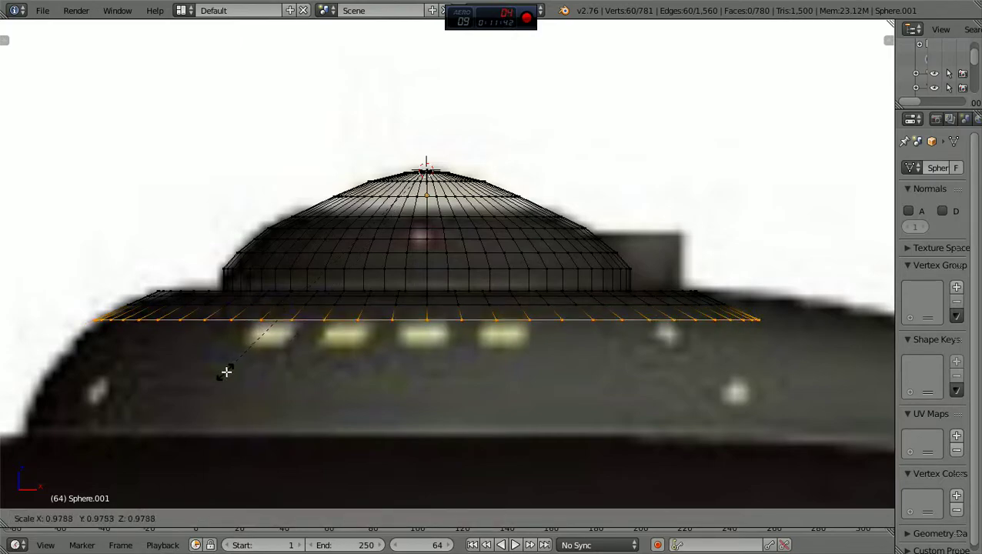
pyautogui.click(234, 372)
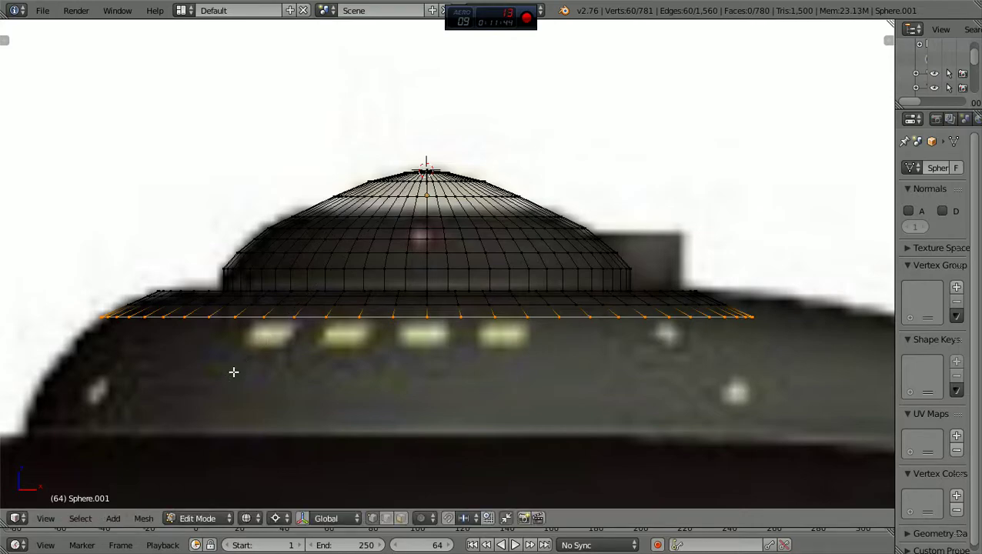
pyautogui.press('g')
pyautogui.press('z')
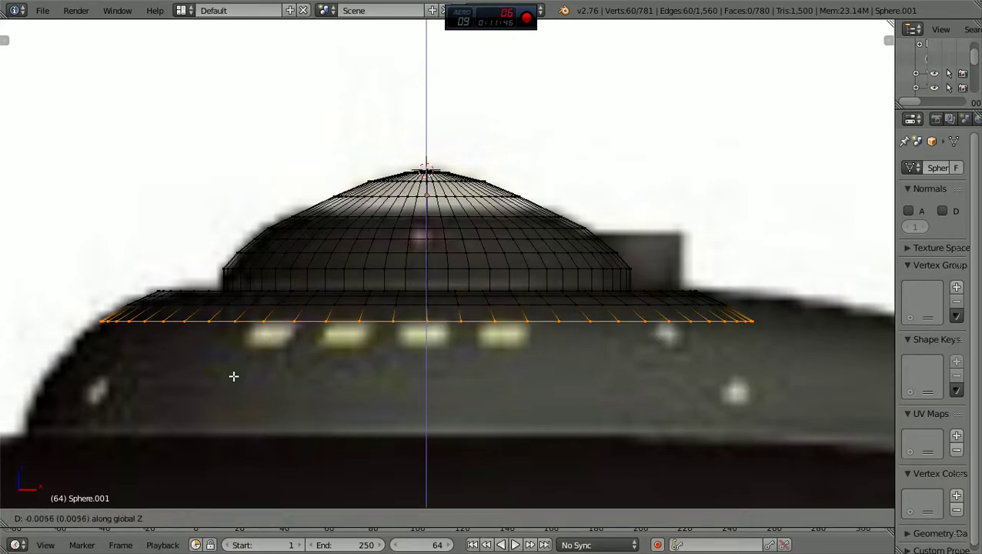
pyautogui.click(233, 375)
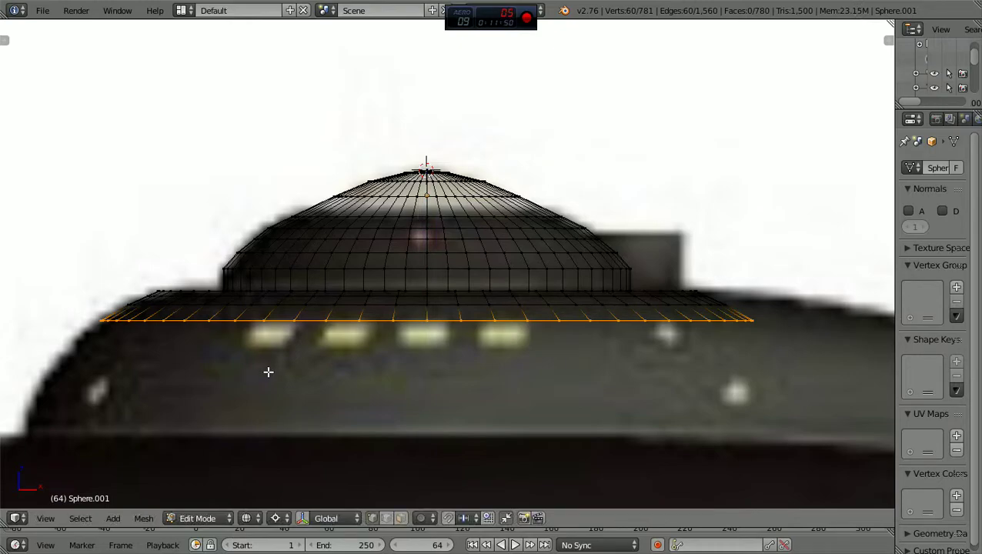
# Extrude a fourth ring, scale it outward, and drop it lower along Z
pyautogui.press('e')
pyautogui.press('s')
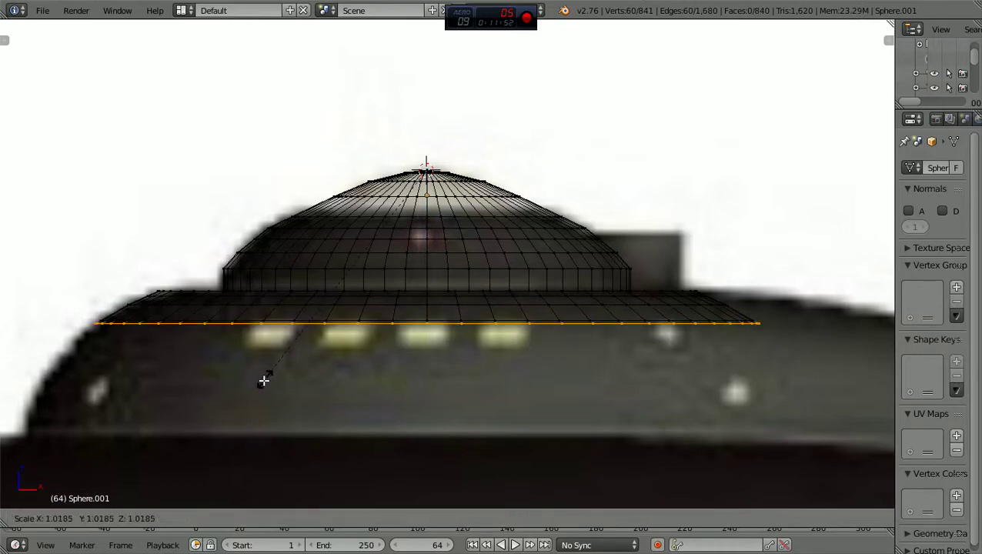
pyautogui.click(252, 405)
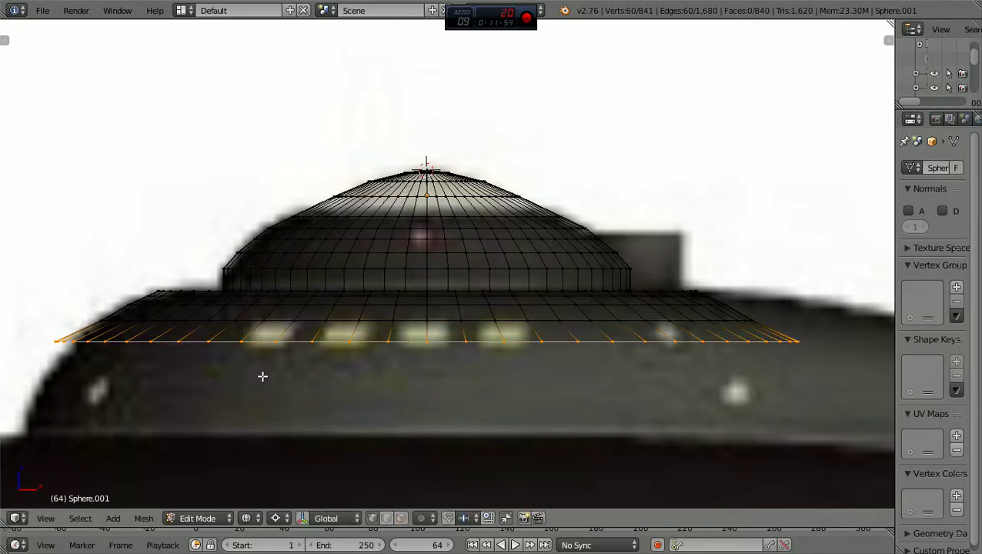
pyautogui.press('g')
pyautogui.press('z')
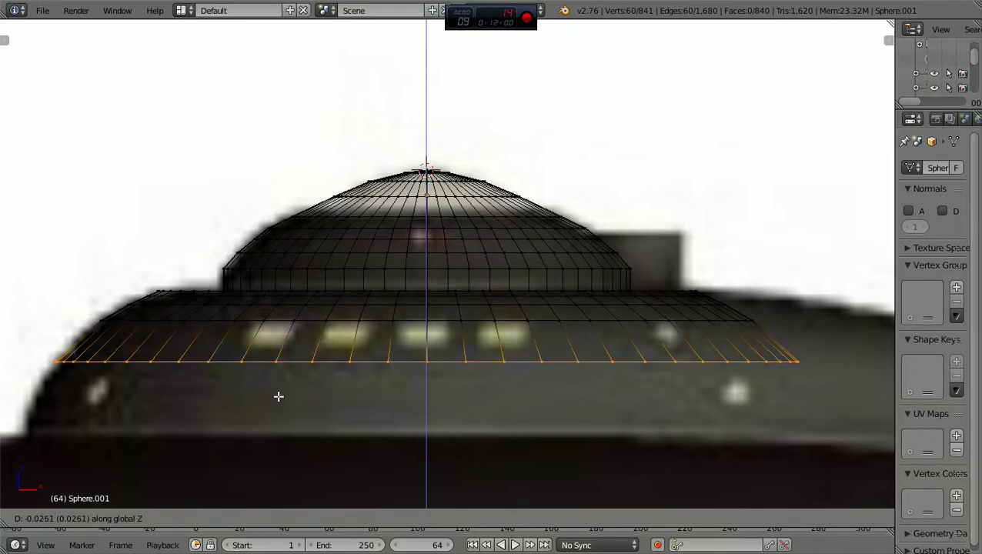
pyautogui.click(279, 397)
# Refine the outer ring by raising it back, shrinking it about 0.93, and lowering it about 0.01
pyautogui.press('g')
pyautogui.press('z')
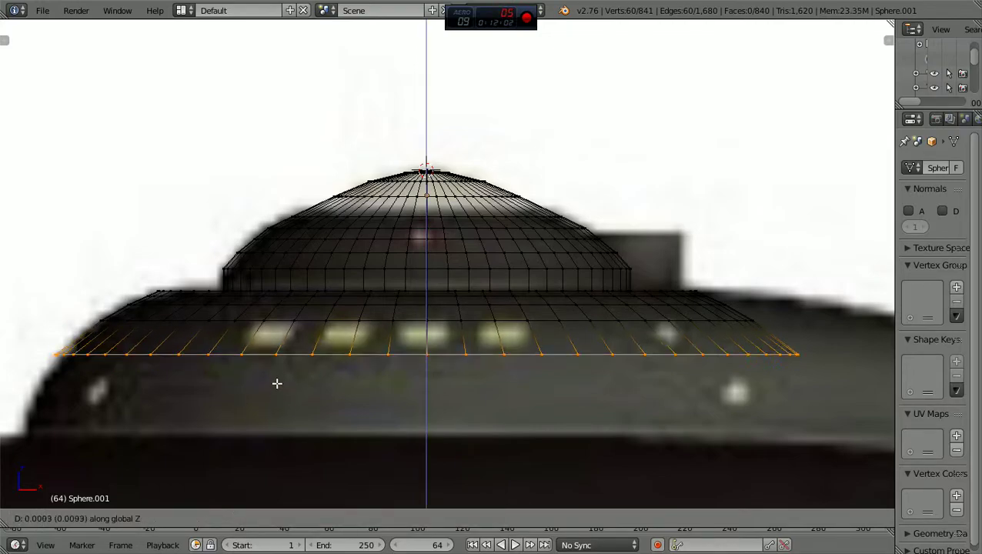
pyautogui.click(276, 374)
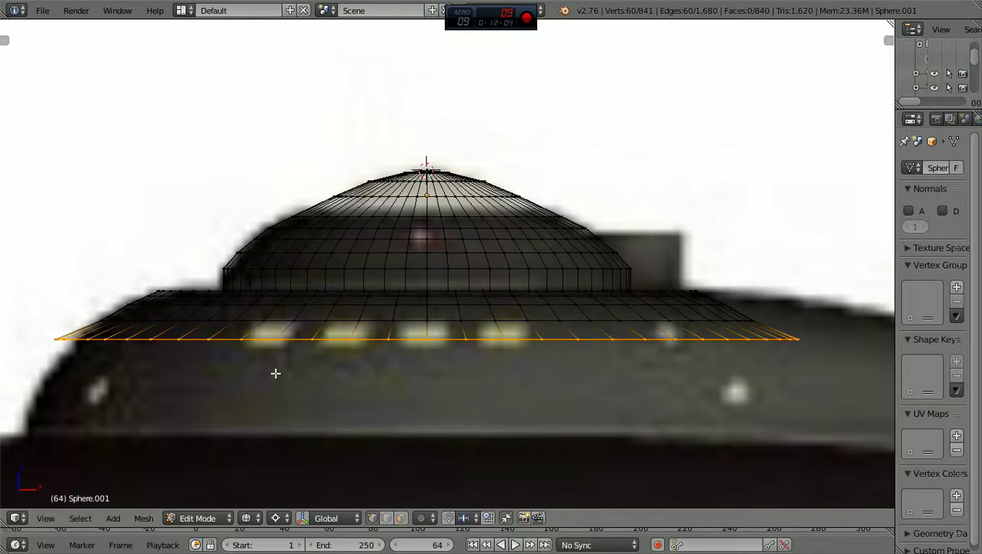
pyautogui.press('s')
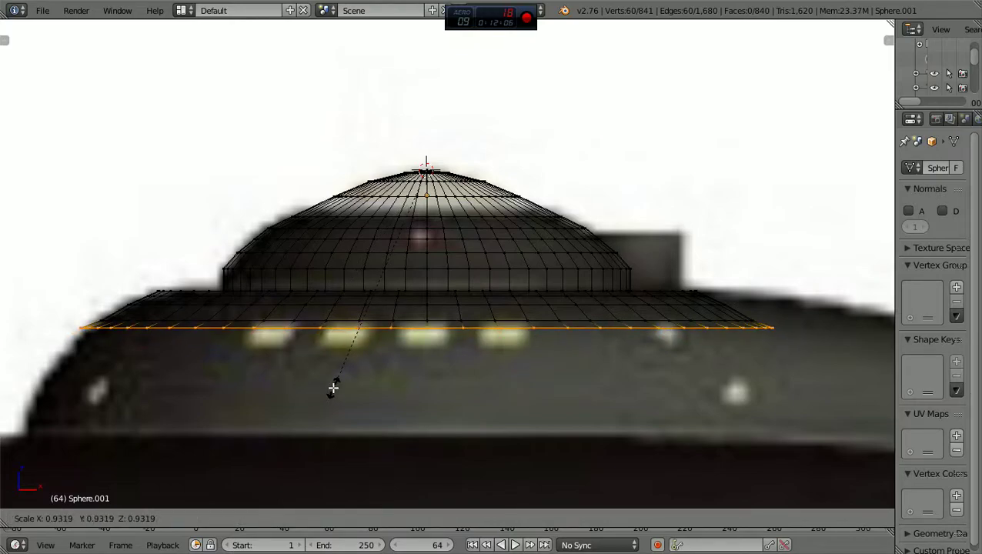
pyautogui.click(333, 388)
pyautogui.press('g')
pyautogui.press('z')
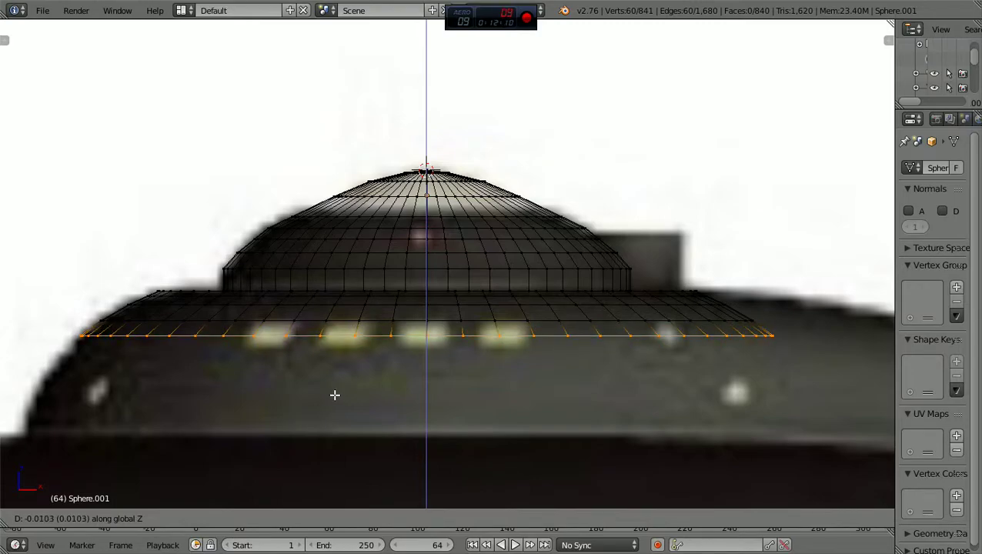
pyautogui.click(335, 395)
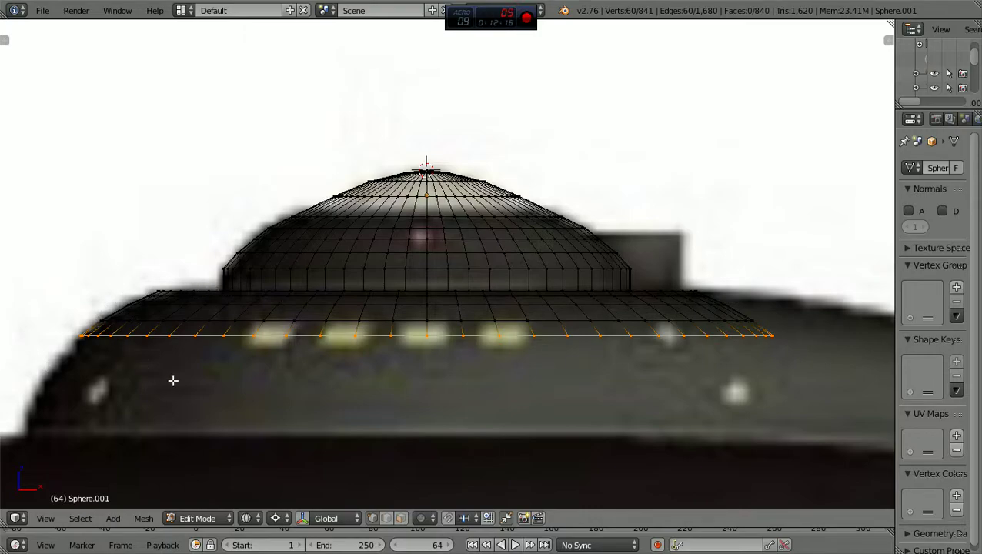
pyautogui.scroll(-2, 177, 381)
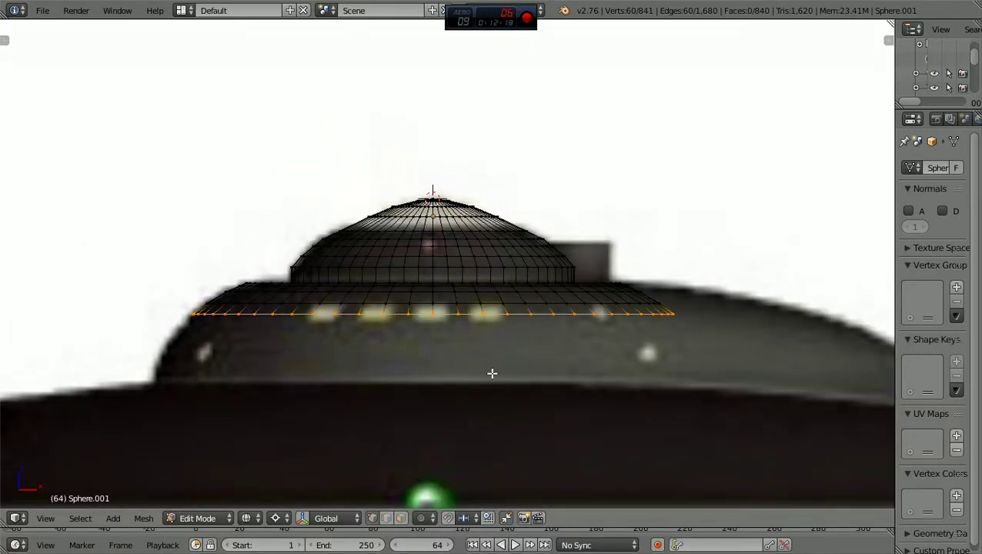
# Inspect the saucer from front and top in wireframe, then frame the selected dome from the front
pyautogui.moveTo(489, 366); pyautogui.dragTo(482, 388, button='middle')
pyautogui.press('KP_1')
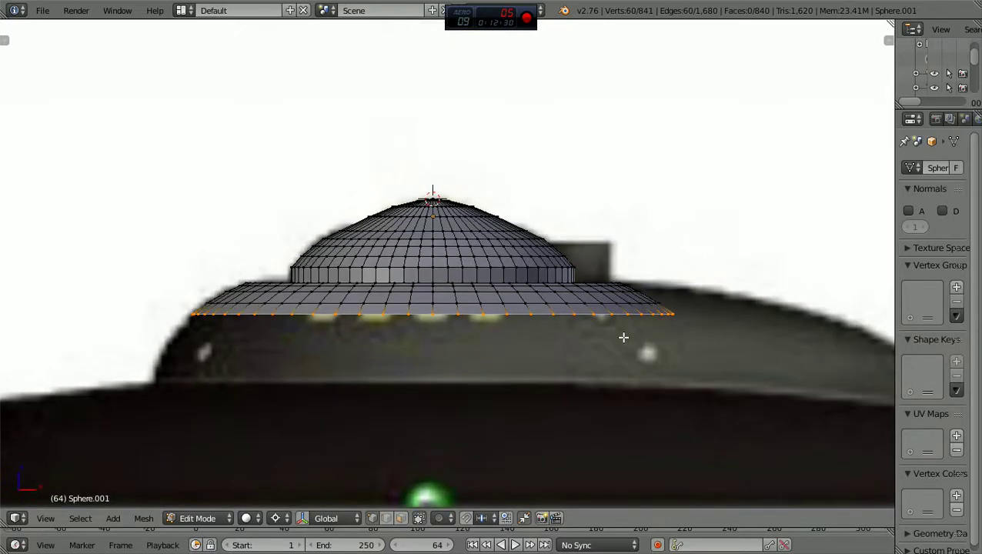
pyautogui.press('KP_8')
pyautogui.press('KP_8')
pyautogui.press('KP_8')
pyautogui.press('KP_8')
pyautogui.press('KP_7')
pyautogui.scroll(-4, 624, 337)
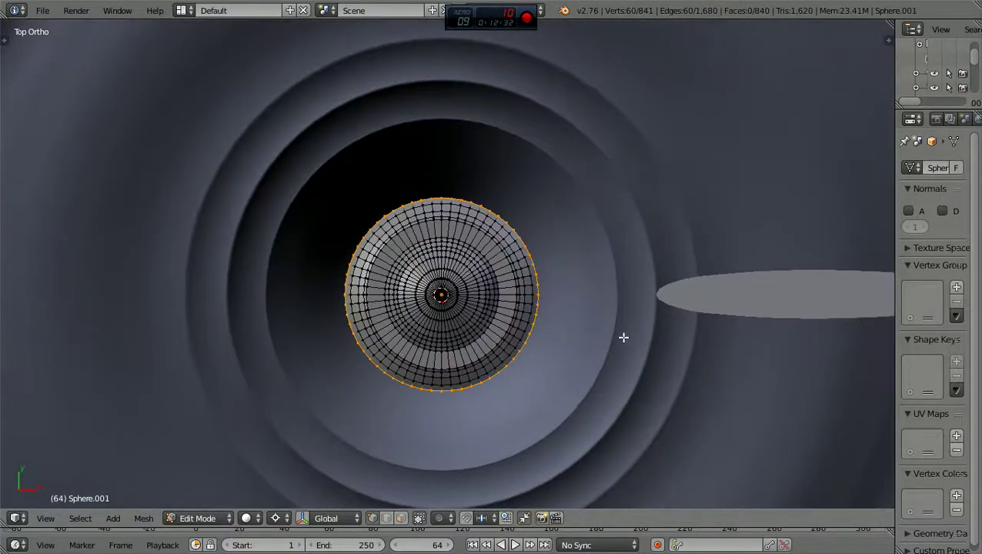
pyautogui.press('z')
pyautogui.scroll(1, 623, 337)
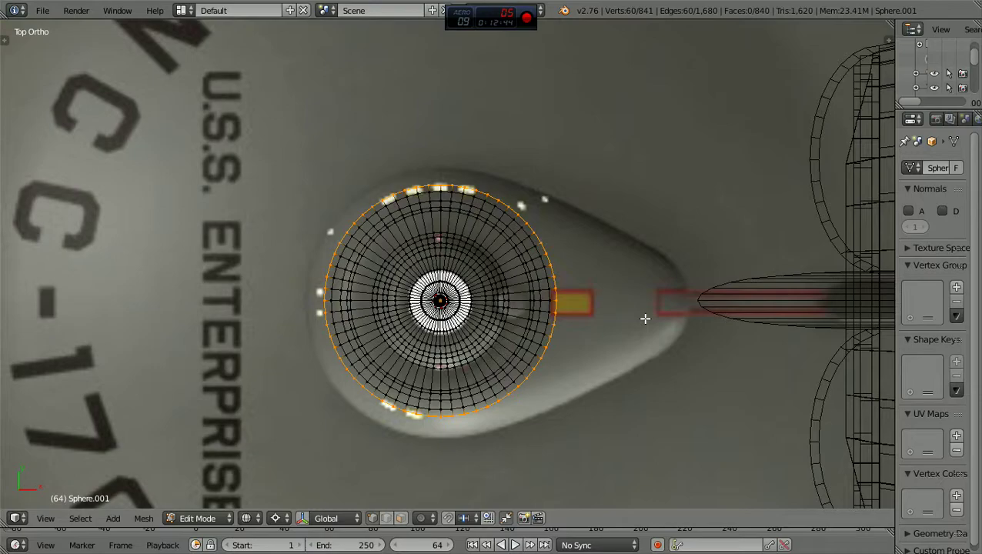
pyautogui.press('KP_1')
pyautogui.press('KP_Decimal')
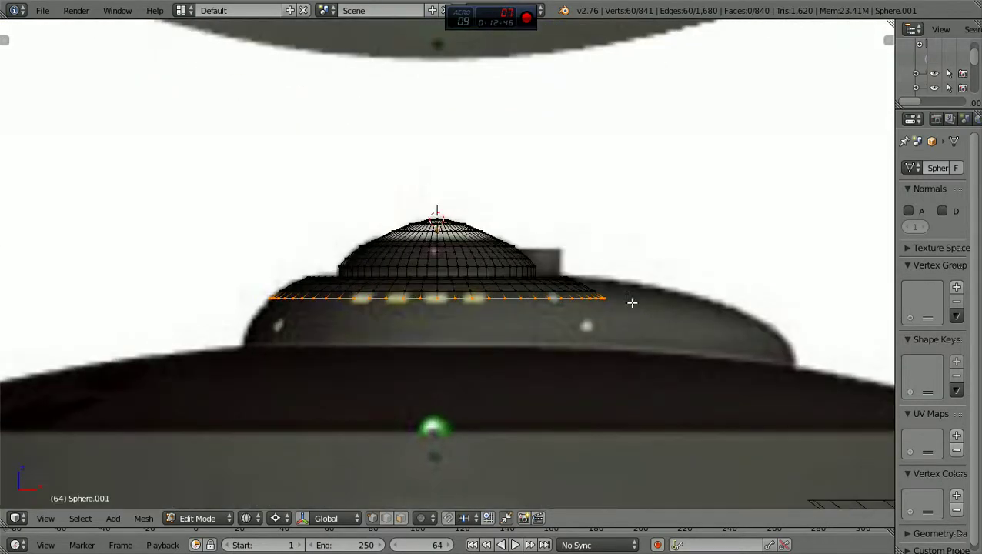
pyautogui.scroll(2, 616, 283)
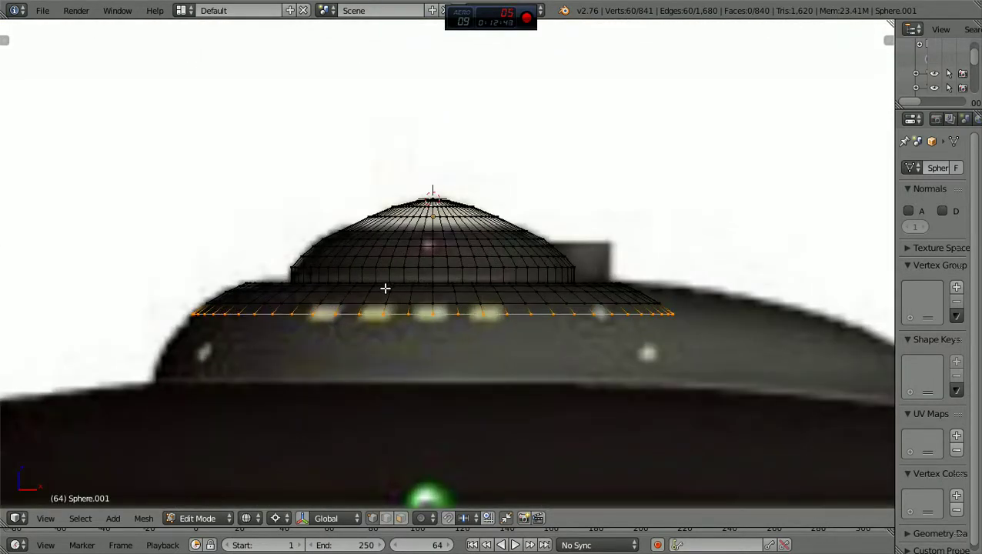
pyautogui.scroll(1, 385, 288)
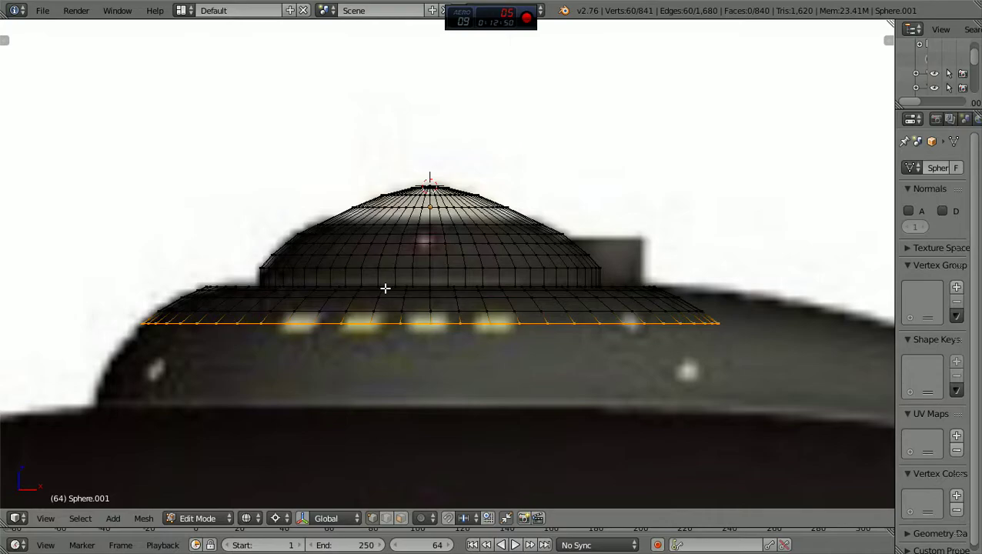
pyautogui.scroll(-1, 385, 288)
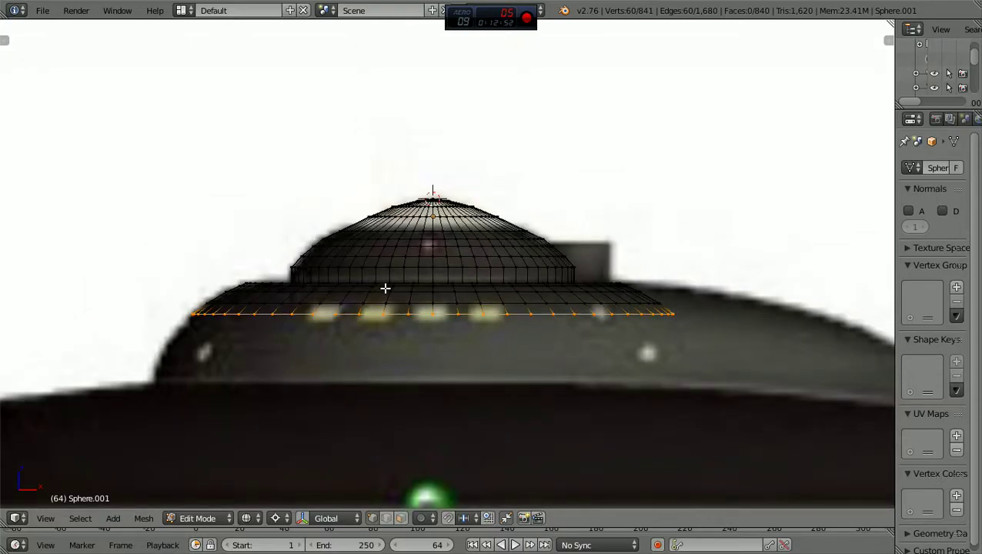
pyautogui.scroll(2, 366, 304)
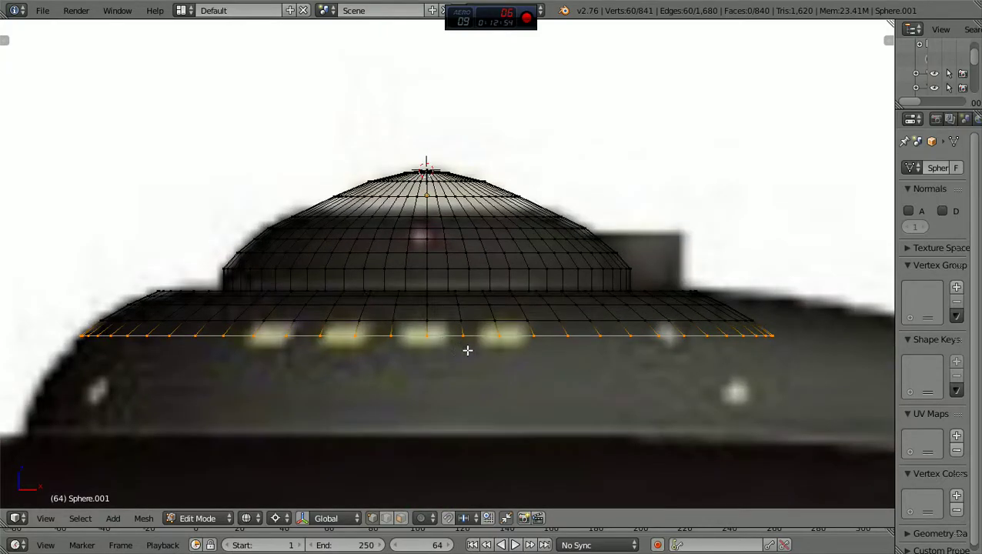
pyautogui.press('g')
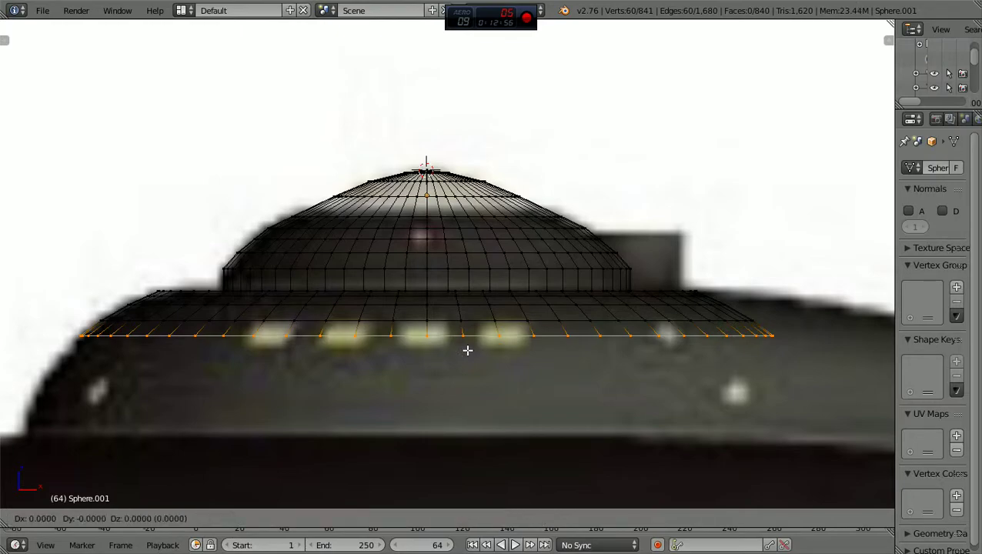
pyautogui.press('z')
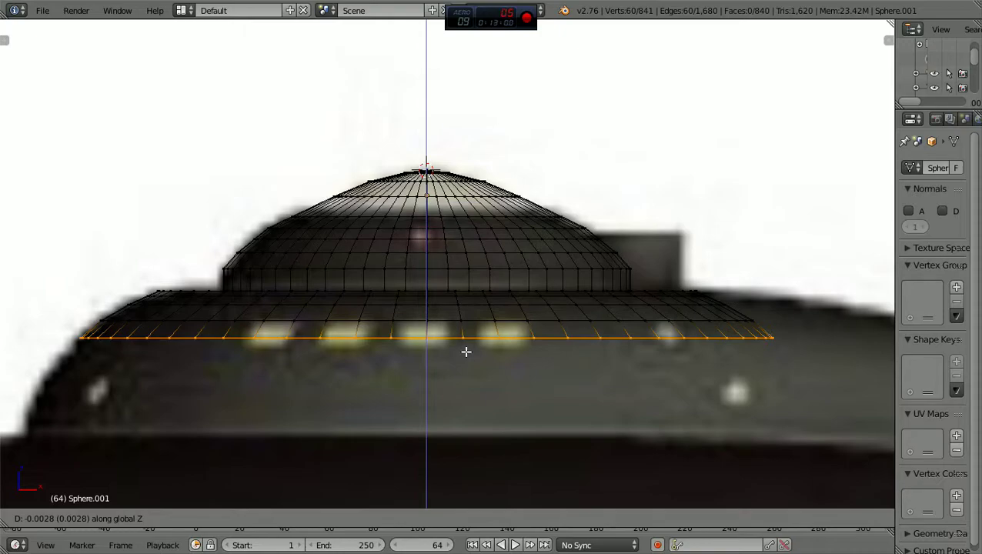
# Extrude a new skirt ring from the dome base, widen it, lower it, and narrow it slightly
pyautogui.click(465, 352)
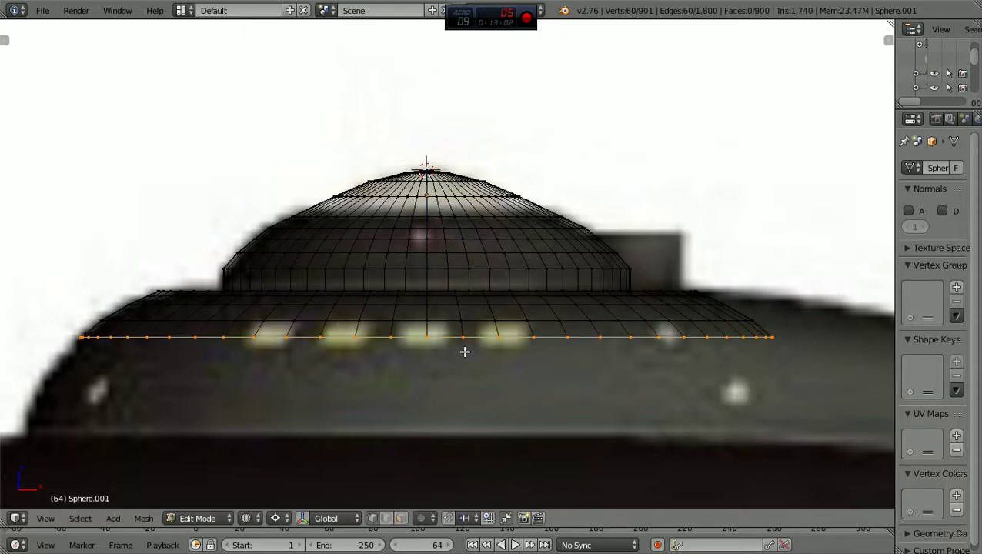
pyautogui.press('e')
pyautogui.press('s')
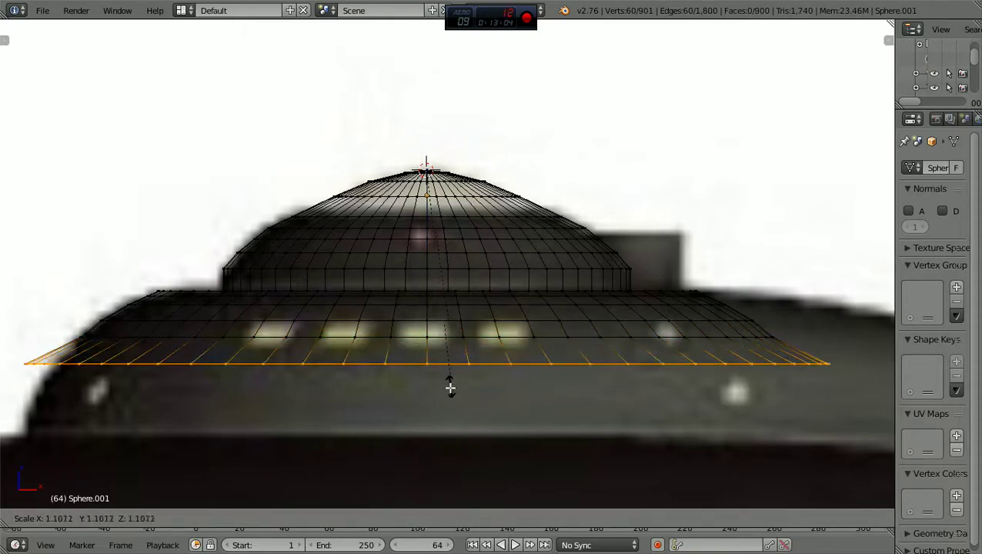
pyautogui.click(448, 393)
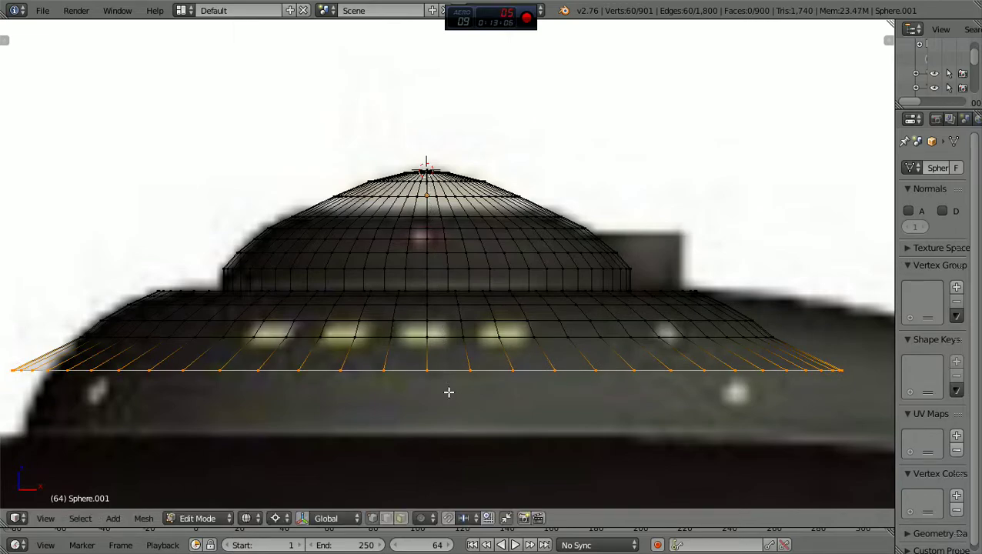
pyautogui.press('g')
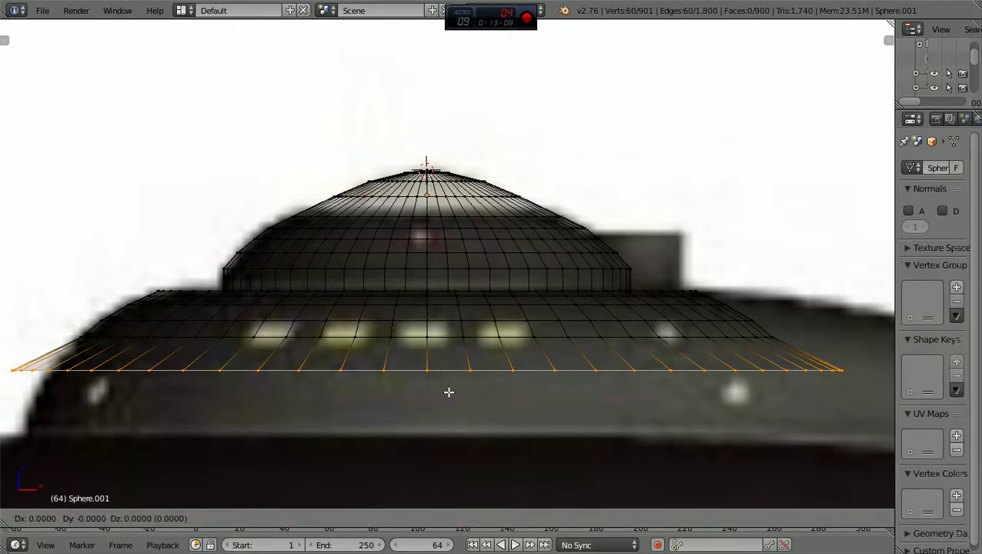
pyautogui.press('z')
pyautogui.click(455, 412)
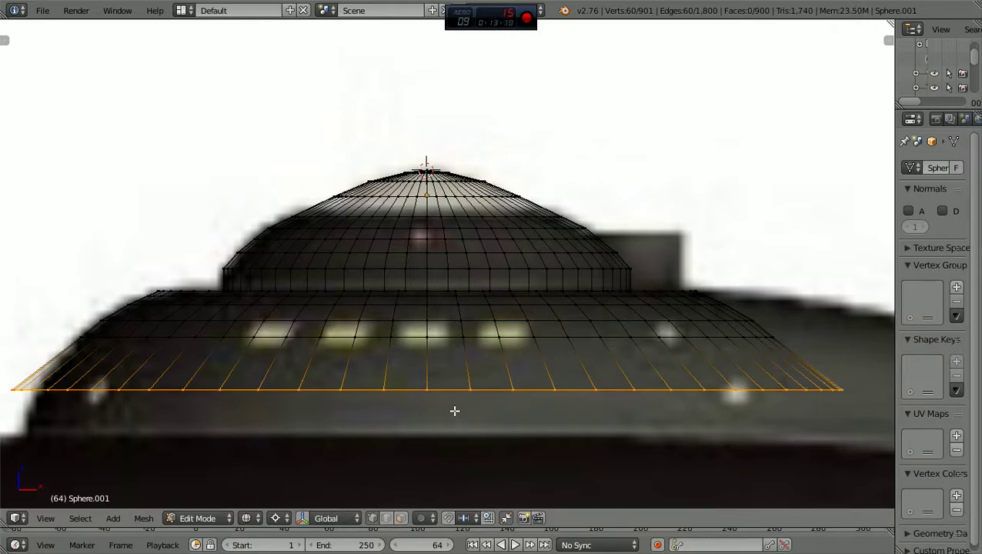
pyautogui.press('s')
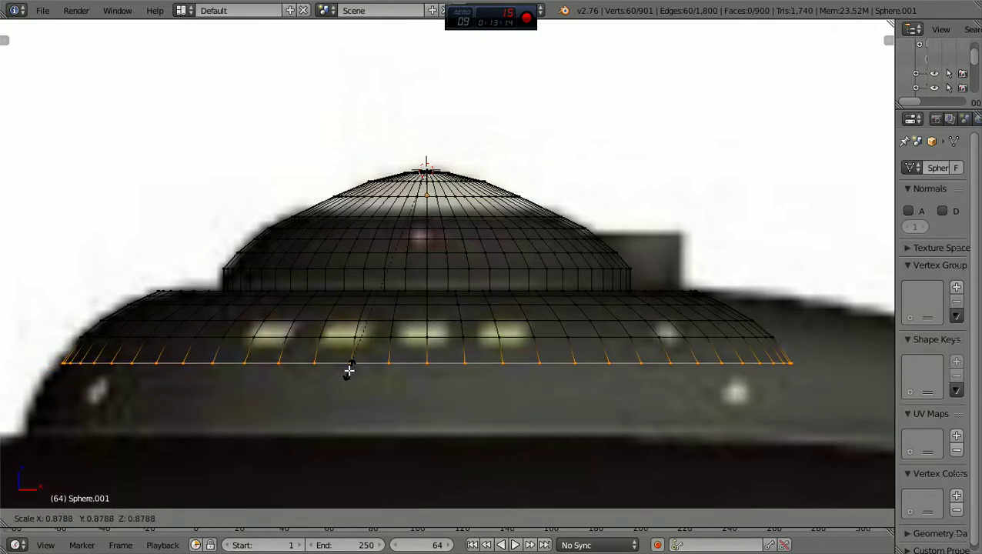
pyautogui.click(348, 367)
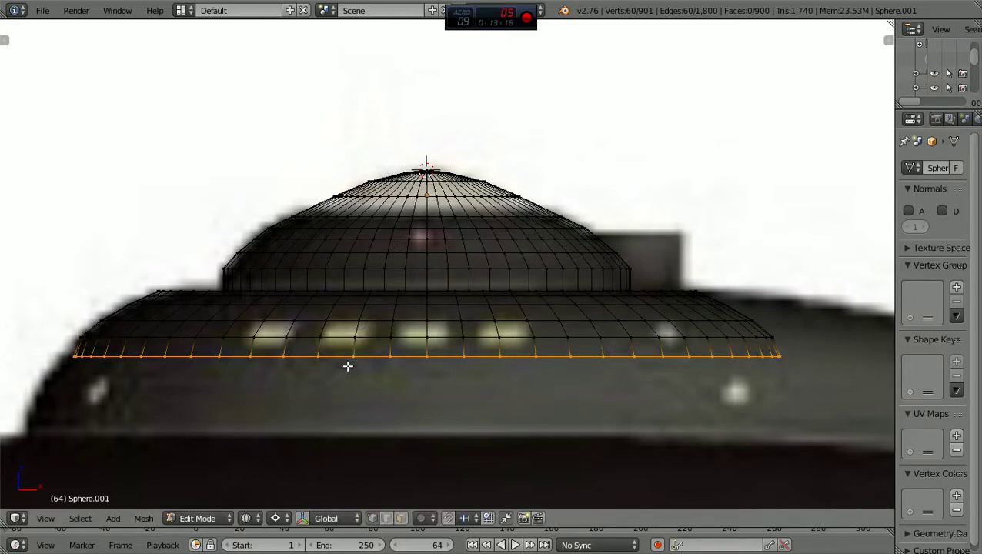
# Fine-tune the skirt ring's slope by lowering, widening about 1.07, raising, and slightly shrinking it
pyautogui.press('e')
pyautogui.press('z')
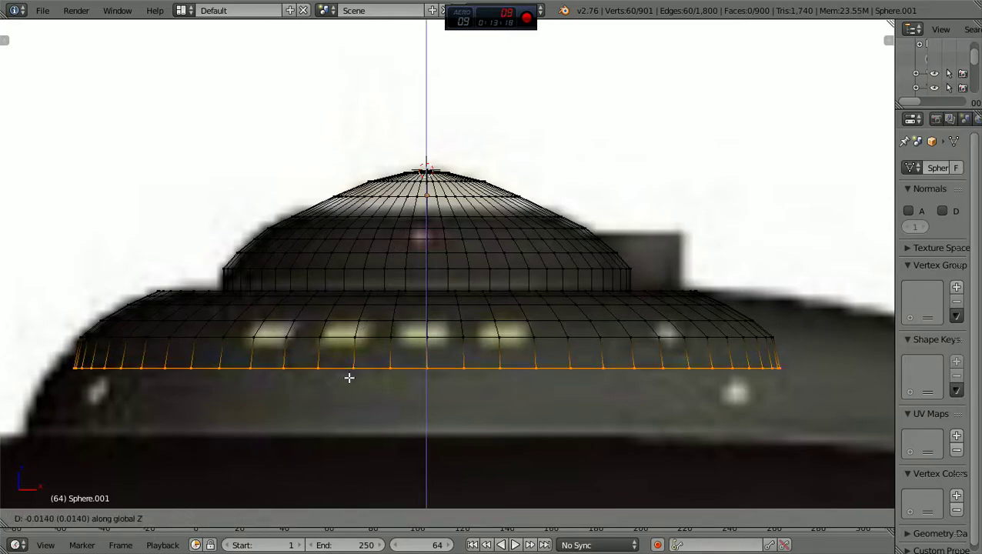
pyautogui.click(346, 378)
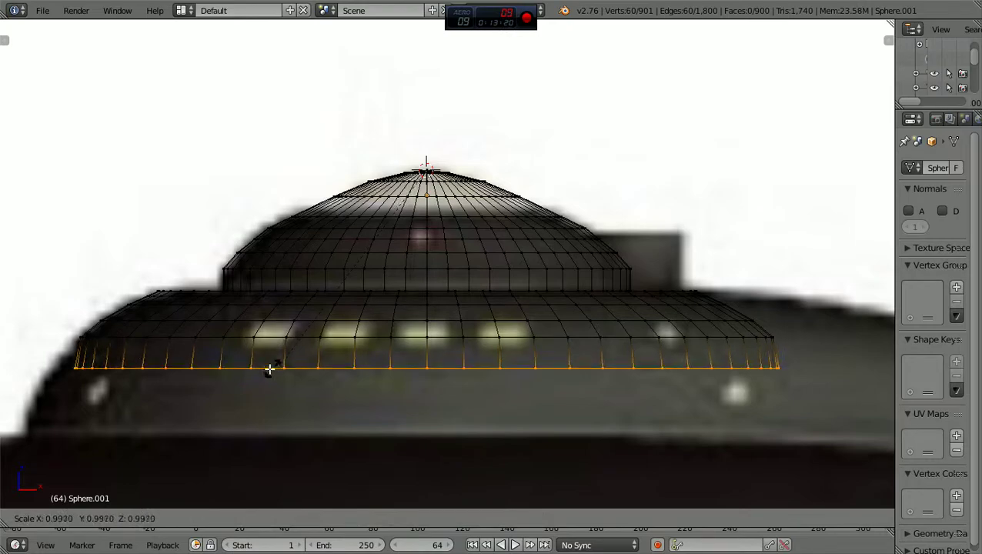
pyautogui.click(248, 362)
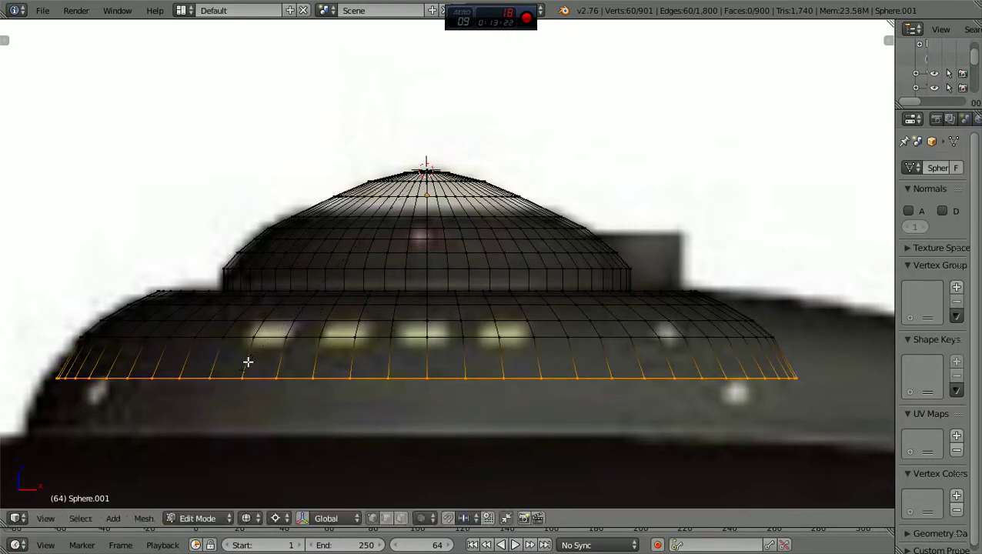
pyautogui.press('g')
pyautogui.press('z')
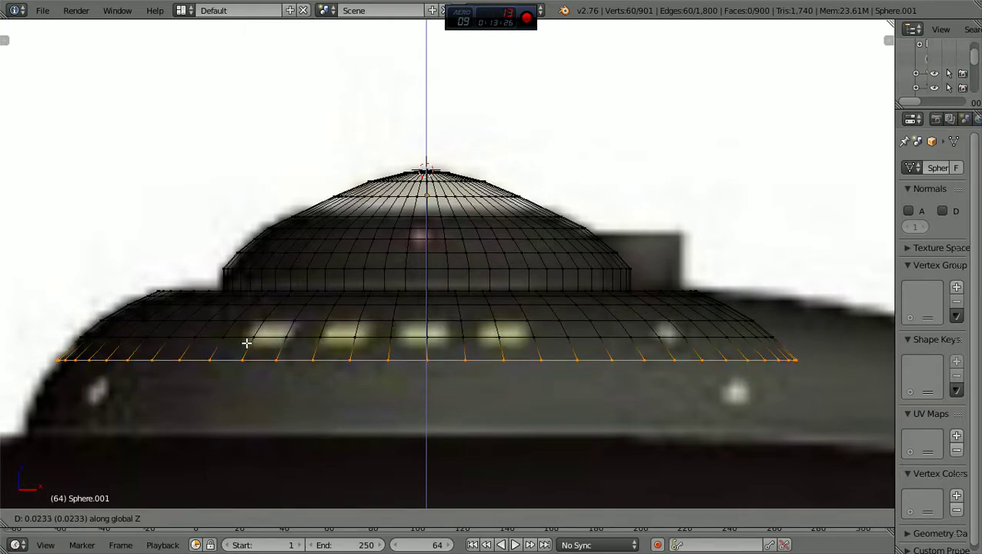
pyautogui.click(245, 345)
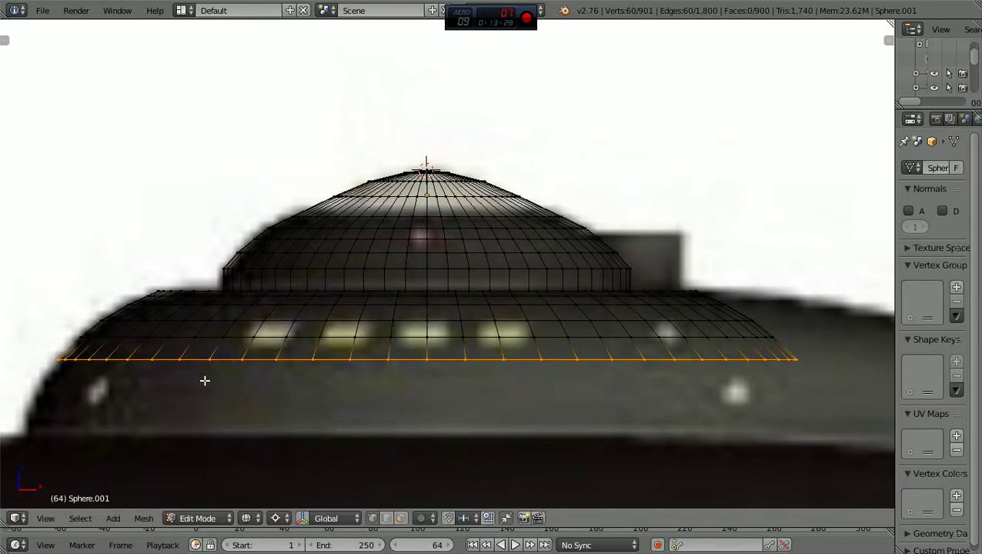
pyautogui.press('s')
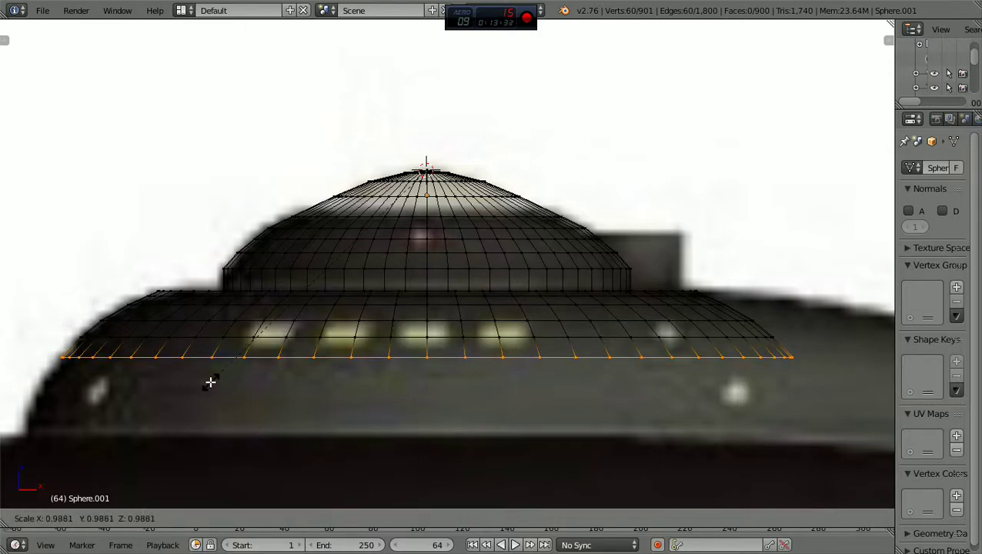
pyautogui.click(210, 381)
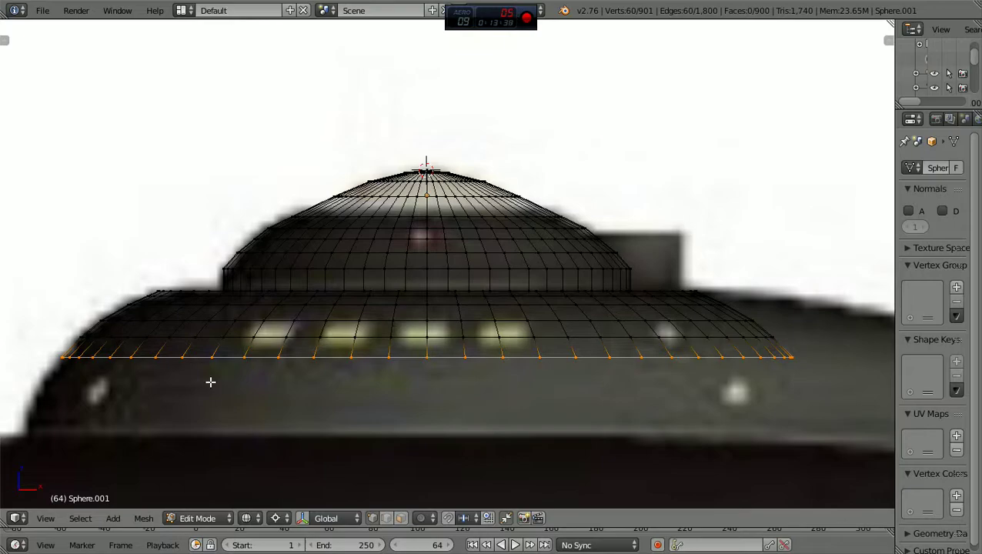
# Extrude a second skirt step, widen it twice, and lower it along Z
pyautogui.press('e')
pyautogui.press('s')
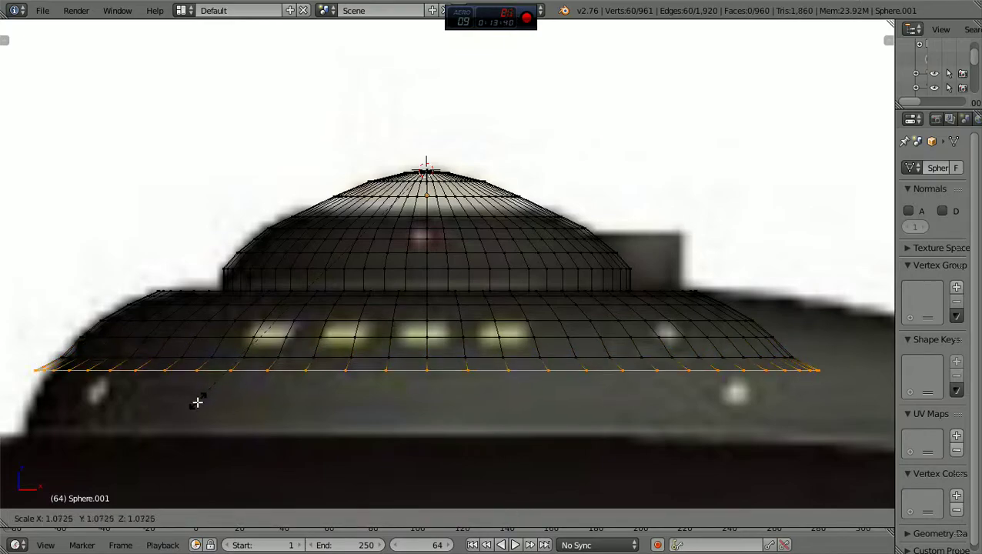
pyautogui.click(195, 405)
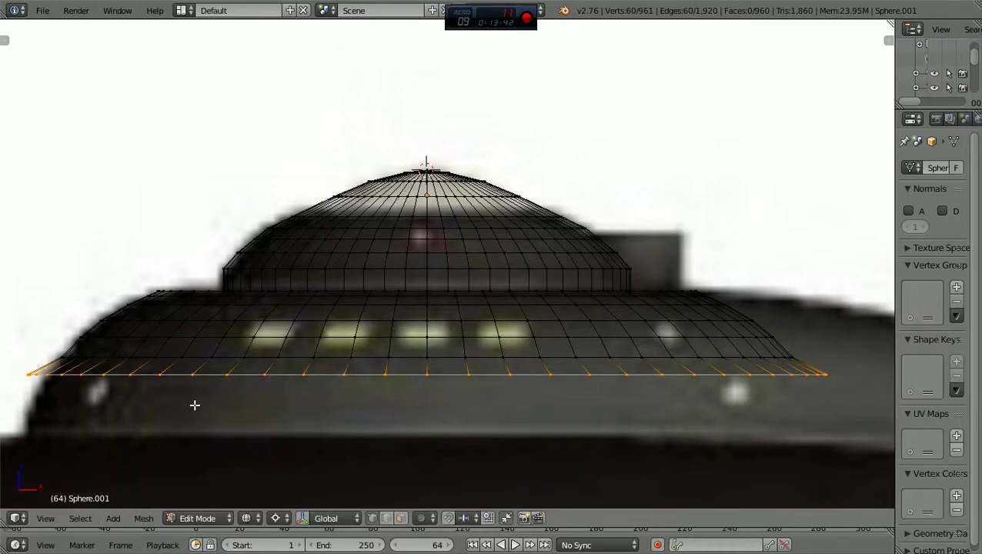
pyautogui.press('s')
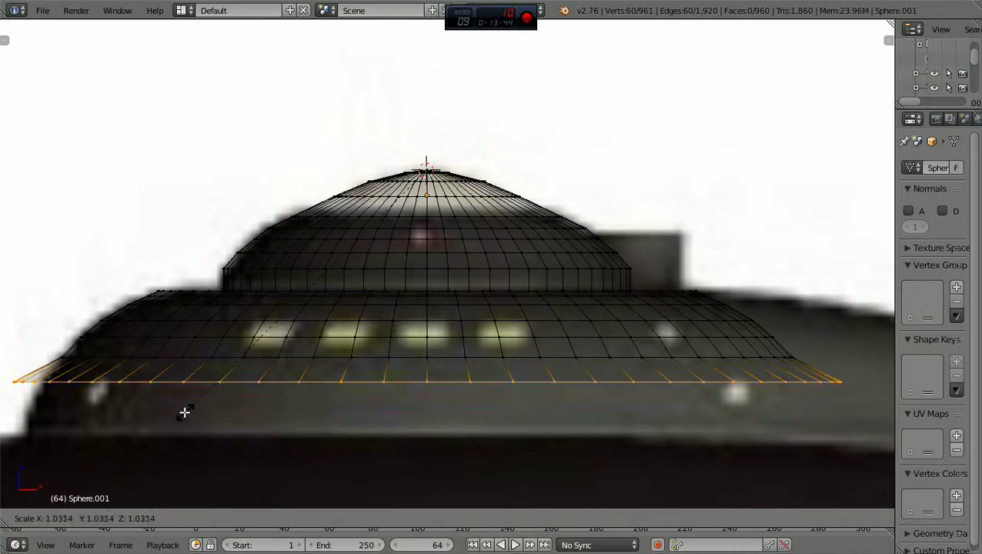
pyautogui.click(185, 413)
pyautogui.press('g')
pyautogui.press('z')
pyautogui.click(189, 436)
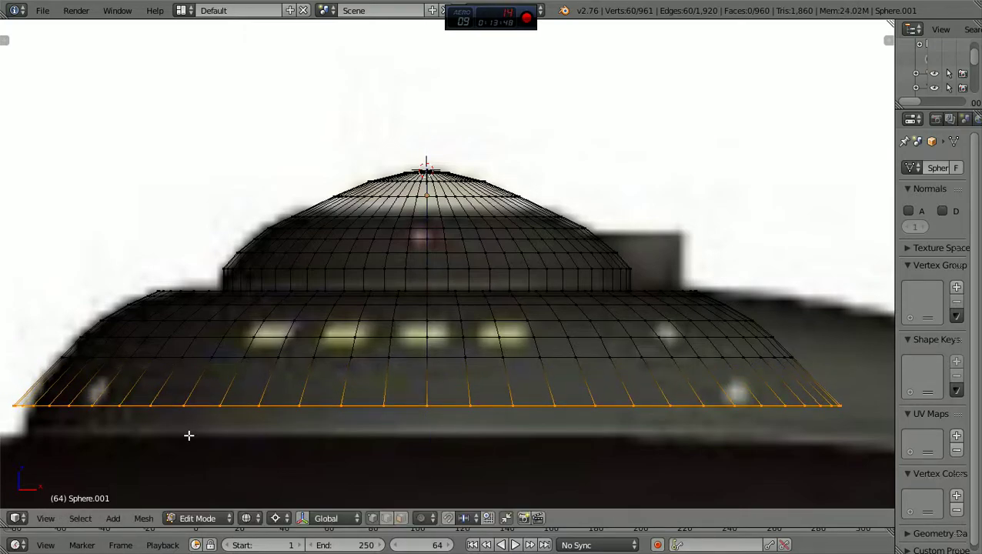
# Narrow and raise the second skirt step slightly, then extrude the bottom edge ring downward
pyautogui.press('s')
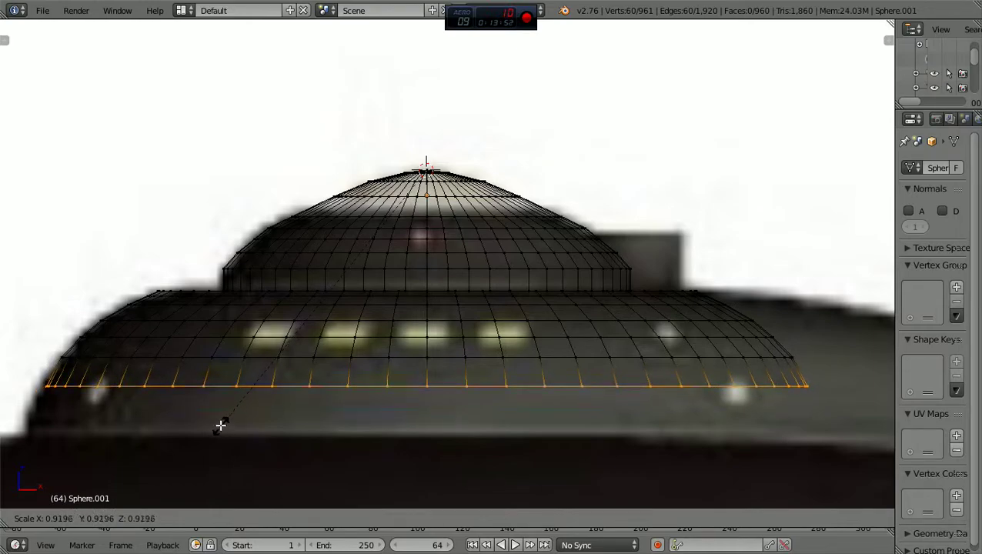
pyautogui.click(221, 426)
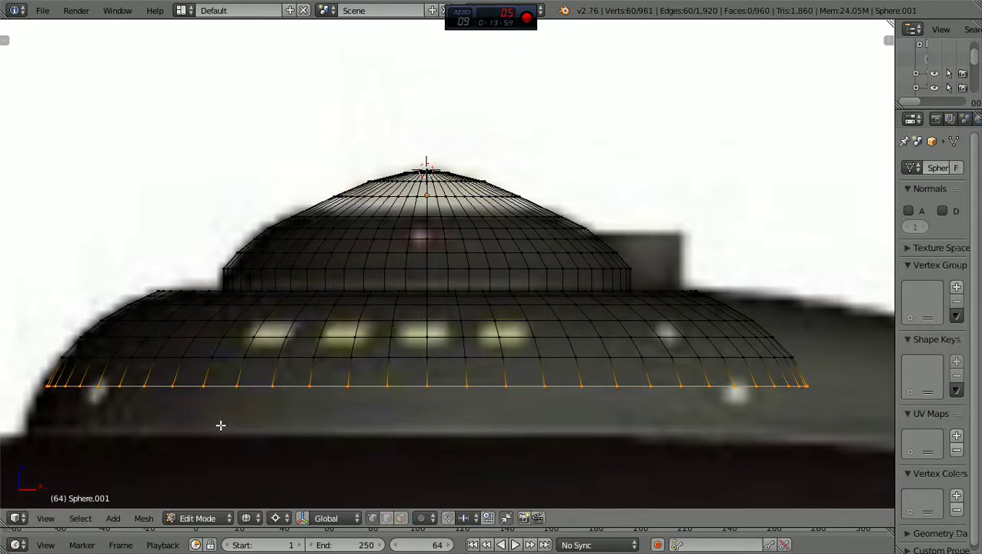
pyautogui.press('g')
pyautogui.press('z')
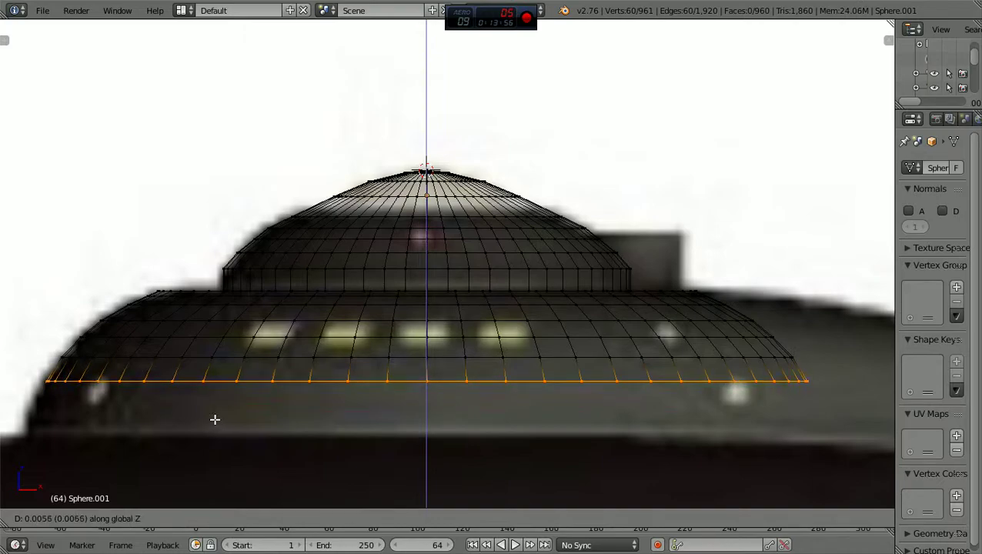
pyautogui.click(215, 418)
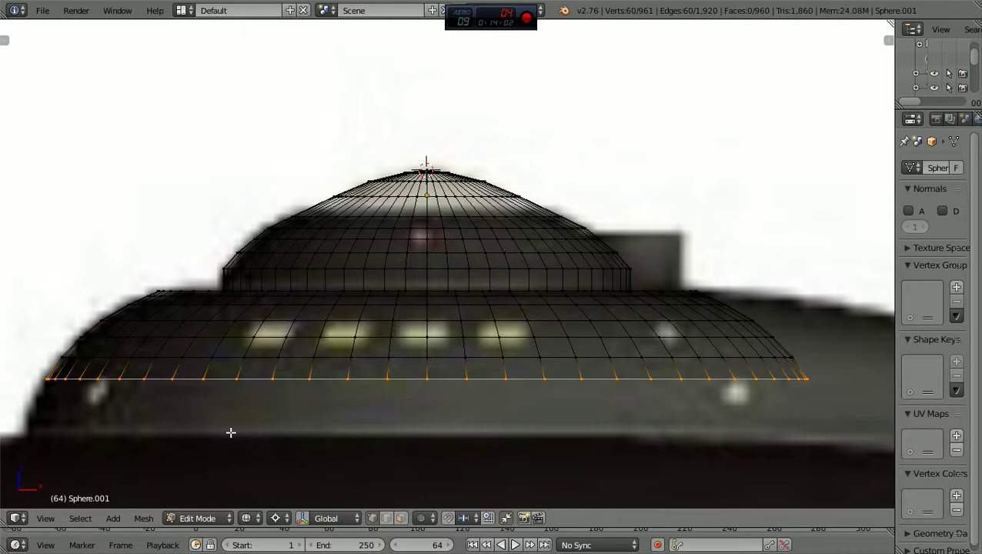
pyautogui.press('e')
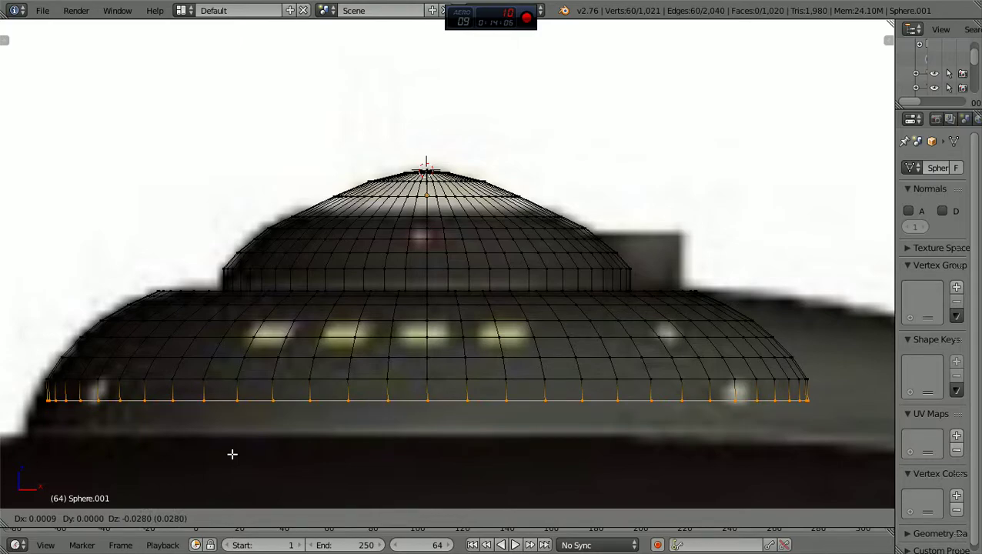
# Widen the bottom skirt ring, then add another ring lowered about 0.028 and widened about 1.026 times
pyautogui.click(230, 454)
pyautogui.press('s')
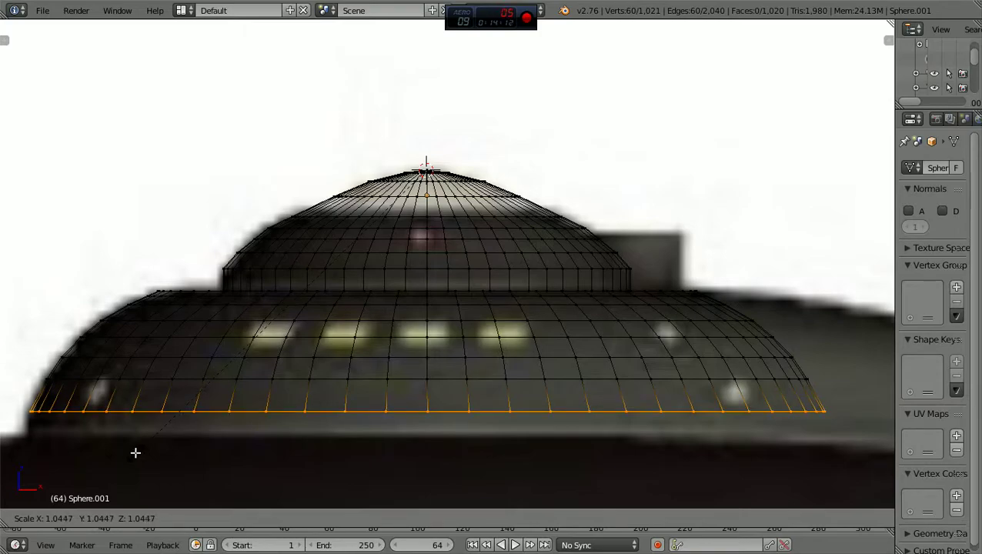
pyautogui.click(136, 453)
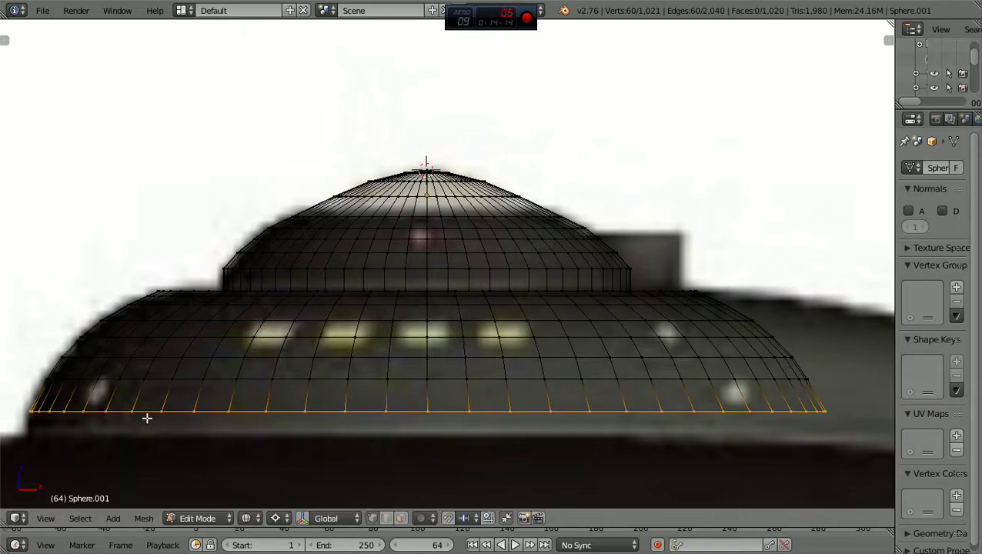
pyautogui.press('e')
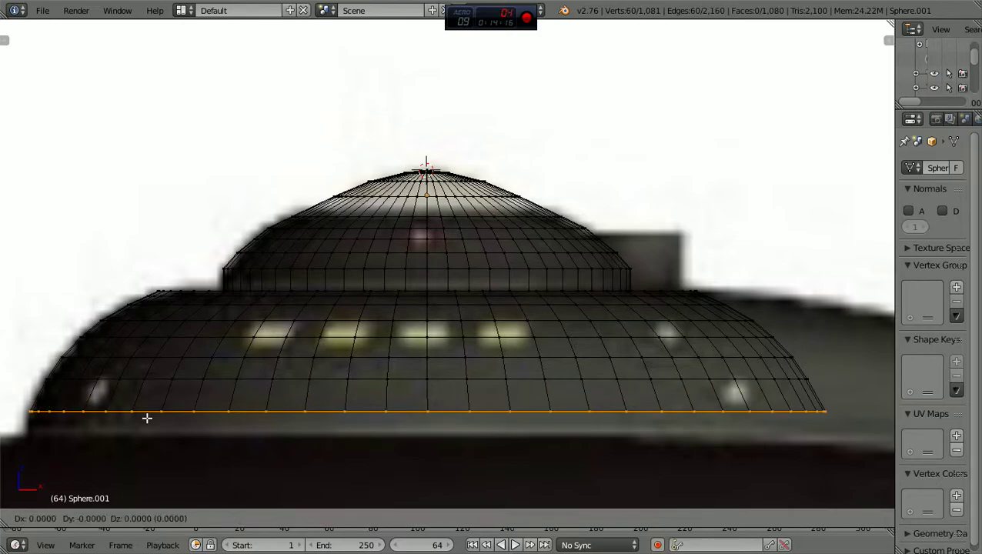
pyautogui.press('z')
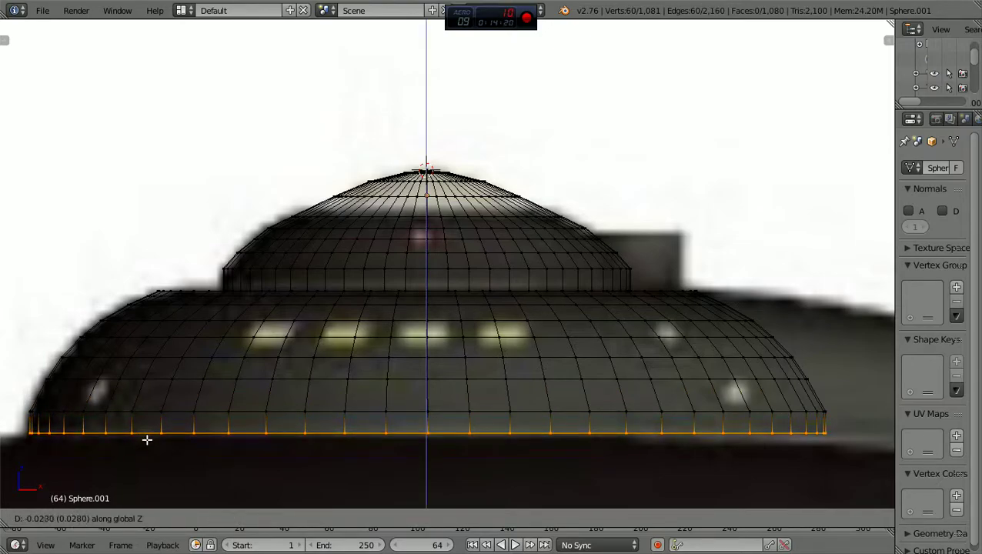
pyautogui.click(147, 440)
pyautogui.press('s')
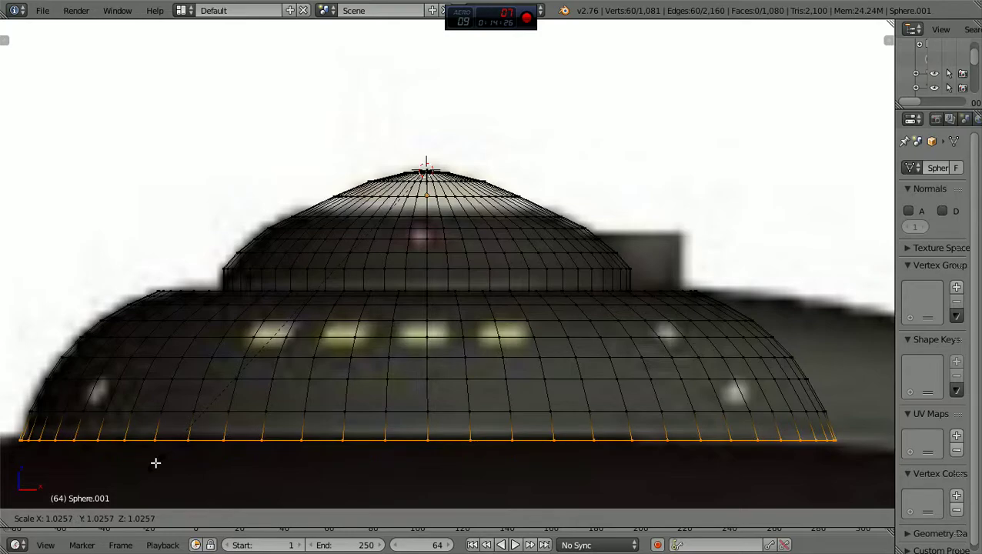
pyautogui.click(151, 450)
pyautogui.scroll(-4, 154, 447)
# Switch to solid shading and orbit around the dome, checking it from the left side against the references
pyautogui.scroll(1, 160, 436)
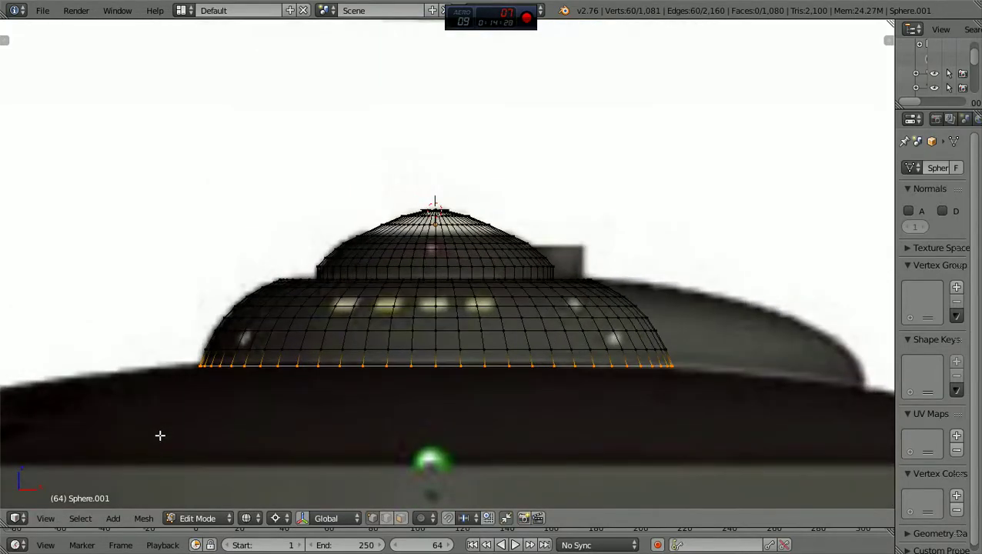
pyautogui.hotkey('alt', 'z')
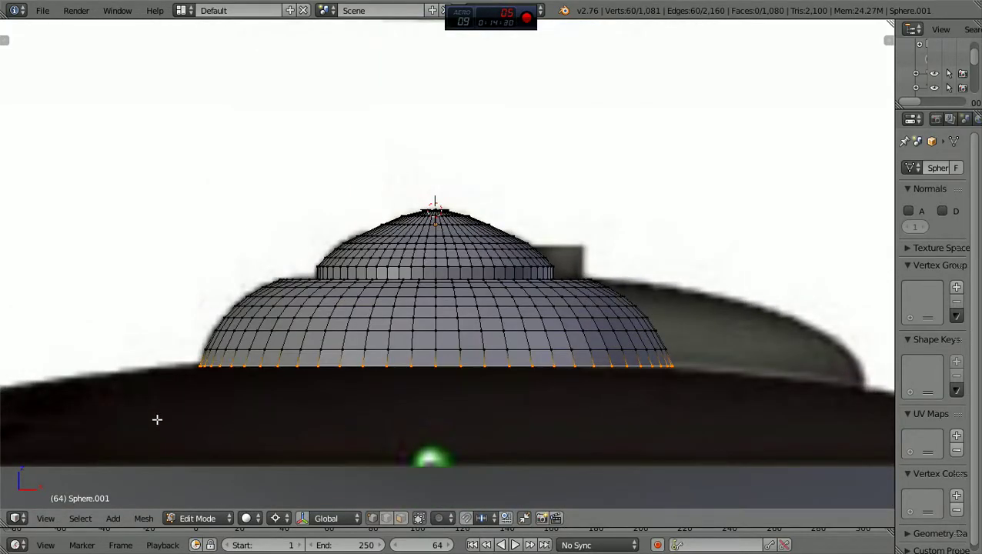
pyautogui.scroll(-1, 157, 420)
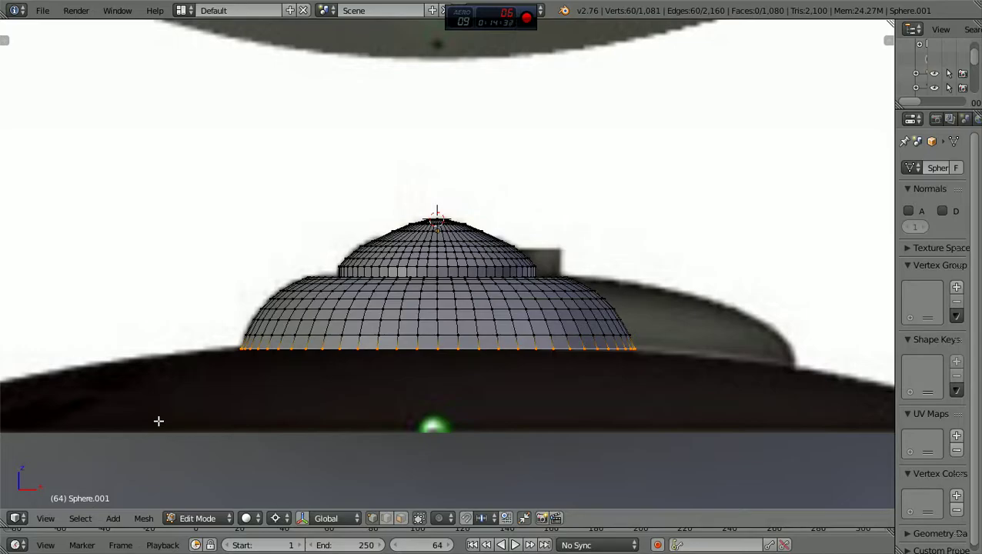
pyautogui.moveTo(284, 378); pyautogui.dragTo(693, 391, button='middle')
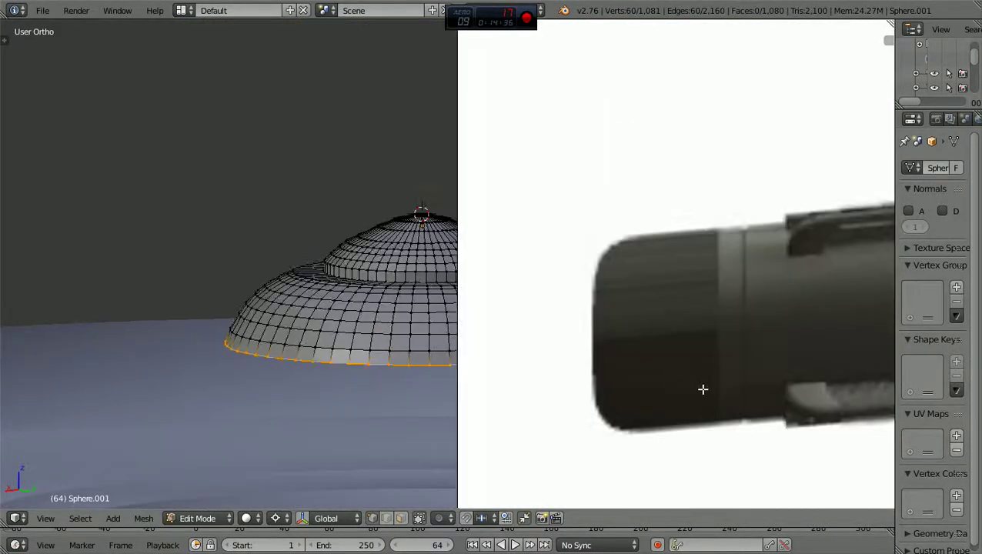
pyautogui.scroll(-6, 710, 386)
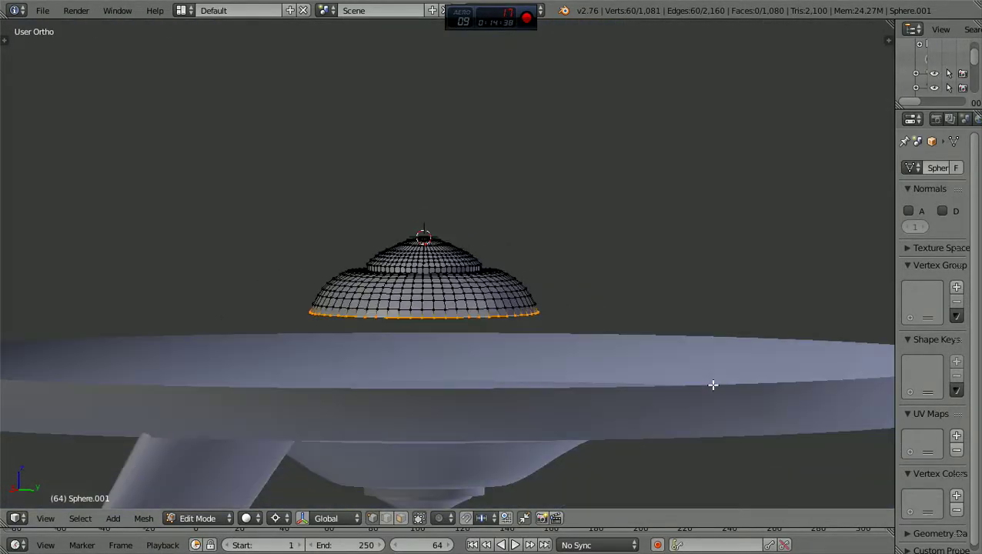
pyautogui.moveTo(713, 385); pyautogui.dragTo(439, 401, button='middle')
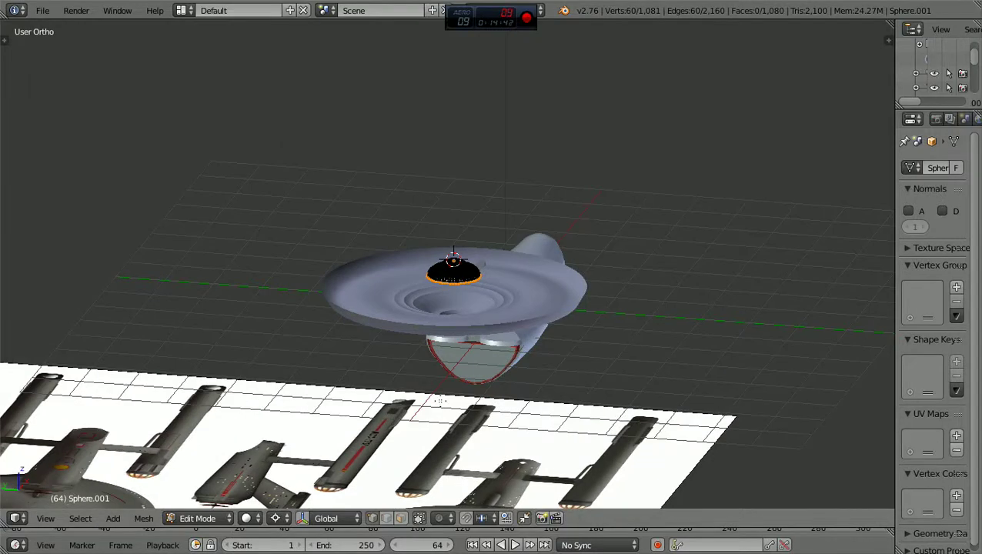
pyautogui.press('ctrl+KP_3')
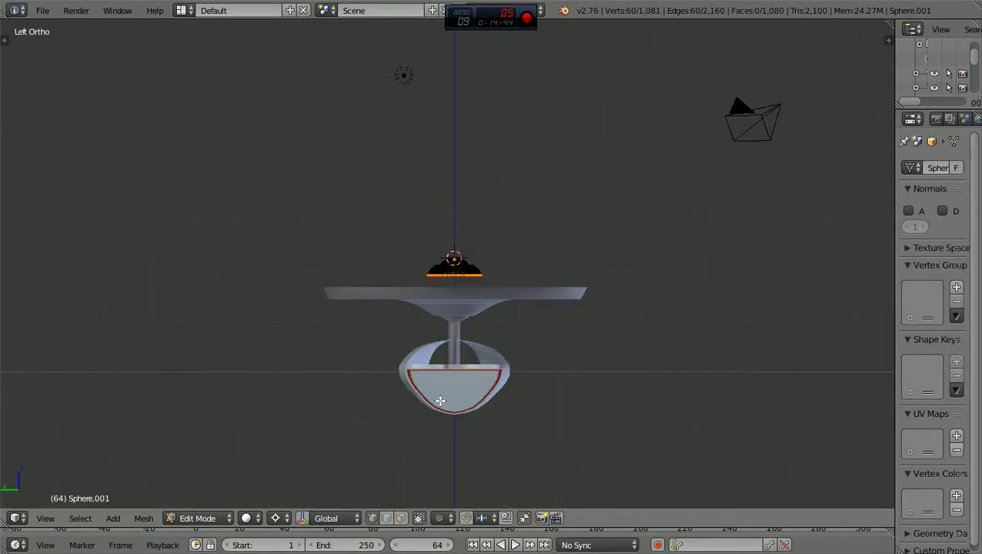
pyautogui.scroll(8, 440, 400)
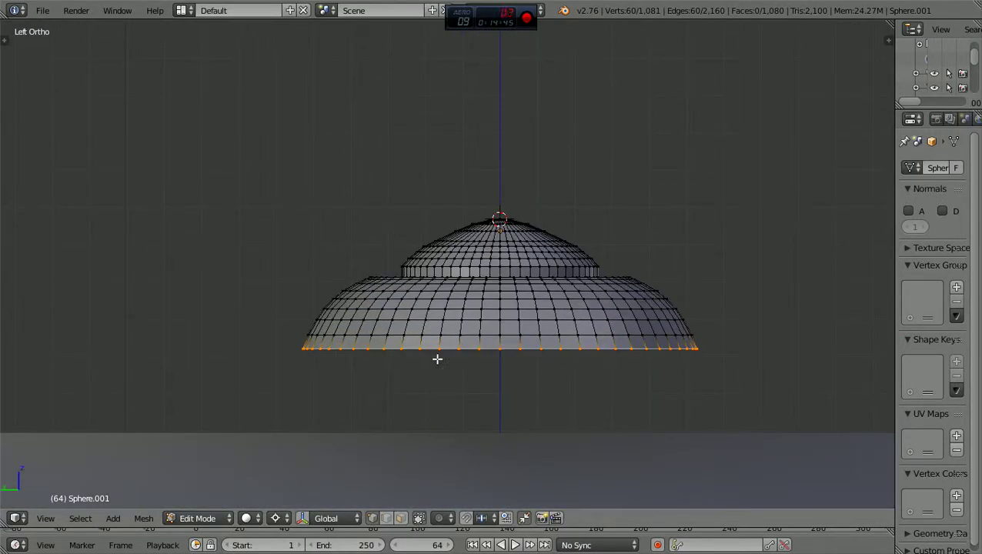
pyautogui.moveTo(465, 337); pyautogui.dragTo(257, 339, button='middle')
pyautogui.scroll(3, 541, 321)
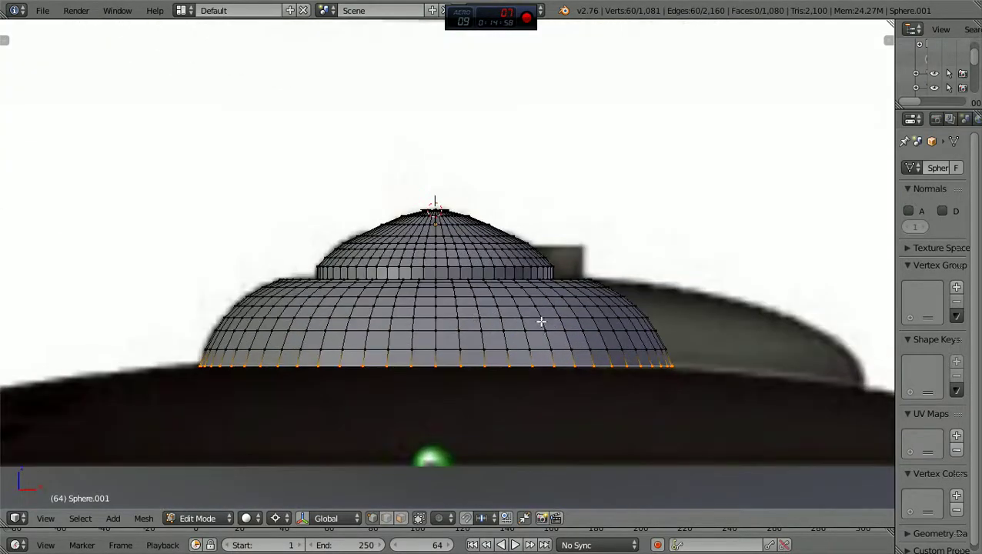
# Extrude the skirt's bottom ring straight down into one more short step
pyautogui.scroll(-1, 649, 380)
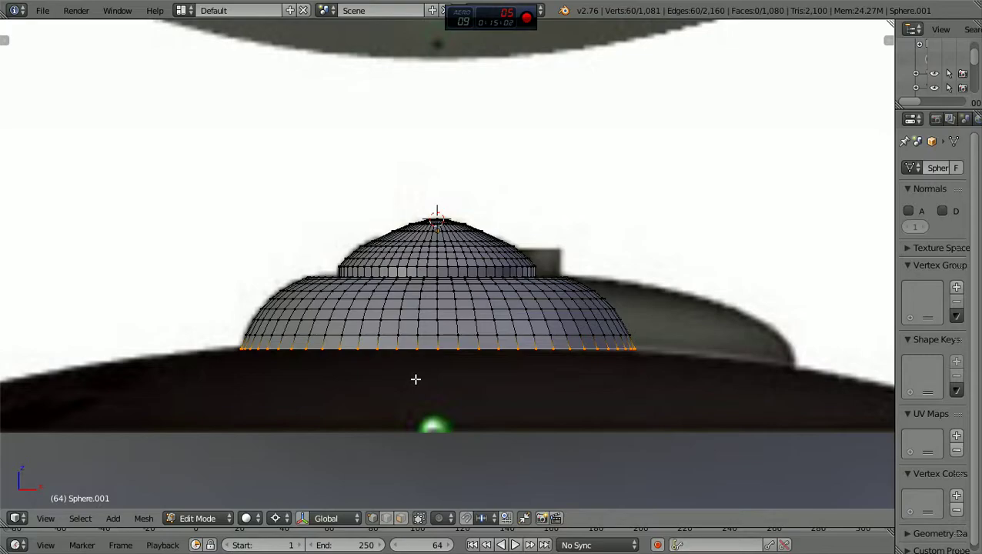
pyautogui.scroll(2, 447, 380)
pyautogui.scroll(-1, 452, 375)
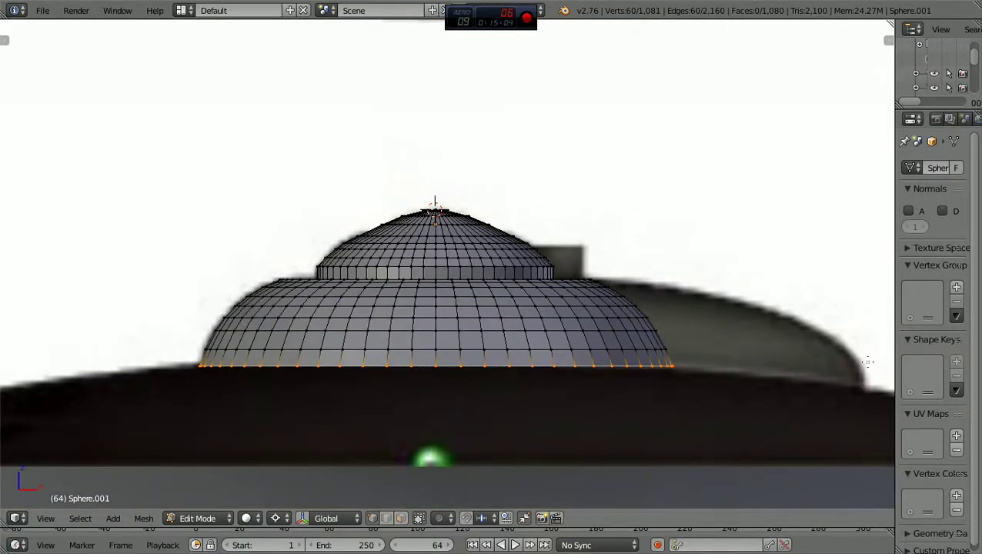
pyautogui.scroll(2, 868, 363)
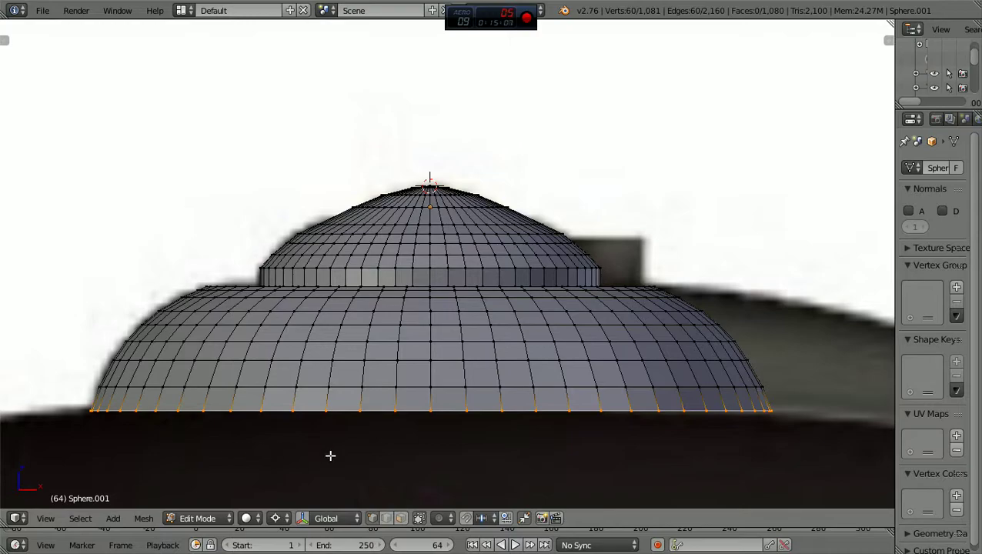
pyautogui.press('e')
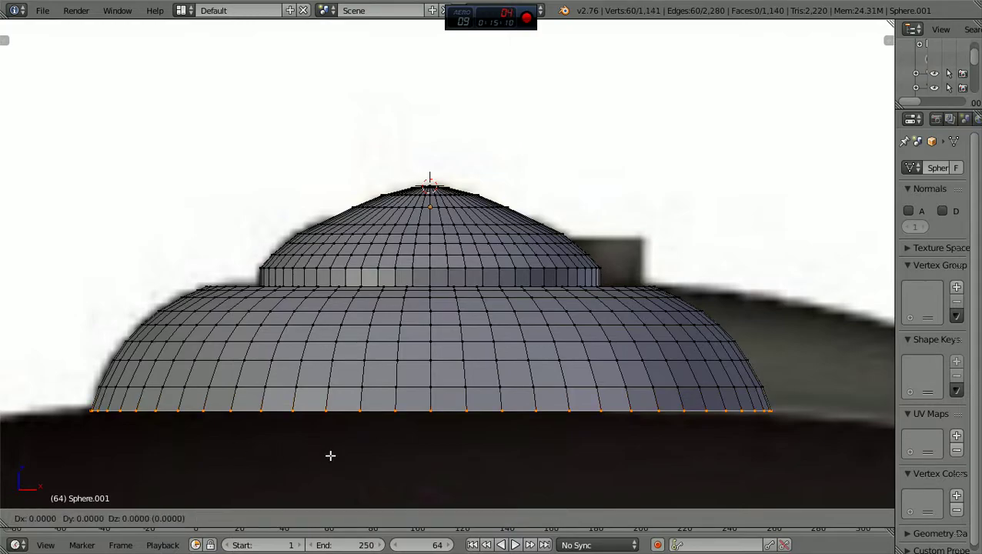
pyautogui.press('z')
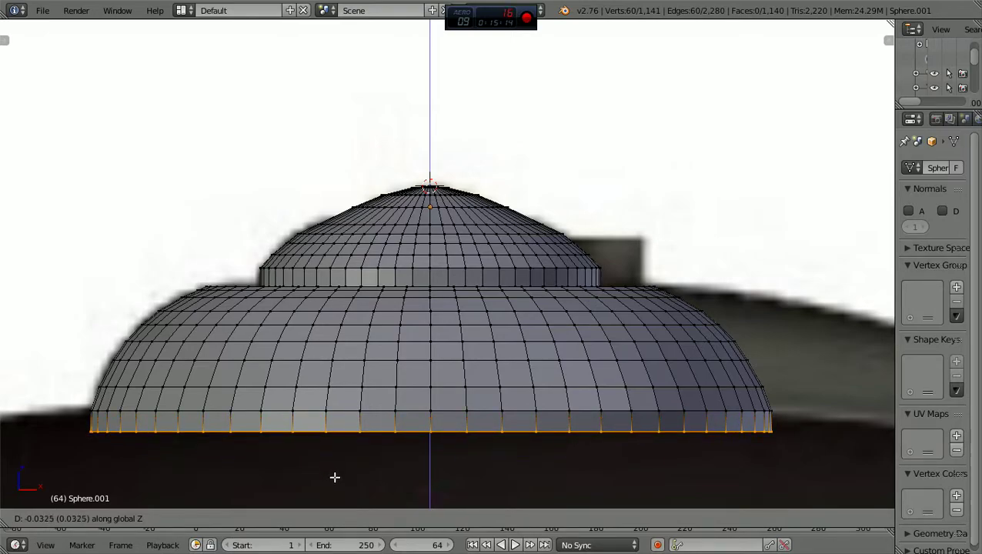
pyautogui.click(332, 475)
# Widen the new bottom ring about 1.016 times and deselect all vertices
pyautogui.press('s')
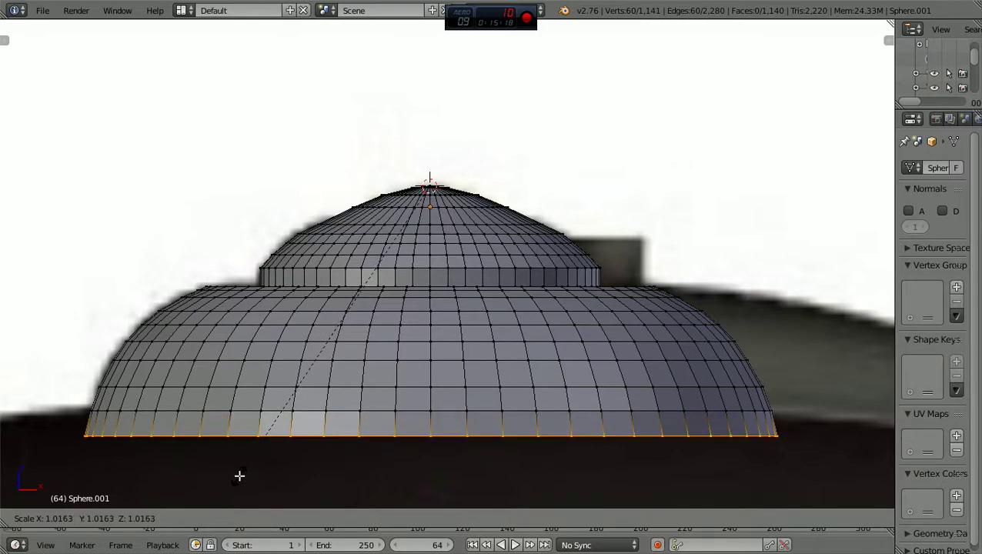
pyautogui.click(239, 476)
pyautogui.scroll(-2, 259, 472)
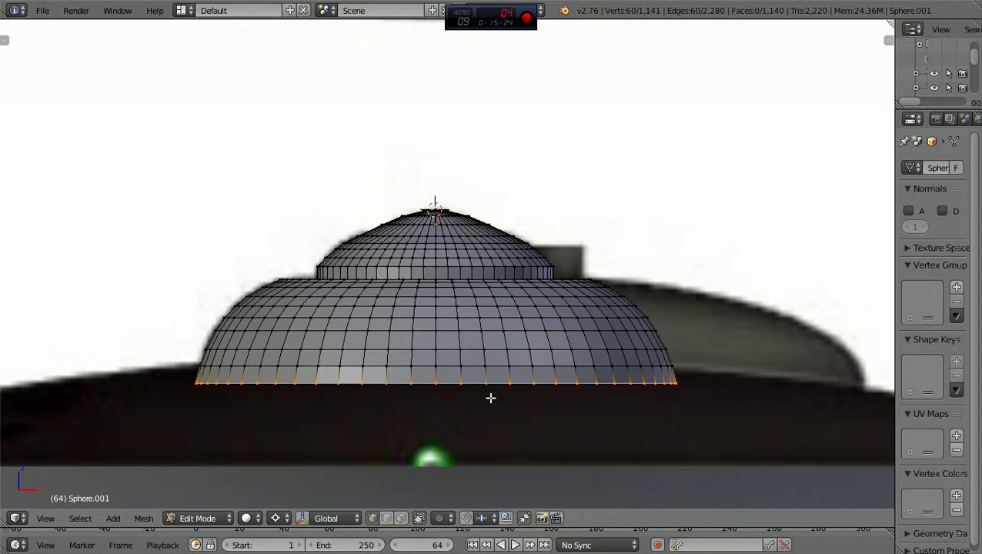
pyautogui.press('a')
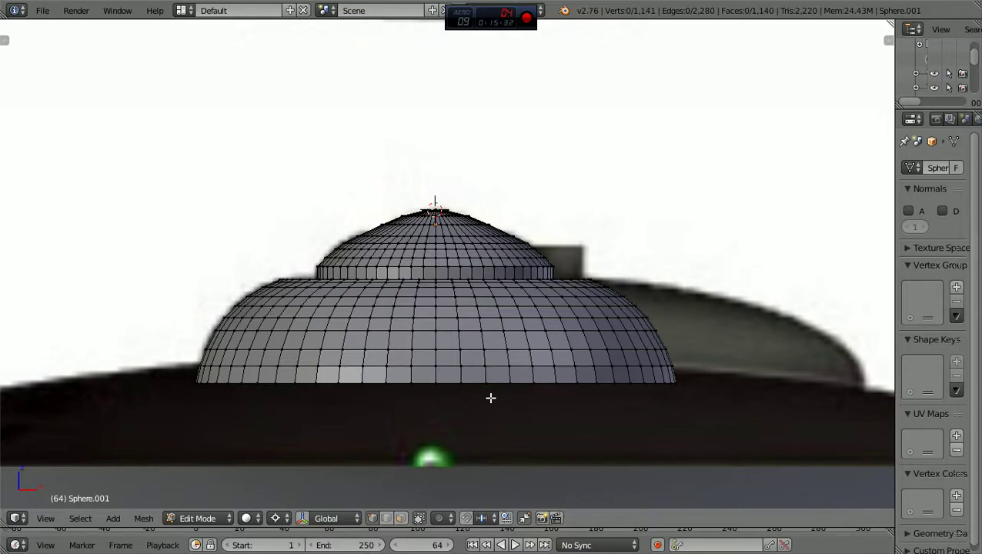
pyautogui.press('KP_7')
# Switch to wireframe and inspect the saucer from below before returning to top view
pyautogui.scroll(-4, 515, 324)
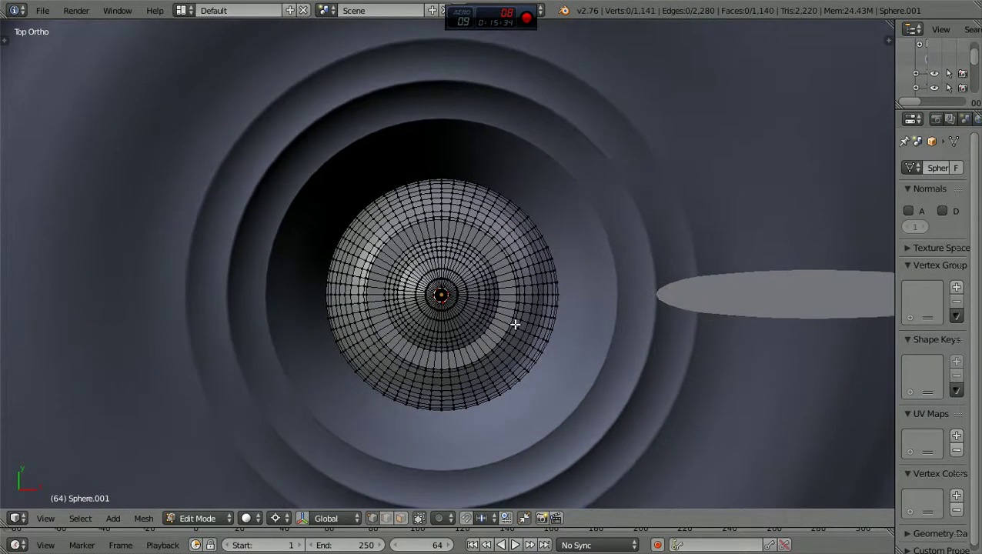
pyautogui.press('z')
pyautogui.scroll(1, 515, 324)
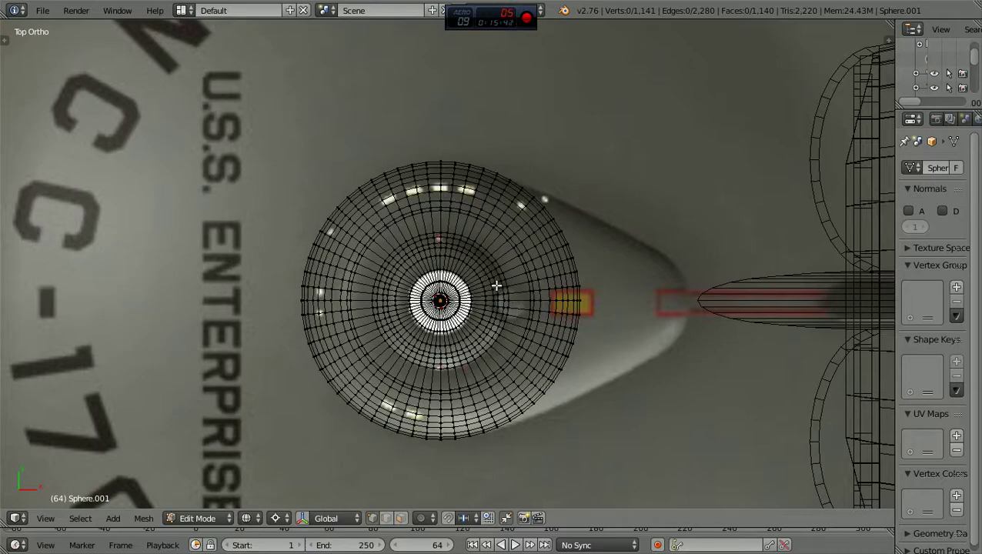
pyautogui.scroll(3, 497, 286)
pyautogui.scroll(3, 497, 286)
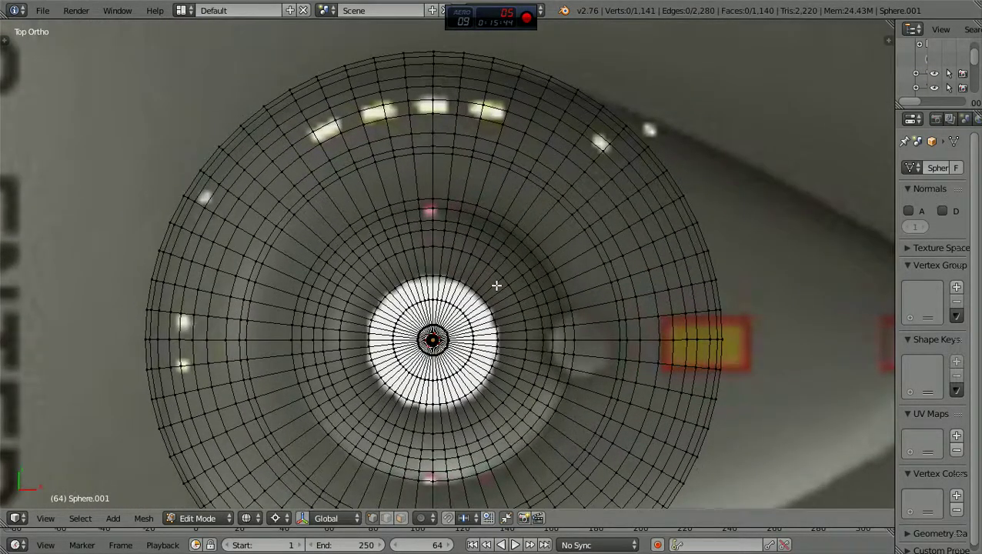
pyautogui.scroll(-3, 497, 285)
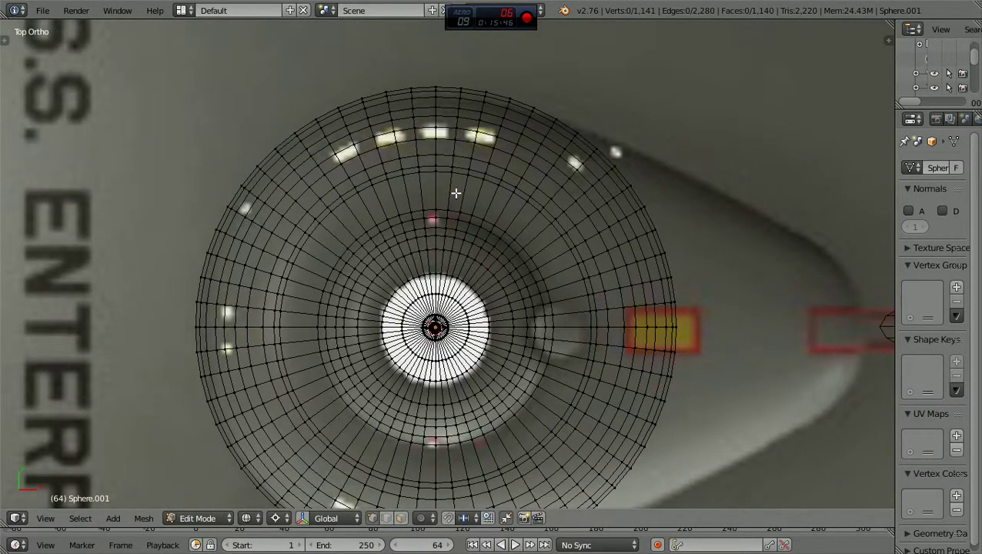
pyautogui.scroll(-1, 456, 194)
pyautogui.moveTo(456, 193)
pyautogui.mouseDown(button='middle')
pyautogui.moveTo(456, 109)
pyautogui.moveTo(461, 179)
pyautogui.mouseUp(button='middle')
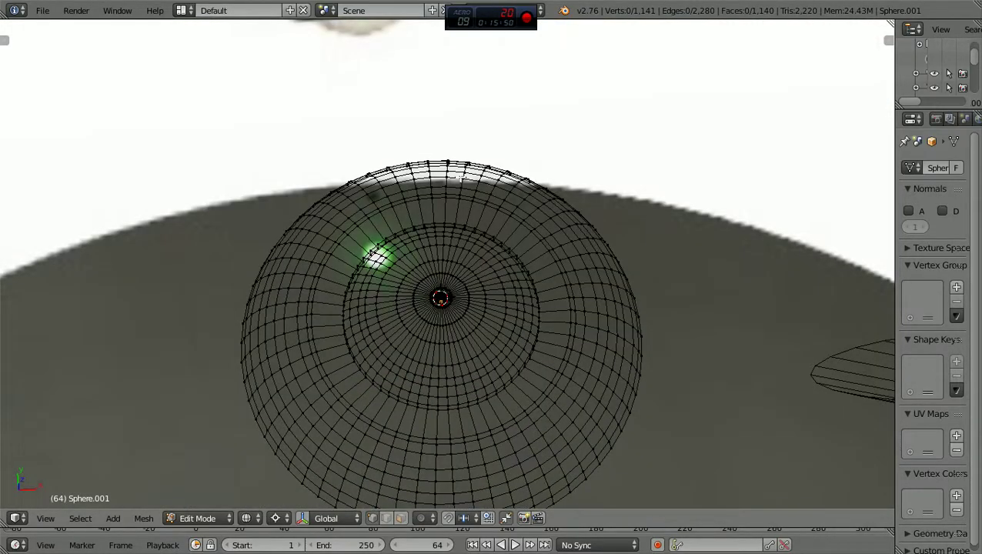
pyautogui.press('KP_7')
pyautogui.scroll(2, 460, 178)
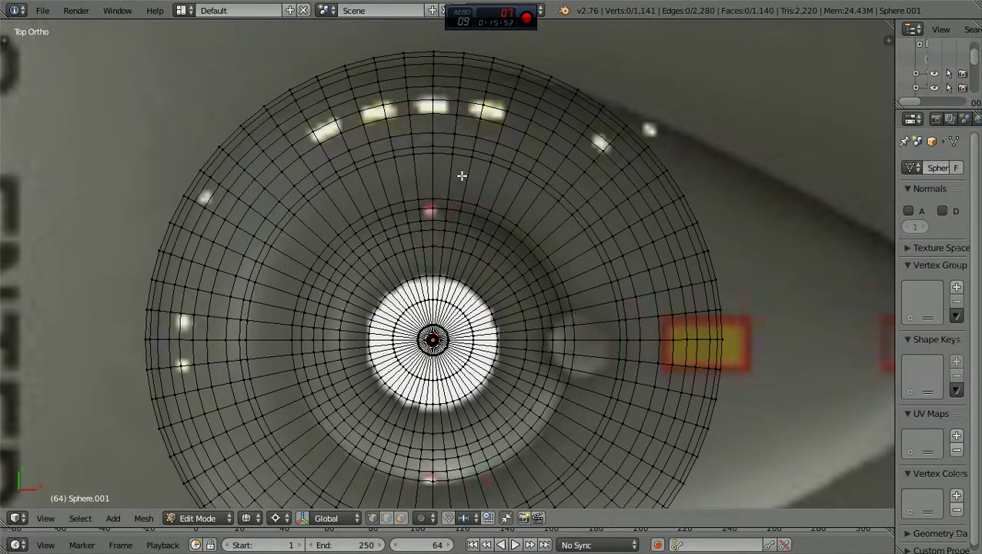
pyautogui.scroll(-1, 459, 177)
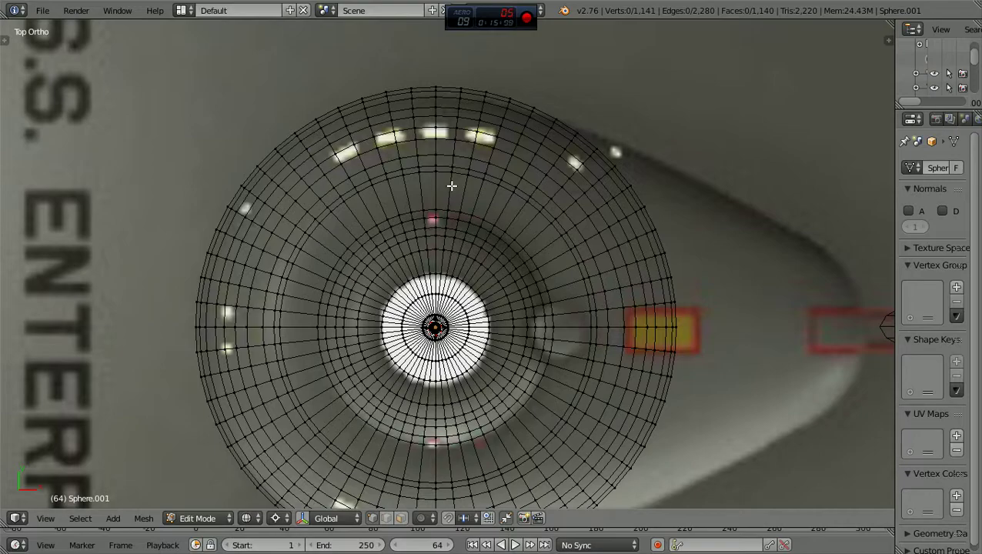
# Box-select two areas of faces along the dome's upper-right rim
pyautogui.press('b')
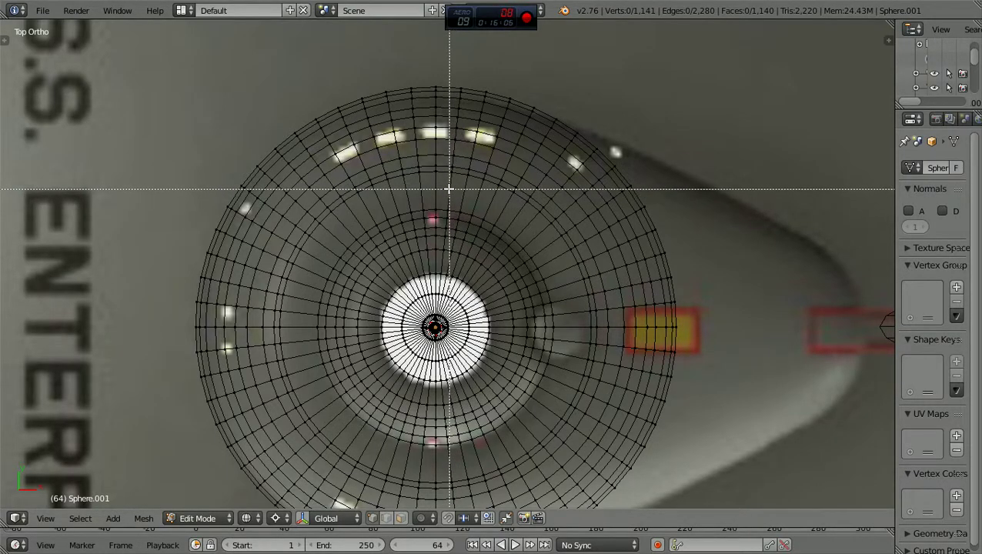
pyautogui.moveTo(448, 189); pyautogui.dragTo(579, 53)
pyautogui.press('b')
pyautogui.moveTo(499, 218); pyautogui.dragTo(625, 110)
pyautogui.keyDown('ctrl'); pyautogui.scroll(-4, 565, 317); pyautogui.keyUp('ctrl')
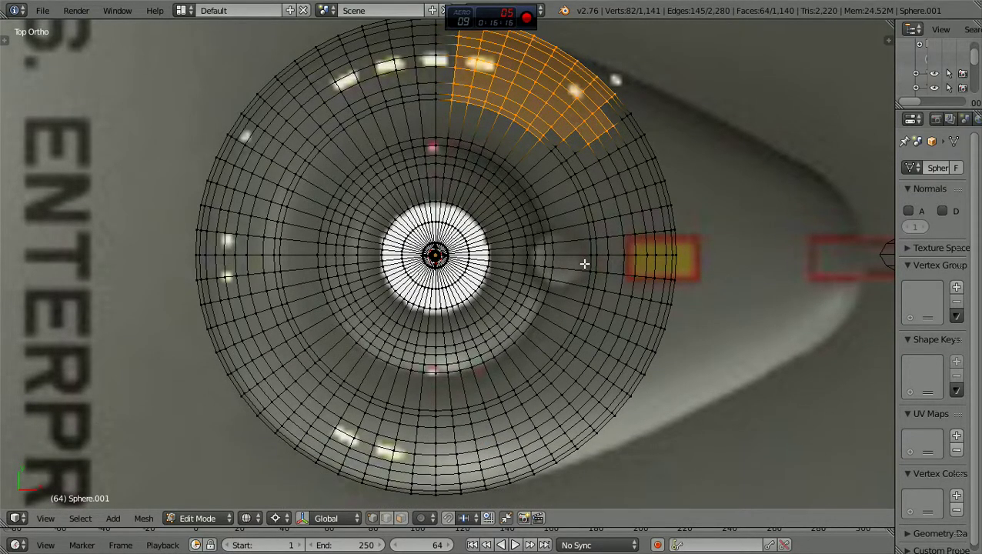
# Switch to solid shading and clear the face selection
pyautogui.press('h')
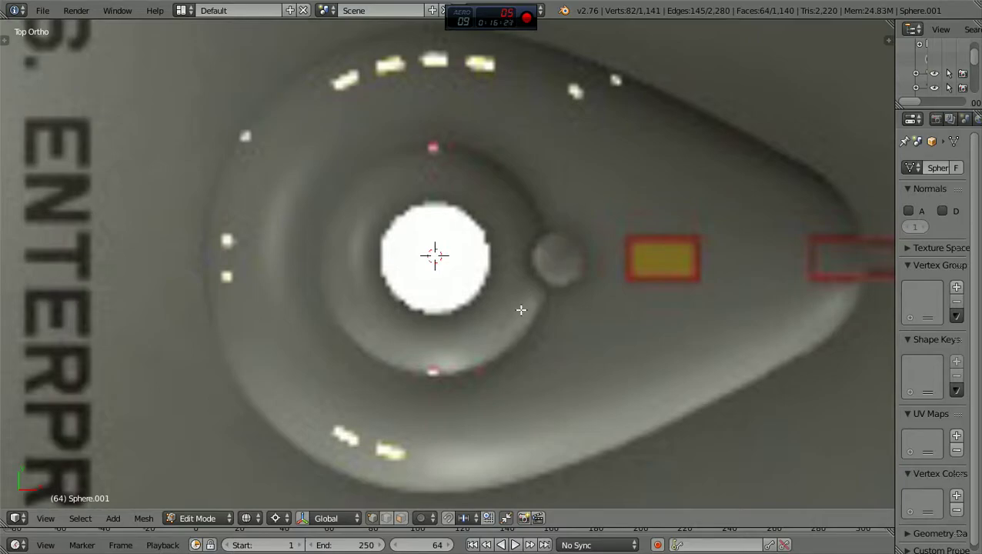
pyautogui.scroll(-4, 521, 310)
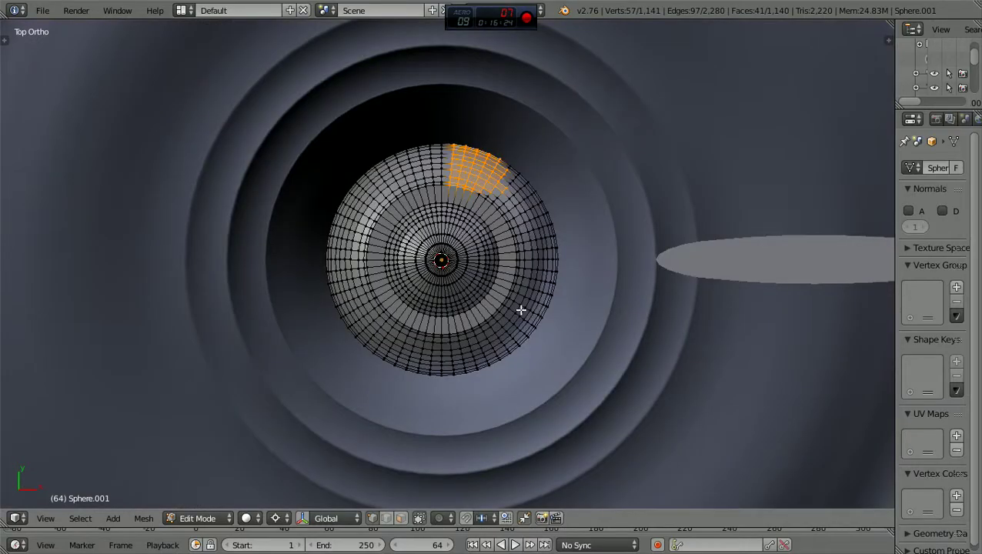
pyautogui.scroll(3, 522, 310)
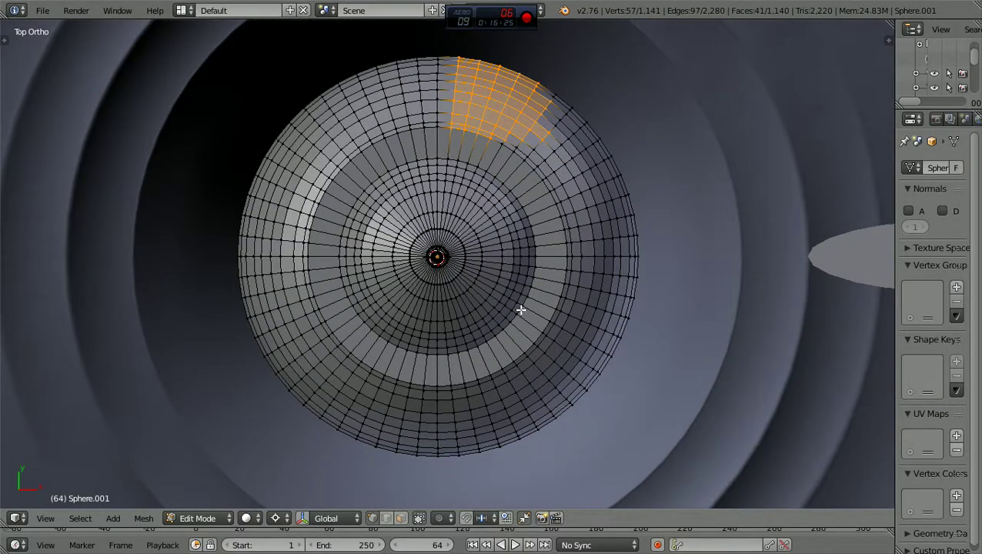
pyautogui.press('a')
pyautogui.press('a')
pyautogui.press('a')
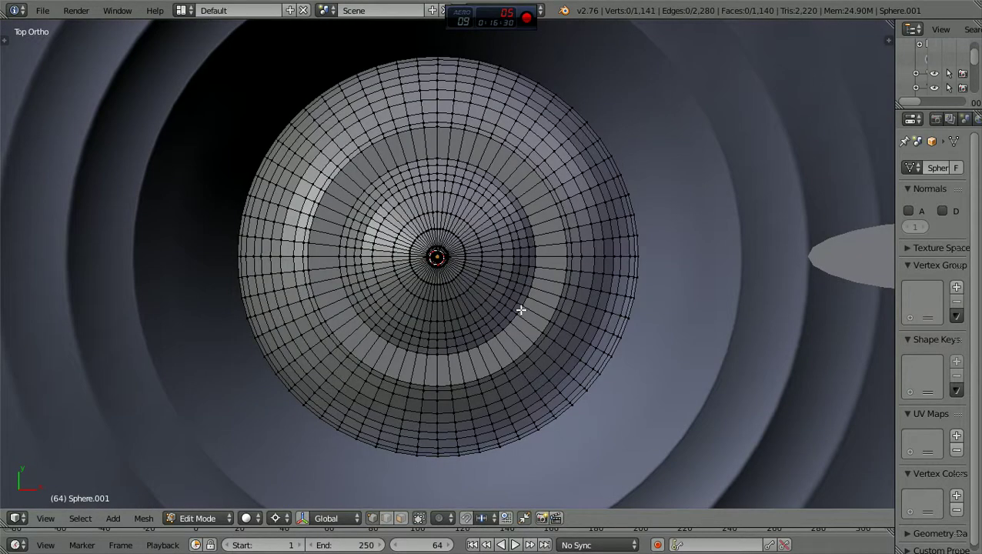
pyautogui.scroll(3, 522, 309)
pyautogui.scroll(-2, 519, 309)
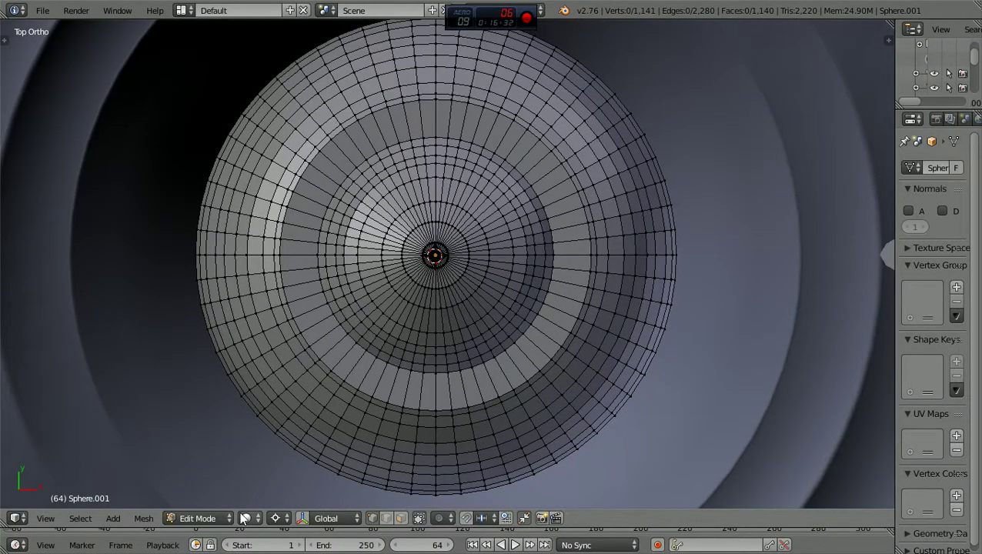
# Go to Object Mode, select the sphere, and return it to Edit Mode
pyautogui.click(231, 519)
pyautogui.click(226, 502)
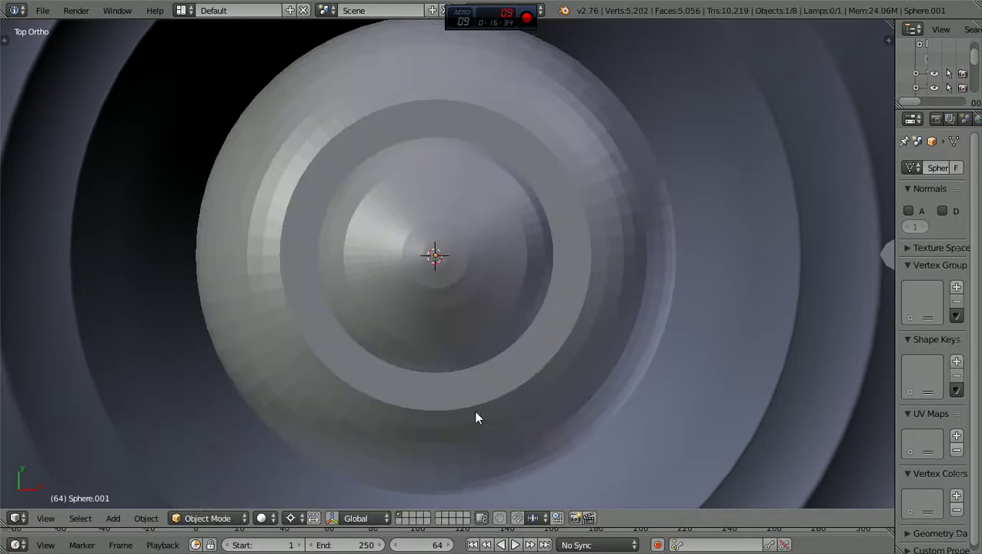
pyautogui.rightClick(557, 370)
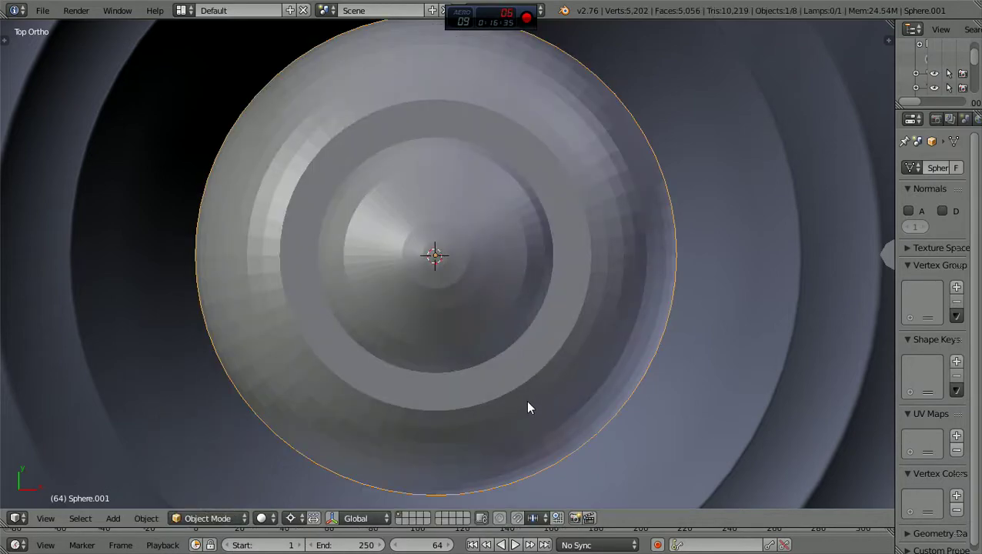
pyautogui.click(244, 519)
pyautogui.click(223, 486)
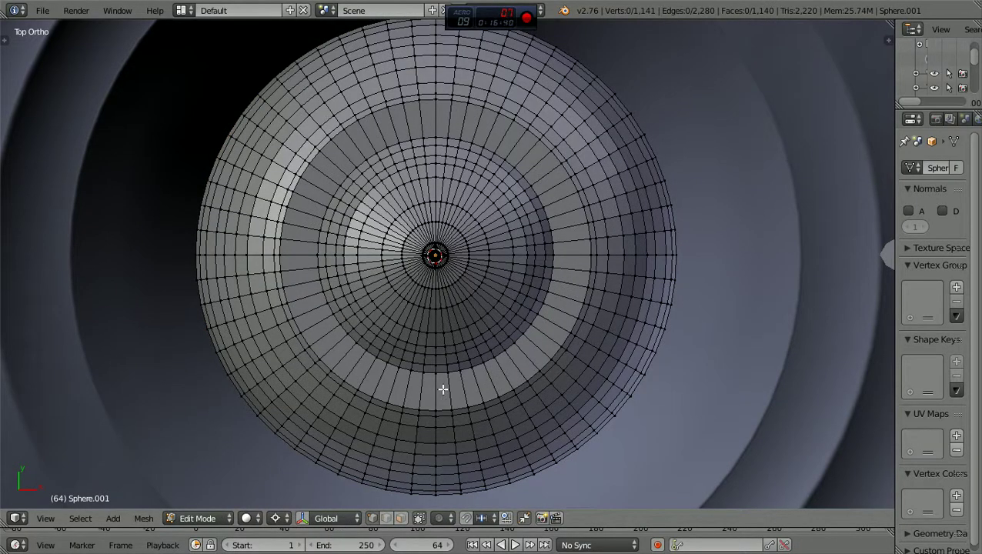
# In wireframe, lasso-select the rear half of the outer skirt rings plus the lower skirt faces
pyautogui.press('z')
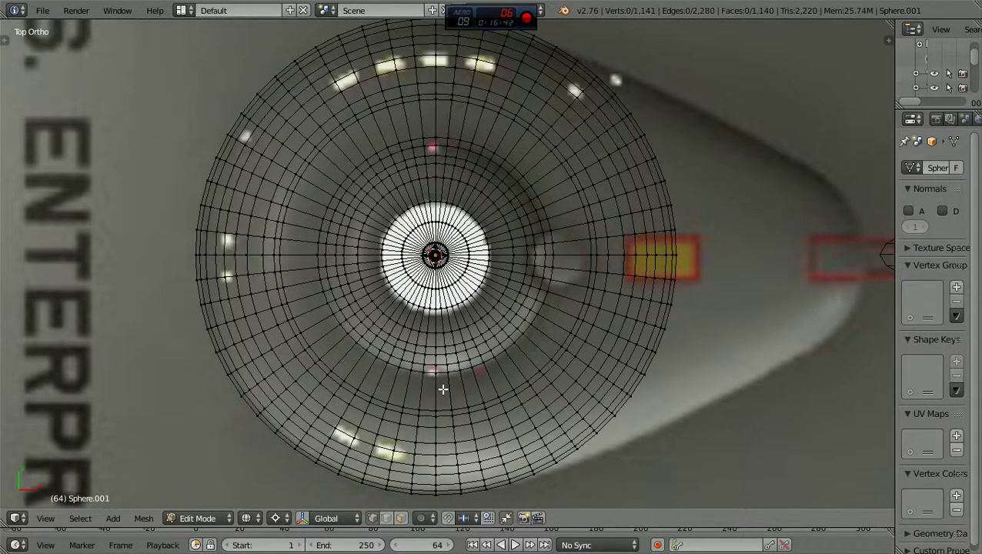
pyautogui.scroll(-1, 443, 389)
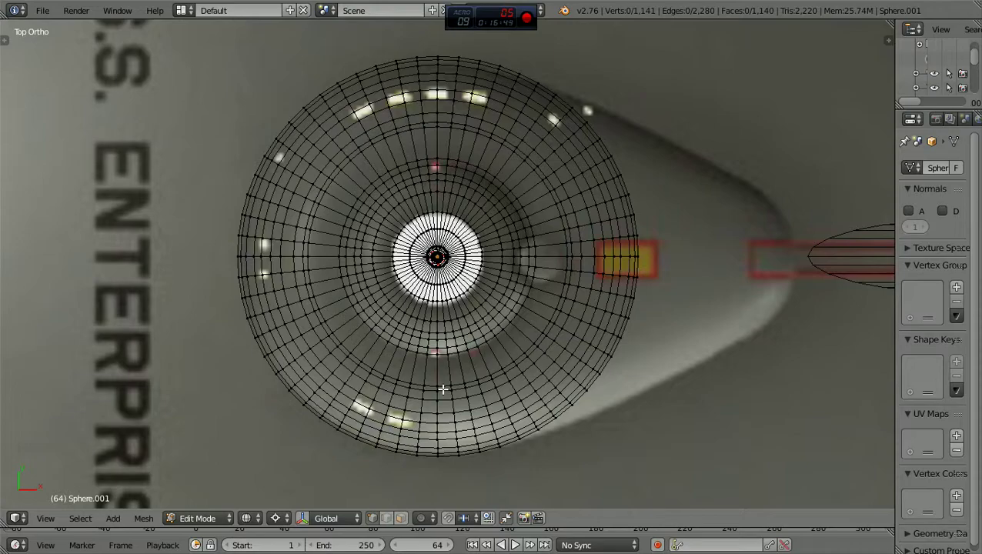
pyautogui.keyDown('shift'); pyautogui.scroll(2, 442, 389); pyautogui.keyUp('shift')
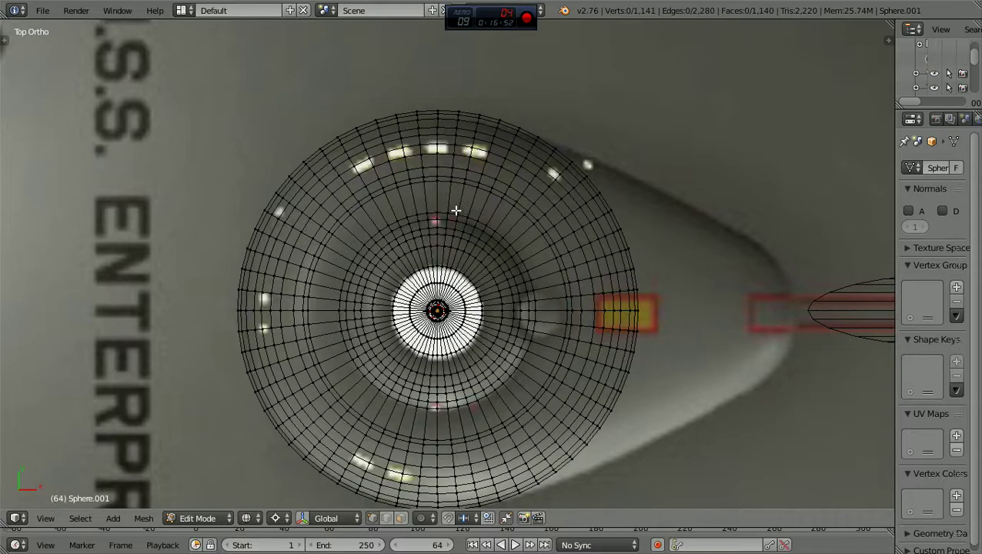
pyautogui.moveTo(446, 198)
pyautogui.keyDown('ctrl'); pyautogui.mouseDown()
pyautogui.moveTo(535, 241)
pyautogui.moveTo(556, 288)
pyautogui.moveTo(561, 337)
pyautogui.moveTo(524, 388)
pyautogui.moveTo(443, 431)
pyautogui.moveTo(455, 486)
pyautogui.moveTo(466, 498)
pyautogui.moveTo(501, 500)
pyautogui.moveTo(581, 484)
pyautogui.moveTo(644, 443)
pyautogui.moveTo(673, 330)
pyautogui.moveTo(670, 243)
pyautogui.moveTo(653, 178)
pyautogui.moveTo(582, 64)
pyautogui.moveTo(461, 47)
pyautogui.mouseUp(); pyautogui.keyUp('ctrl')
pyautogui.keyDown('shift'); pyautogui.scroll(-5, 454, 418); pyautogui.keyUp('shift')
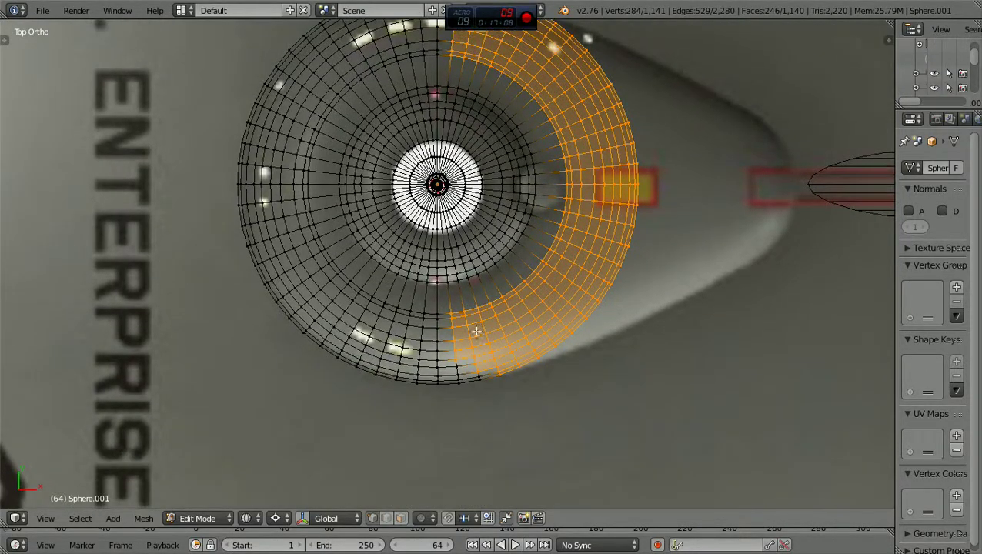
pyautogui.press('b')
pyautogui.moveTo(452, 465); pyautogui.dragTo(502, 320)
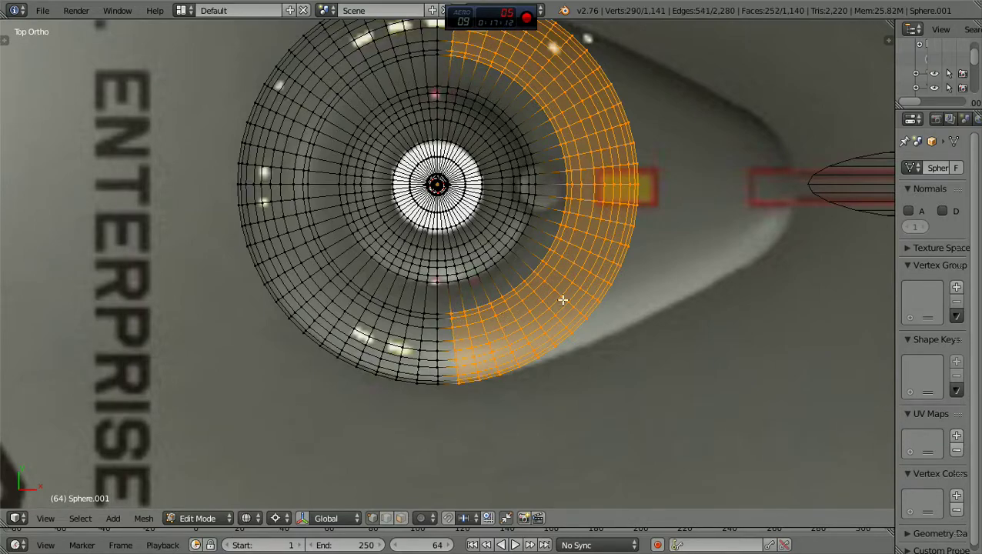
# Check the selection from the side, then return to the top wireframe view
pyautogui.scroll(-1, 563, 300)
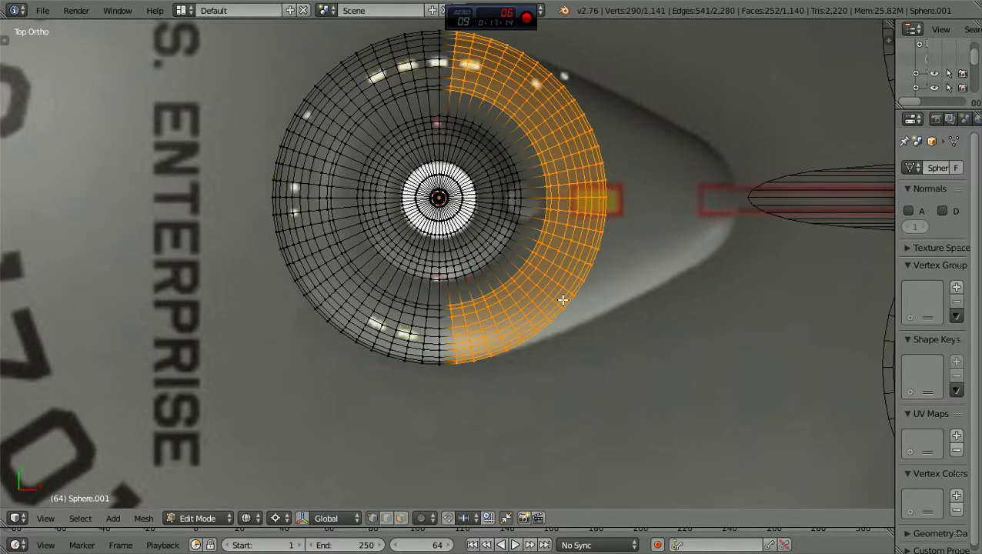
pyautogui.scroll(-3, 563, 300)
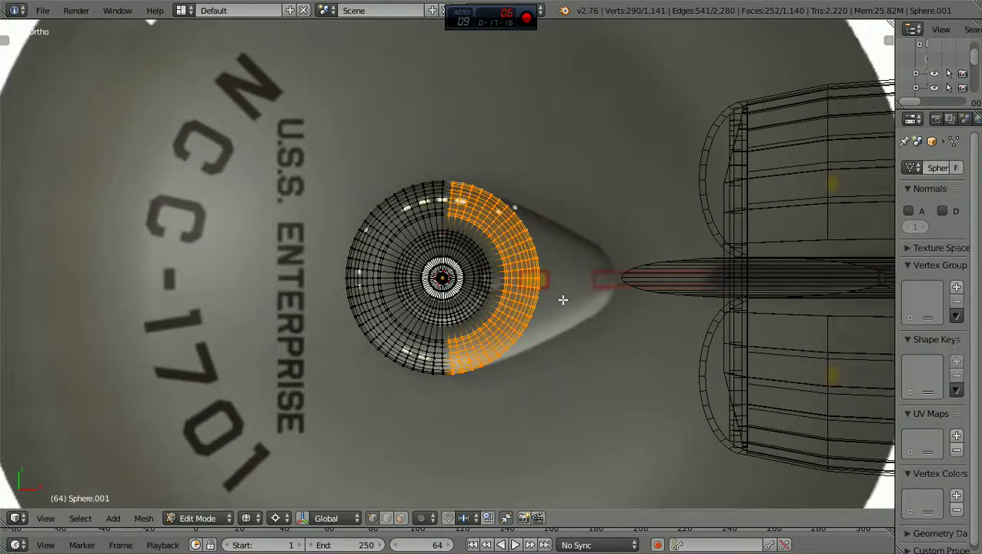
pyautogui.moveTo(563, 301); pyautogui.dragTo(572, 177, button='middle')
pyautogui.press('KP_7')
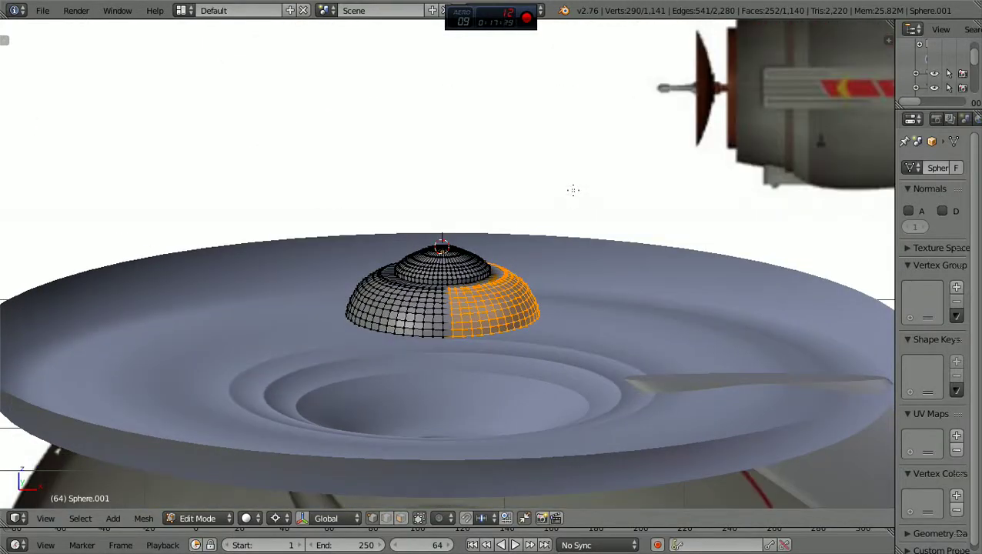
pyautogui.press('KP_1')
pyautogui.scroll(5, 607, 256)
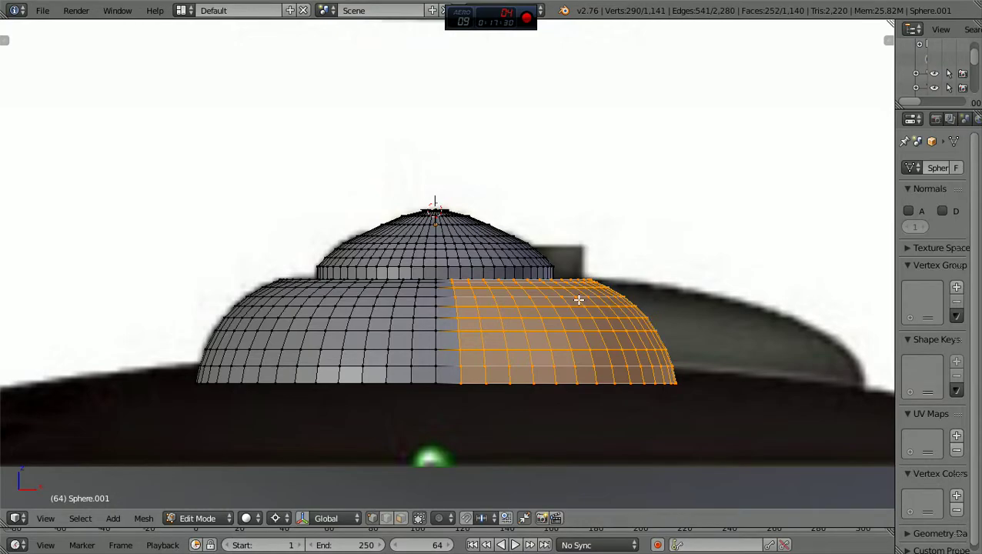
pyautogui.press('KP_7')
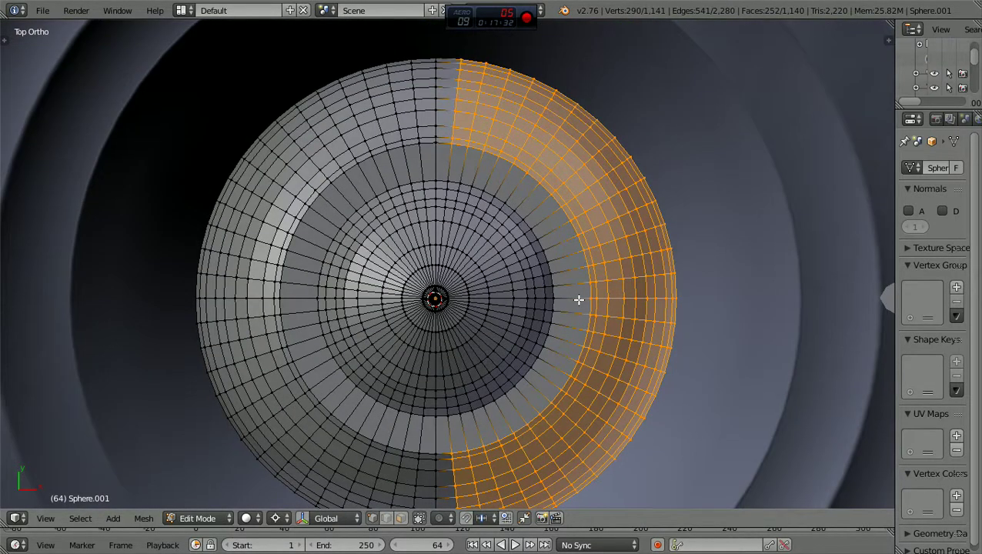
pyautogui.scroll(-2, 587, 290)
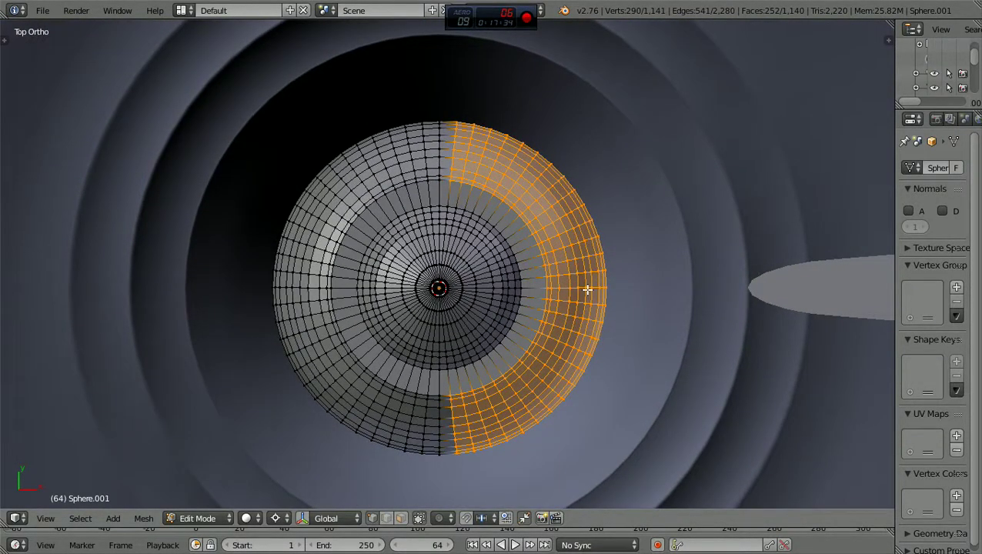
pyautogui.press('z')
pyautogui.press('KP_5')
pyautogui.press('KP_5')
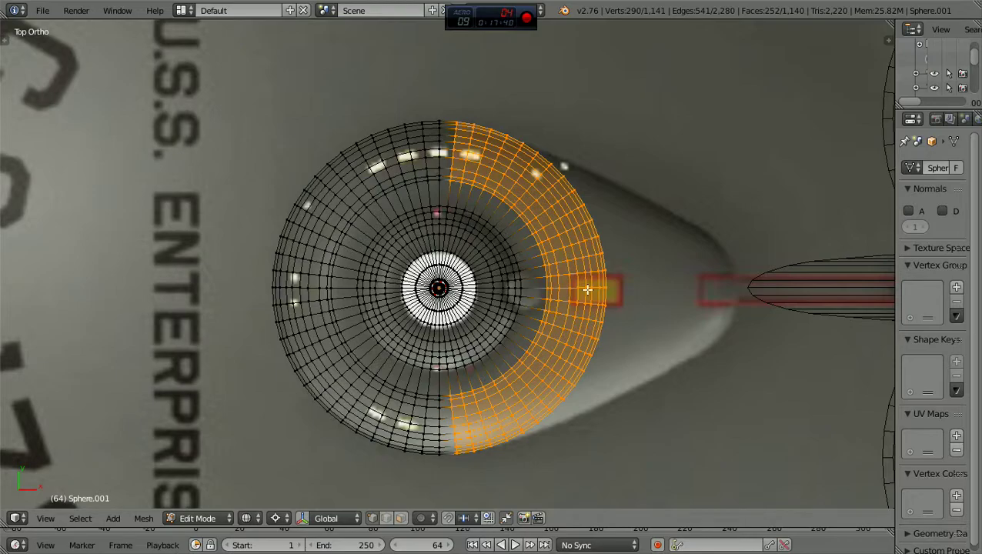
pyautogui.press('g')
# Shift the rear skirt about 0.125 along X toward the neck and scale it 0.95 along Y
pyautogui.press('x')
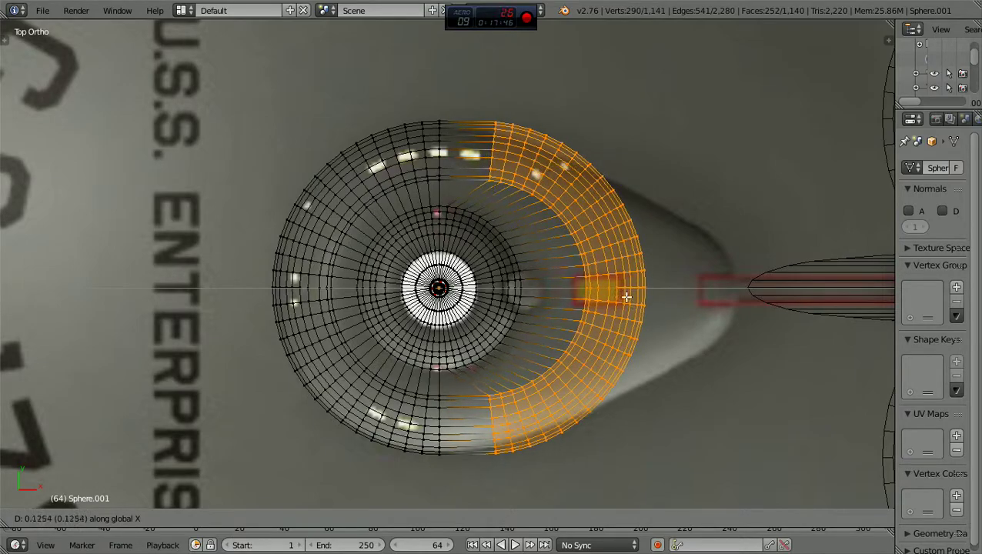
pyautogui.click(629, 297)
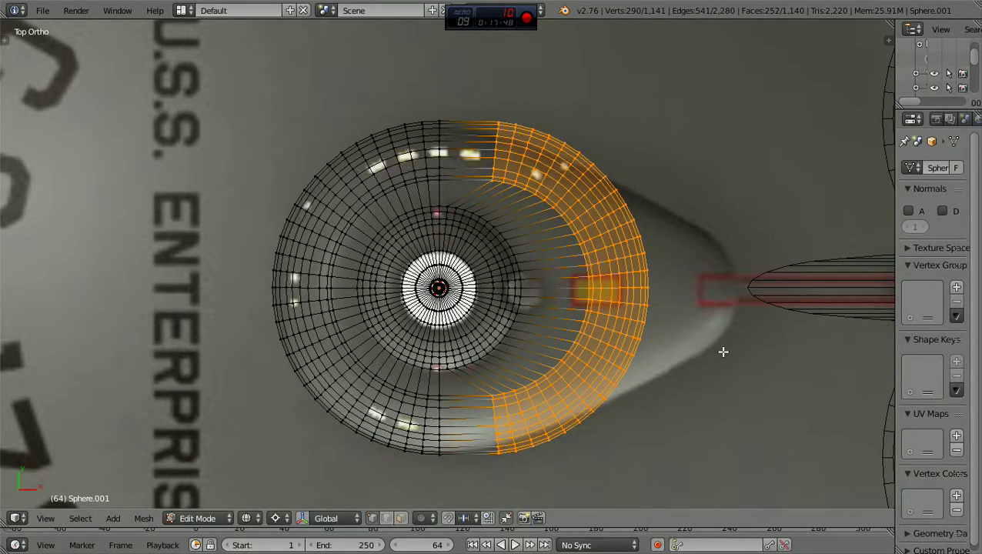
pyautogui.press('s')
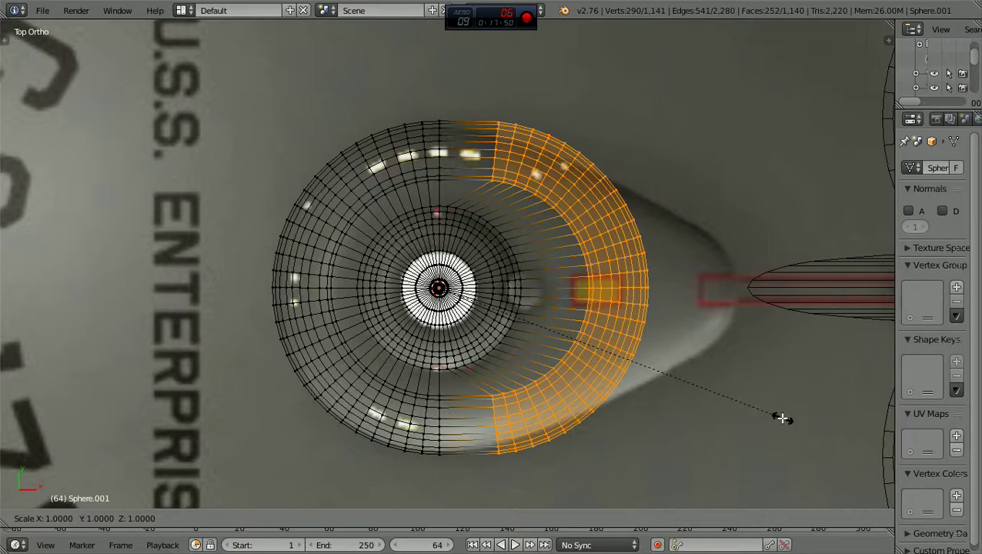
pyautogui.press('y')
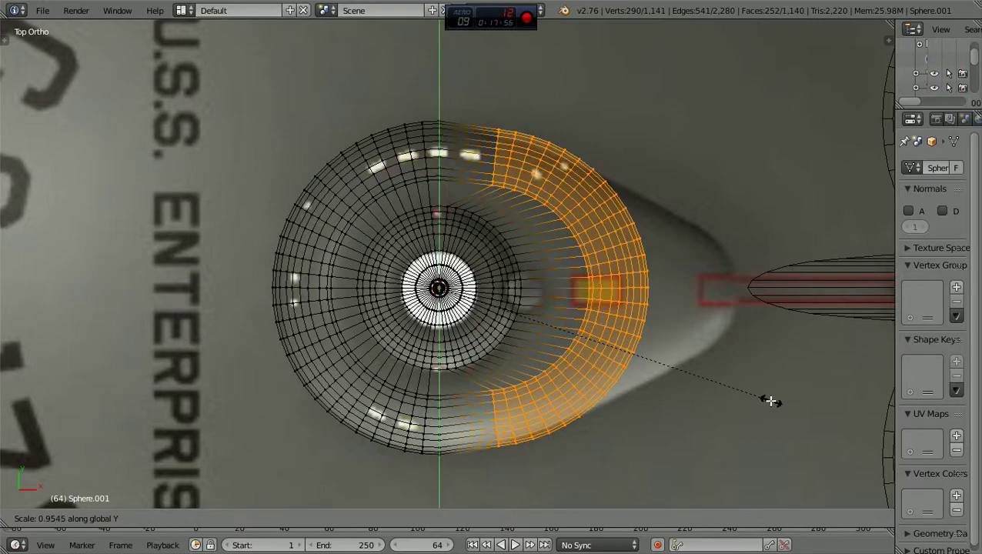
pyautogui.click(770, 401)
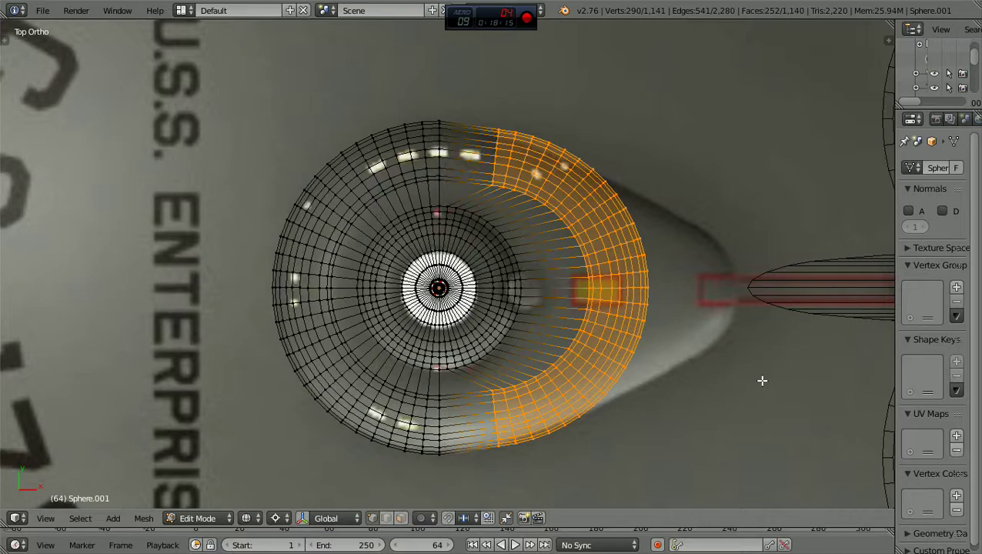
# Box-select the right half of the outer ring, adding the bottom seam vertices
pyautogui.press('a')
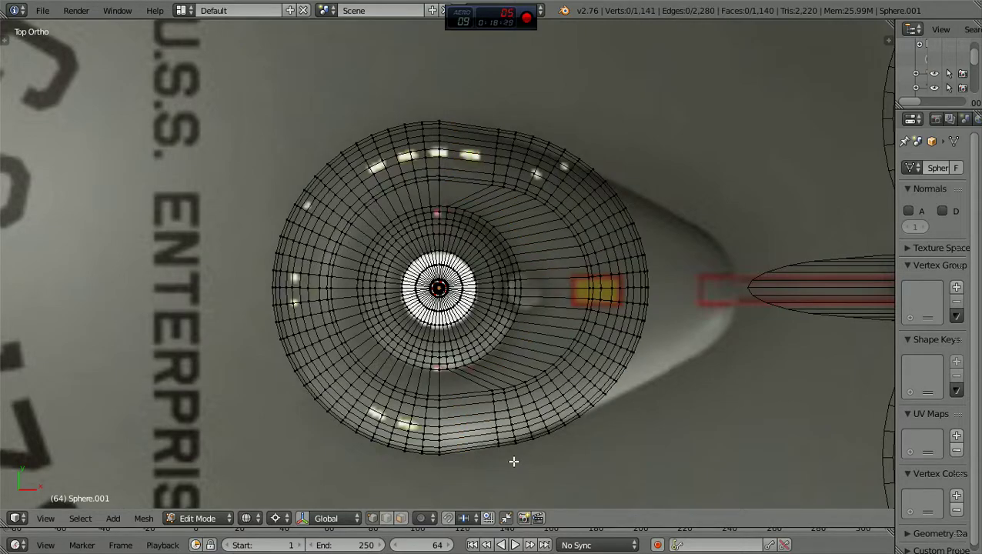
pyautogui.press('b')
pyautogui.moveTo(512, 462); pyautogui.dragTo(686, 97)
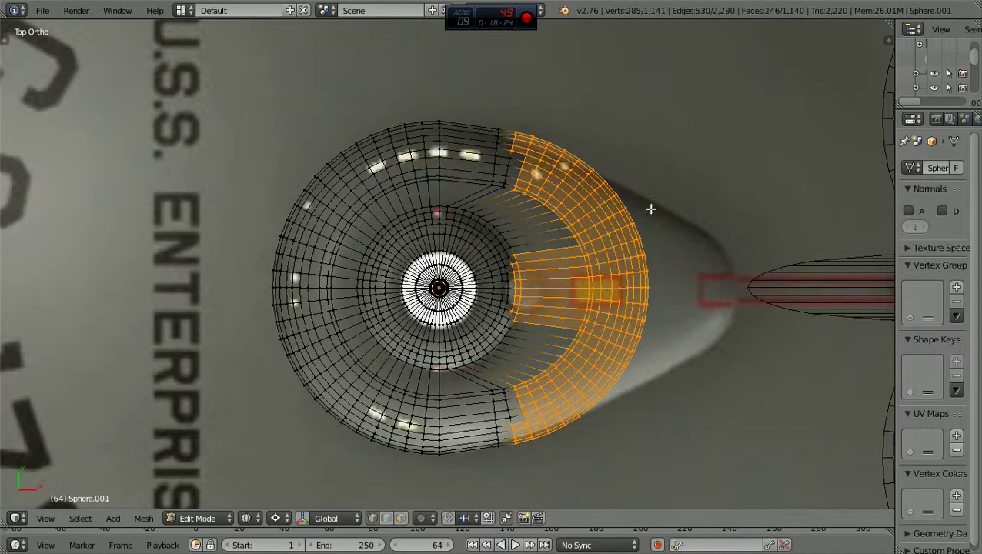
pyautogui.press('b')
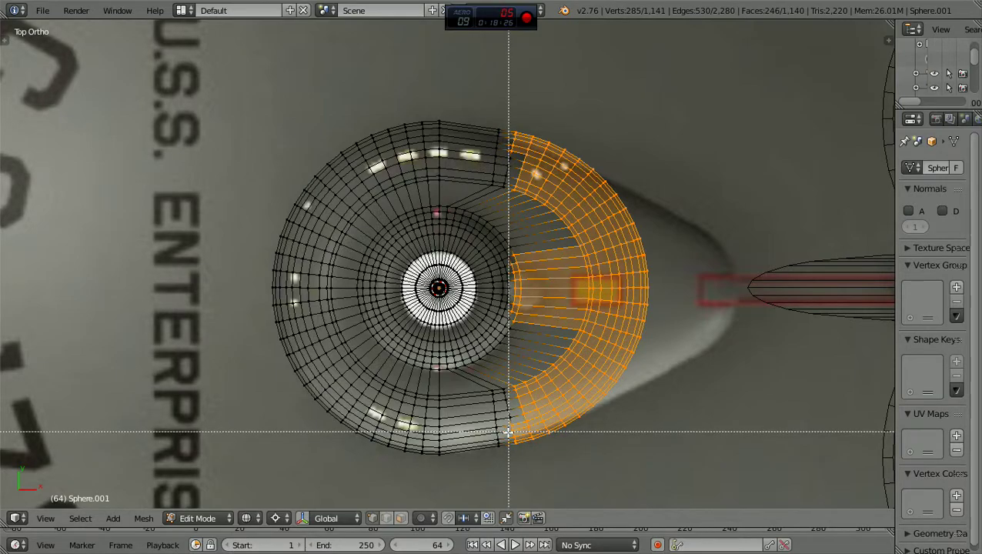
pyautogui.click(506, 431)
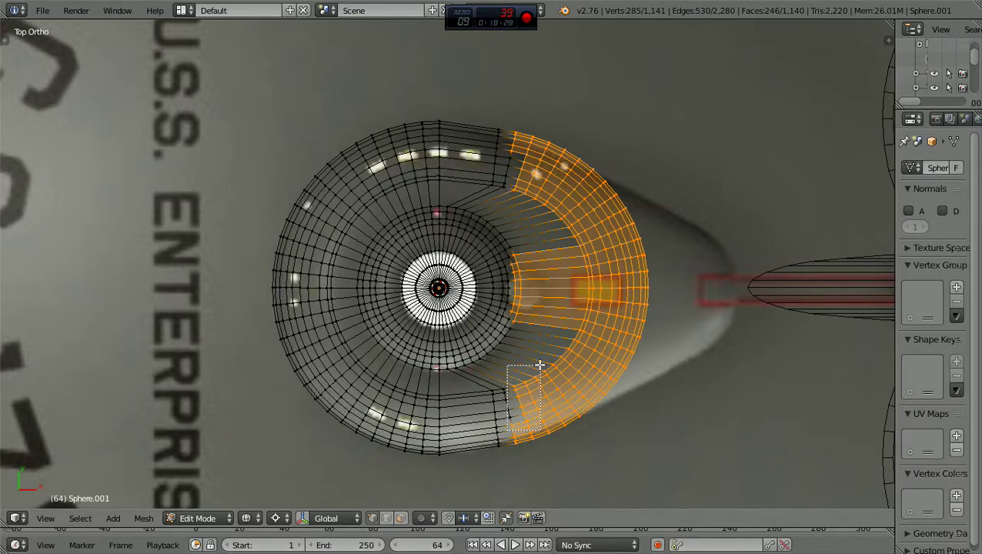
pyautogui.press('b')
pyautogui.moveTo(501, 416); pyautogui.dragTo(492, 360)
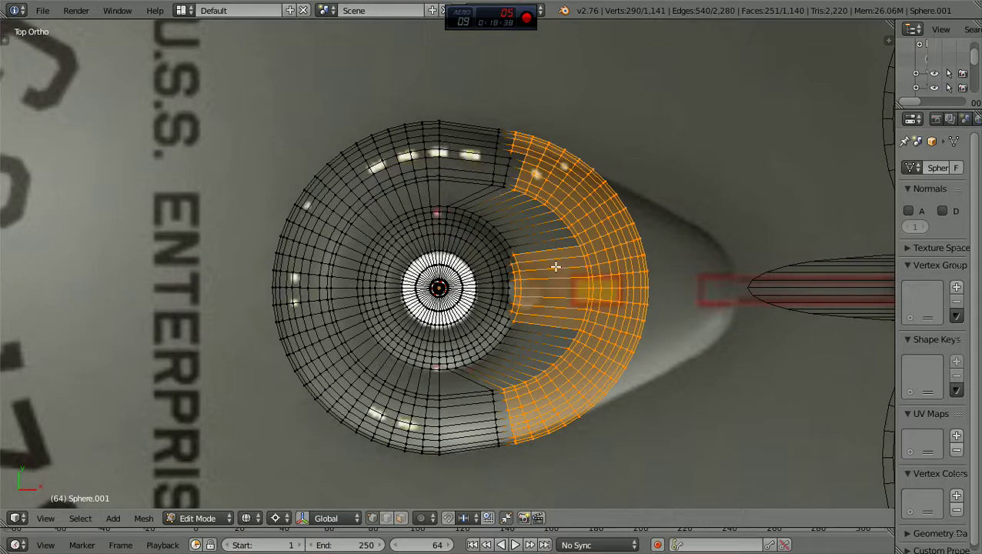
# Restart the selection, box-selecting lower-right, upper-right and middle ring faces to complete the half-ring
pyautogui.press('a')
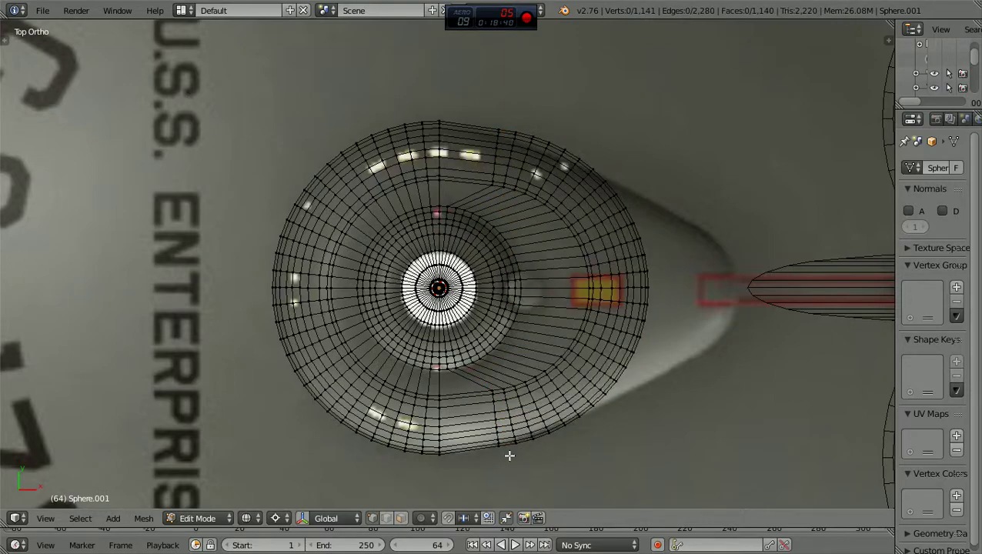
pyautogui.press('b')
pyautogui.moveTo(509, 456); pyautogui.dragTo(688, 347)
pyautogui.press('b')
pyautogui.moveTo(500, 431); pyautogui.dragTo(518, 375)
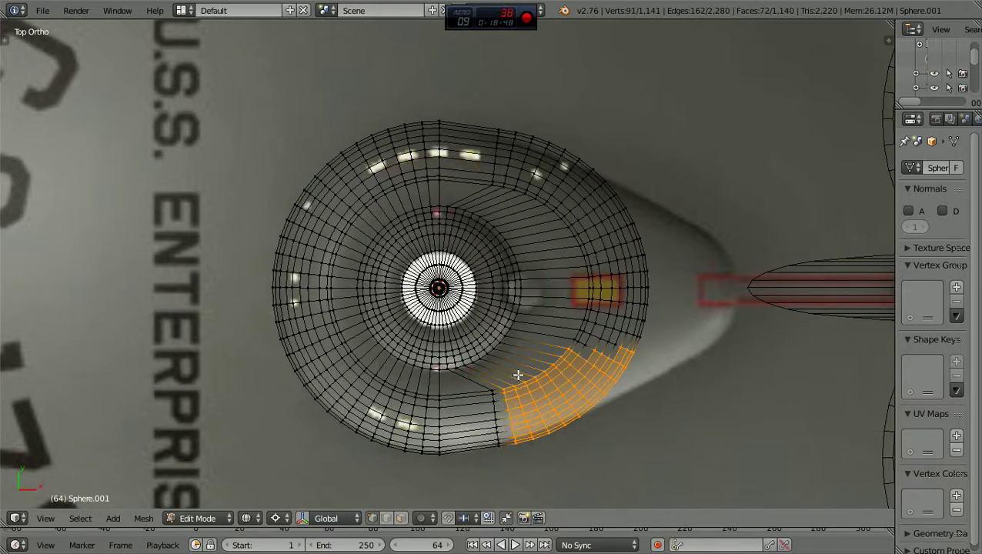
pyautogui.press('b')
pyautogui.moveTo(497, 206); pyautogui.dragTo(531, 119)
pyautogui.press('b')
pyautogui.press('b')
pyautogui.moveTo(514, 227); pyautogui.dragTo(655, 123)
pyautogui.press('b')
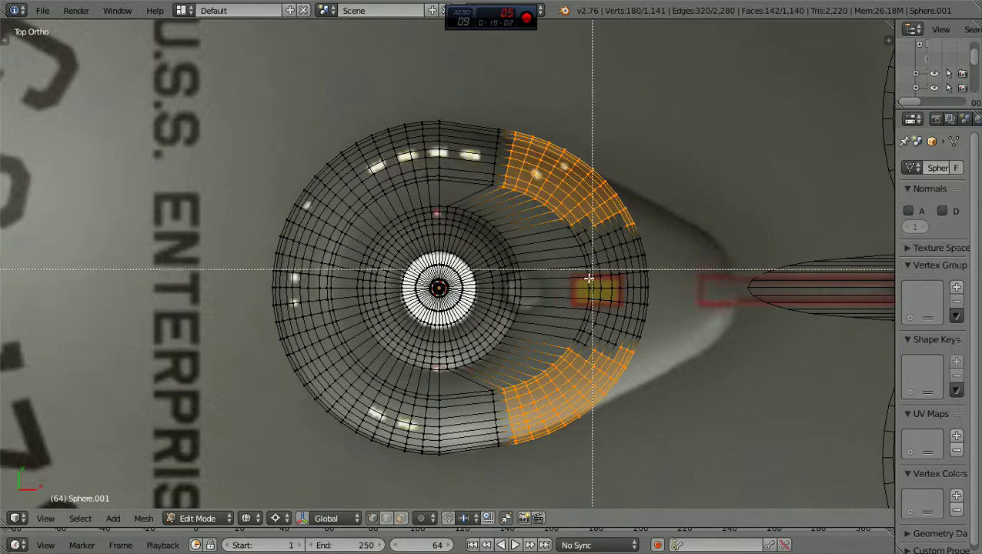
pyautogui.moveTo(562, 451); pyautogui.dragTo(658, 174)
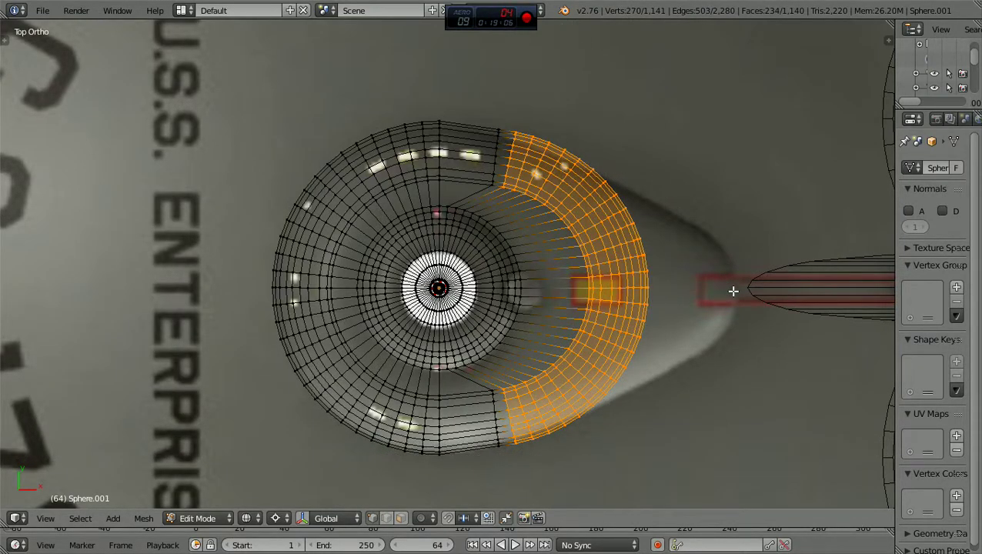
# Shift the selected half-ring right along X and squash it to about 0.90 along Y
pyautogui.press('g')
pyautogui.press('x')
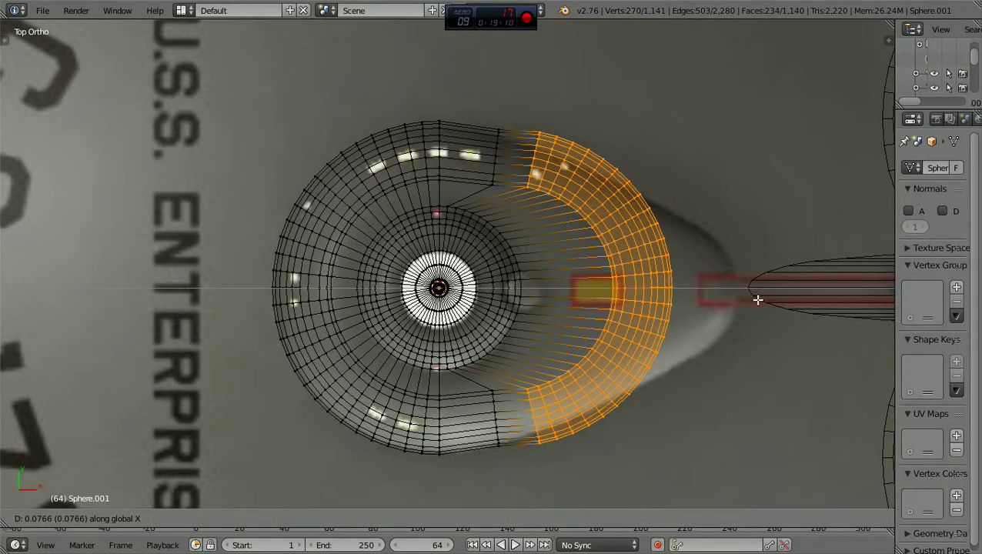
pyautogui.click(767, 335)
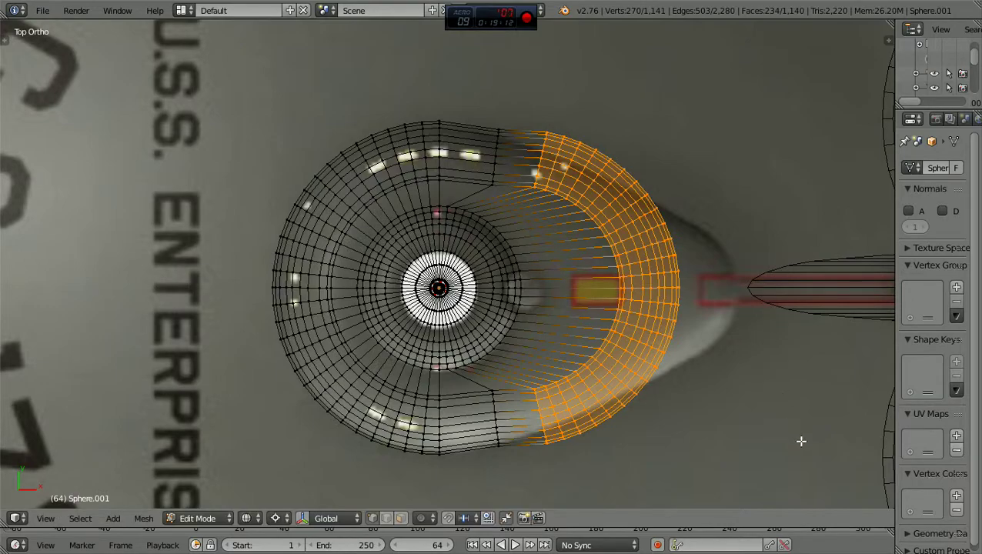
pyautogui.press('s')
pyautogui.press('y')
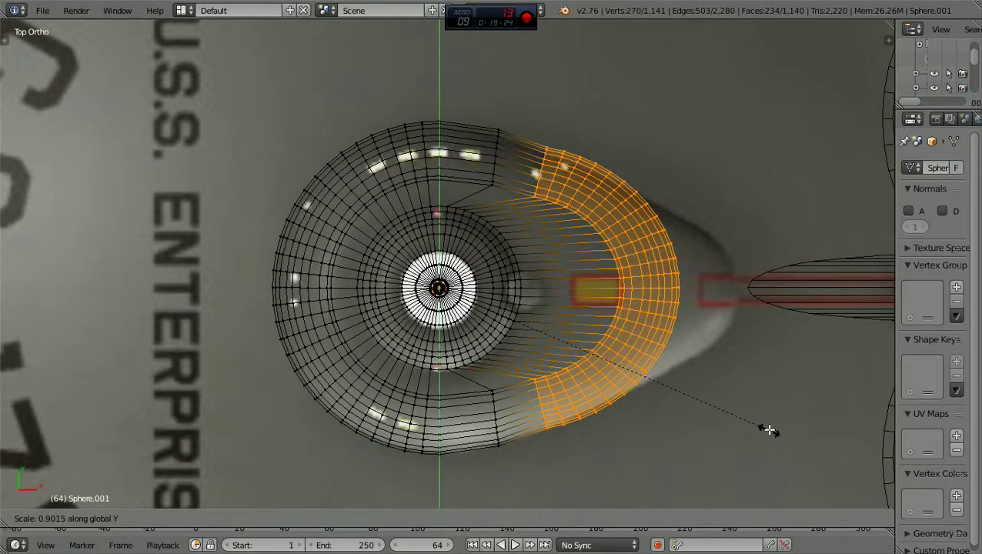
pyautogui.click(770, 430)
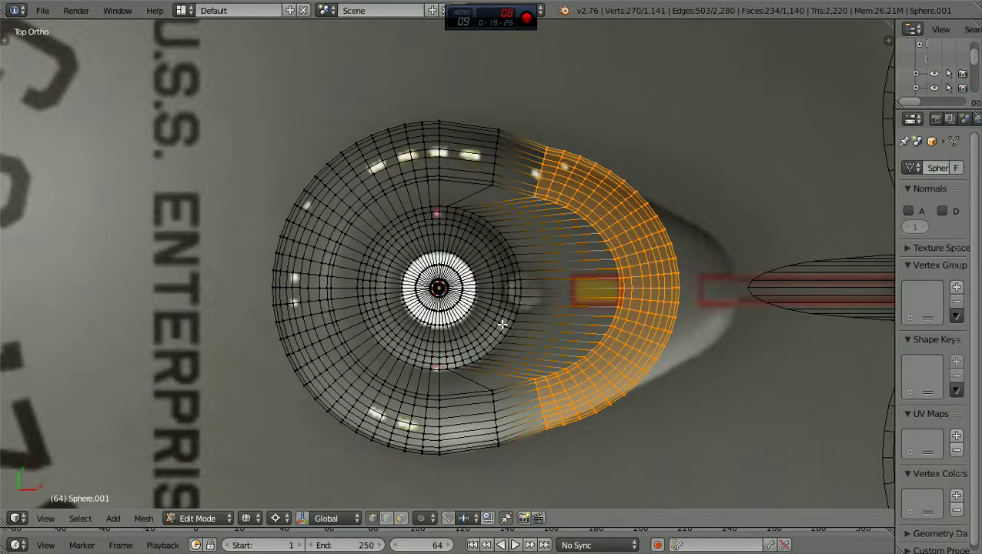
# Box-select the upper and lower seam vertices where the stretched rear meets the front
pyautogui.press('a')
pyautogui.press('b')
pyautogui.moveTo(483, 183); pyautogui.dragTo(507, 115)
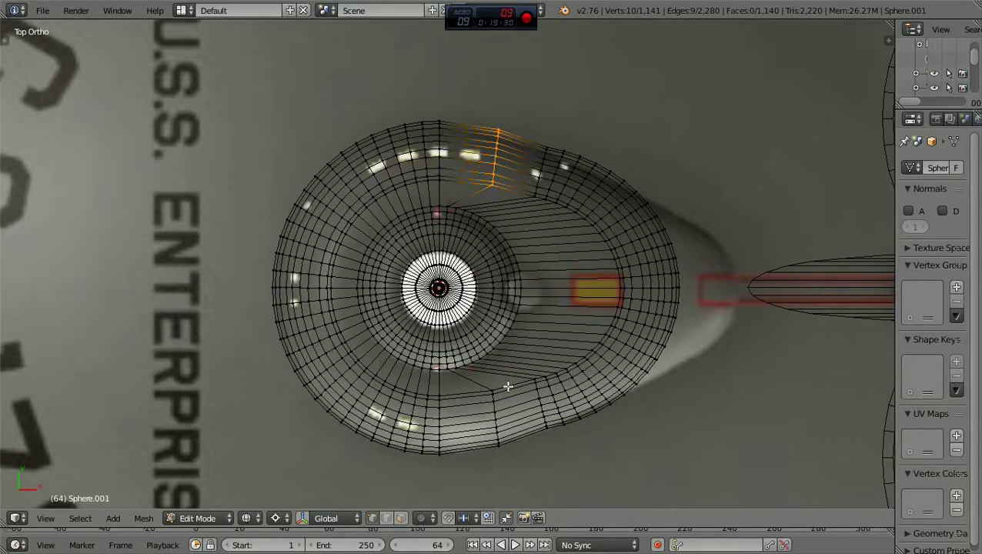
pyautogui.press('b')
pyautogui.moveTo(485, 465); pyautogui.dragTo(504, 382)
pyautogui.press('b')
pyautogui.moveTo(487, 468); pyautogui.dragTo(515, 401)
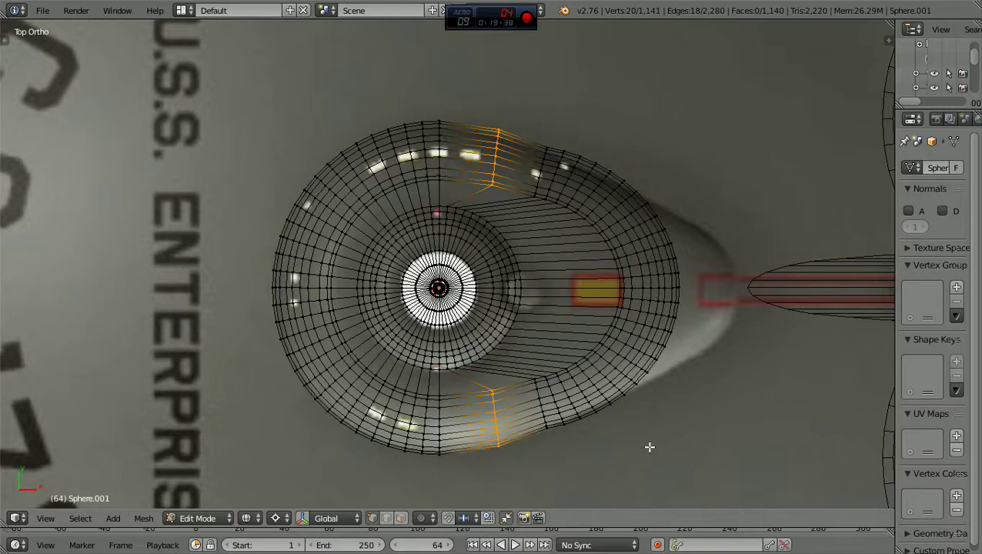
# Narrow the seam loops along Y, nudge them left along X, then widen them slightly
pyautogui.press('s')
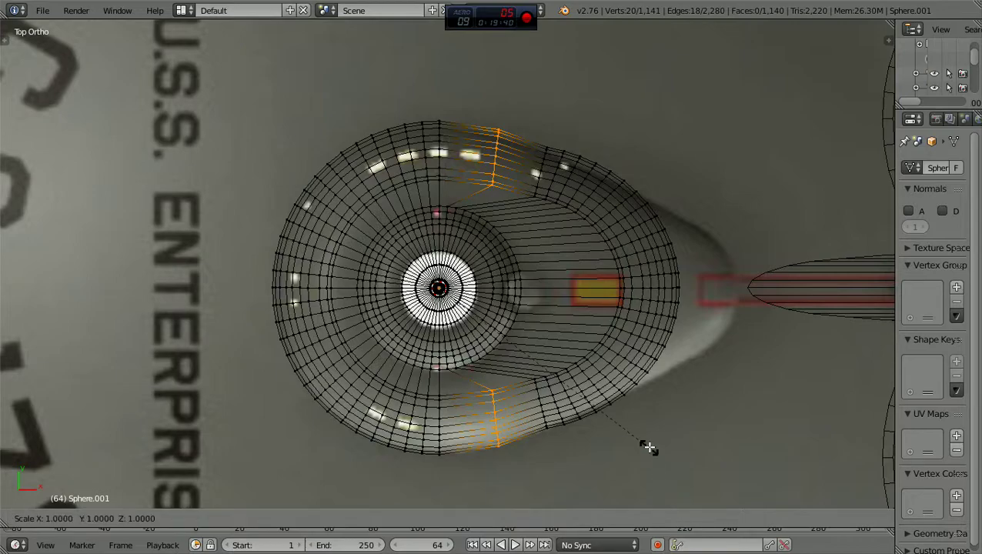
pyautogui.press('y')
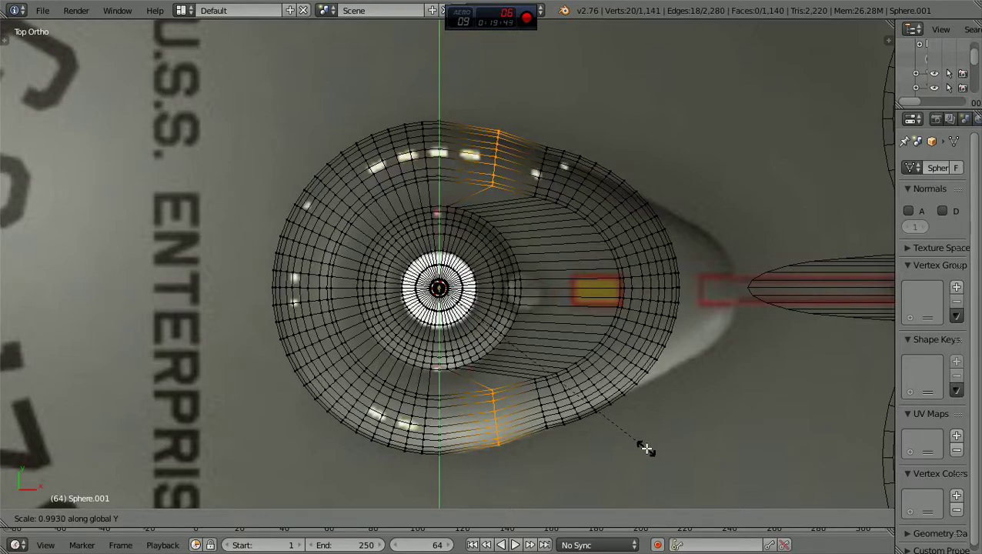
pyautogui.click(645, 449)
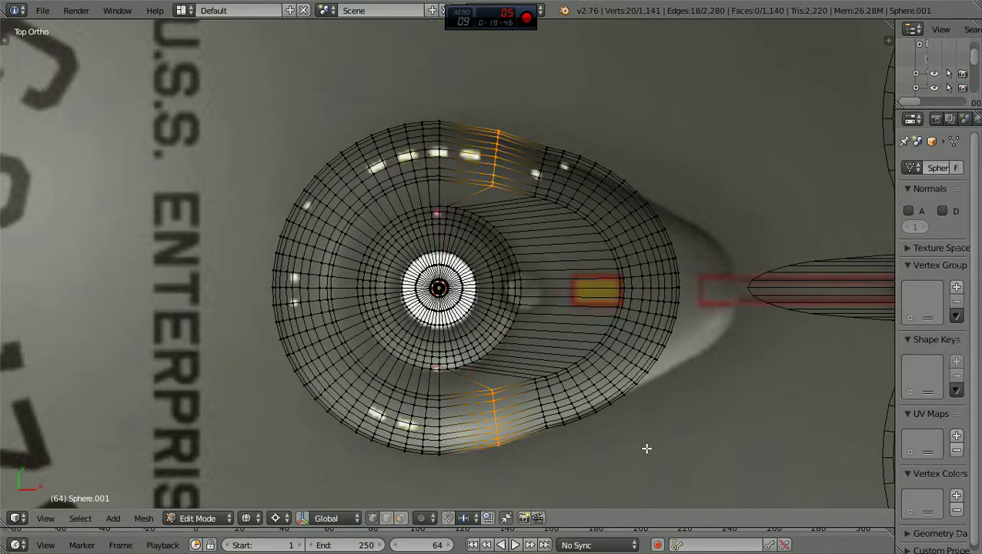
pyautogui.press('g')
pyautogui.press('x')
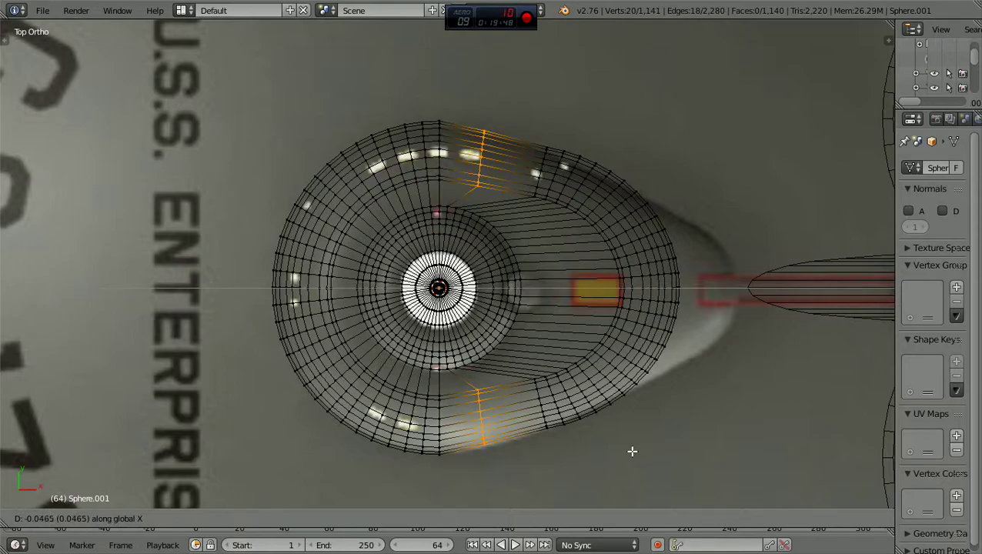
pyautogui.click(632, 452)
pyautogui.press('s')
pyautogui.press('y')
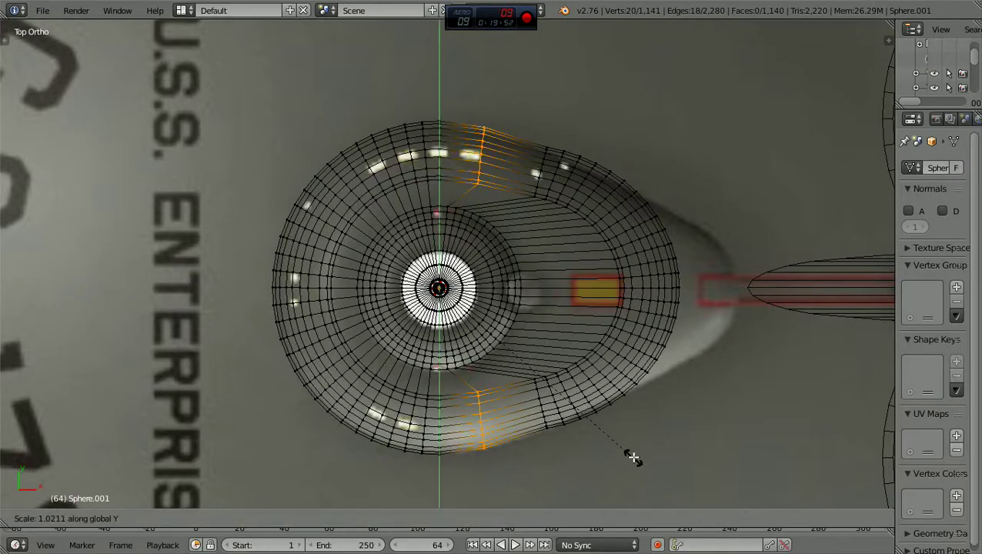
pyautogui.click(633, 457)
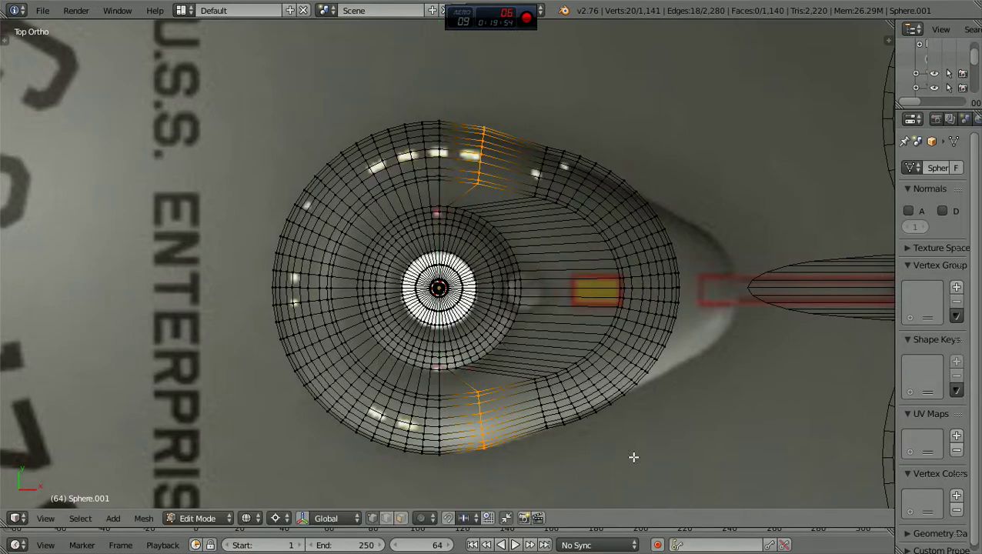
pyautogui.press('a')
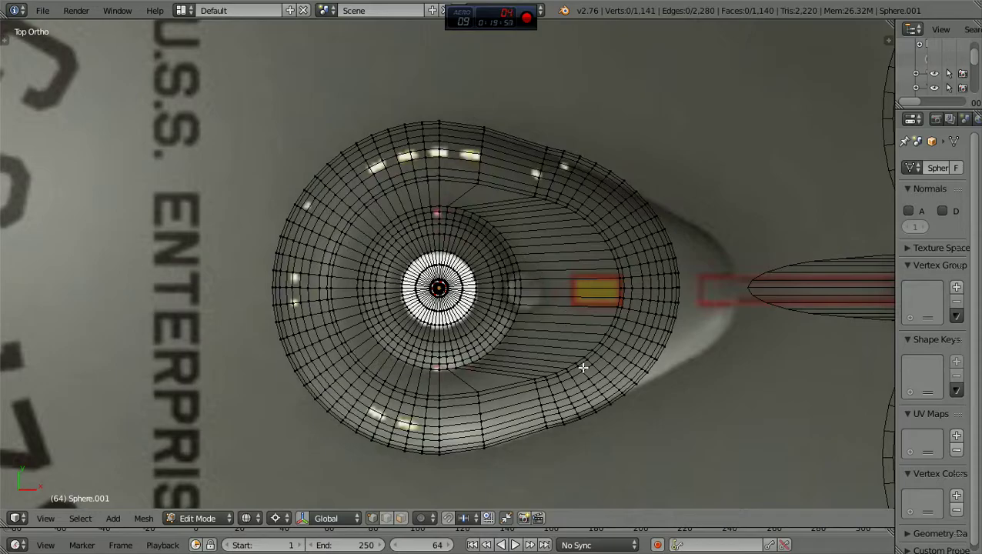
pyautogui.scroll(-1, 585, 383)
pyautogui.press('z')
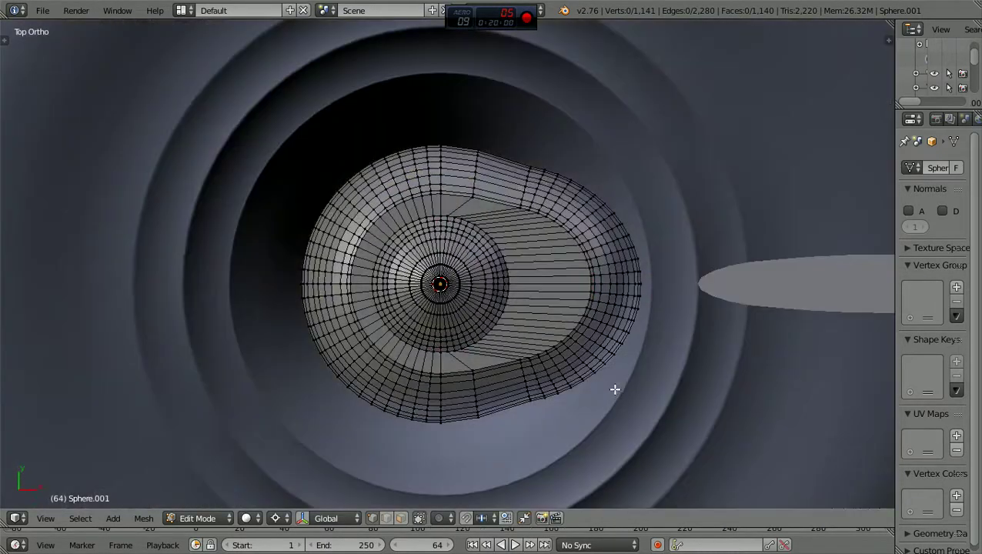
pyautogui.moveTo(613, 397); pyautogui.dragTo(607, 259, button='middle')
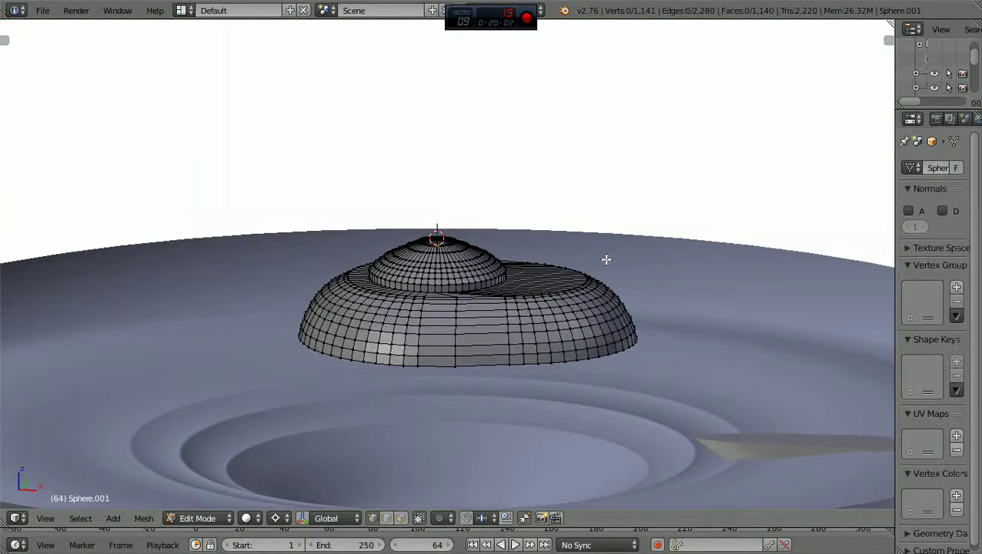
pyautogui.press('KP_1')
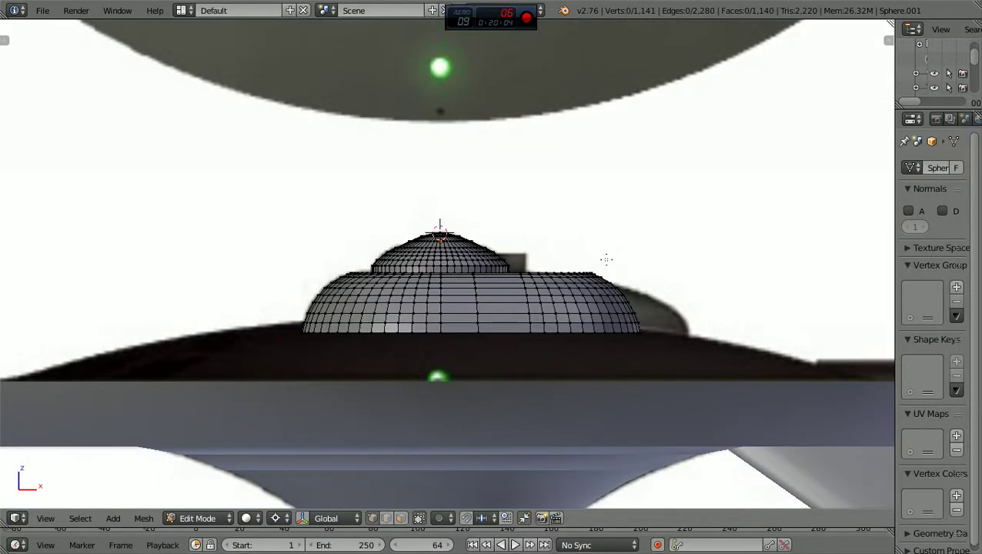
pyautogui.scroll(1, 607, 260)
pyautogui.scroll(-1, 604, 259)
pyautogui.scroll(1, 603, 259)
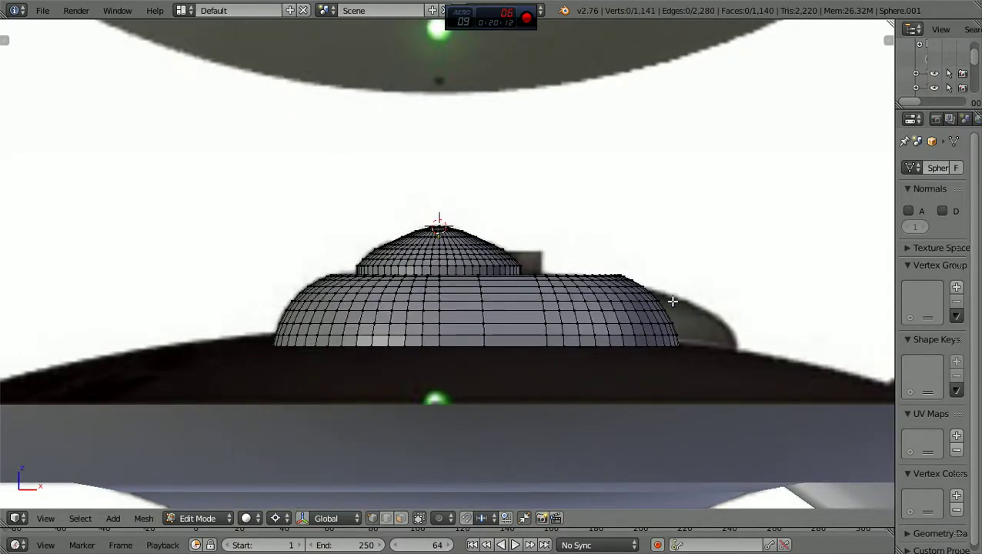
pyautogui.scroll(-1, 666, 282)
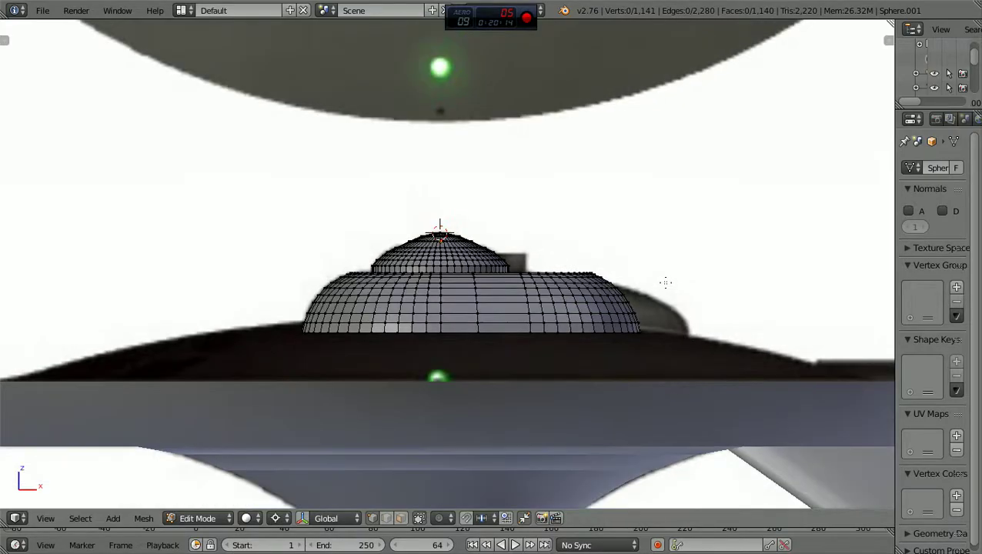
pyautogui.moveTo(665, 283); pyautogui.dragTo(647, 311, button='middle')
pyautogui.scroll(-3, 642, 311)
pyautogui.press('KP_1')
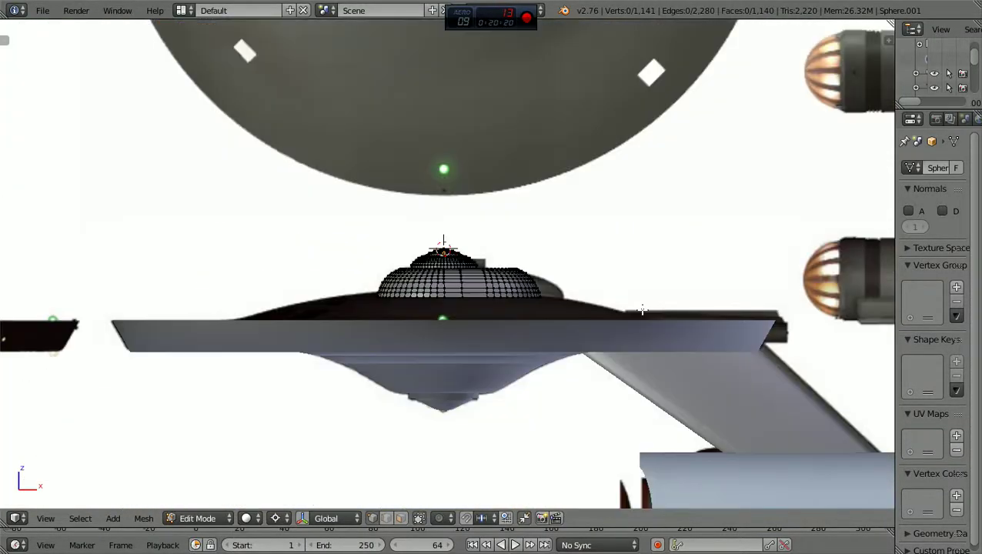
pyautogui.scroll(4, 643, 310)
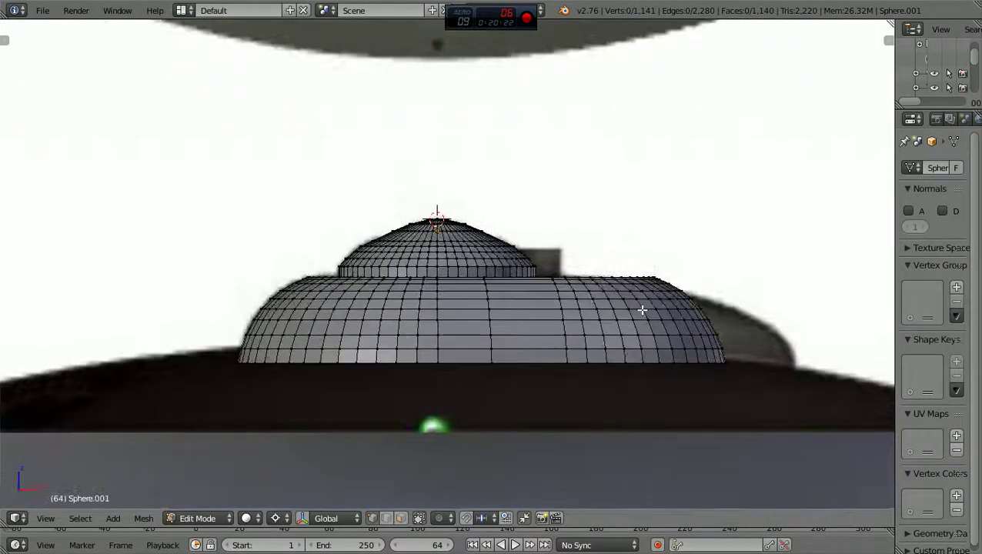
pyautogui.scroll(-2, 643, 316)
pyautogui.scroll(-1, 643, 317)
pyautogui.moveTo(643, 318); pyautogui.dragTo(726, 321, button='middle')
pyautogui.press('KP_1')
pyautogui.moveTo(647, 325); pyautogui.dragTo(654, 344, button='middle')
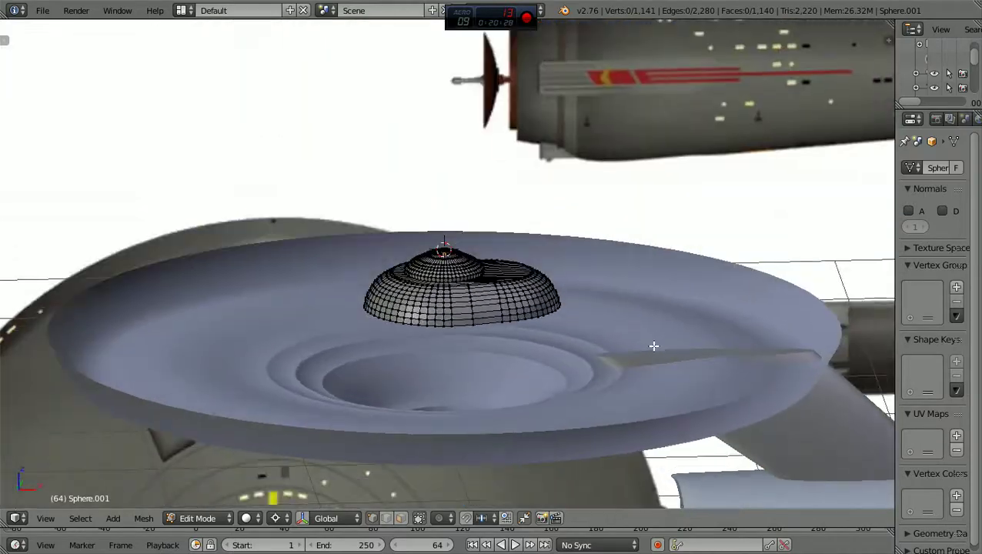
pyautogui.scroll(6, 654, 345)
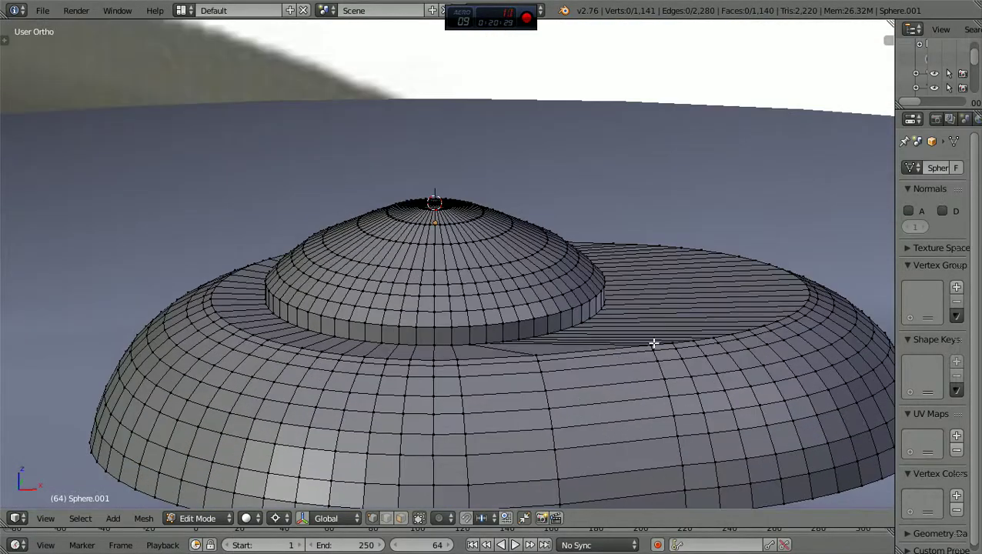
pyautogui.scroll(-5, 654, 344)
pyautogui.moveTo(654, 404); pyautogui.dragTo(651, 333, button='middle')
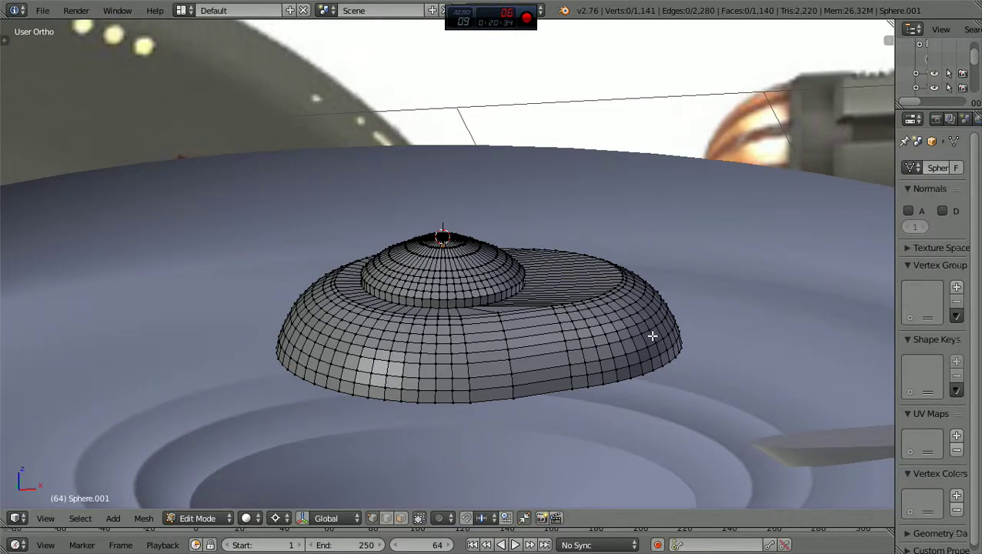
pyautogui.scroll(-3, 642, 324)
pyautogui.scroll(3, 643, 327)
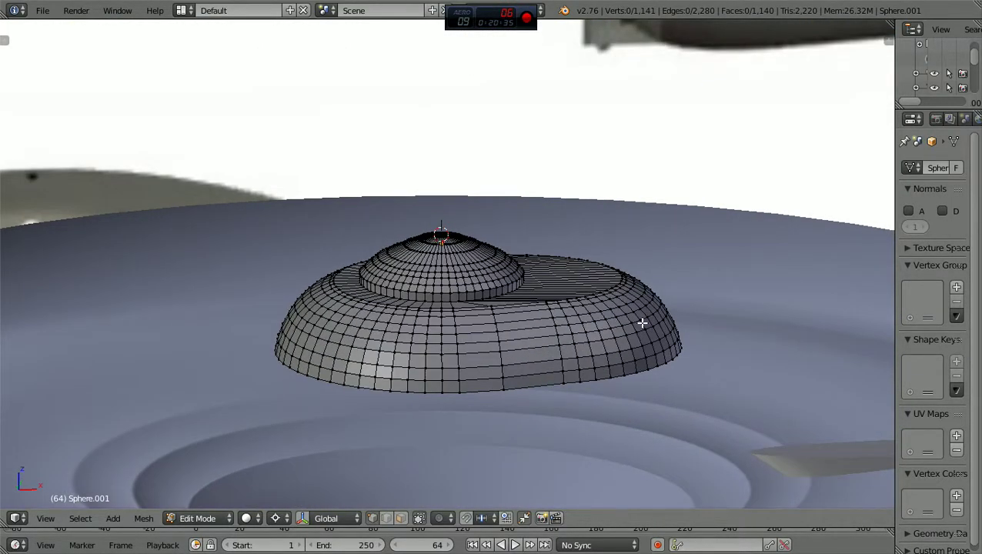
pyautogui.press('KP_7')
pyautogui.scroll(-2, 642, 324)
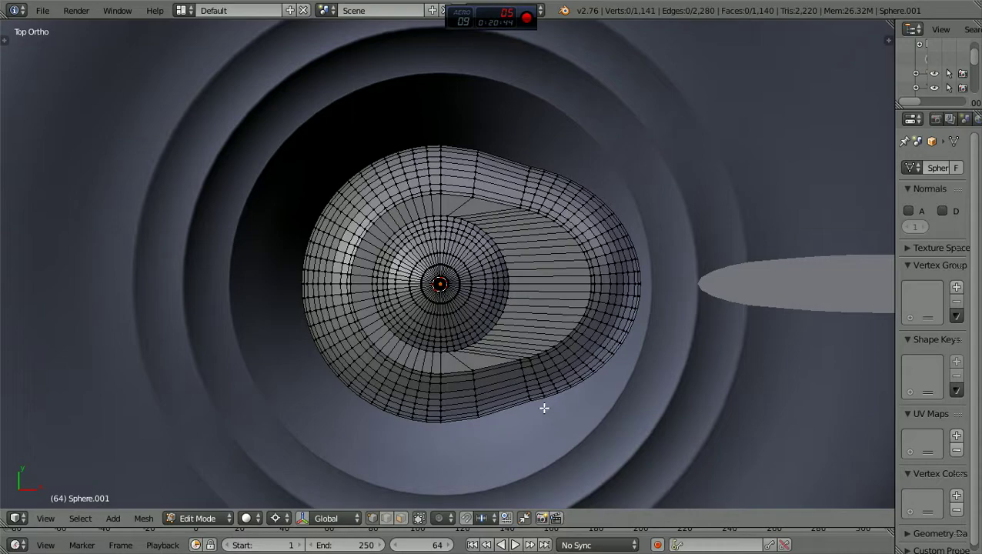
# Lasso-select the dome's curved rear band of faces in top view
pyautogui.moveTo(551, 414)
pyautogui.keyDown('ctrl'); pyautogui.mouseDown()
pyautogui.moveTo(532, 362)
pyautogui.moveTo(541, 335)
pyautogui.moveTo(630, 260)
pyautogui.moveTo(664, 292)
pyautogui.moveTo(670, 321)
pyautogui.moveTo(527, 369)
pyautogui.moveTo(527, 342)
pyautogui.moveTo(562, 347)
pyautogui.mouseUp(); pyautogui.keyUp('ctrl')
pyautogui.moveTo(524, 243)
pyautogui.keyDown('ctrl'); pyautogui.mouseDown()
pyautogui.moveTo(555, 158)
pyautogui.moveTo(621, 248)
pyautogui.moveTo(530, 248)
pyautogui.moveTo(532, 195)
pyautogui.moveTo(553, 158)
pyautogui.moveTo(554, 195)
pyautogui.mouseUp(); pyautogui.keyUp('ctrl')
pyautogui.moveTo(564, 146)
pyautogui.keyDown('ctrl'); pyautogui.mouseDown()
pyautogui.moveTo(538, 173)
pyautogui.moveTo(544, 204)
pyautogui.mouseUp(); pyautogui.keyUp('ctrl')
pyautogui.moveTo(554, 324)
pyautogui.keyDown('ctrl'); pyautogui.mouseDown()
pyautogui.moveTo(558, 275)
pyautogui.moveTo(598, 203)
pyautogui.moveTo(631, 202)
pyautogui.moveTo(680, 316)
pyautogui.mouseUp(); pyautogui.keyUp('ctrl')
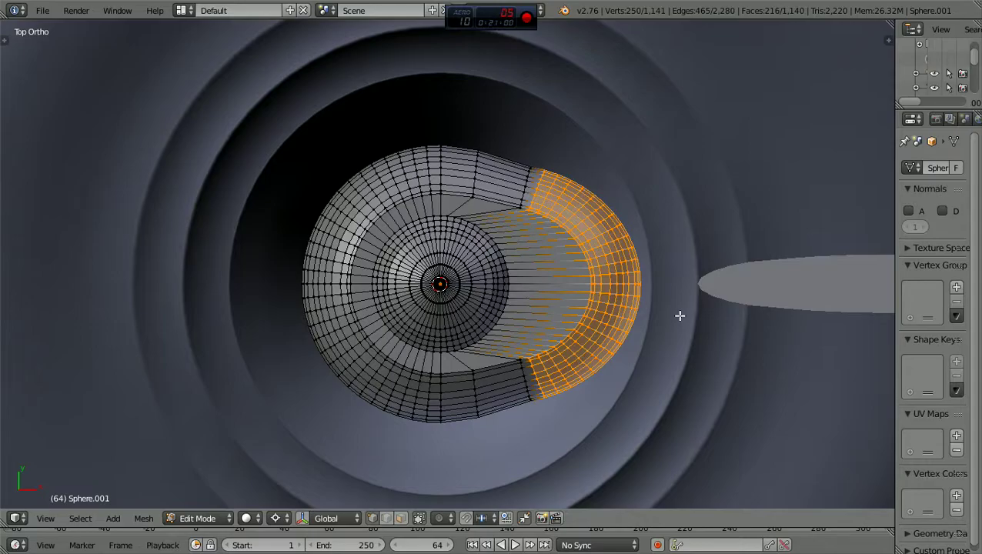
# In wireframe, move the dome's rear band back along X and narrow it along Y
pyautogui.press('z')
pyautogui.scroll(-5, 680, 315)
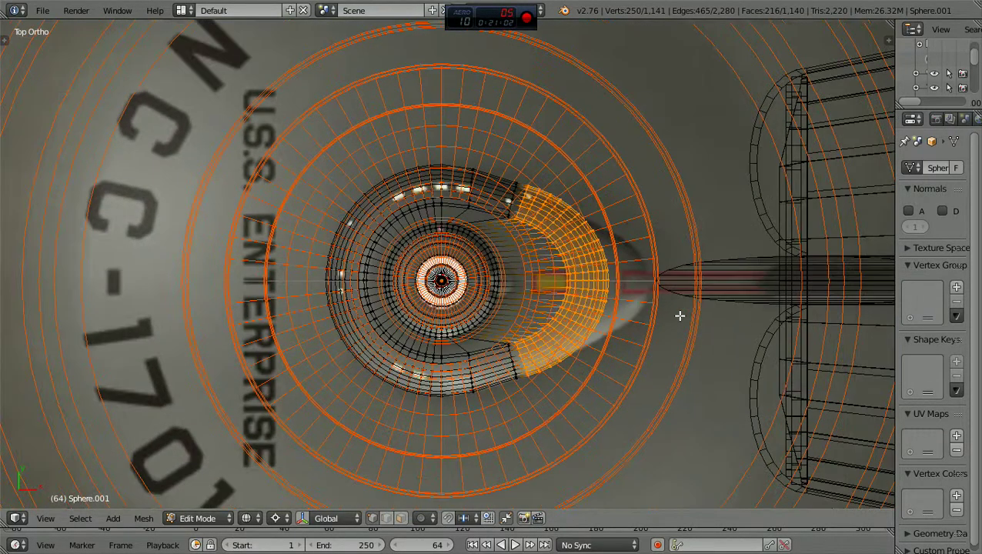
pyautogui.scroll(5, 680, 316)
pyautogui.scroll(3, 680, 315)
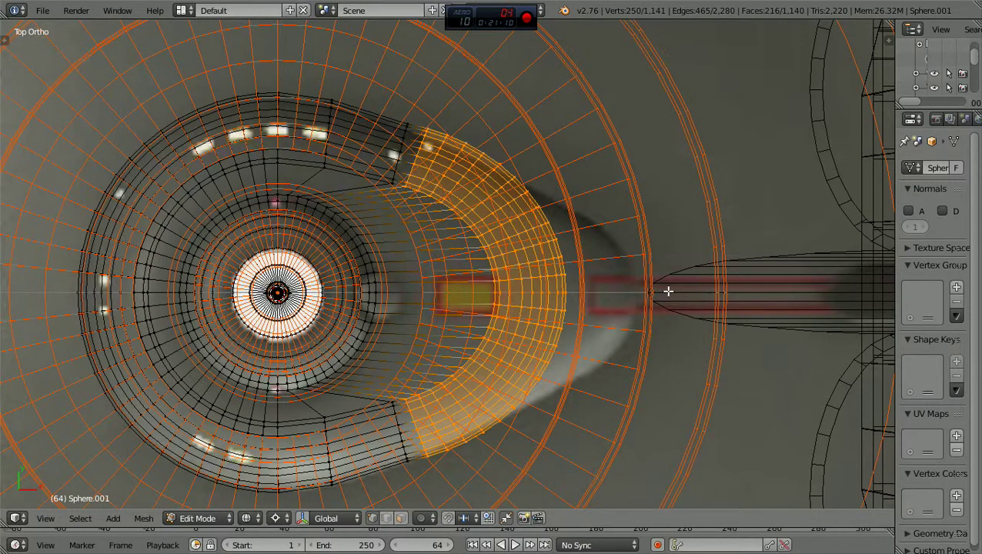
pyautogui.press('g')
pyautogui.press('x')
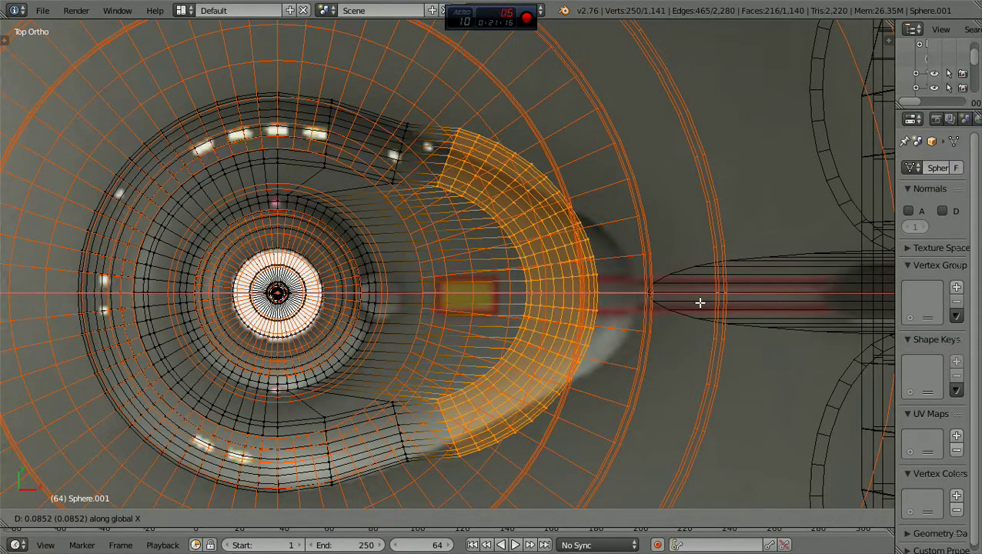
pyautogui.click(700, 303)
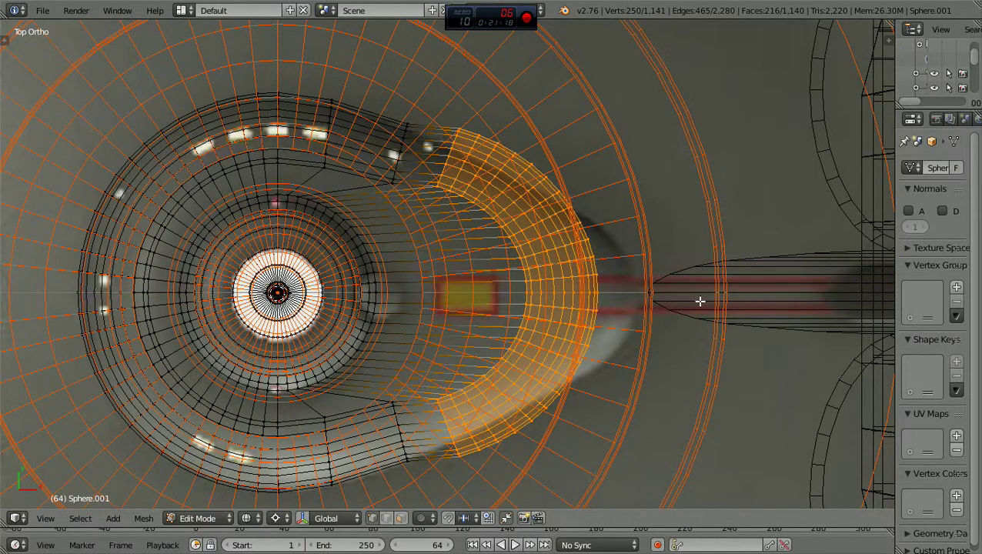
pyautogui.press('s')
pyautogui.press('y')
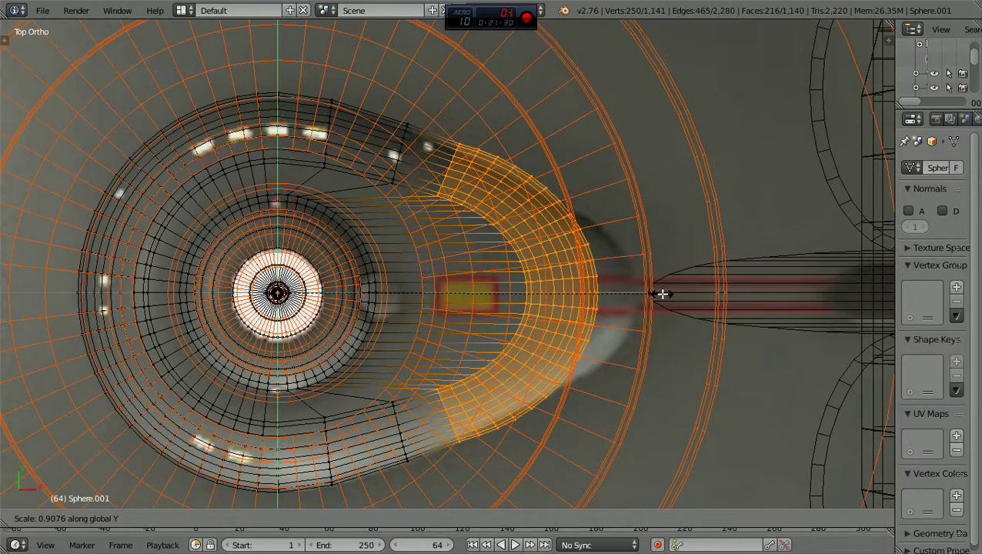
pyautogui.click(663, 294)
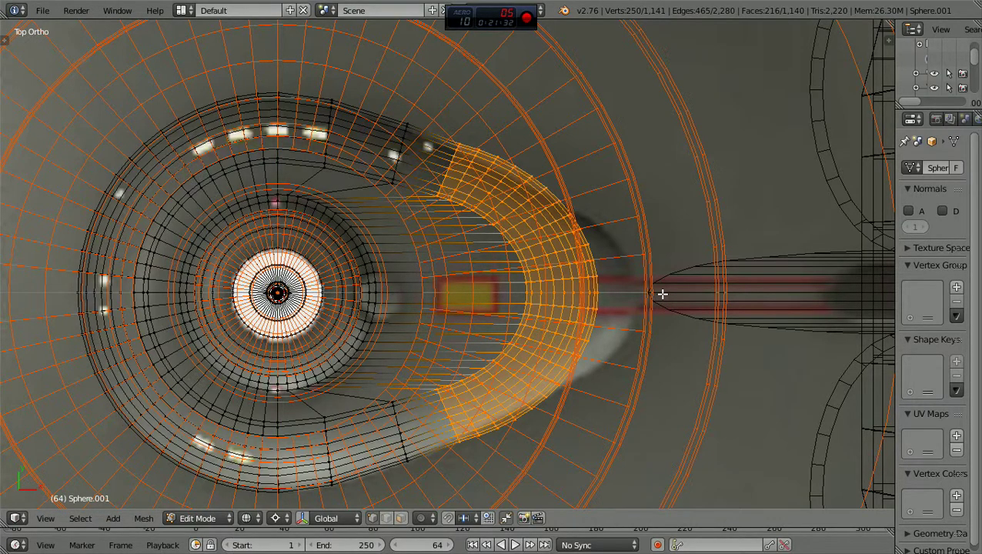
pyautogui.press('a')
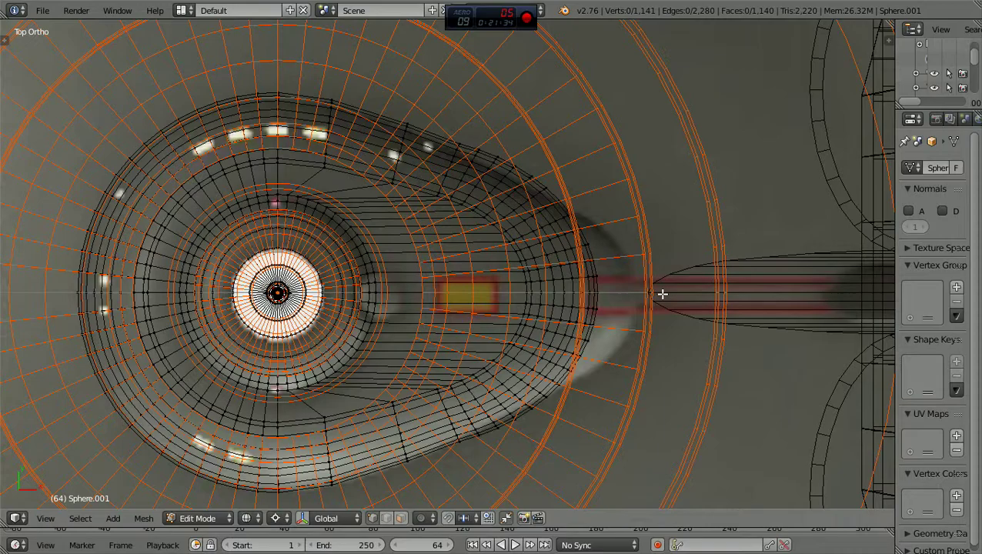
# Return to solid shading, check the front view, and reselect the dome in Object Mode
pyautogui.press('z')
pyautogui.scroll(-9, 662, 294)
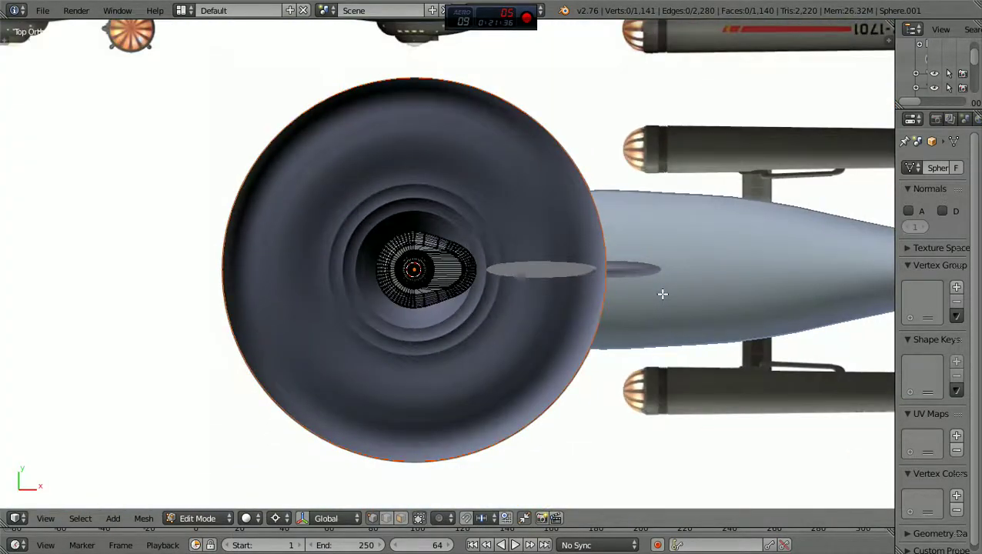
pyautogui.scroll(3, 662, 295)
pyautogui.press('KP_1')
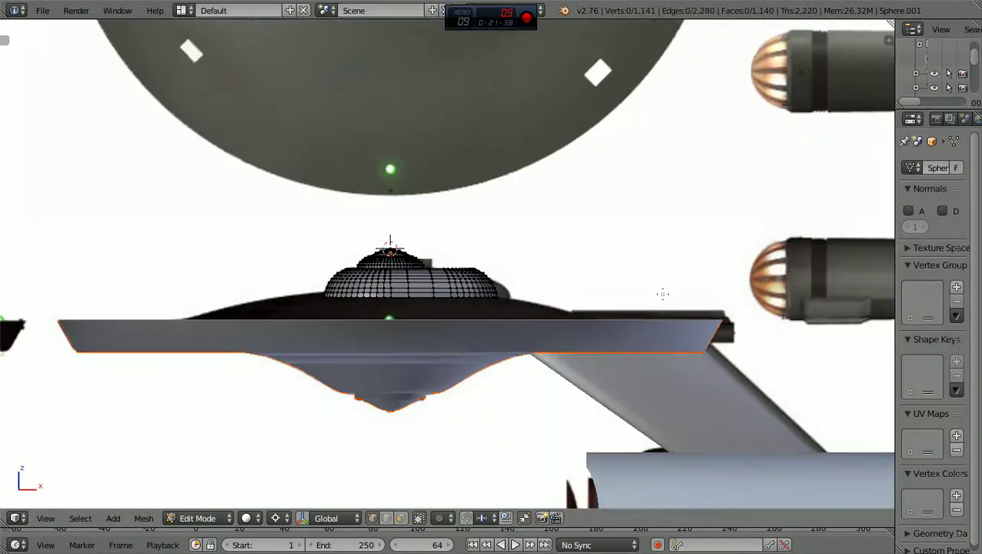
pyautogui.press('a')
pyautogui.press('a')
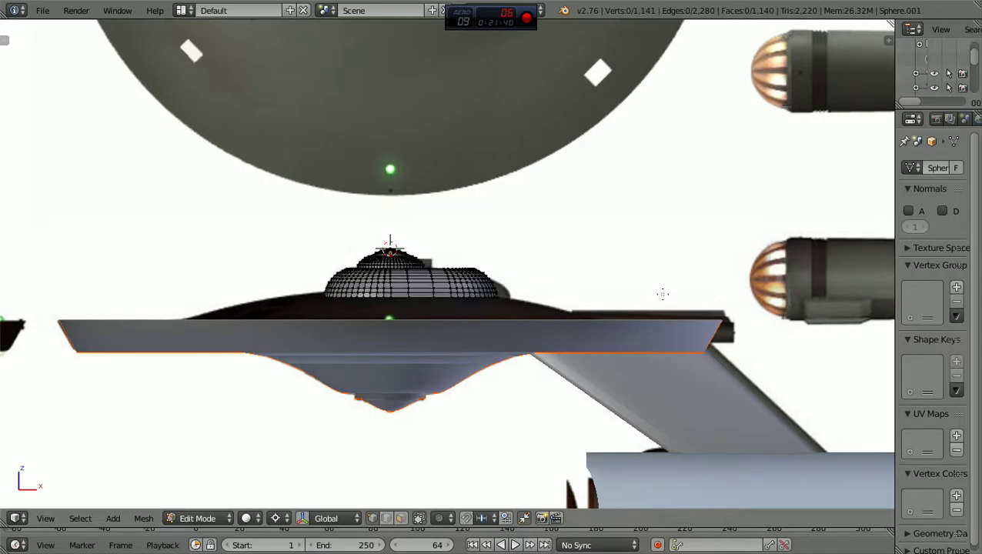
pyautogui.click(228, 517)
pyautogui.click(225, 502)
pyautogui.press('a')
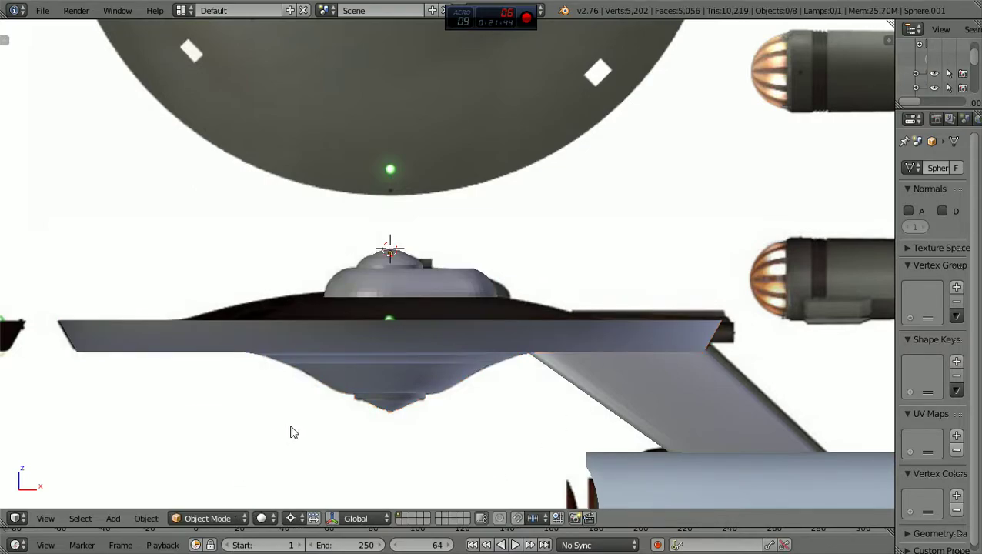
pyautogui.rightClick(428, 297)
pyautogui.rightClick(402, 292)
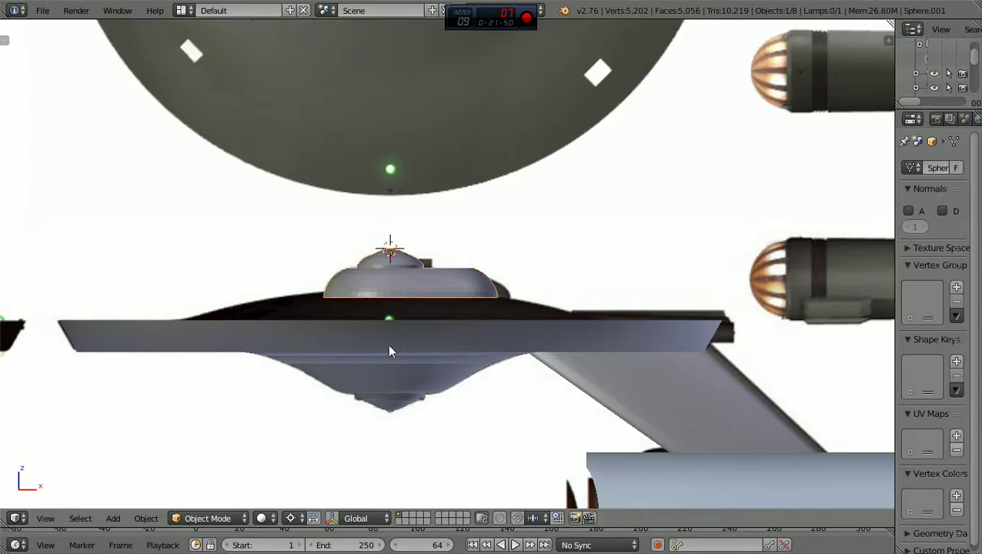
pyautogui.click(239, 518)
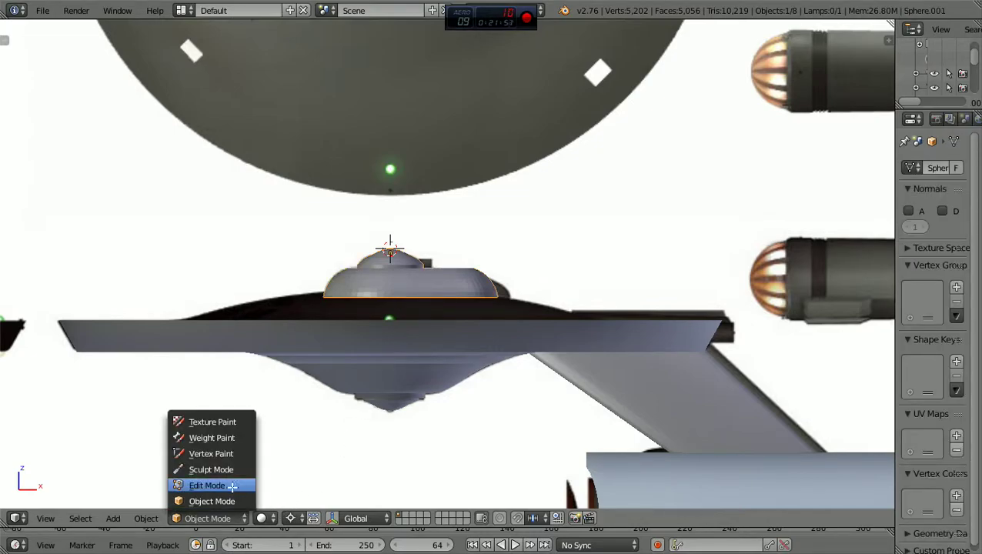
# Re-enter Edit Mode in textured top view and lasso-select the dome's rear rim
pyautogui.click(227, 486)
pyautogui.scroll(2, 412, 409)
pyautogui.hotkey('alt', 'z')
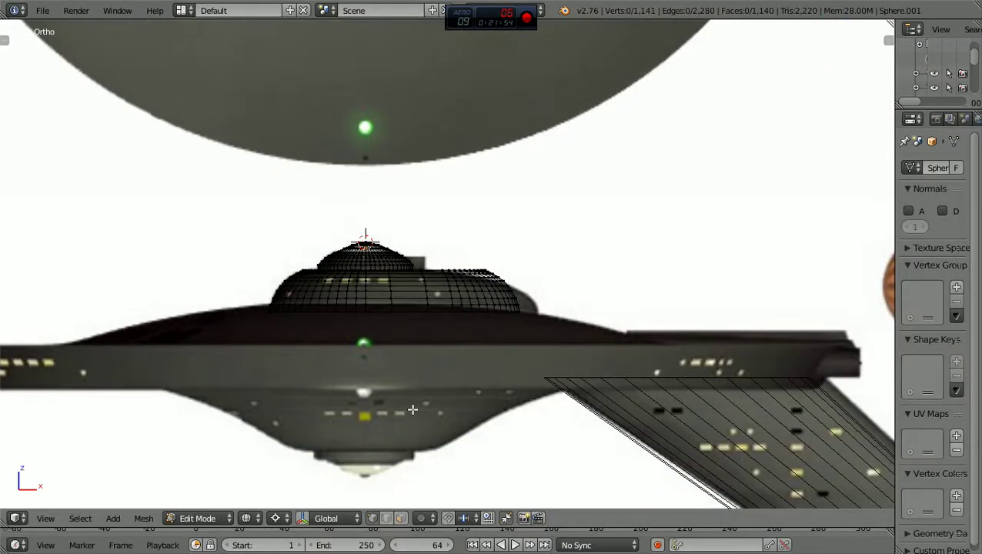
pyautogui.scroll(2, 413, 410)
pyautogui.scroll(-1, 413, 410)
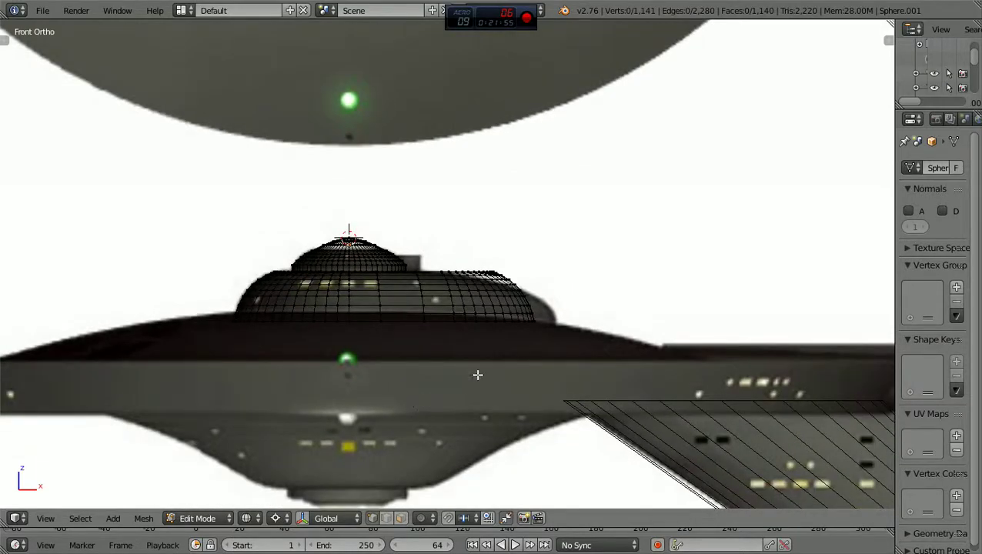
pyautogui.press('KP_7')
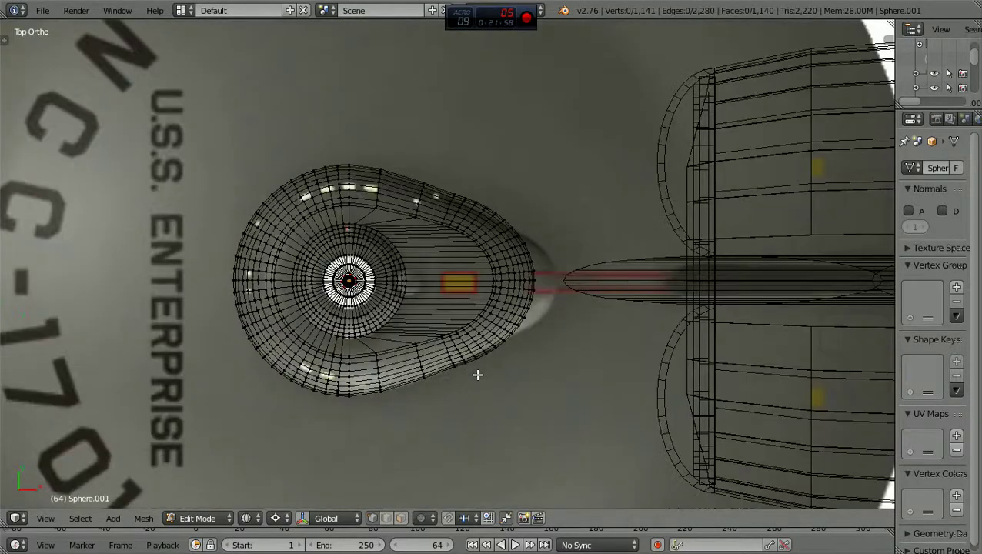
pyautogui.scroll(2, 477, 375)
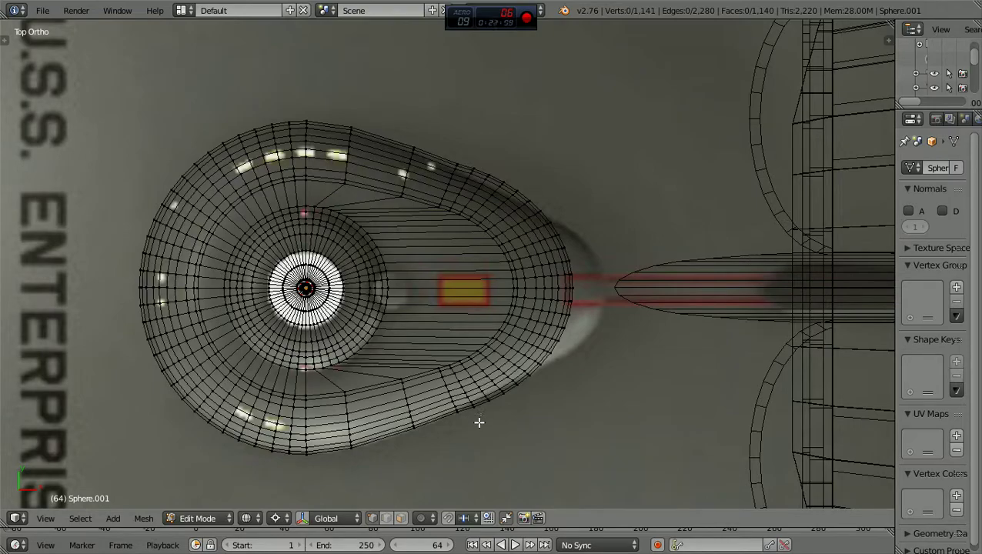
pyautogui.moveTo(484, 425)
pyautogui.keyDown('ctrl'); pyautogui.mouseDown()
pyautogui.moveTo(447, 371)
pyautogui.moveTo(451, 343)
pyautogui.moveTo(502, 274)
pyautogui.moveTo(619, 307)
pyautogui.moveTo(639, 328)
pyautogui.moveTo(636, 419)
pyautogui.mouseUp(); pyautogui.keyUp('ctrl')
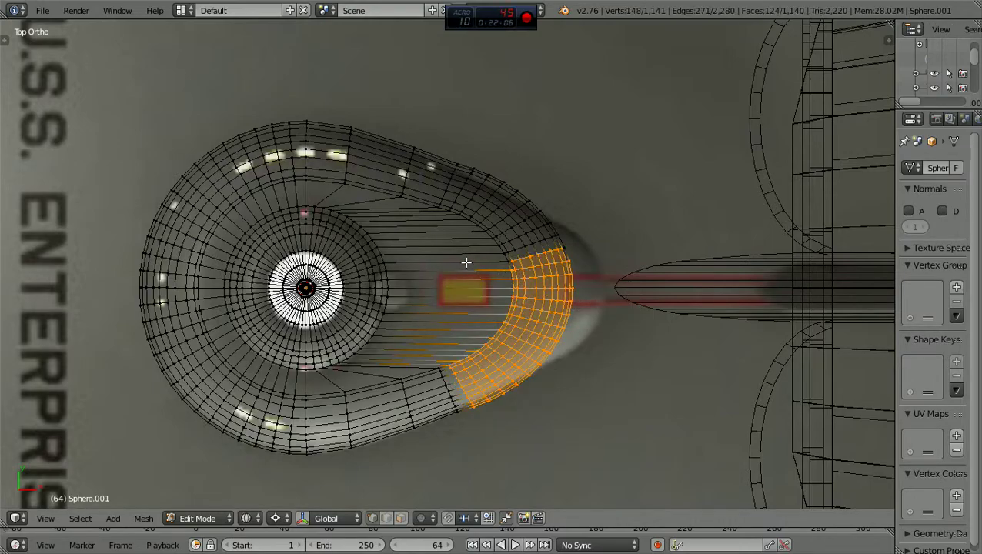
pyautogui.moveTo(439, 275)
pyautogui.keyDown('ctrl'); pyautogui.mouseDown()
pyautogui.moveTo(443, 235)
pyautogui.moveTo(457, 195)
pyautogui.moveTo(477, 164)
pyautogui.moveTo(498, 156)
pyautogui.moveTo(599, 233)
pyautogui.moveTo(631, 285)
pyautogui.mouseUp(); pyautogui.keyUp('ctrl')
pyautogui.moveTo(439, 221)
pyautogui.keyDown('ctrl'); pyautogui.mouseDown()
pyautogui.moveTo(445, 197)
pyautogui.moveTo(482, 158)
pyautogui.moveTo(495, 186)
pyautogui.mouseUp(); pyautogui.keyUp('ctrl')
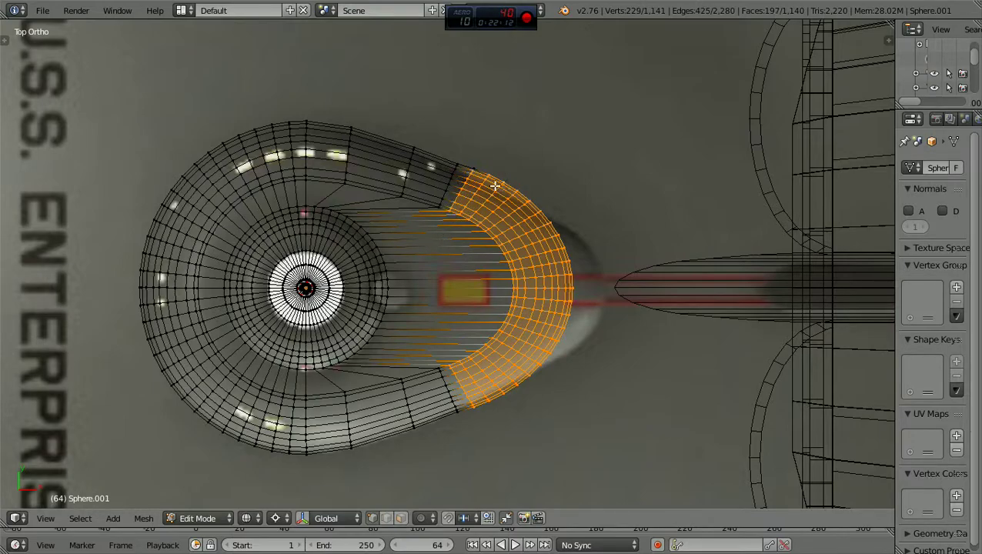
pyautogui.moveTo(484, 153)
pyautogui.keyDown('ctrl'); pyautogui.mouseDown()
pyautogui.moveTo(469, 173)
pyautogui.moveTo(490, 204)
pyautogui.mouseUp(); pyautogui.keyUp('ctrl')
# Move the rear rim back along X and narrow it to about 0.86 along Y
pyautogui.press('g')
pyautogui.press('x')
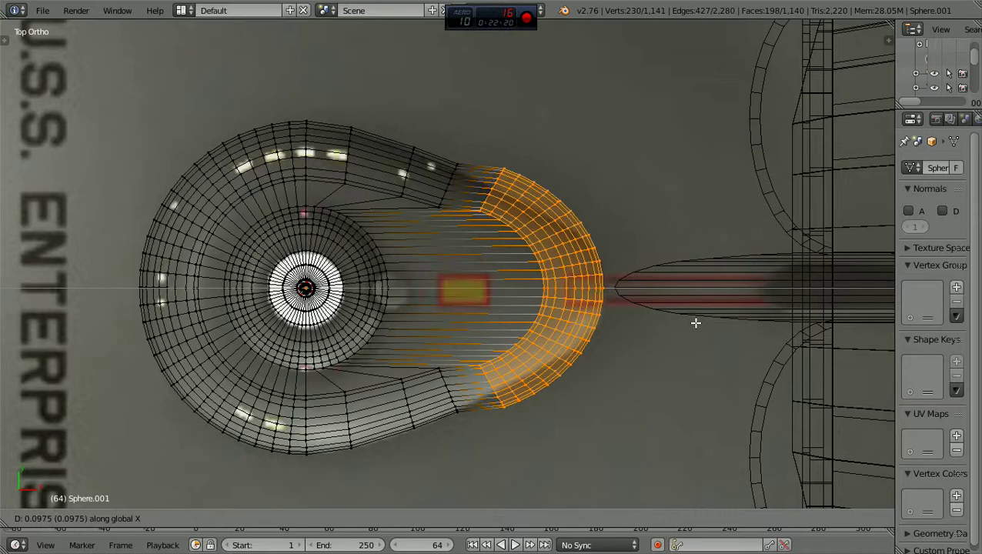
pyautogui.click(695, 323)
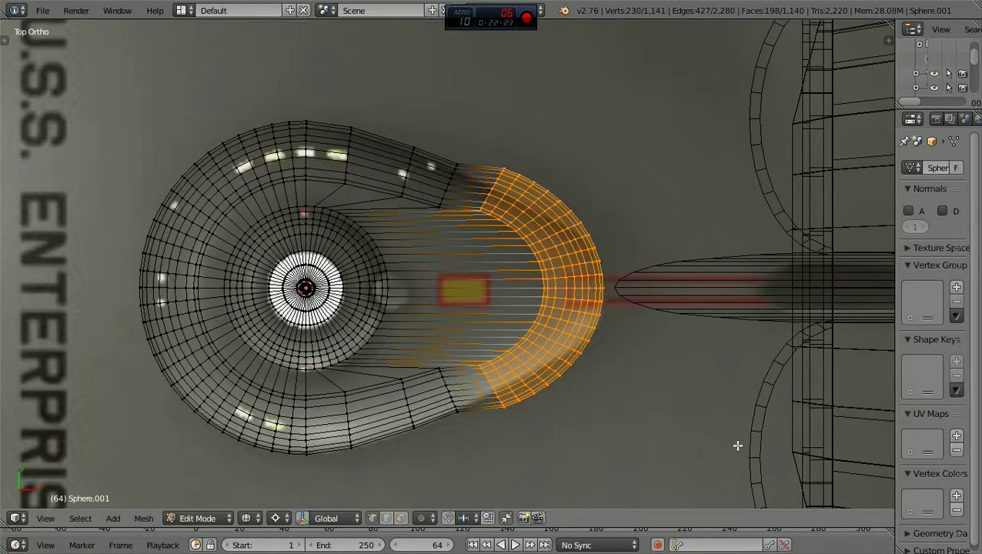
pyautogui.press('s')
pyautogui.press('y')
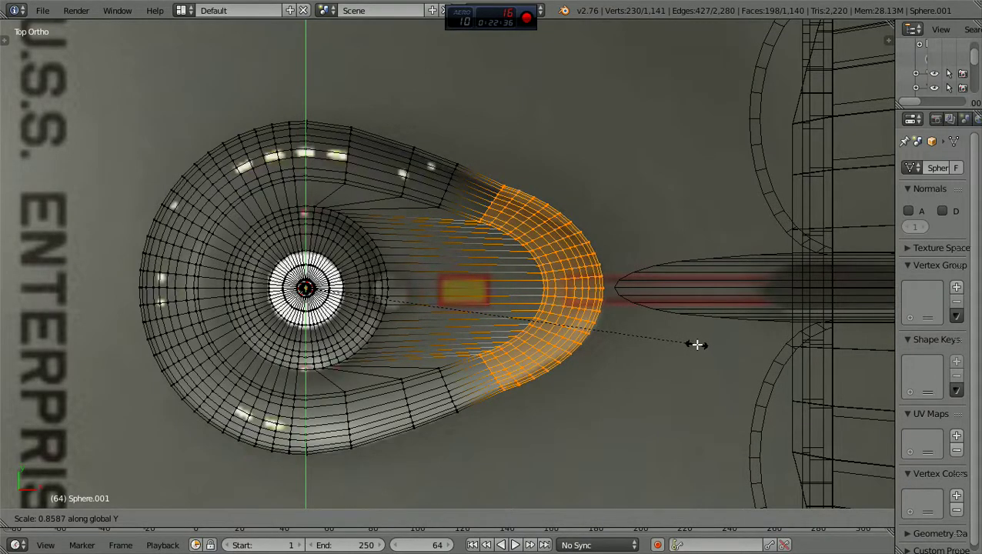
pyautogui.click(697, 345)
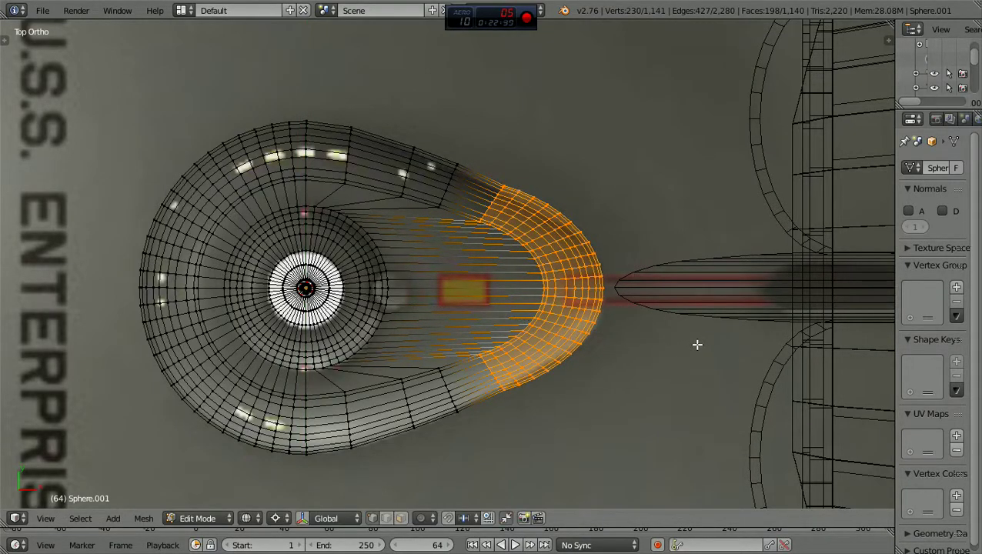
pyautogui.press('a')
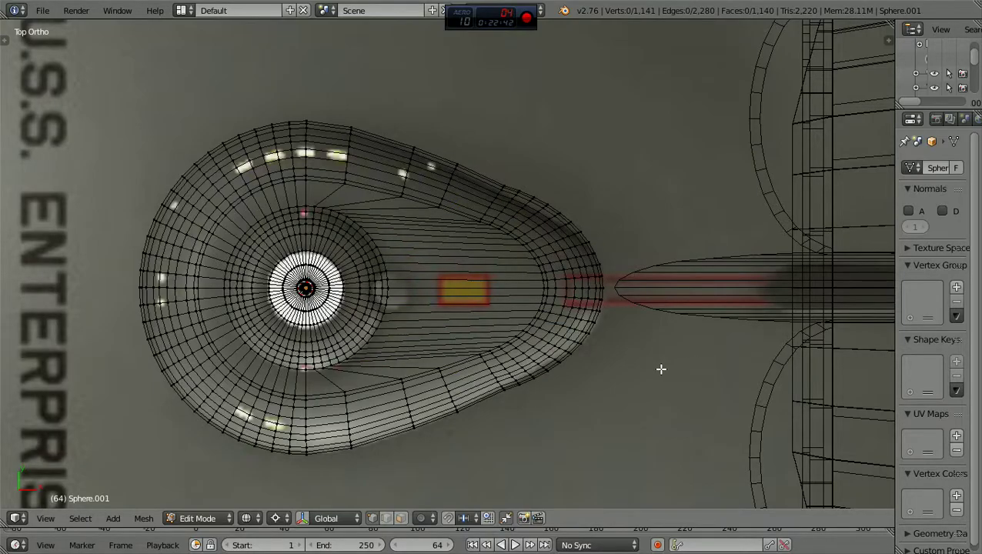
pyautogui.press('z')
pyautogui.scroll(-3, 660, 368)
pyautogui.moveTo(649, 364)
pyautogui.mouseDown(button='middle')
pyautogui.moveTo(604, 248)
pyautogui.moveTo(616, 199)
pyautogui.moveTo(527, 226)
pyautogui.moveTo(438, 225)
pyautogui.moveTo(487, 199)
pyautogui.moveTo(618, 261)
pyautogui.moveTo(656, 305)
pyautogui.moveTo(675, 249)
pyautogui.moveTo(683, 268)
pyautogui.mouseUp(button='middle')
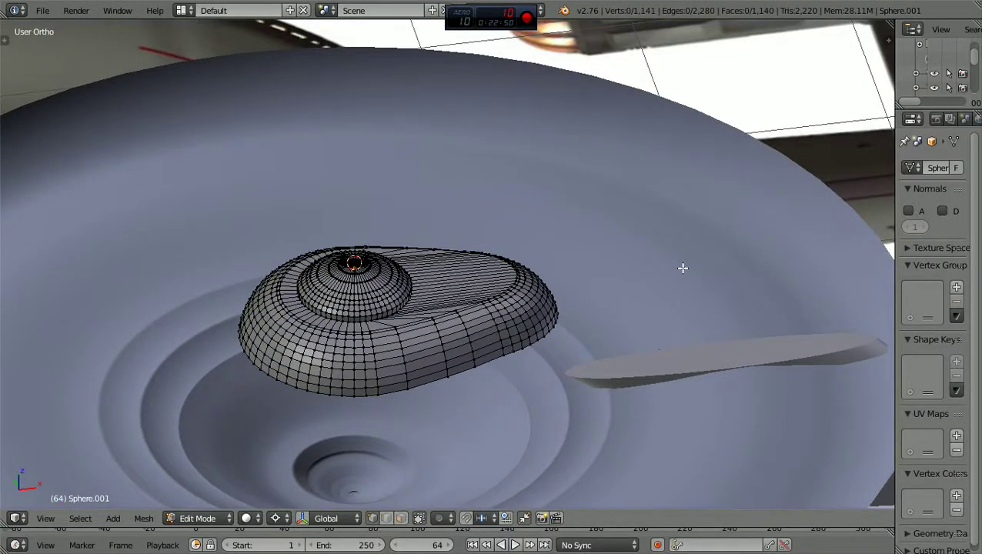
pyautogui.press('KP_1')
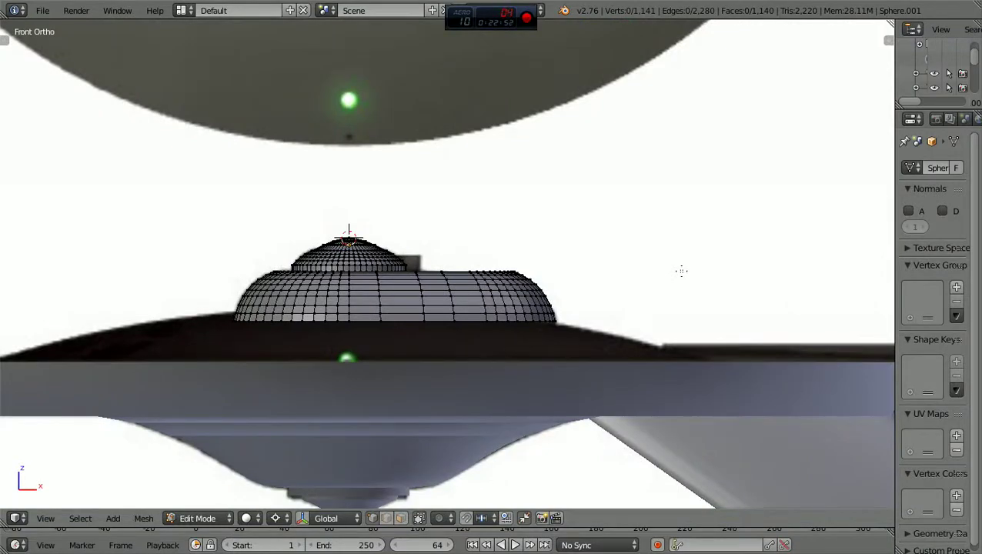
pyautogui.press('KP_7')
pyautogui.scroll(5, 680, 272)
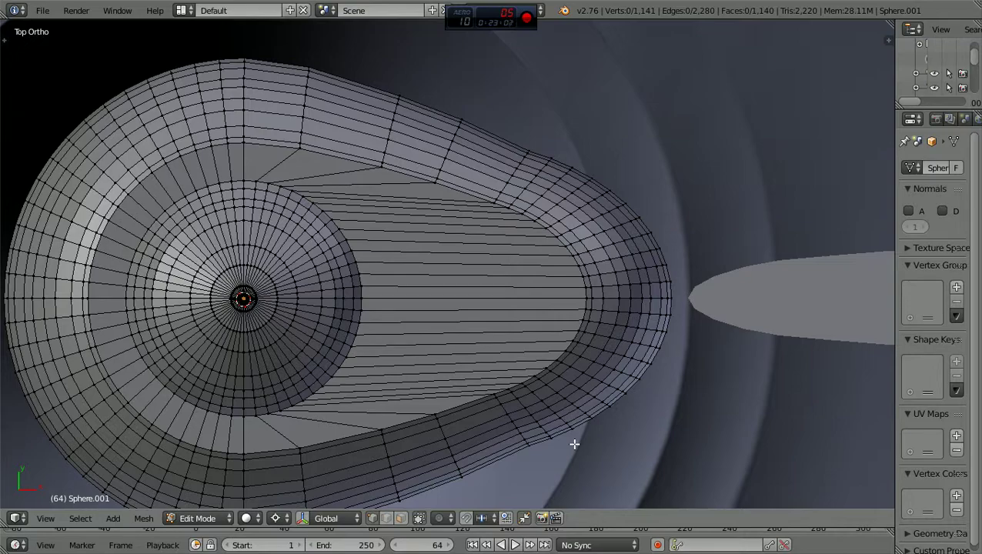
# Change shading to compare with the reference and lasso-select the rear rim faces
pyautogui.hotkey('shift', 'z')
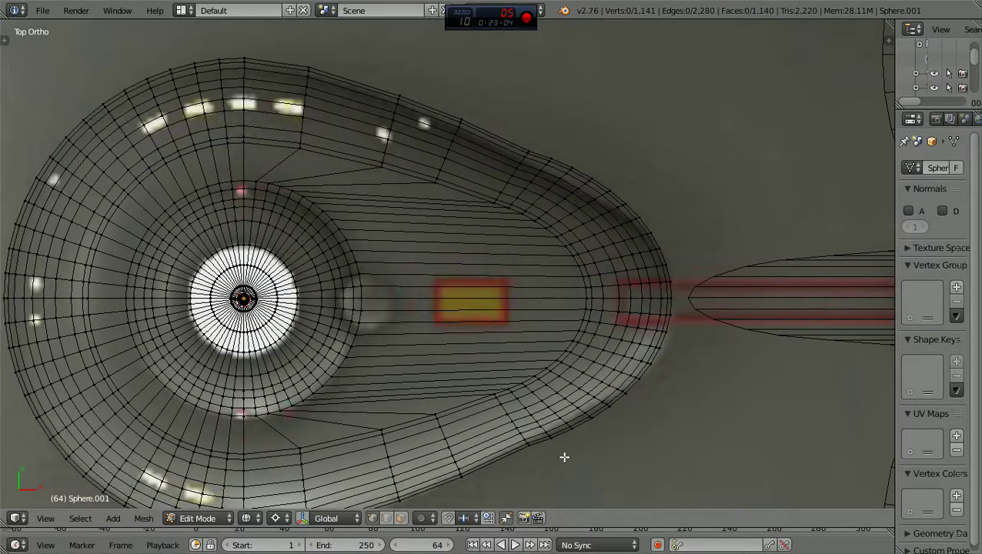
pyautogui.keyDown('shift'); pyautogui.scroll(-4, 565, 458); pyautogui.keyUp('shift')
pyautogui.keyDown('shift'); pyautogui.scroll(4, 564, 457); pyautogui.keyUp('shift')
pyautogui.keyDown('ctrl'); pyautogui.scroll(-4, 565, 457); pyautogui.keyUp('ctrl')
pyautogui.scroll(1, 565, 457)
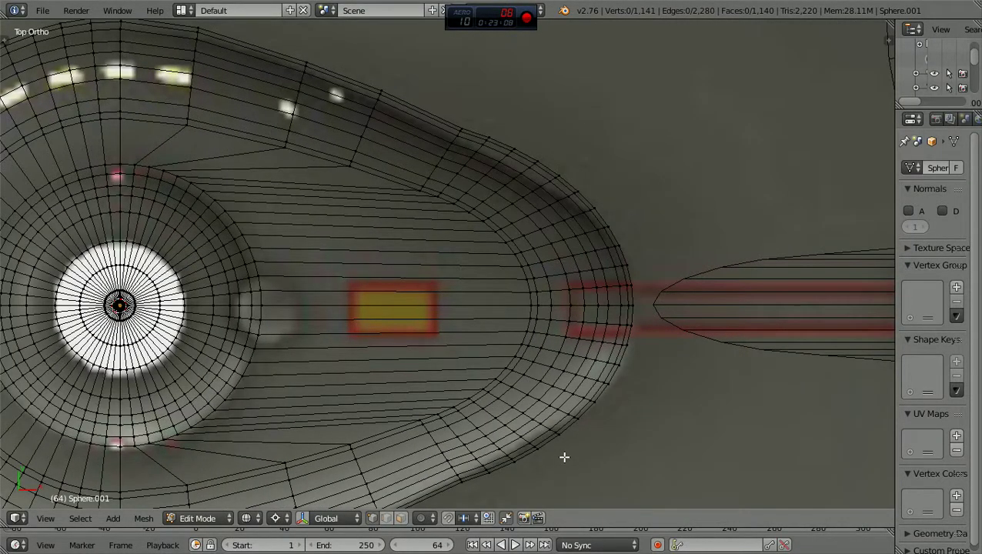
pyautogui.keyDown('shift'); pyautogui.scroll(-1, 564, 457); pyautogui.keyUp('shift')
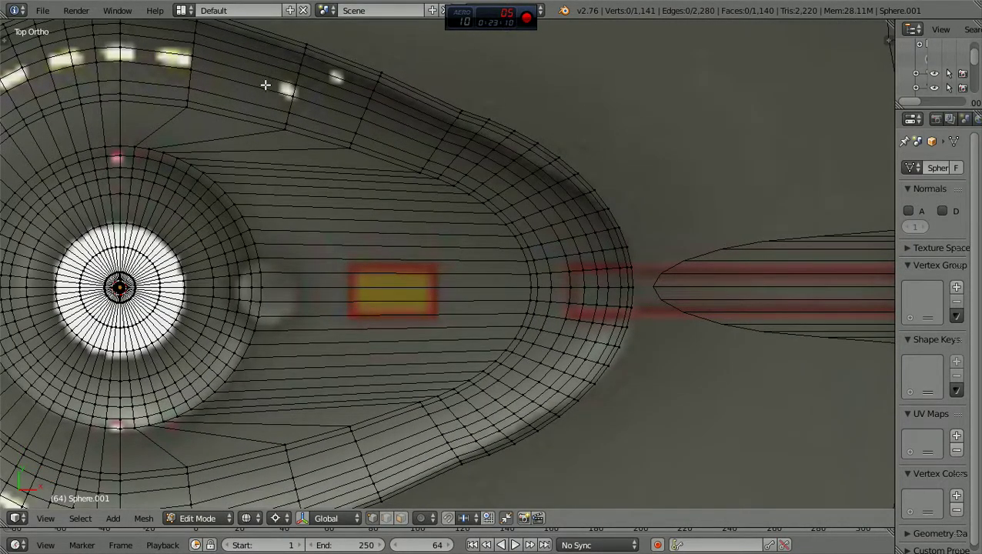
pyautogui.scroll(-1, 377, 77)
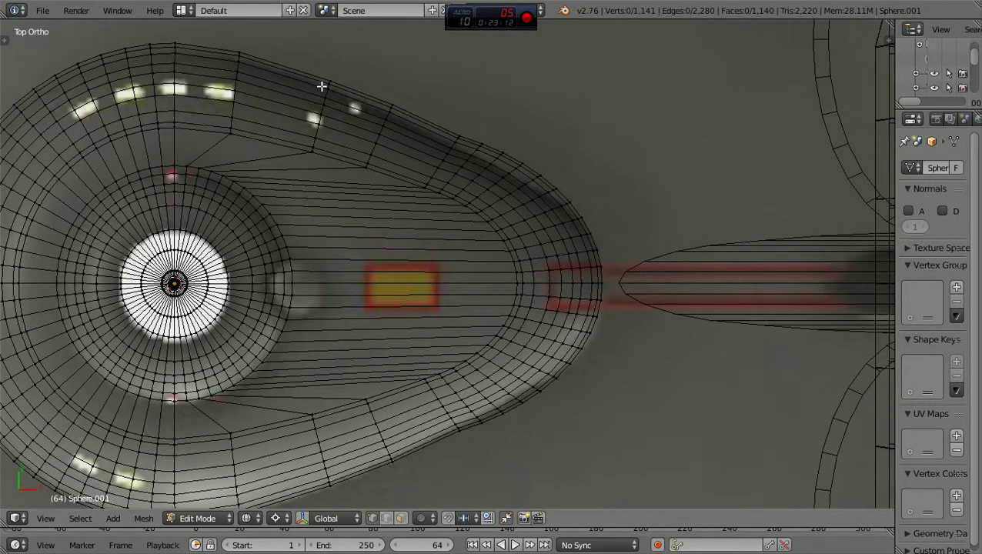
pyautogui.scroll(1, 471, 176)
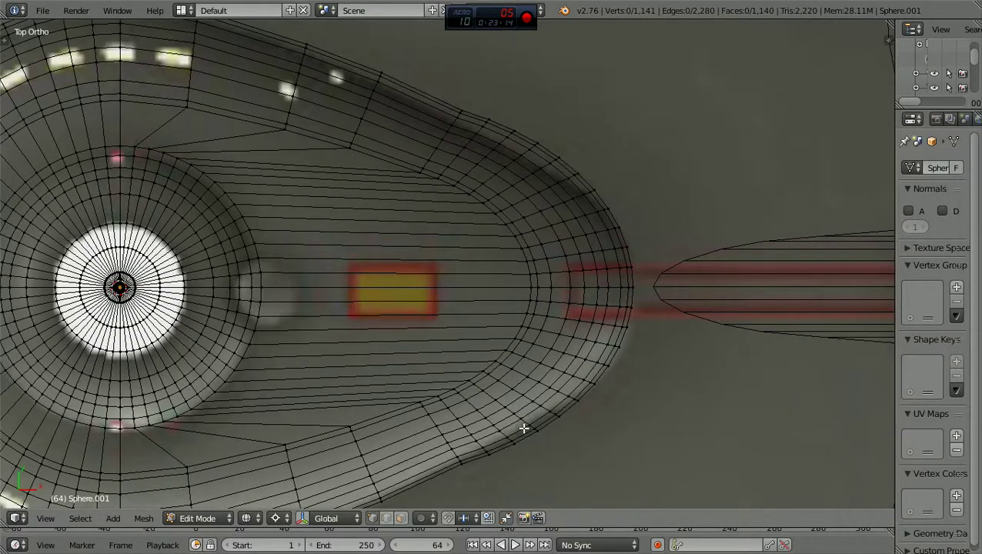
pyautogui.scroll(1, 500, 473)
pyautogui.scroll(-1, 497, 472)
pyautogui.moveTo(488, 469)
pyautogui.keyDown('ctrl'); pyautogui.mouseDown()
pyautogui.moveTo(432, 396)
pyautogui.moveTo(476, 328)
pyautogui.moveTo(701, 316)
pyautogui.moveTo(513, 280)
pyautogui.mouseUp(); pyautogui.keyUp('ctrl')
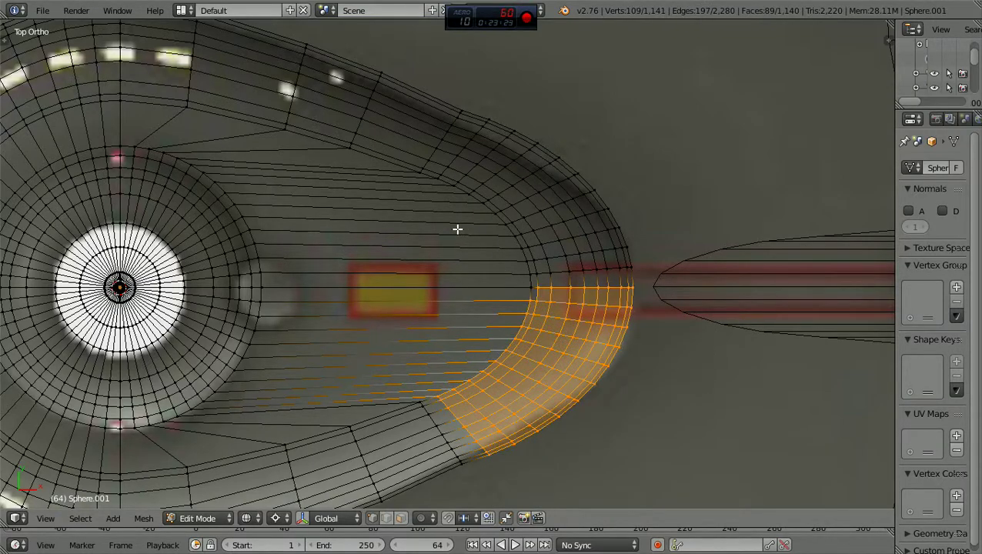
pyautogui.moveTo(429, 198)
pyautogui.keyDown('ctrl'); pyautogui.mouseDown()
pyautogui.moveTo(469, 138)
pyautogui.moveTo(509, 112)
pyautogui.moveTo(510, 186)
pyautogui.moveTo(440, 208)
pyautogui.moveTo(480, 126)
pyautogui.moveTo(498, 99)
pyautogui.moveTo(512, 103)
pyautogui.moveTo(642, 215)
pyautogui.moveTo(667, 319)
pyautogui.moveTo(631, 338)
pyautogui.mouseUp(); pyautogui.keyUp('ctrl')
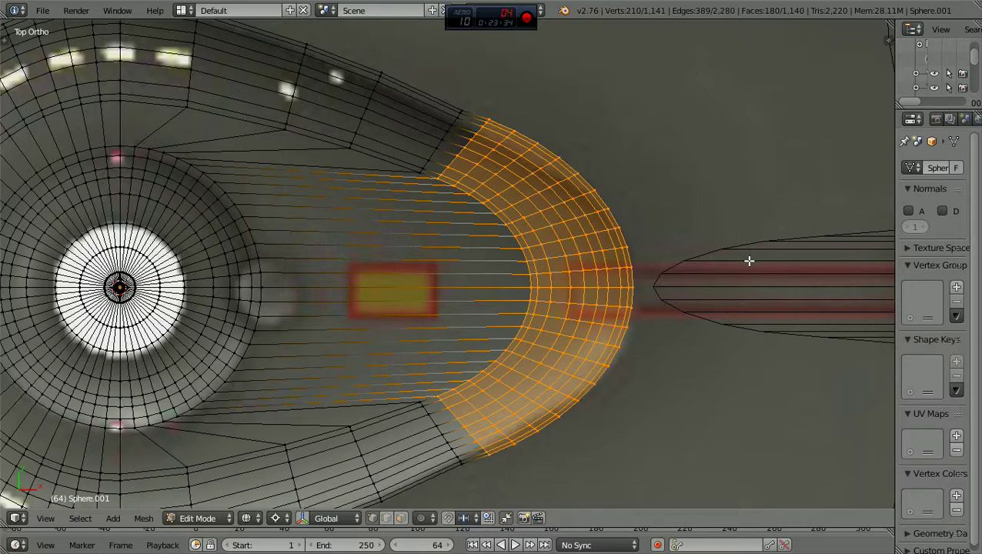
# Scale the selected rear rim to about 0.98 along Y, then deselect
pyautogui.press('s')
pyautogui.press('y')
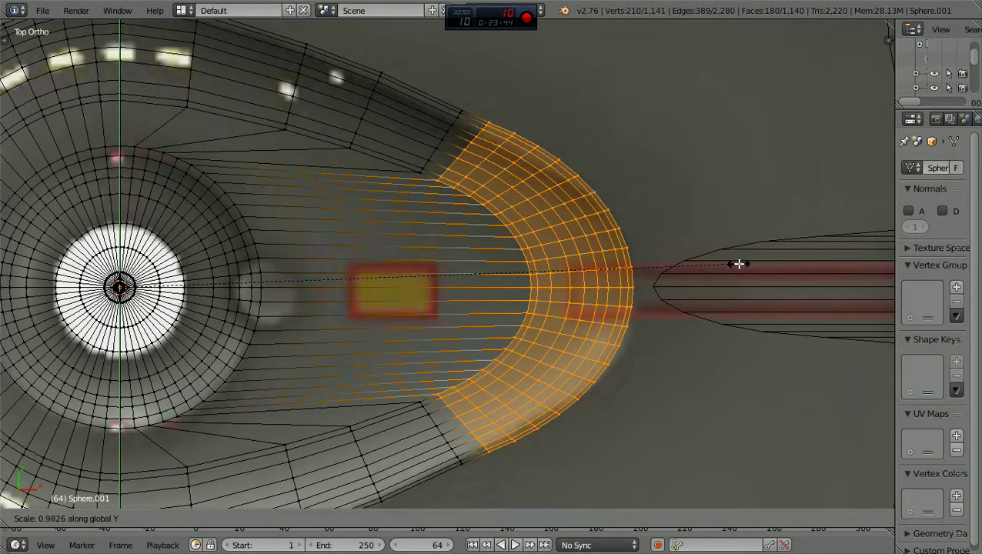
pyautogui.click(737, 264)
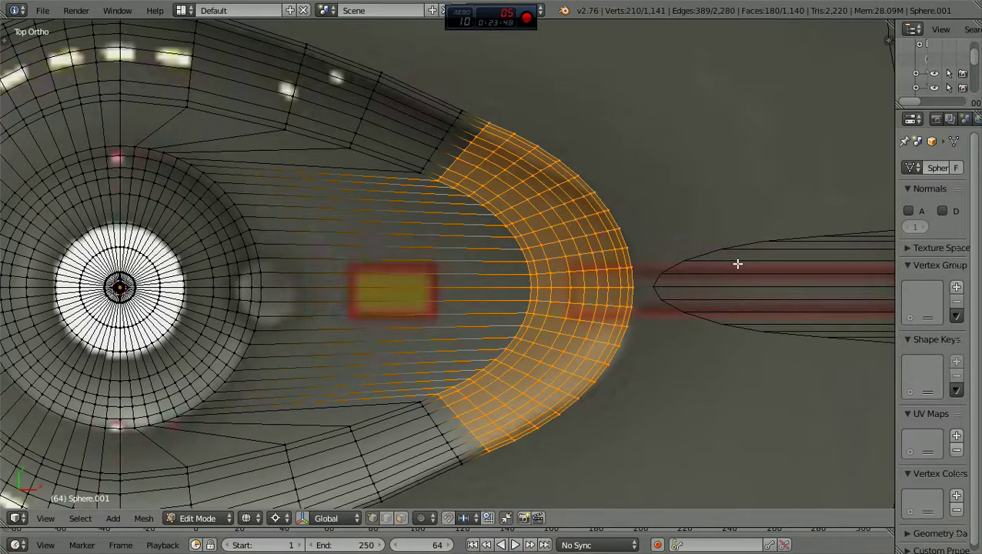
pyautogui.press('a')
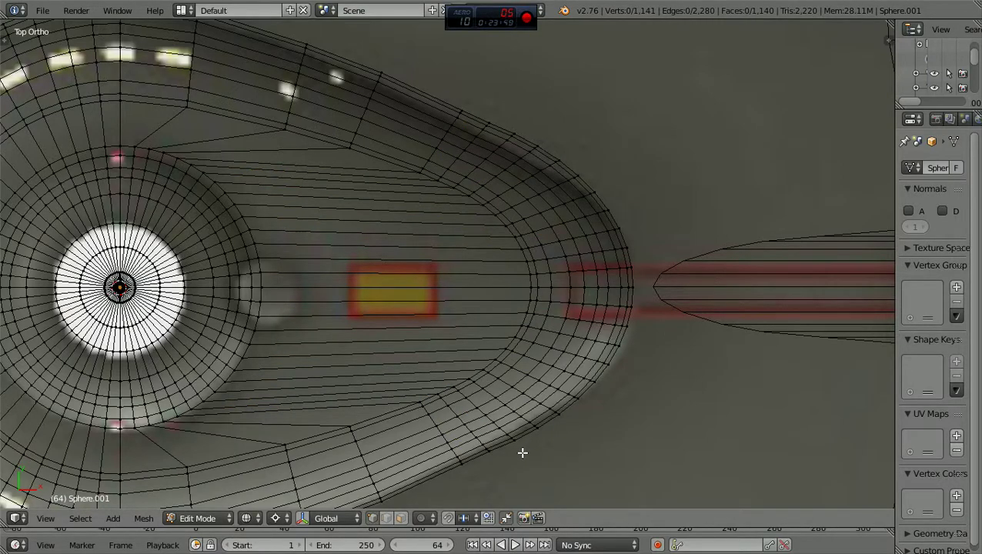
# Lasso-select the rear rim vertices again and scale them to about 0.99 along Y
pyautogui.moveTo(523, 453)
pyautogui.keyDown('ctrl'); pyautogui.mouseDown()
pyautogui.moveTo(454, 386)
pyautogui.moveTo(464, 366)
pyautogui.mouseUp(); pyautogui.keyUp('ctrl')
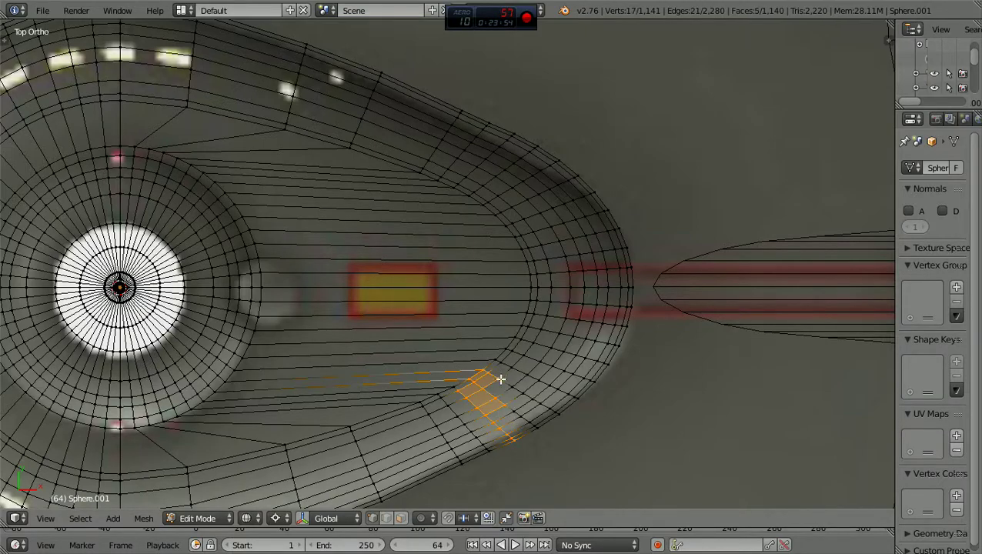
pyautogui.moveTo(538, 465)
pyautogui.keyDown('ctrl'); pyautogui.mouseDown()
pyautogui.moveTo(494, 441)
pyautogui.moveTo(455, 390)
pyautogui.moveTo(517, 297)
pyautogui.moveTo(733, 309)
pyautogui.moveTo(557, 247)
pyautogui.mouseUp(); pyautogui.keyUp('ctrl')
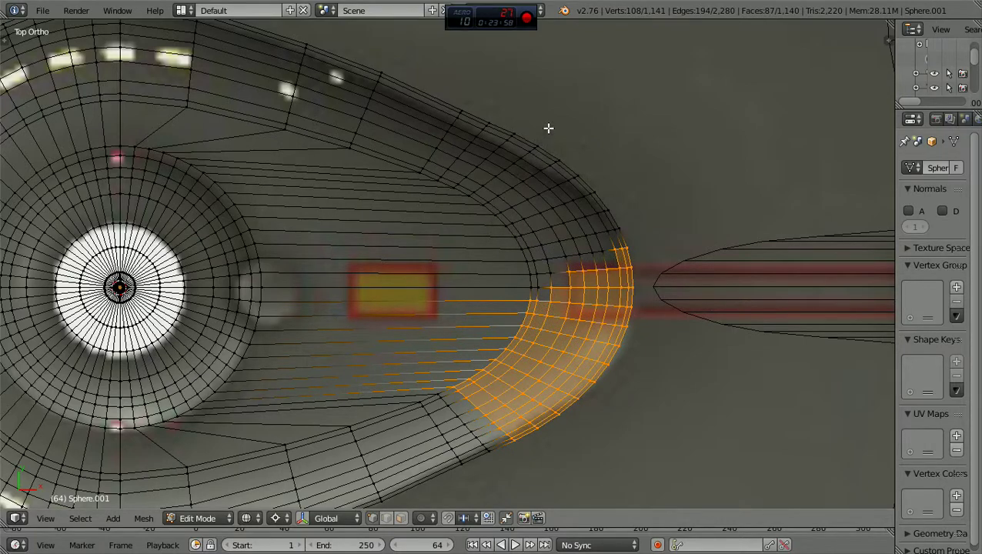
pyautogui.moveTo(538, 113)
pyautogui.keyDown('ctrl'); pyautogui.mouseDown()
pyautogui.moveTo(454, 187)
pyautogui.moveTo(445, 216)
pyautogui.moveTo(466, 271)
pyautogui.moveTo(568, 349)
pyautogui.moveTo(683, 295)
pyautogui.moveTo(644, 172)
pyautogui.mouseUp(); pyautogui.keyUp('ctrl')
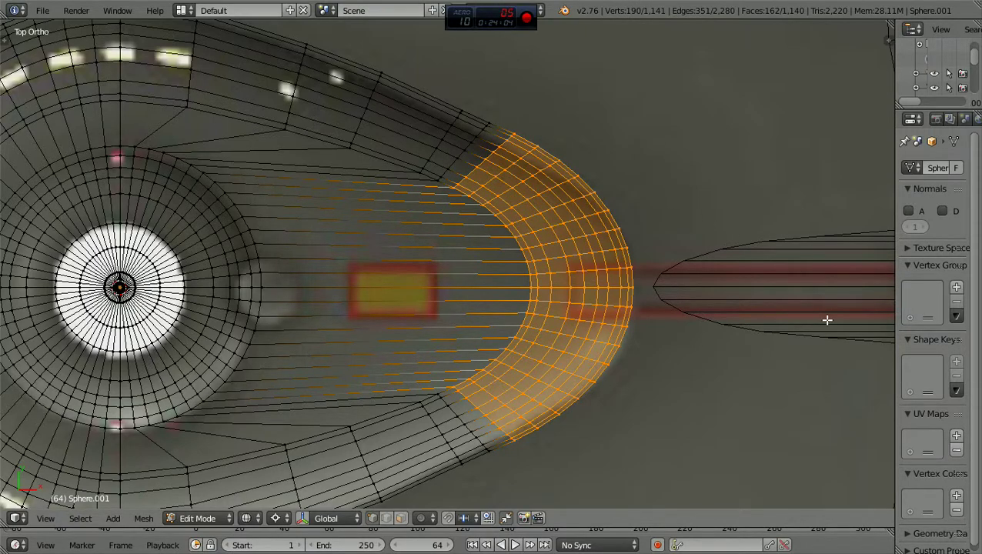
pyautogui.press('s')
pyautogui.press('y')
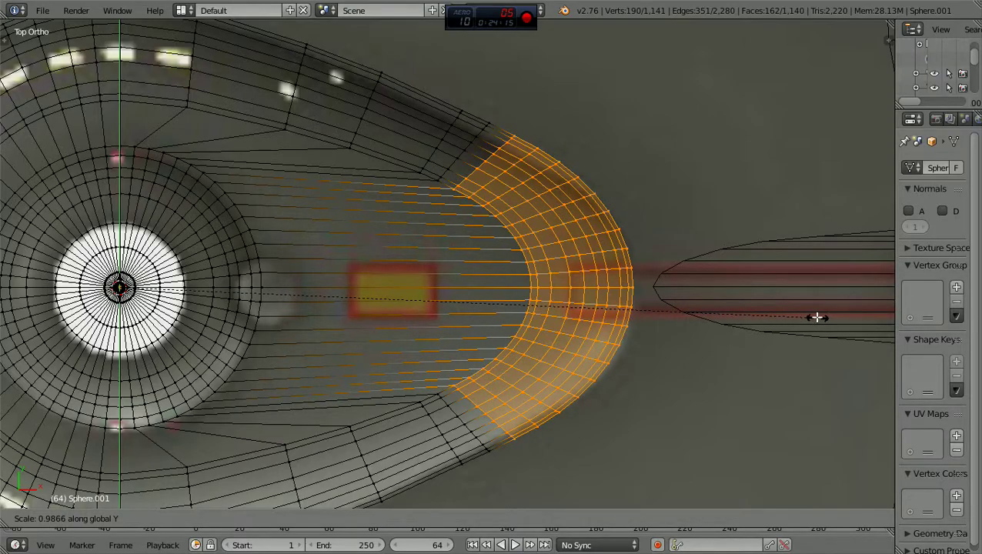
pyautogui.click(817, 317)
pyautogui.scroll(-2, 818, 317)
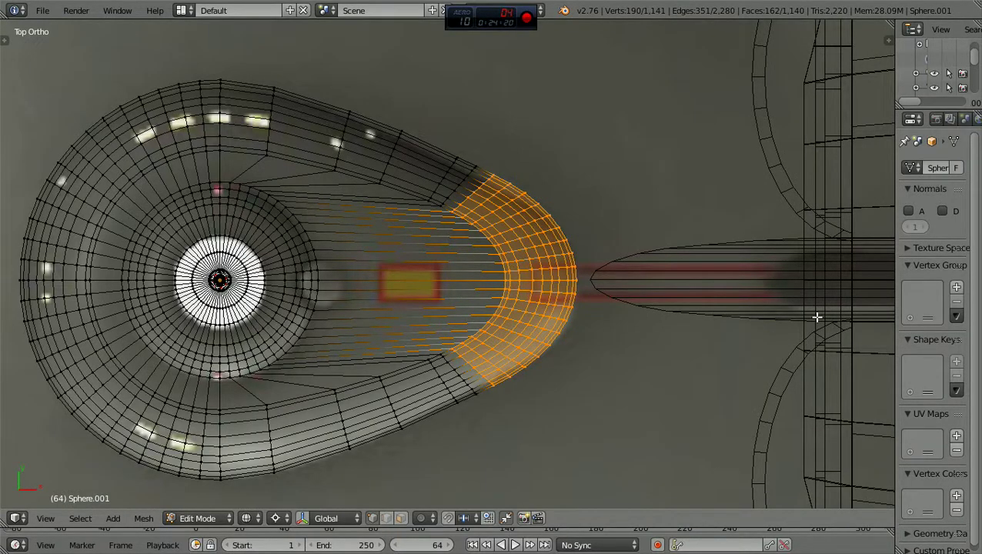
pyautogui.press('a')
pyautogui.scroll(2, 817, 317)
pyautogui.scroll(-4, 817, 318)
pyautogui.moveTo(816, 317); pyautogui.dragTo(391, 463, button='middle')
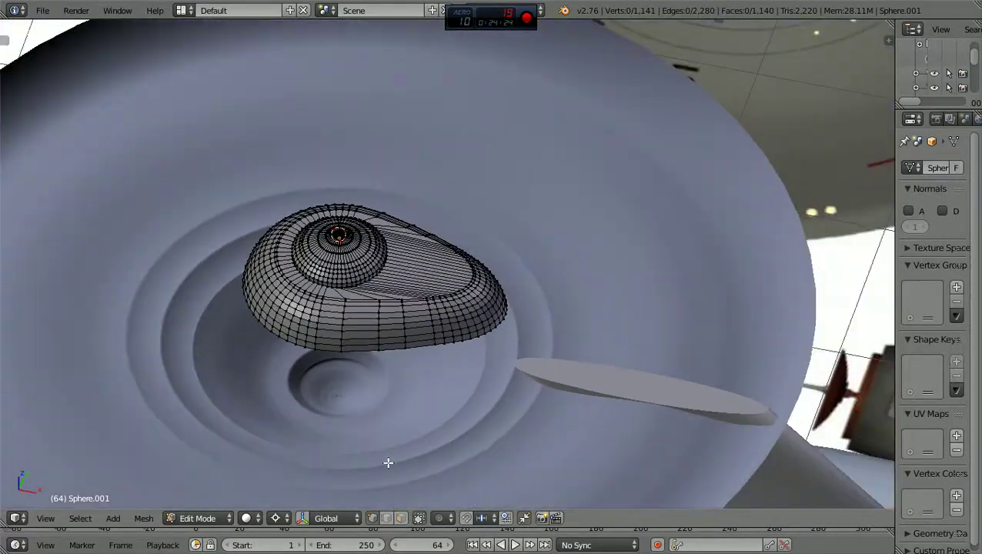
pyautogui.click(218, 518)
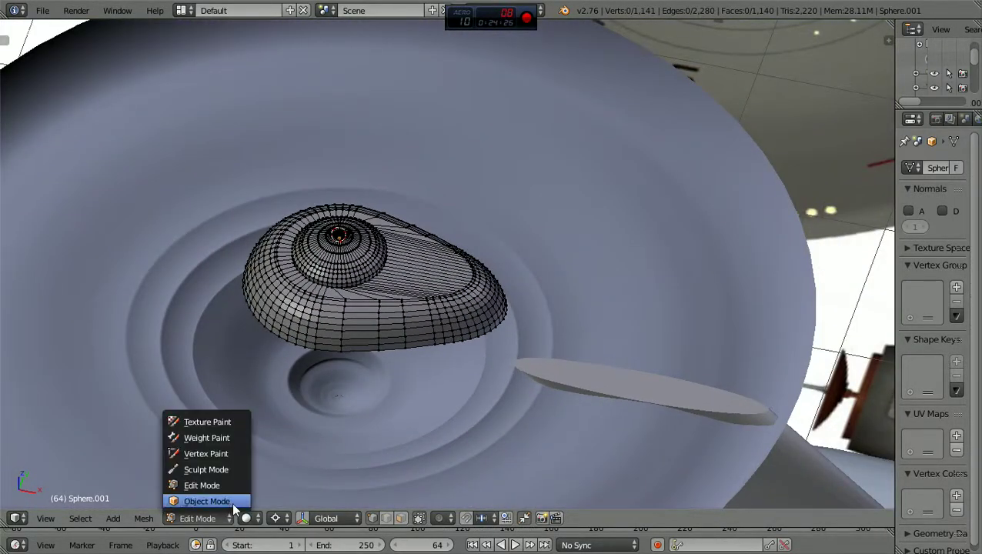
pyautogui.click(206, 502)
pyautogui.moveTo(474, 445); pyautogui.dragTo(437, 367, button='middle')
pyautogui.scroll(2, 671, 389)
pyautogui.press('KP_1')
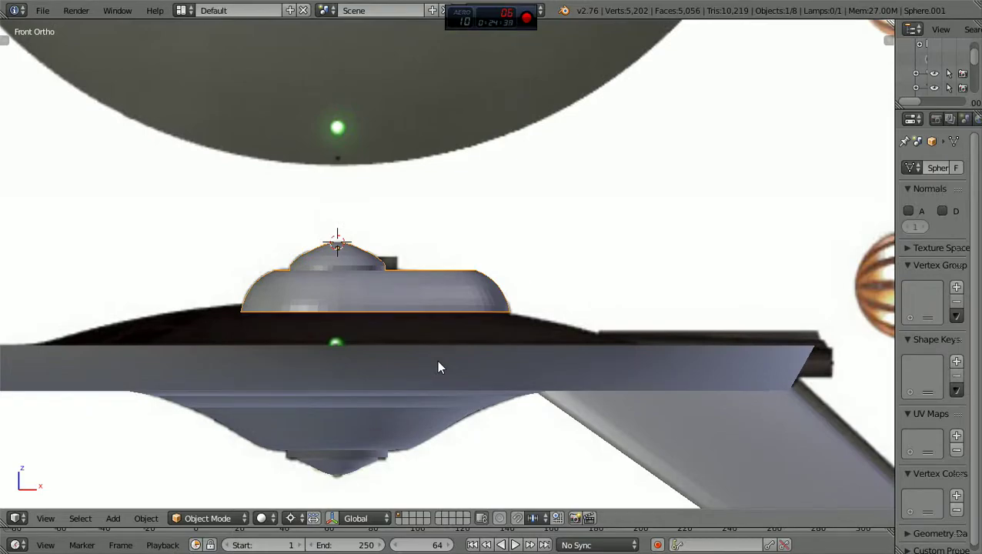
pyautogui.scroll(2, 437, 367)
pyautogui.scroll(1, 439, 368)
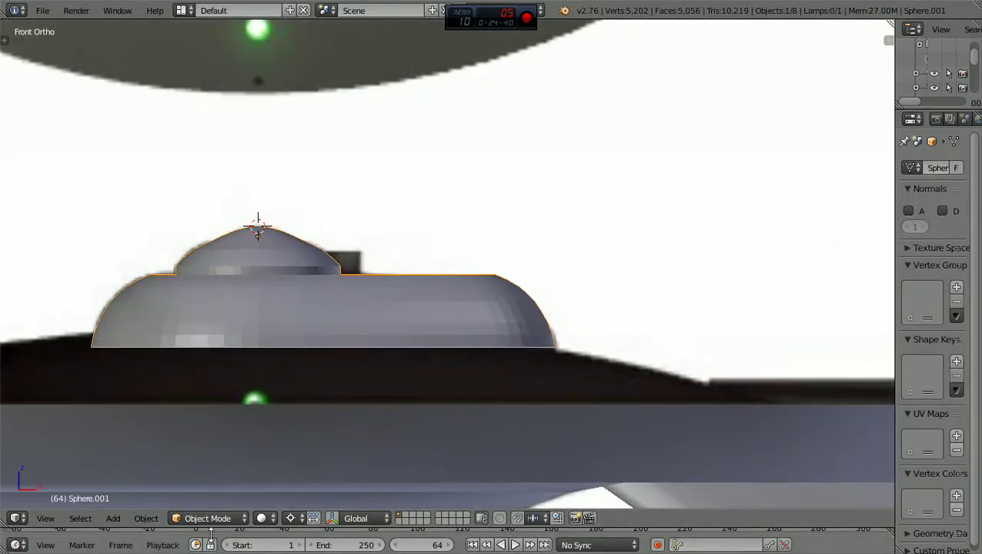
pyautogui.click(244, 519)
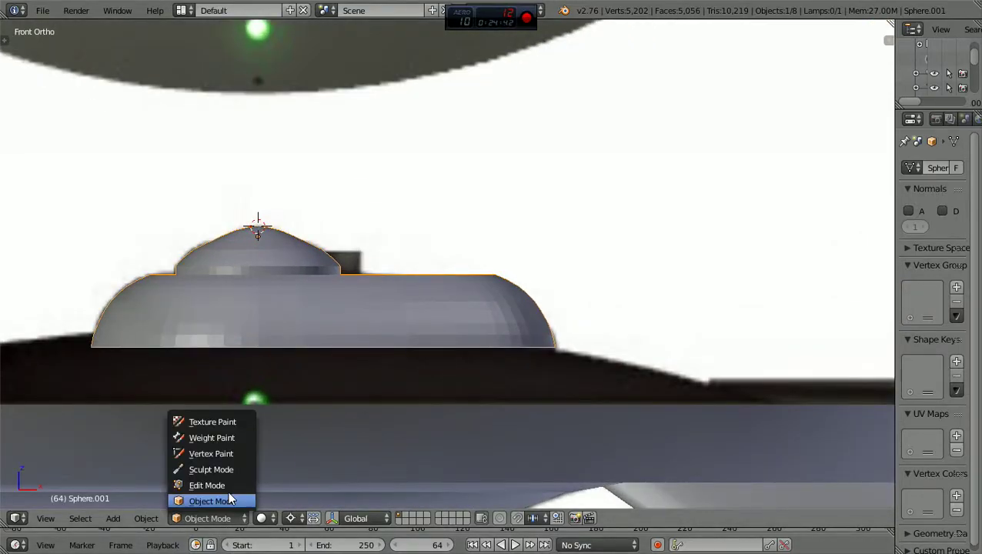
pyautogui.click(228, 483)
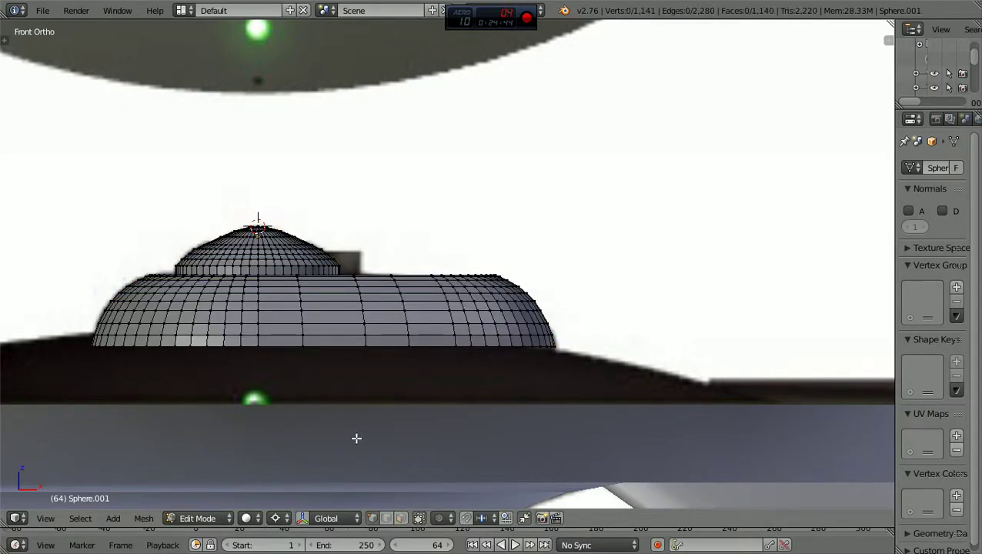
# Switch shading and box-select the rear half of the upper hull
pyautogui.hotkey('alt', 'z')
pyautogui.scroll(2, 357, 438)
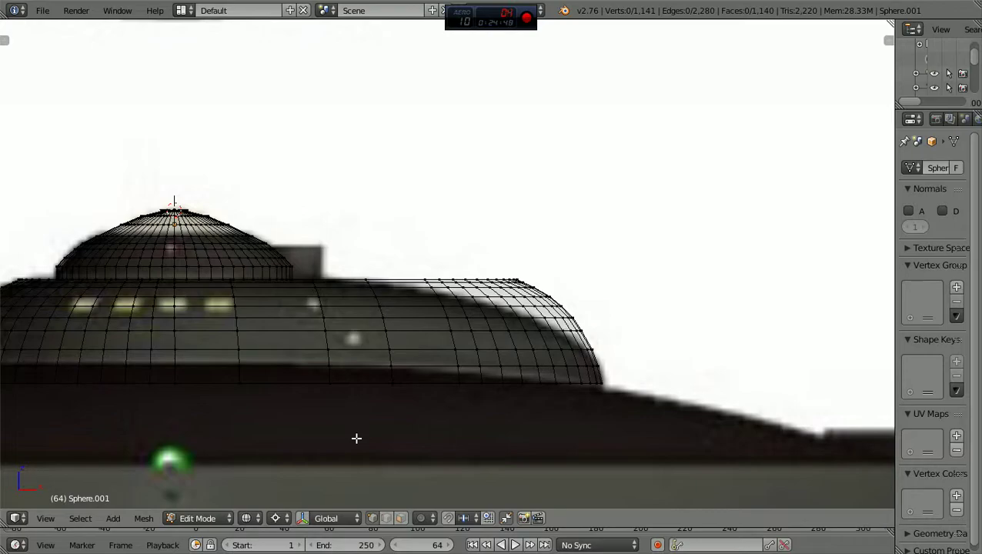
pyautogui.scroll(-1, 356, 439)
pyautogui.scroll(1, 356, 438)
pyautogui.scroll(-1, 361, 352)
pyautogui.scroll(1, 361, 351)
pyautogui.press('b')
pyautogui.moveTo(358, 413); pyautogui.dragTo(640, 217)
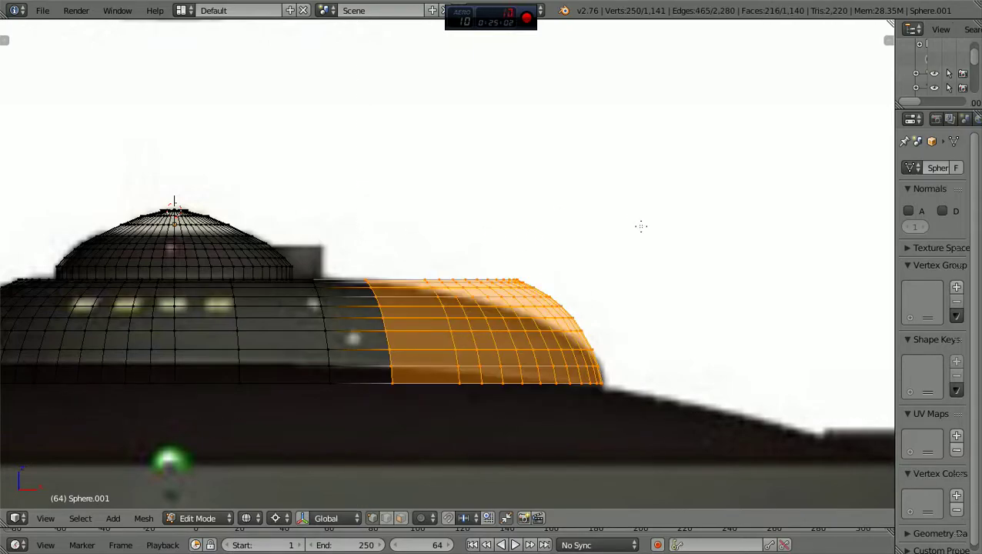
# Flatten the rear hull section to 0.8 along Z and move it down
pyautogui.press('s')
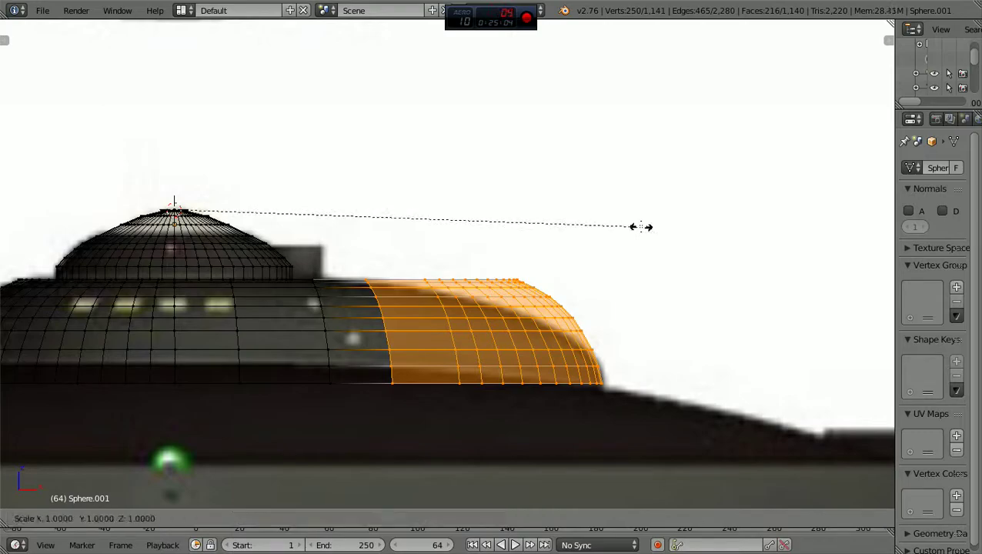
pyautogui.press('z')
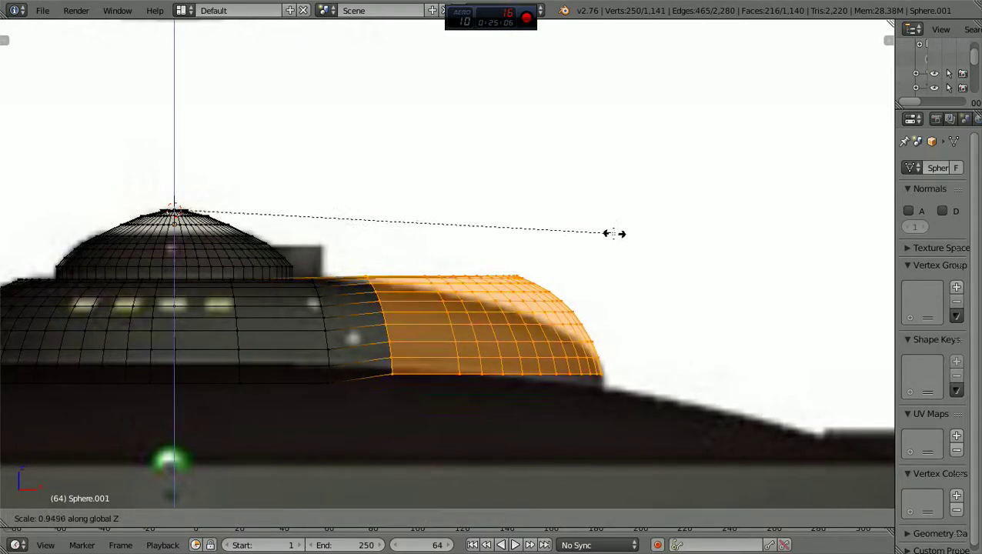
pyautogui.click(546, 242)
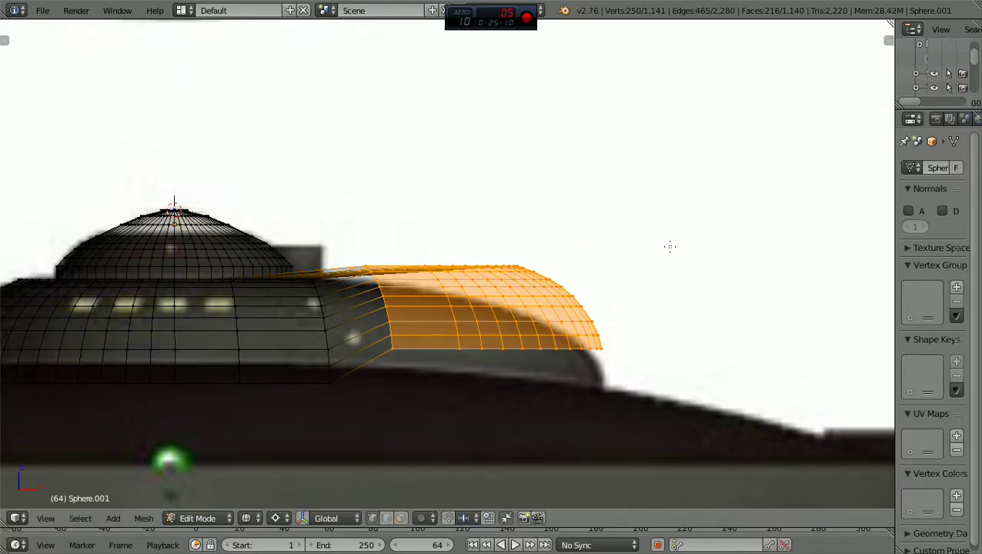
pyautogui.press('g')
pyautogui.press('z')
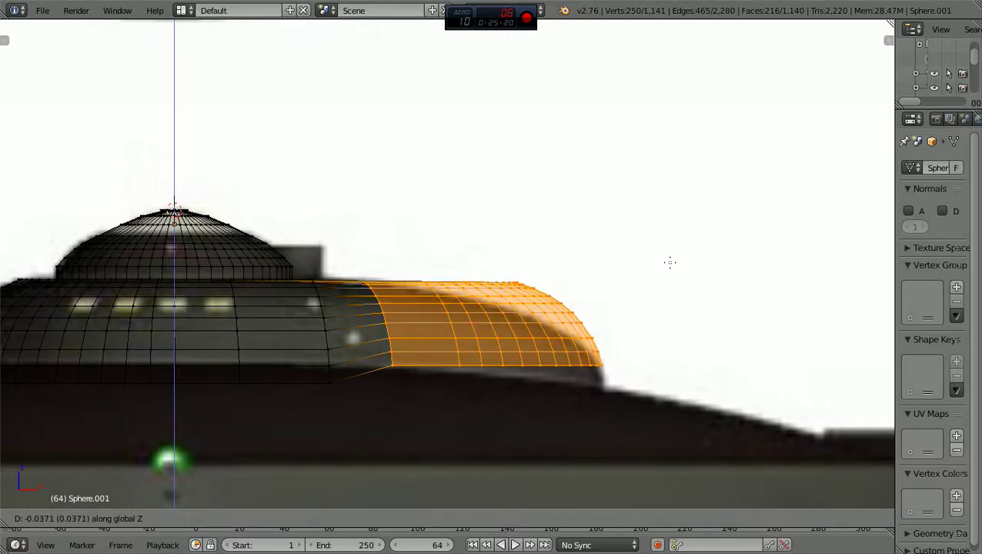
pyautogui.click(668, 264)
pyautogui.moveTo(668, 265); pyautogui.dragTo(630, 297, button='middle')
# From the front view, lower the rear section further along Z
pyautogui.press('KP_1')
pyautogui.scroll(4, 627, 300)
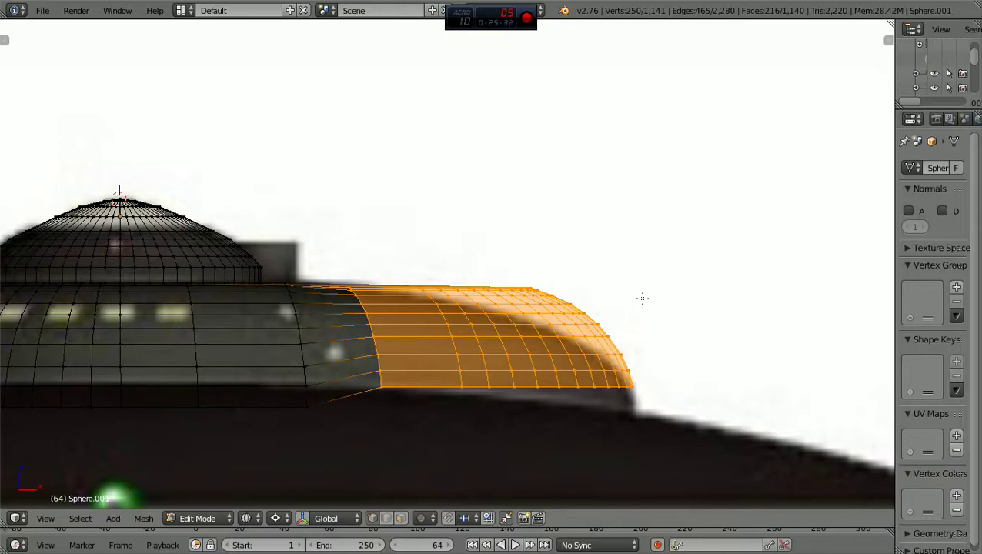
pyautogui.press('g')
pyautogui.press('z')
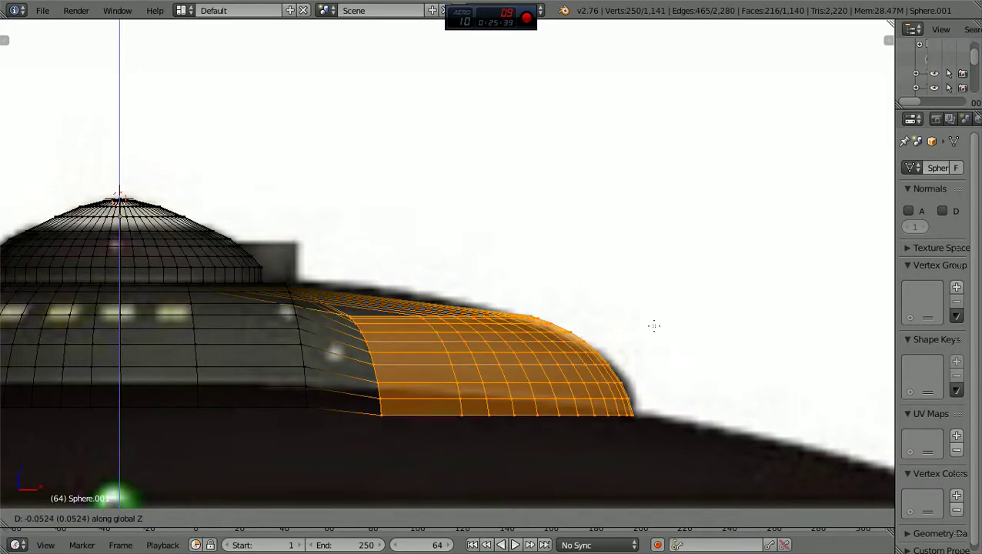
pyautogui.click(654, 326)
pyautogui.scroll(-3, 654, 326)
pyautogui.moveTo(654, 324); pyautogui.dragTo(629, 336, button='middle')
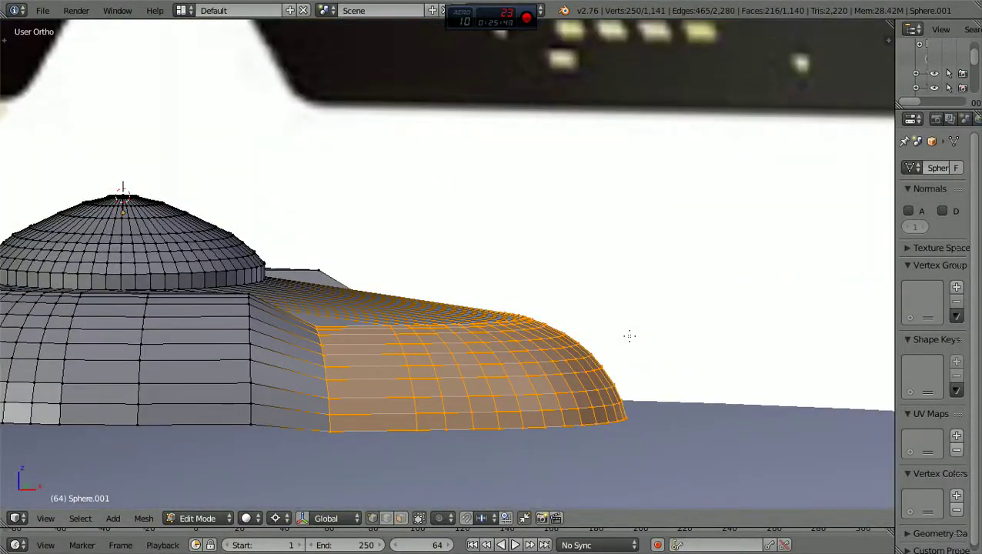
# Undo both downward moves of the rear section and switch to textured shading
pyautogui.scroll(-1, 629, 336)
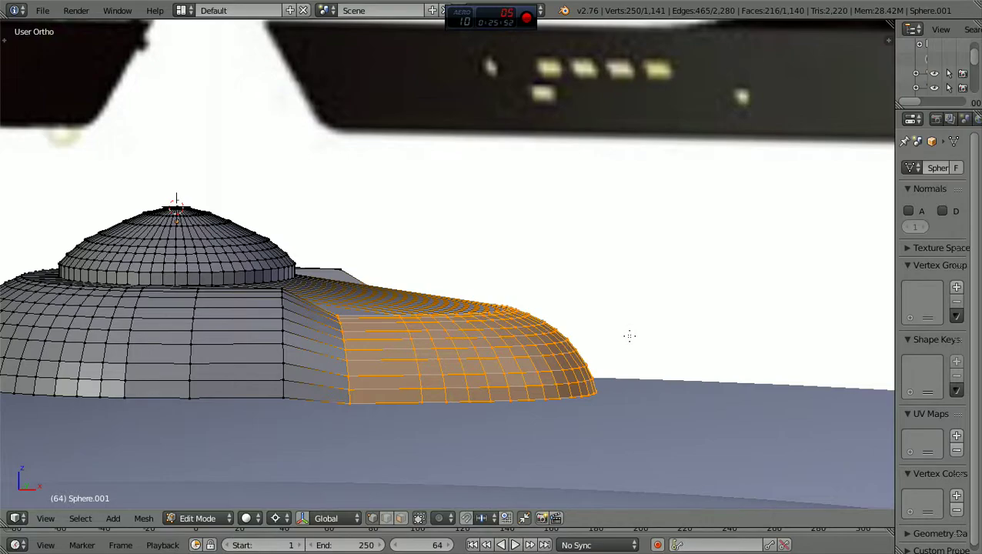
pyautogui.press('KP_4')
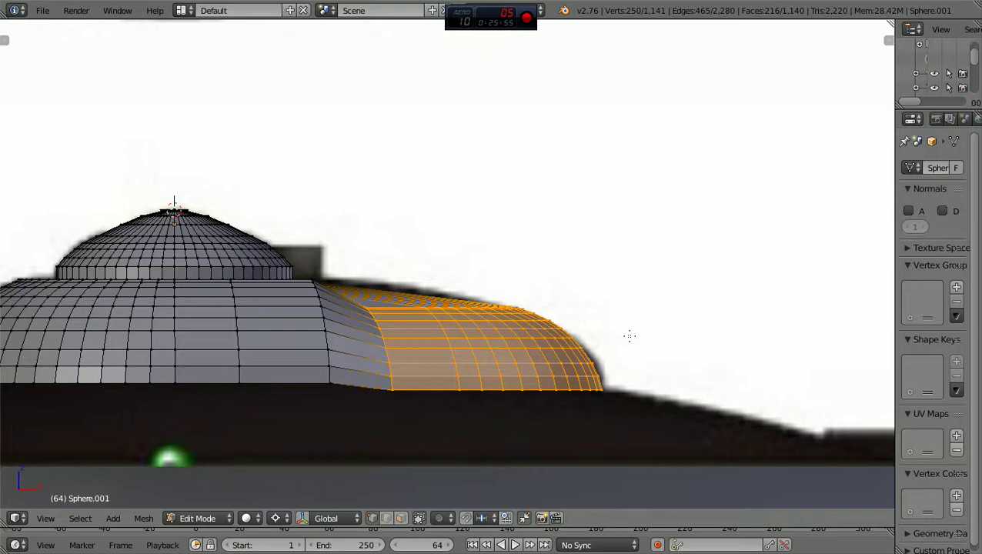
pyautogui.hotkey('ctrl', 'z')
pyautogui.hotkey('ctrl', 'z')
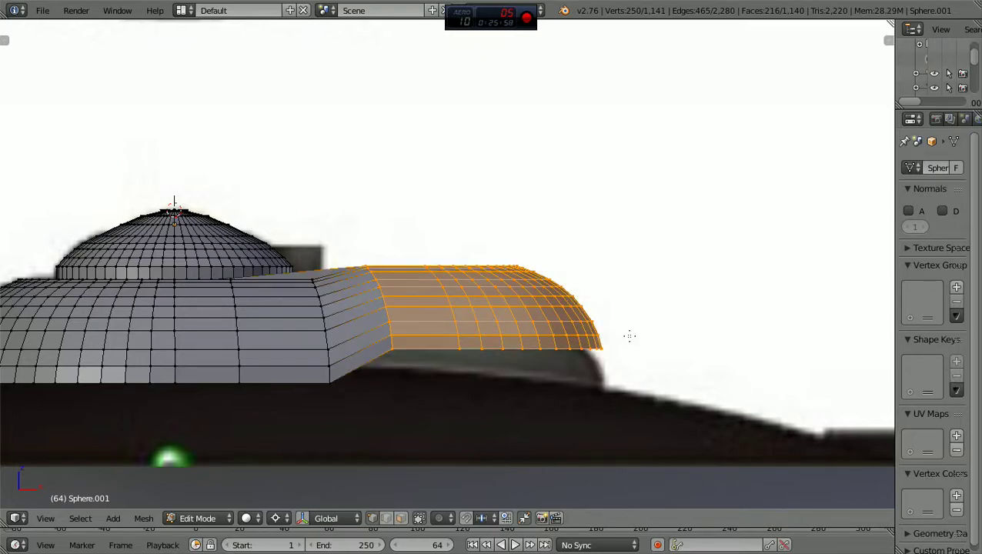
pyautogui.hotkey('ctrl', 'z')
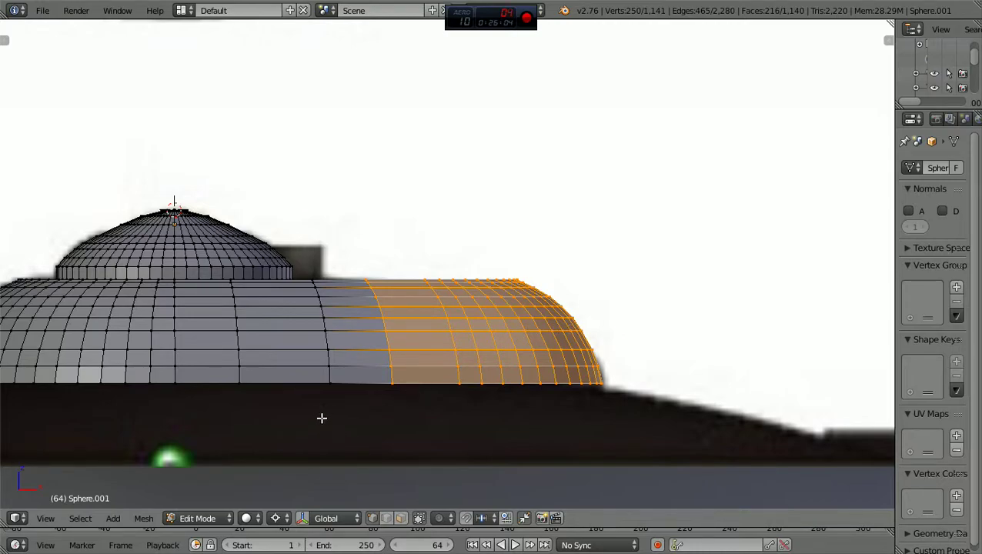
pyautogui.hotkey('alt', 'z')
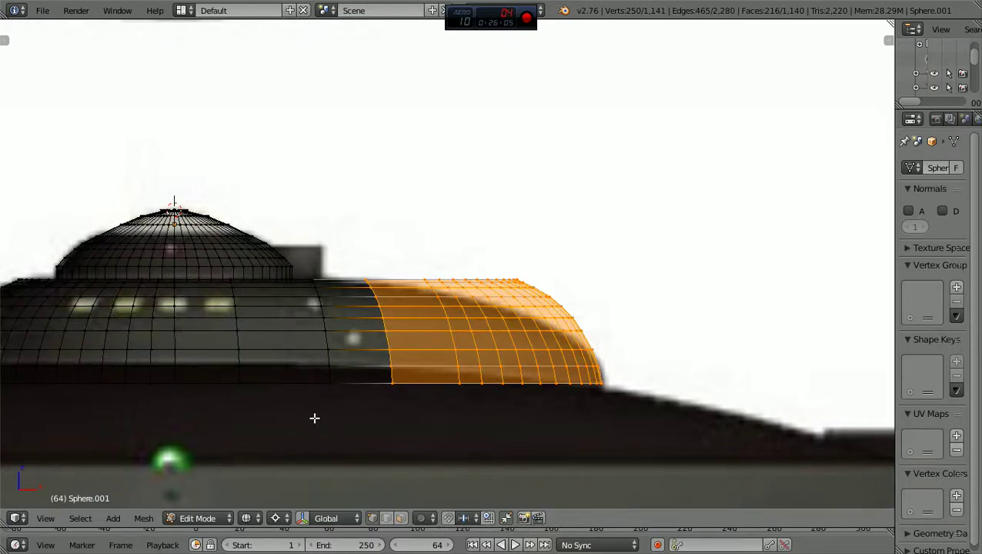
# Extend the selection with two box selections over the adjoining rear hull faces
pyautogui.press('b')
pyautogui.moveTo(315, 416); pyautogui.dragTo(357, 240)
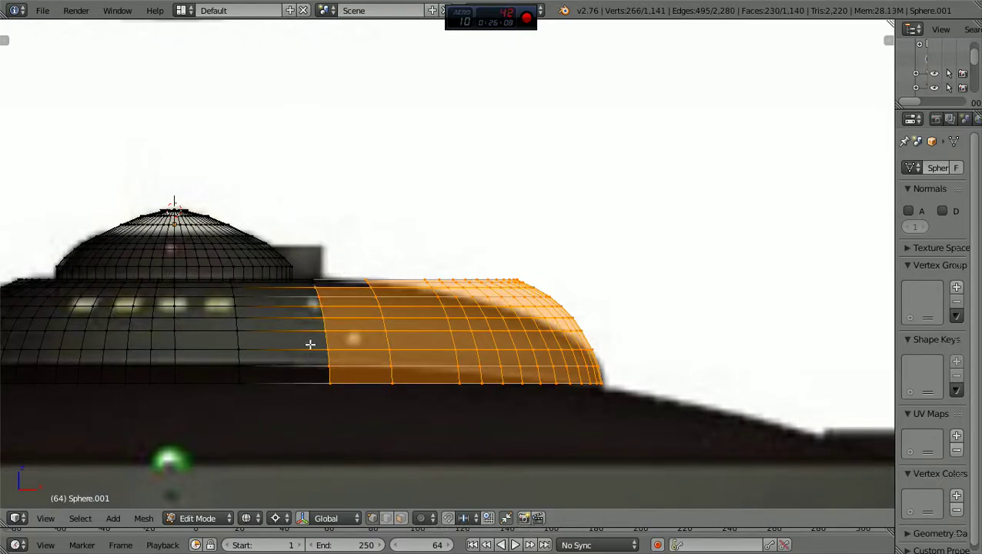
pyautogui.press('b')
pyautogui.moveTo(300, 393); pyautogui.dragTo(346, 261)
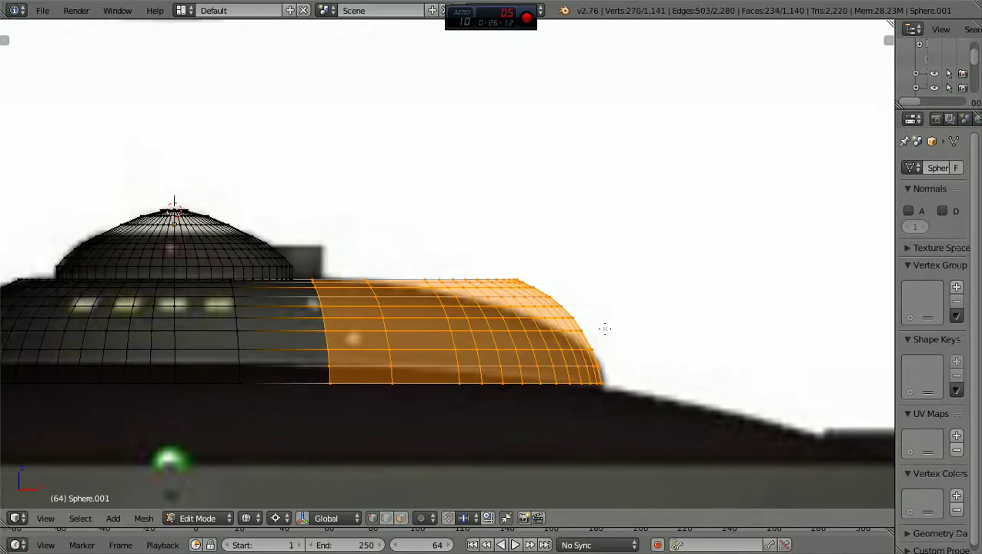
pyautogui.scroll(-3, 654, 321)
pyautogui.moveTo(654, 322); pyautogui.dragTo(777, 254, button='middle')
# Flatten the selected rear section along Z, lower it about 0.05, then deselect
pyautogui.press('s')
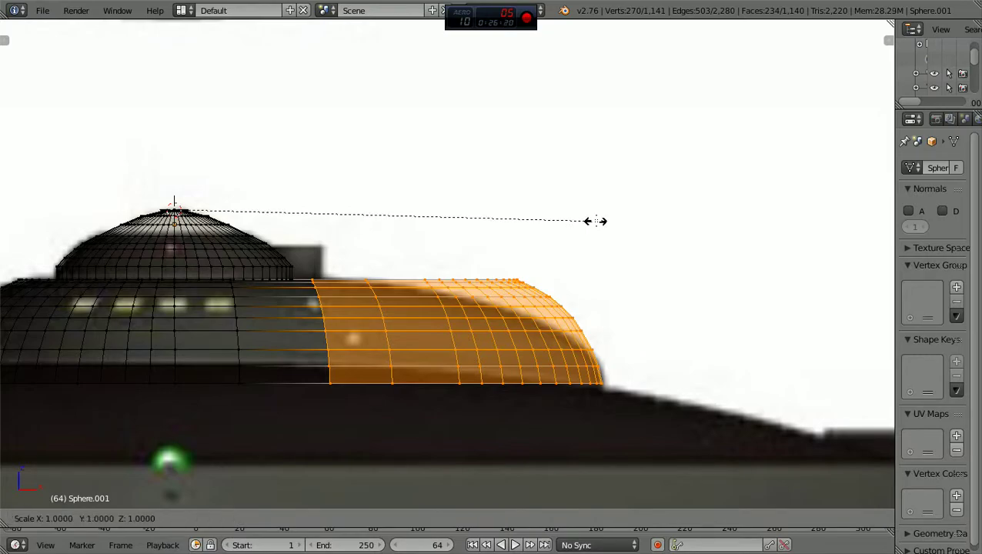
pyautogui.press('z')
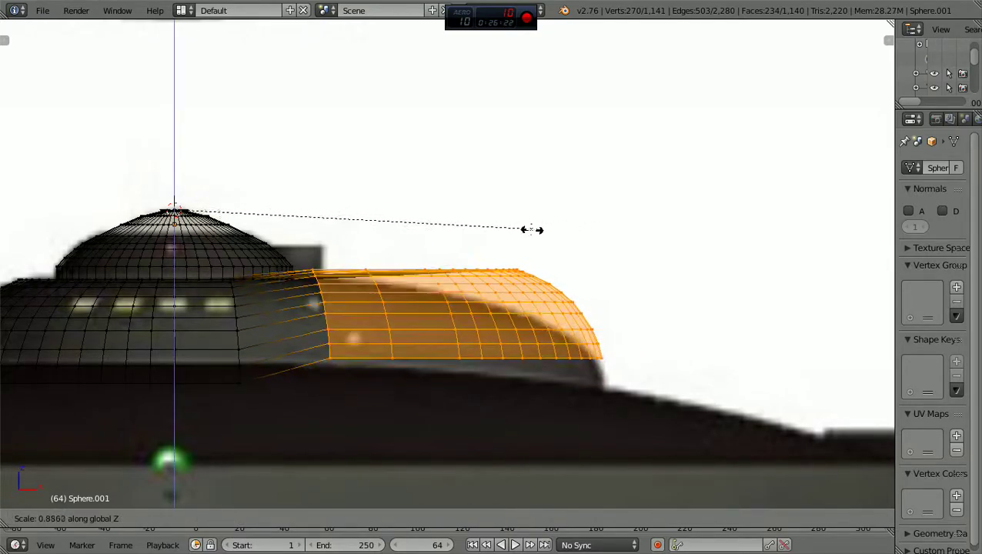
pyautogui.click(493, 233)
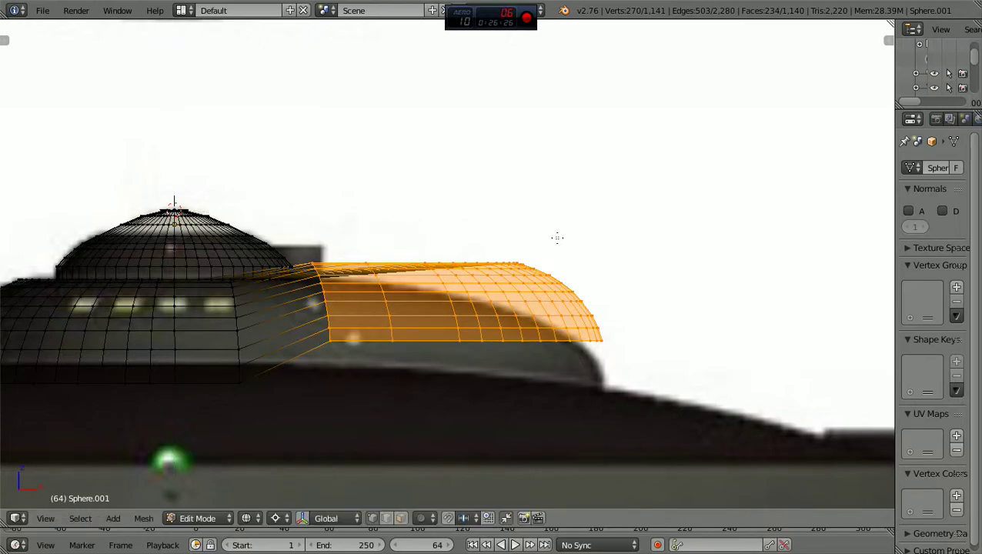
pyautogui.press('g')
pyautogui.press('z')
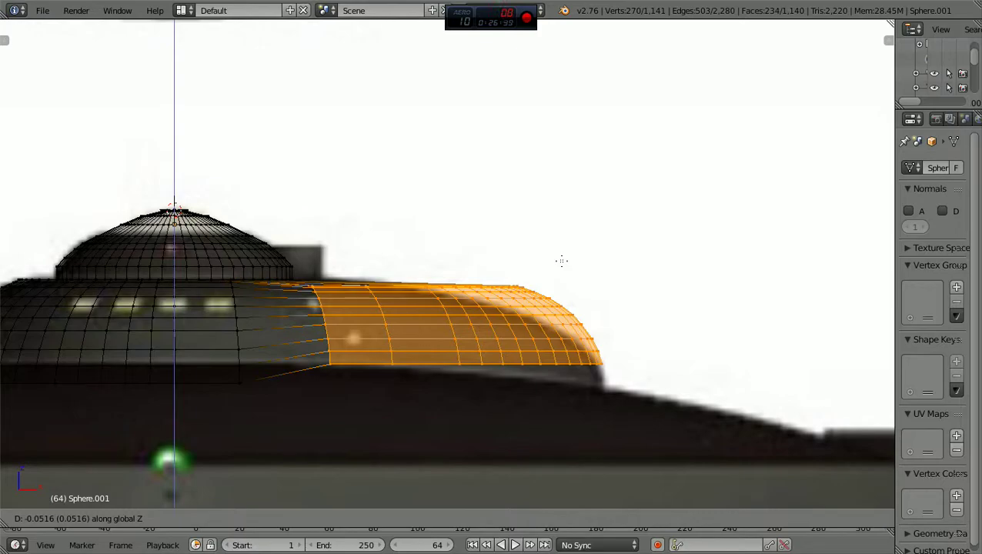
pyautogui.click(563, 261)
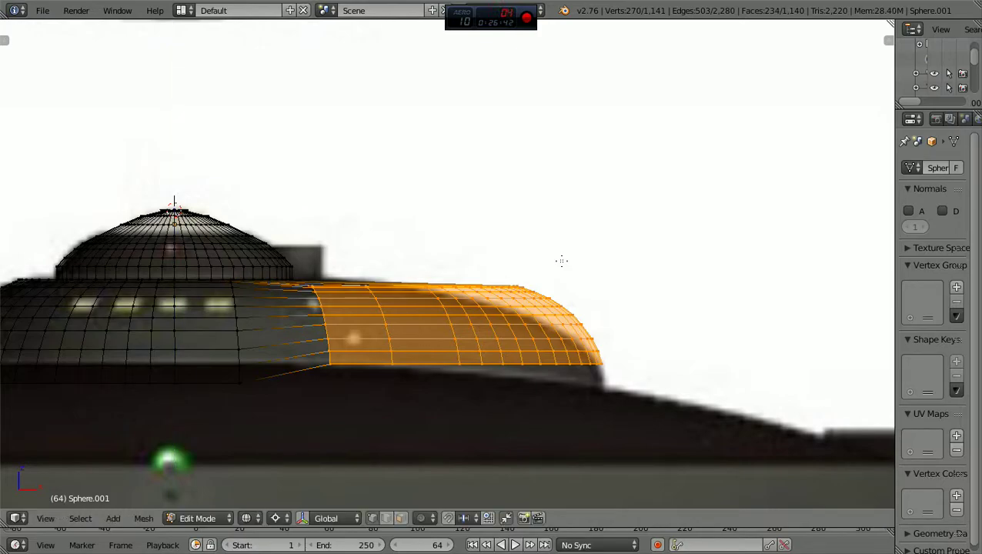
pyautogui.press('a')
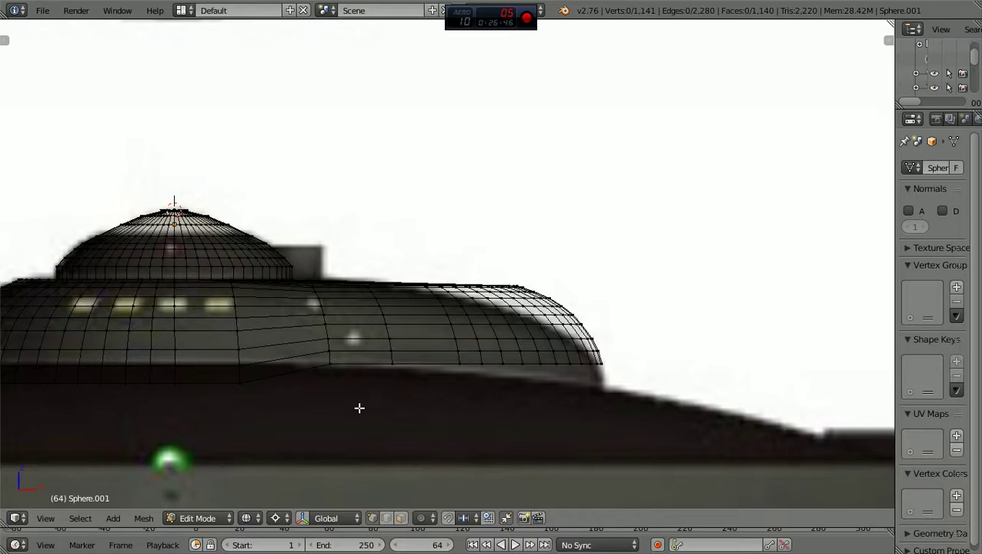
# Lower the right-side rear hull faces slightly along Z
pyautogui.press('b')
pyautogui.moveTo(360, 408); pyautogui.dragTo(668, 227)
pyautogui.press('g')
pyautogui.press('z')
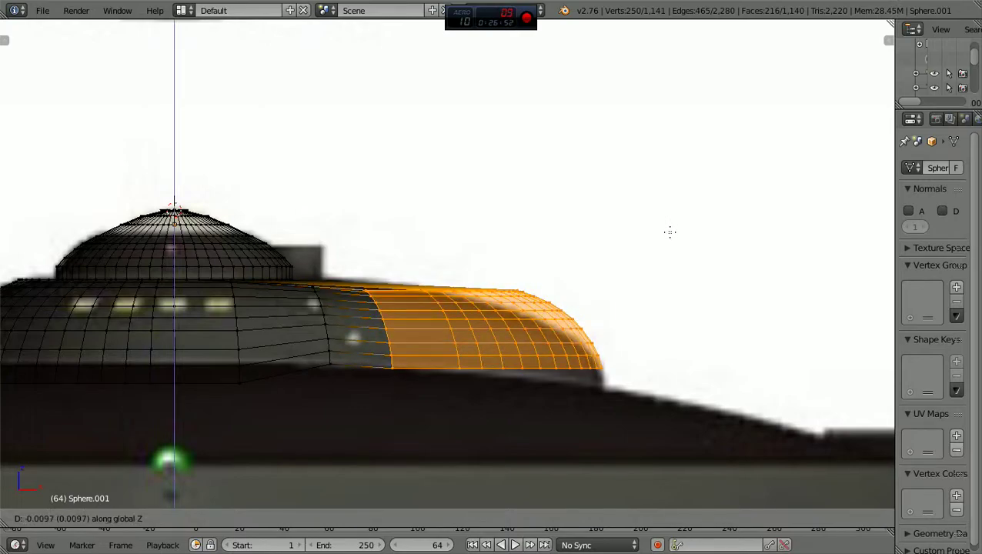
pyautogui.click(670, 232)
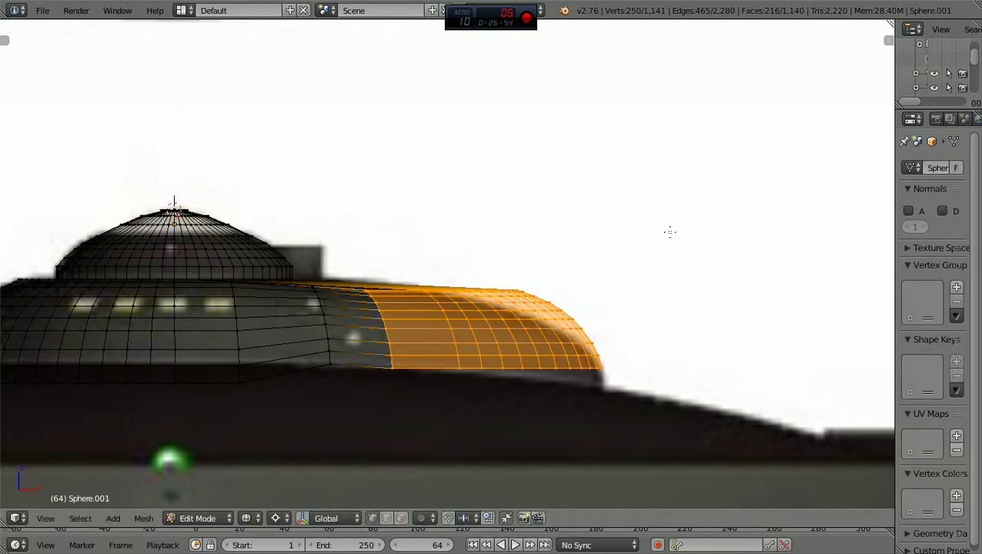
pyautogui.press('a')
# Lower the rearmost hull faces further along Z for a gentle taper, then view from the front
pyautogui.press('b')
pyautogui.moveTo(433, 409); pyautogui.dragTo(616, 258)
pyautogui.press('b')
pyautogui.moveTo(415, 408); pyautogui.dragTo(614, 233)
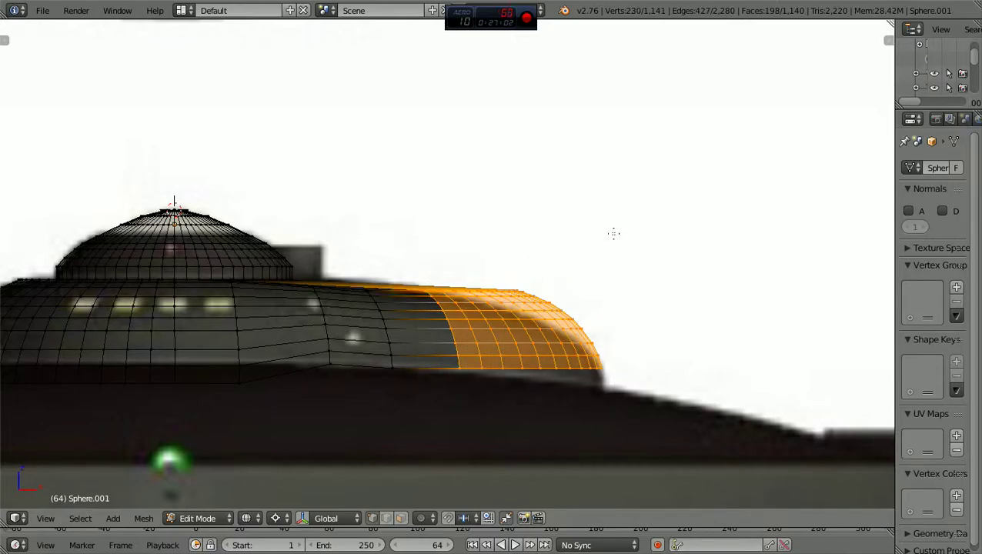
pyautogui.press('b')
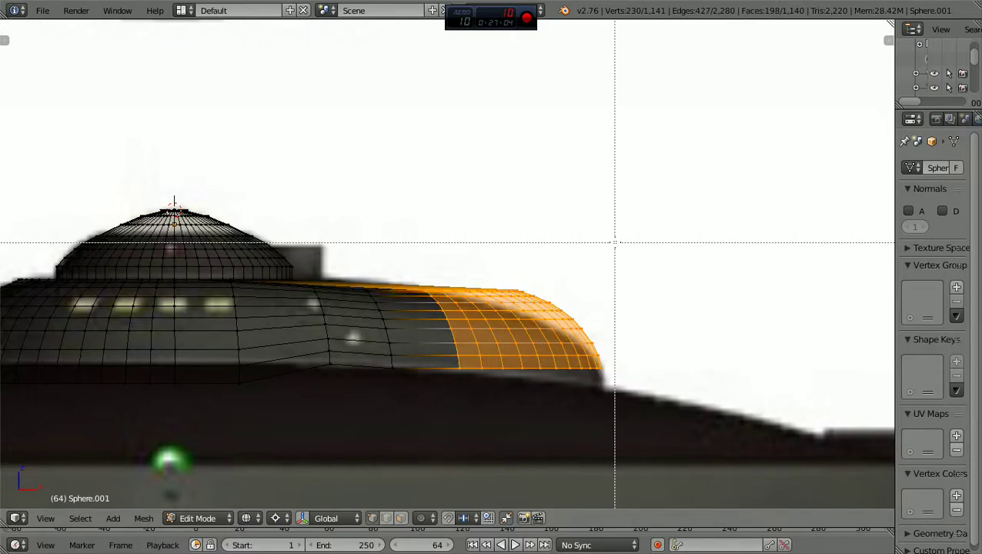
pyautogui.press('Escape')
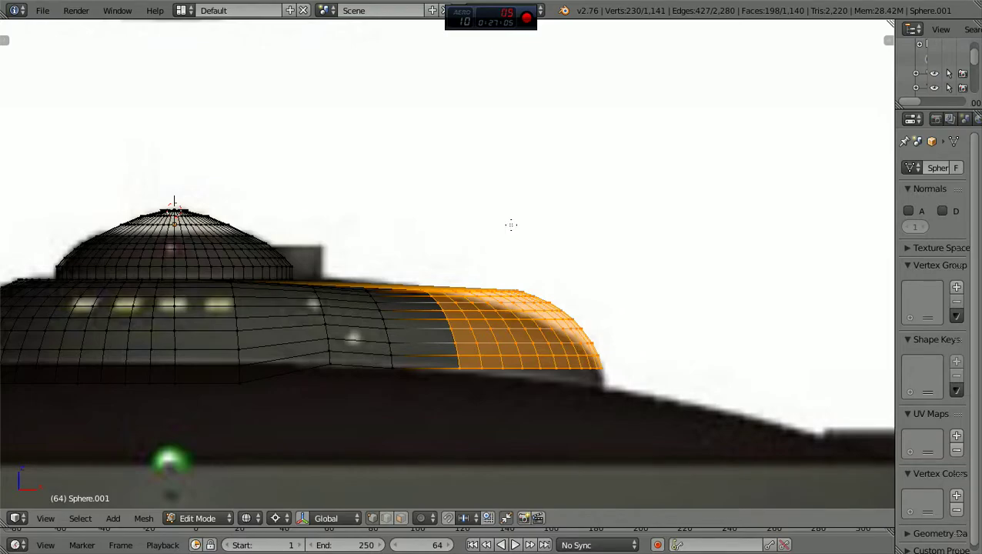
pyautogui.press('g')
pyautogui.press('z')
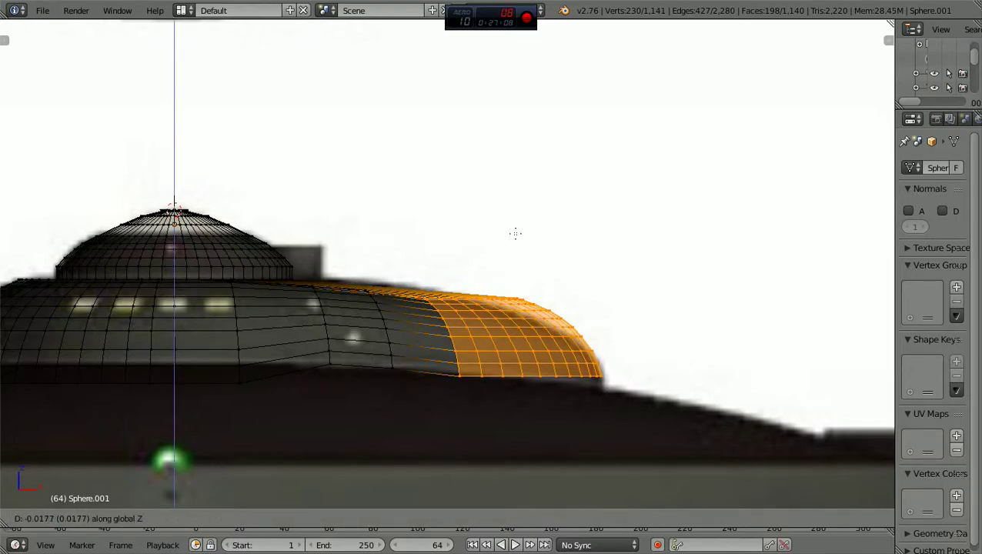
pyautogui.click(516, 233)
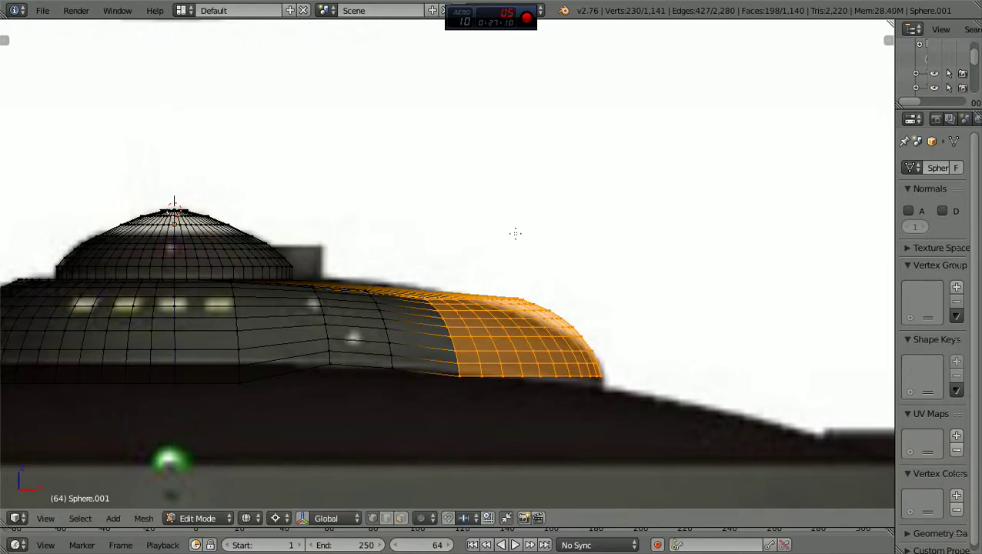
pyautogui.press('a')
pyautogui.press('KP_1')
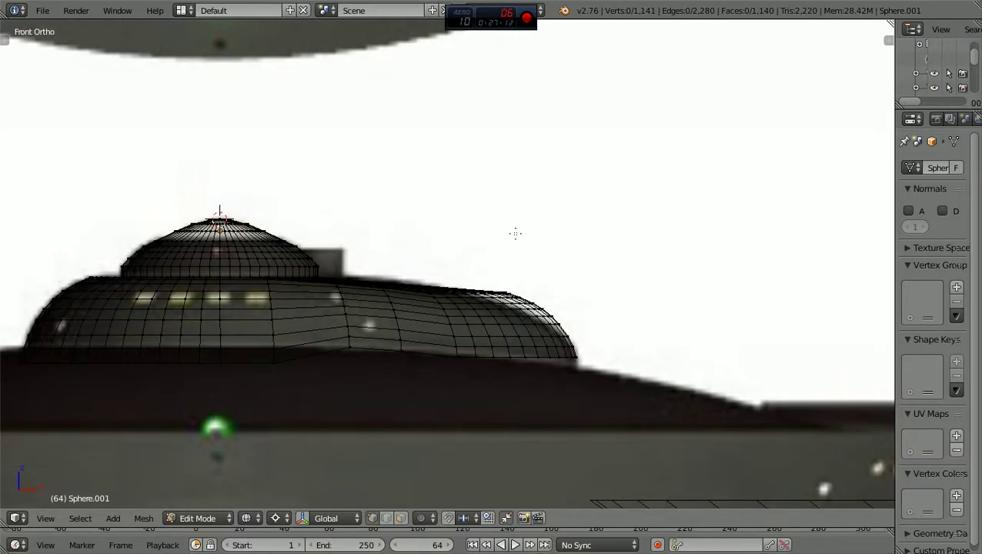
# Look down on the hull from the top and return to Object Mode
pyautogui.moveTo(516, 233)
pyautogui.mouseDown(button='middle')
pyautogui.moveTo(511, 265)
pyautogui.moveTo(458, 285)
pyautogui.moveTo(335, 281)
pyautogui.moveTo(303, 254)
pyautogui.moveTo(370, 235)
pyautogui.moveTo(424, 248)
pyautogui.moveTo(330, 294)
pyautogui.moveTo(311, 290)
pyautogui.moveTo(353, 281)
pyautogui.moveTo(353, 253)
pyautogui.moveTo(408, 213)
pyautogui.moveTo(432, 234)
pyautogui.moveTo(476, 251)
pyautogui.moveTo(506, 247)
pyautogui.mouseUp(button='middle')
pyautogui.scroll(-6, 538, 237)
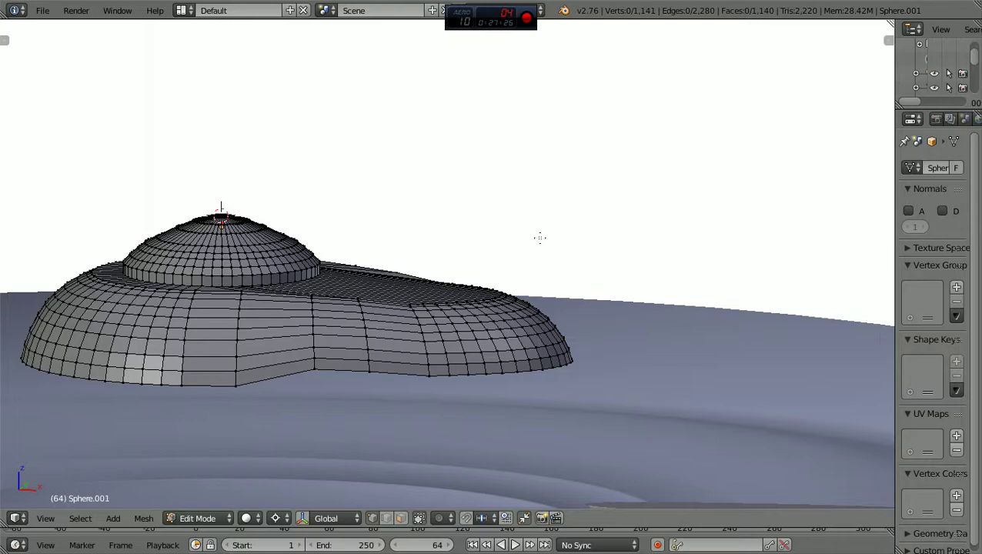
pyautogui.press('KP_7')
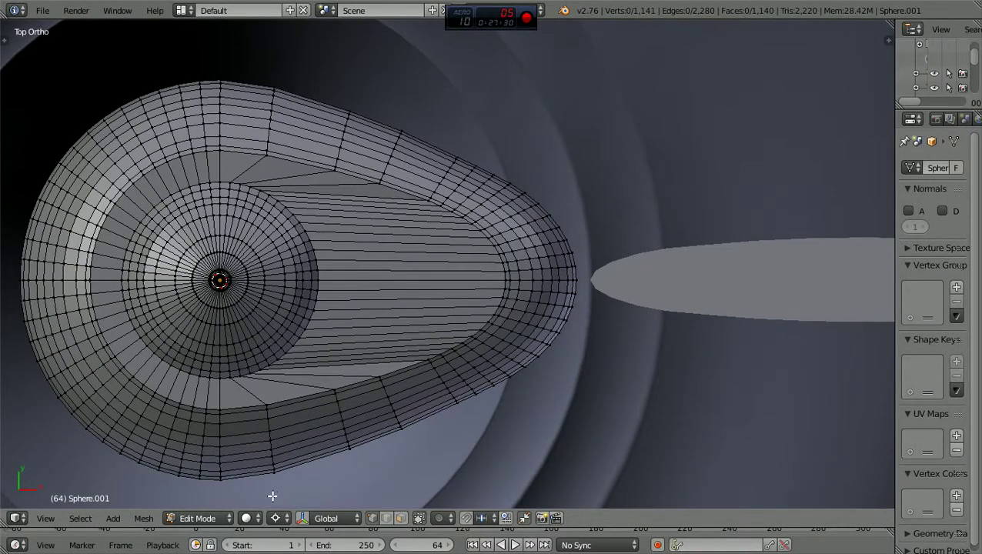
pyautogui.click(230, 518)
pyautogui.click(206, 502)
# Check the hull from front and top, then show it as wireframe over the reference
pyautogui.moveTo(491, 491); pyautogui.dragTo(513, 368, button='middle')
pyautogui.hotkey('ctrl', 'z')
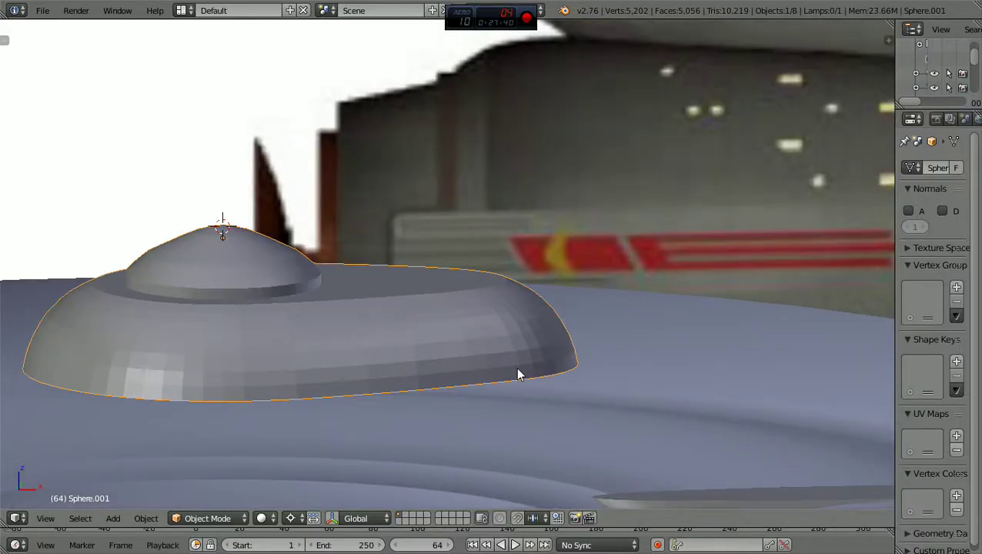
pyautogui.press('KP_1')
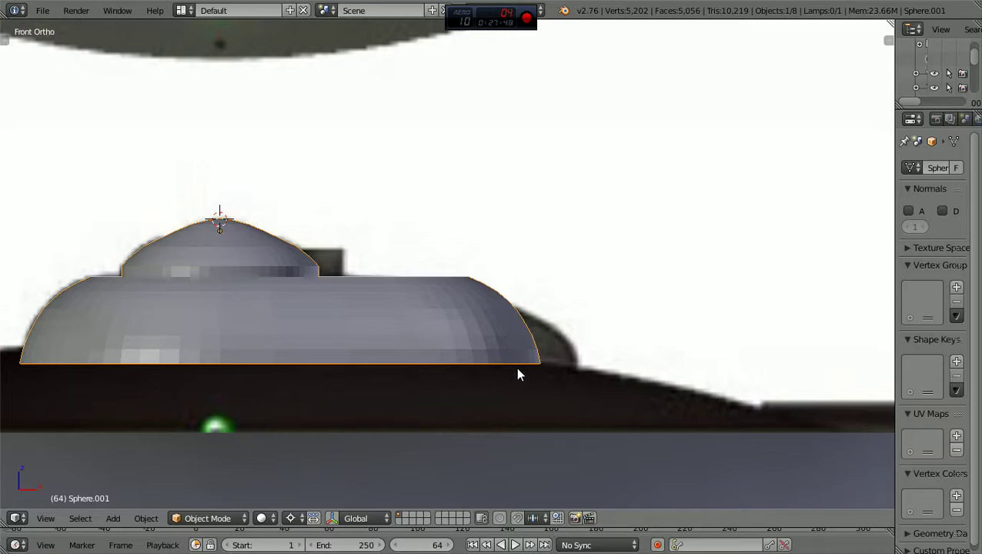
pyautogui.press('KP_7')
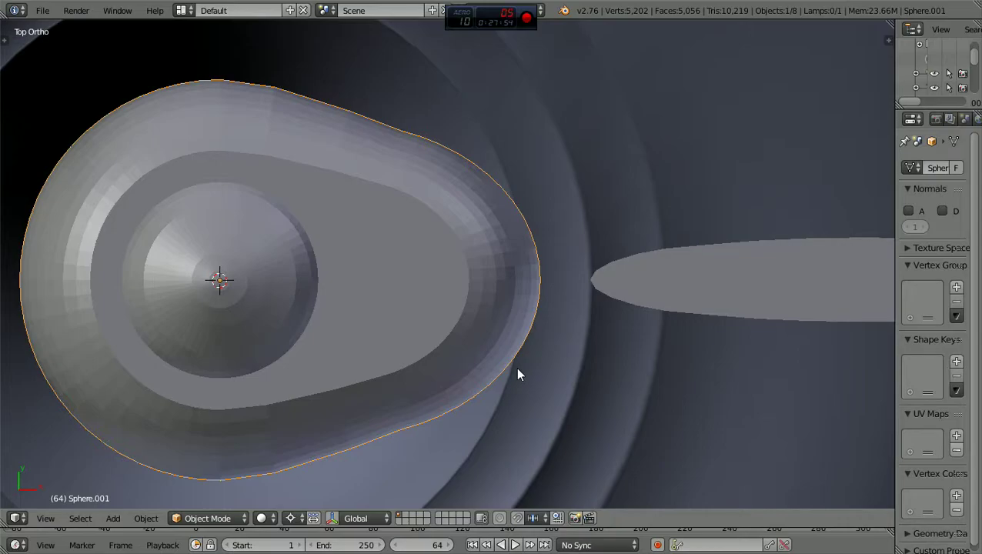
pyautogui.press('z')
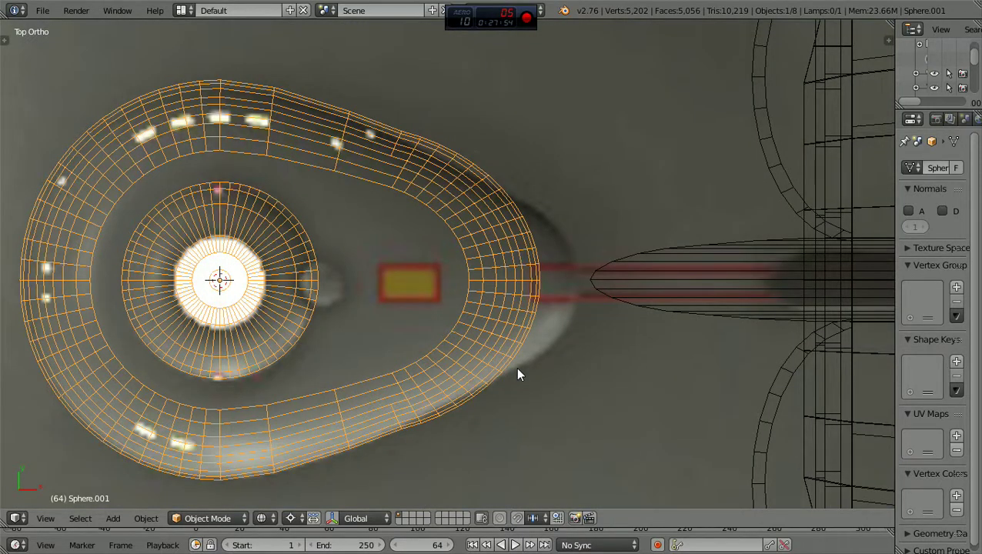
# Enter Edit Mode and push the selected rear hull faces back along X
pyautogui.click(240, 518)
pyautogui.click(233, 484)
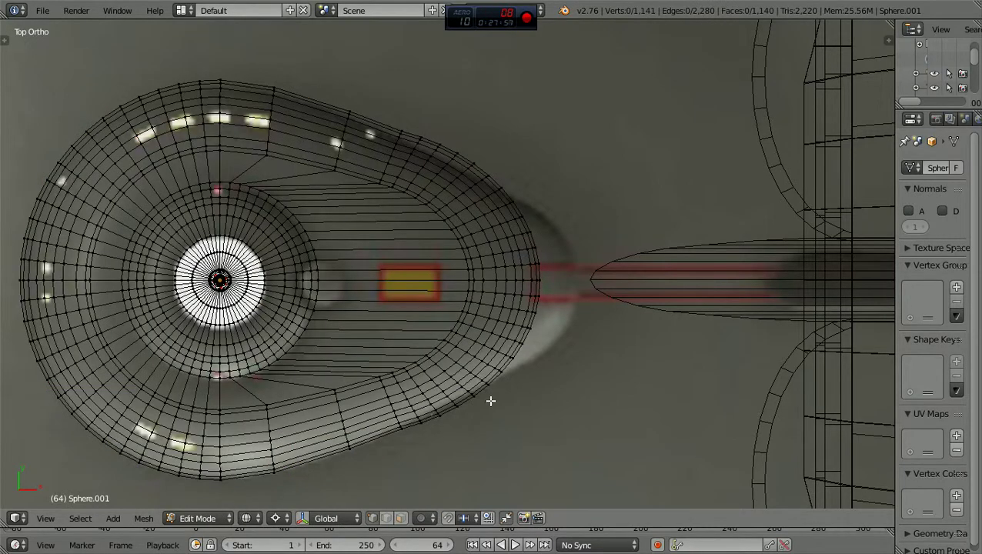
pyautogui.scroll(1, 491, 401)
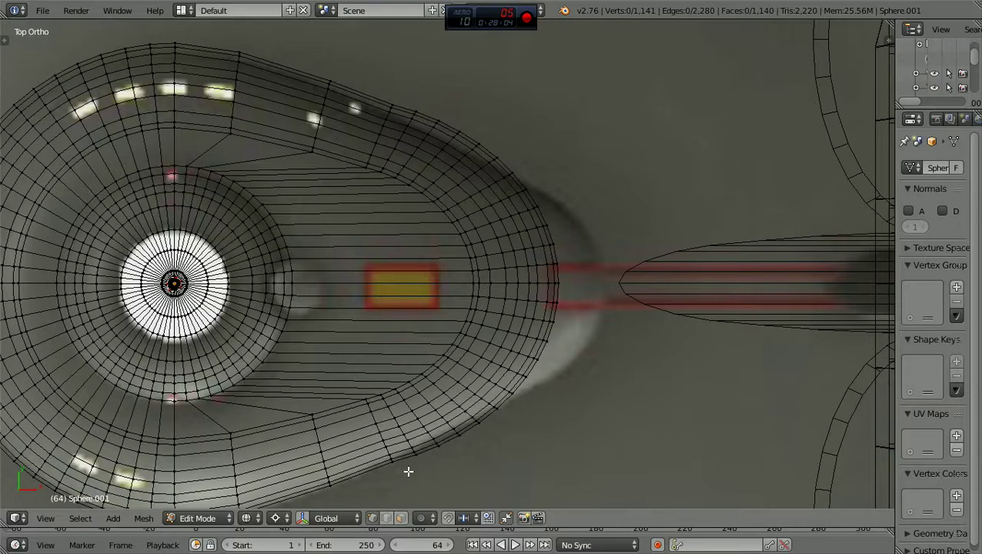
pyautogui.moveTo(437, 472)
pyautogui.keyDown('ctrl'); pyautogui.mouseDown()
pyautogui.moveTo(384, 419)
pyautogui.moveTo(370, 384)
pyautogui.moveTo(368, 358)
pyautogui.moveTo(397, 332)
pyautogui.moveTo(507, 244)
pyautogui.moveTo(595, 251)
pyautogui.moveTo(645, 363)
pyautogui.moveTo(611, 332)
pyautogui.mouseUp(); pyautogui.keyUp('ctrl')
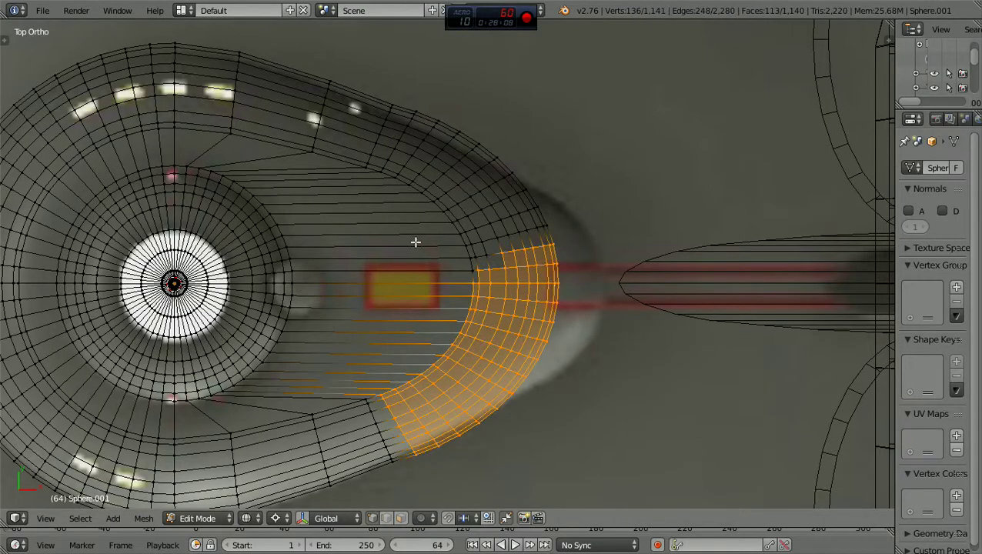
pyautogui.moveTo(377, 210)
pyautogui.keyDown('ctrl'); pyautogui.mouseDown()
pyautogui.moveTo(398, 137)
pyautogui.moveTo(433, 94)
pyautogui.moveTo(541, 147)
pyautogui.moveTo(591, 197)
pyautogui.moveTo(602, 284)
pyautogui.moveTo(585, 324)
pyautogui.moveTo(546, 327)
pyautogui.mouseUp(); pyautogui.keyUp('ctrl')
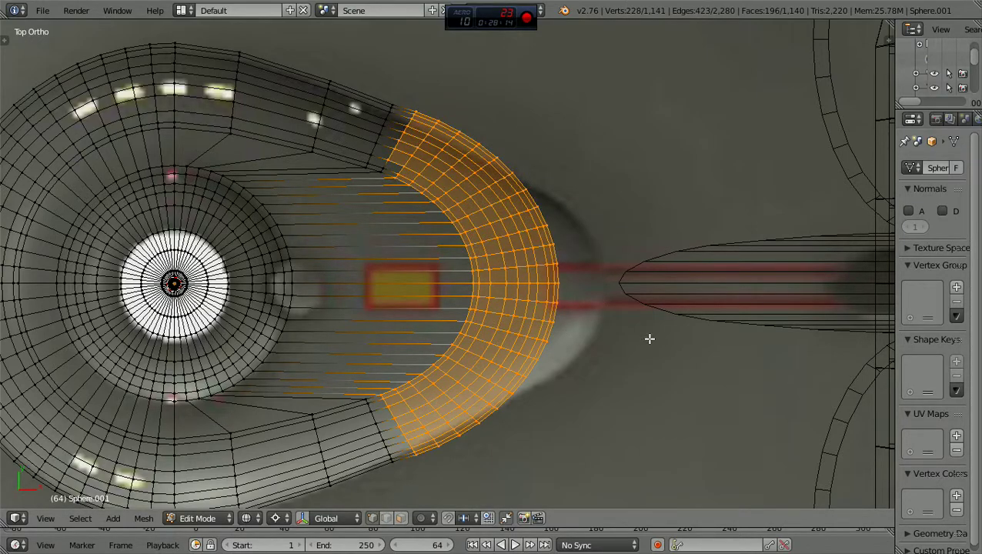
pyautogui.press('g')
pyautogui.press('x')
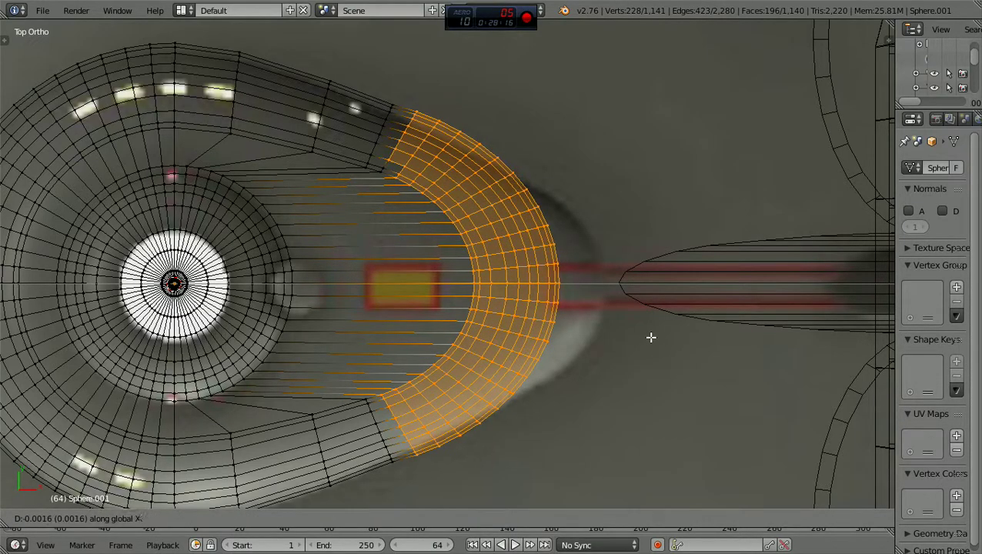
pyautogui.click(651, 401)
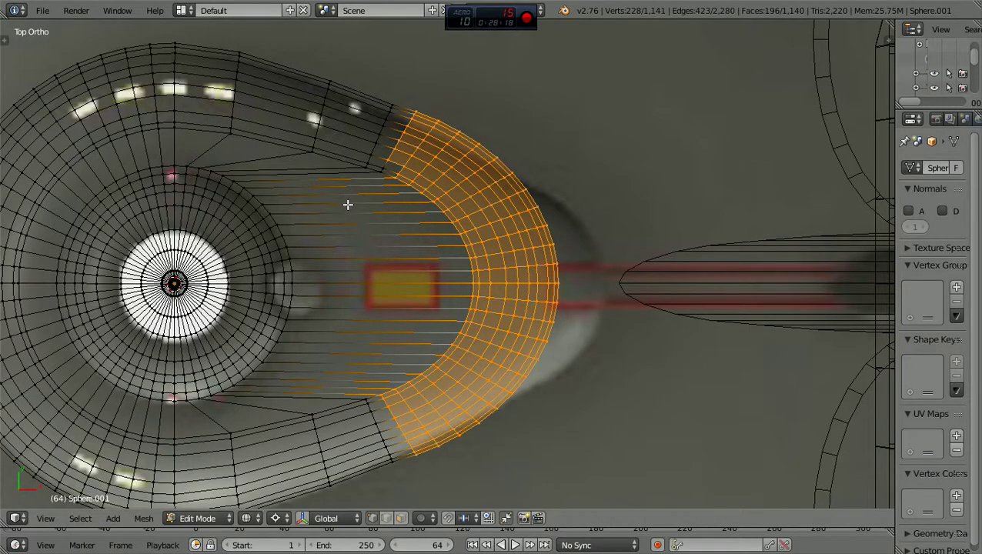
# Select the remaining rear edge ends and push them further back along X
pyautogui.press('b')
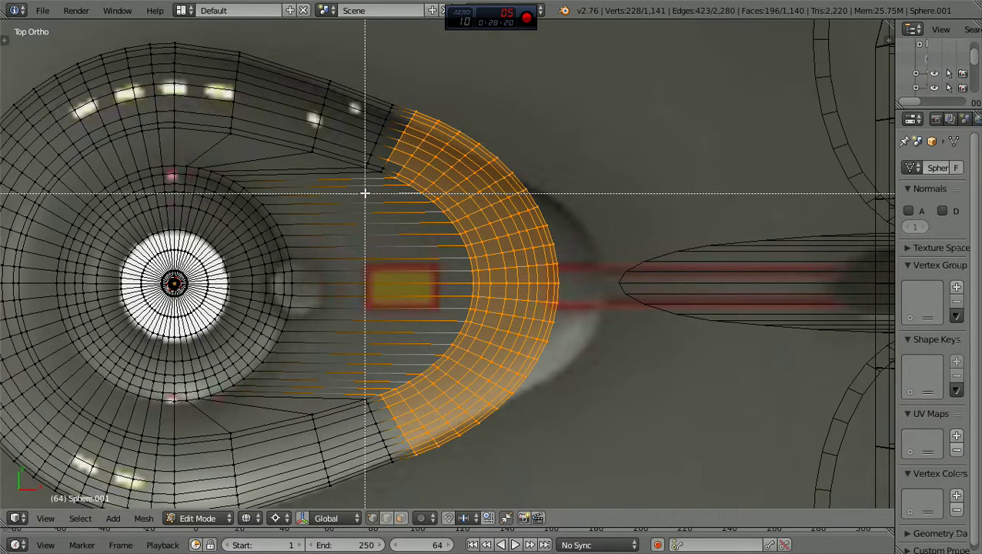
pyautogui.moveTo(365, 172); pyautogui.dragTo(399, 153)
pyautogui.press('b')
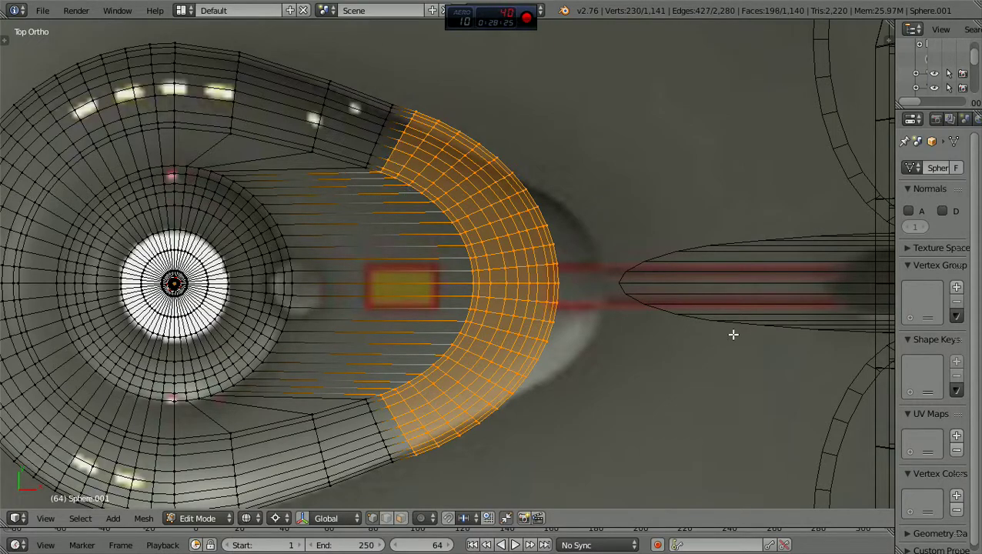
pyautogui.press('g')
pyautogui.press('x')
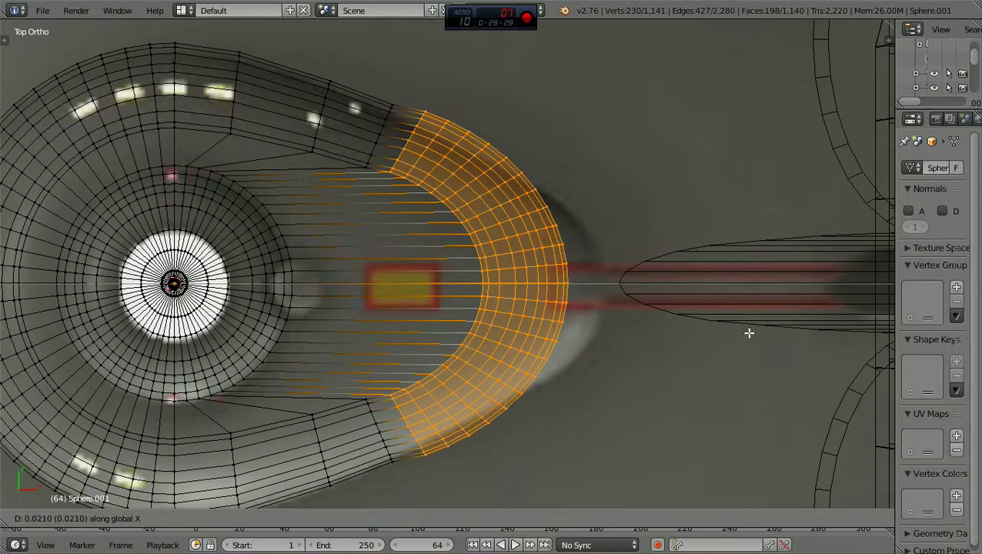
pyautogui.click(775, 341)
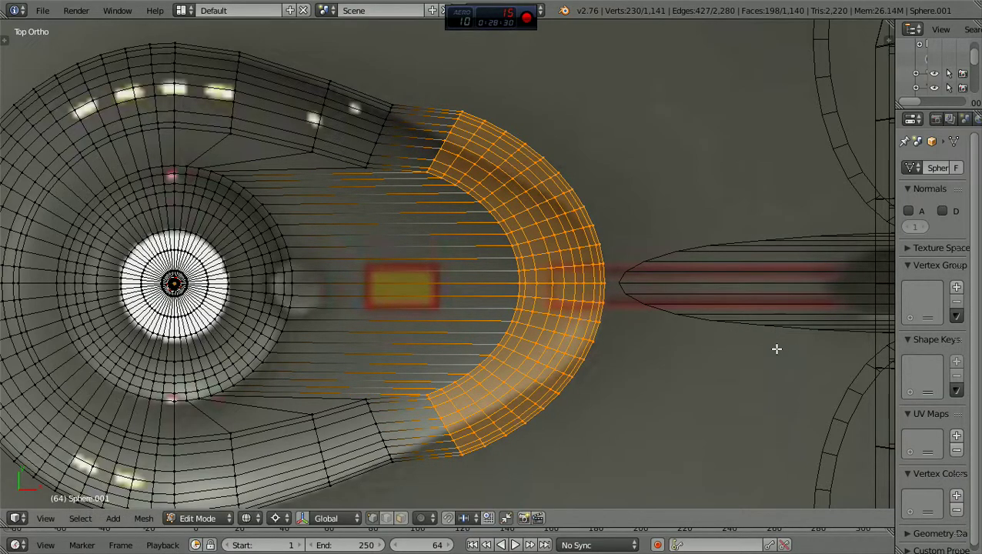
# Narrow the rear section to 0.8678 along Y and clear the selection
pyautogui.press('s')
pyautogui.press('y')
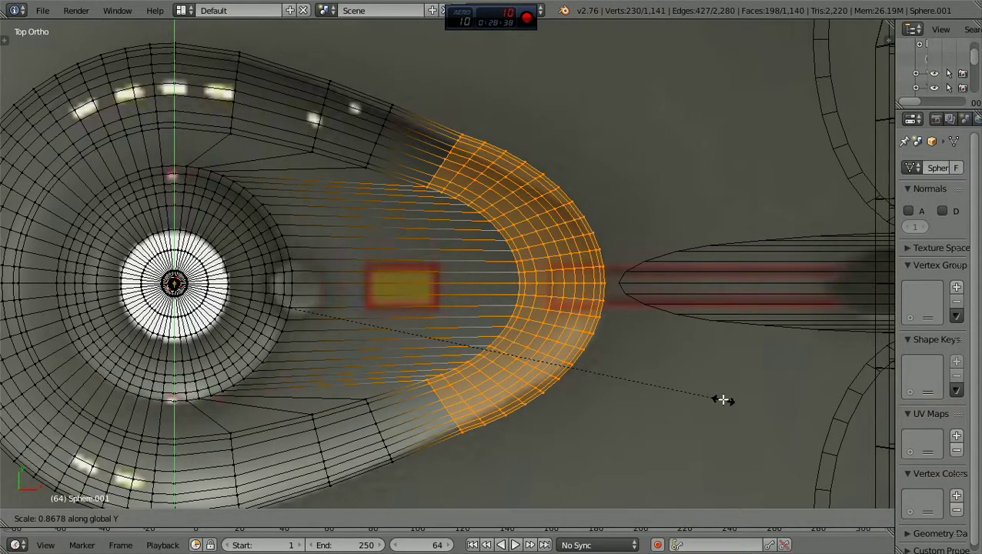
pyautogui.click(723, 400)
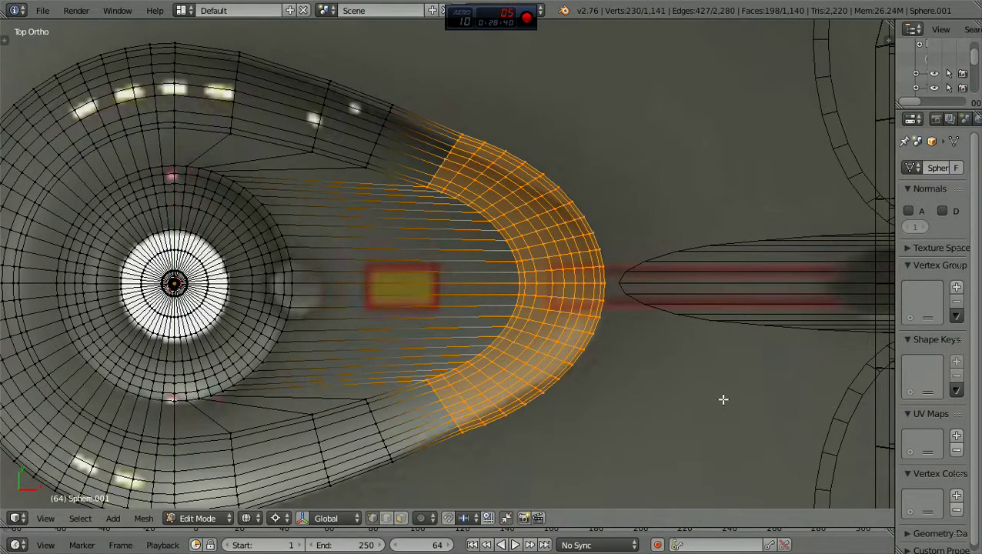
pyautogui.press('a')
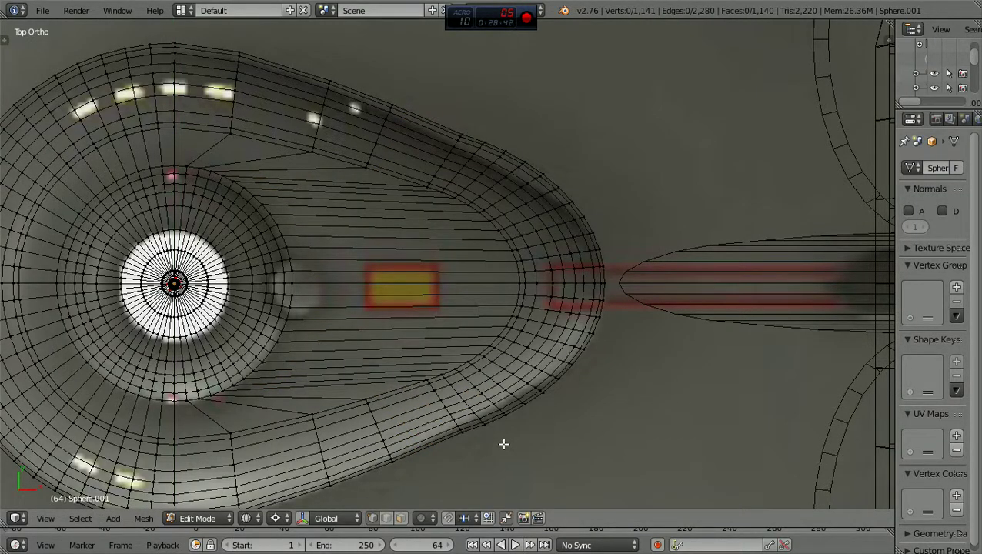
# Narrow the selected rear tip slightly along Y, about 0.98
pyautogui.moveTo(513, 445)
pyautogui.keyDown('ctrl'); pyautogui.mouseDown()
pyautogui.moveTo(462, 411)
pyautogui.moveTo(432, 368)
pyautogui.moveTo(444, 320)
pyautogui.moveTo(506, 268)
pyautogui.moveTo(673, 250)
pyautogui.moveTo(720, 312)
pyautogui.mouseUp(); pyautogui.keyUp('ctrl')
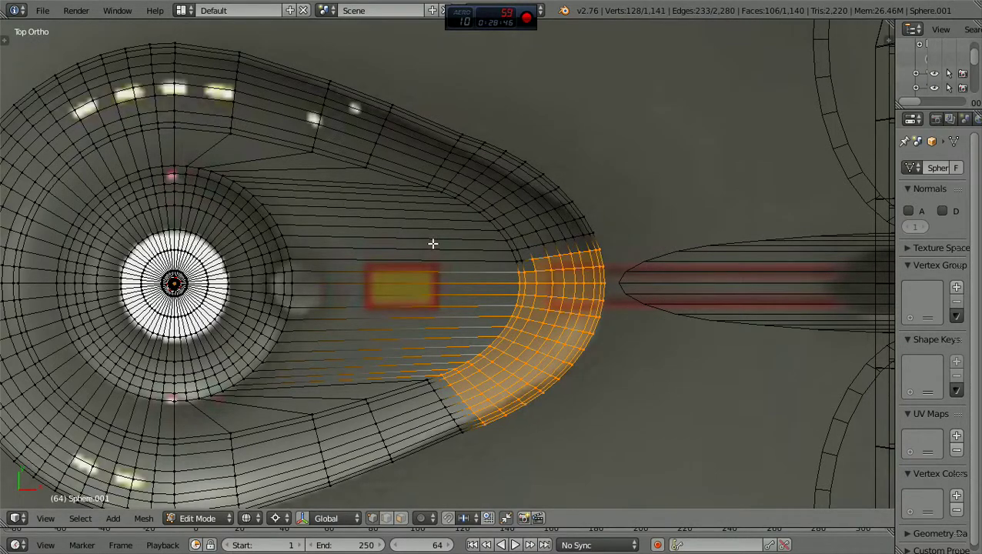
pyautogui.moveTo(435, 213)
pyautogui.keyDown('ctrl'); pyautogui.mouseDown()
pyautogui.moveTo(463, 153)
pyautogui.moveTo(488, 131)
pyautogui.moveTo(531, 125)
pyautogui.moveTo(609, 157)
pyautogui.moveTo(669, 323)
pyautogui.mouseUp(); pyautogui.keyUp('ctrl')
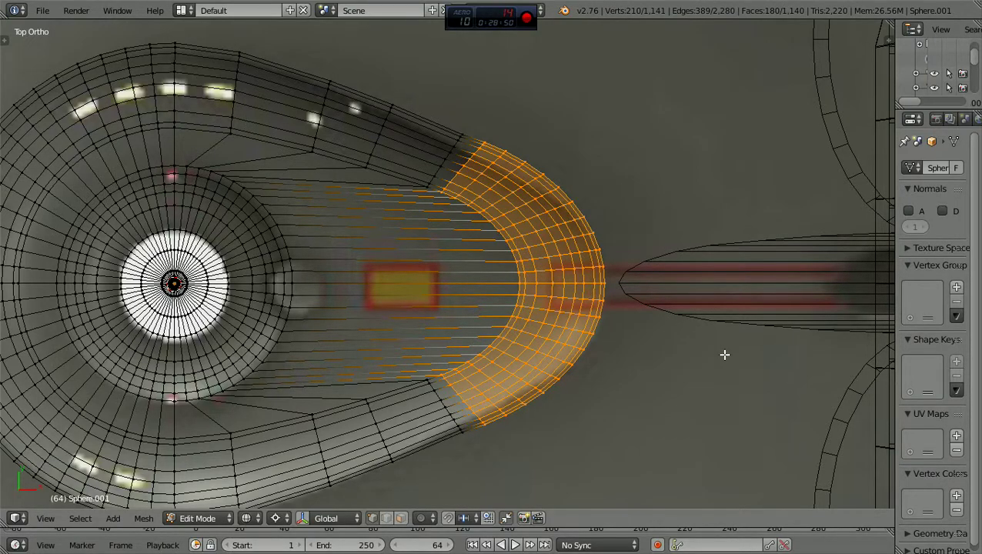
pyautogui.press('s')
pyautogui.press('y')
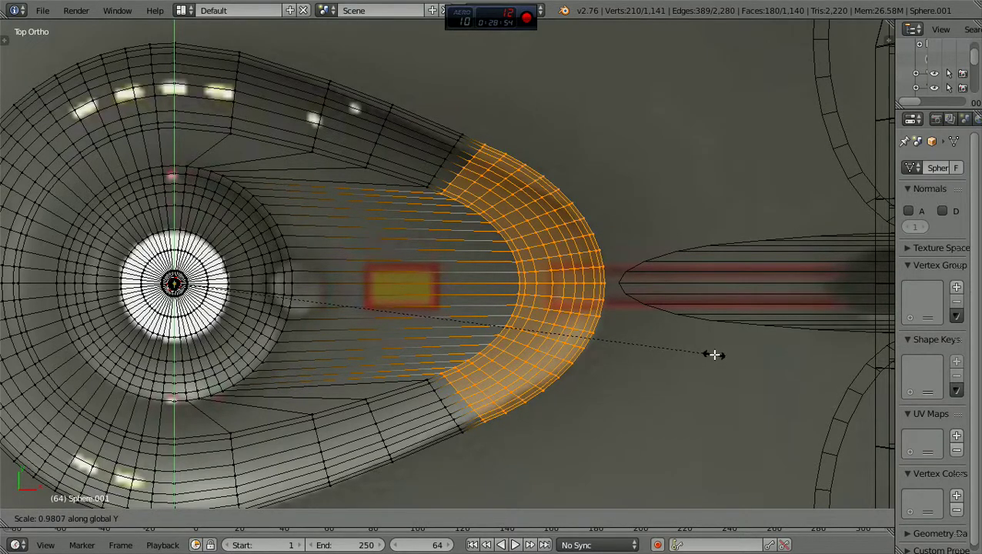
pyautogui.click(714, 355)
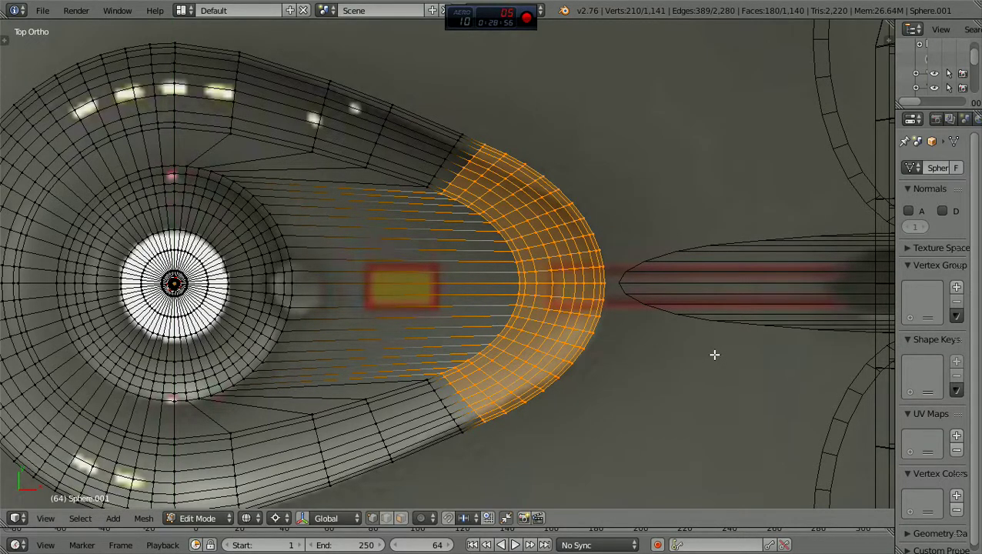
pyautogui.press('a')
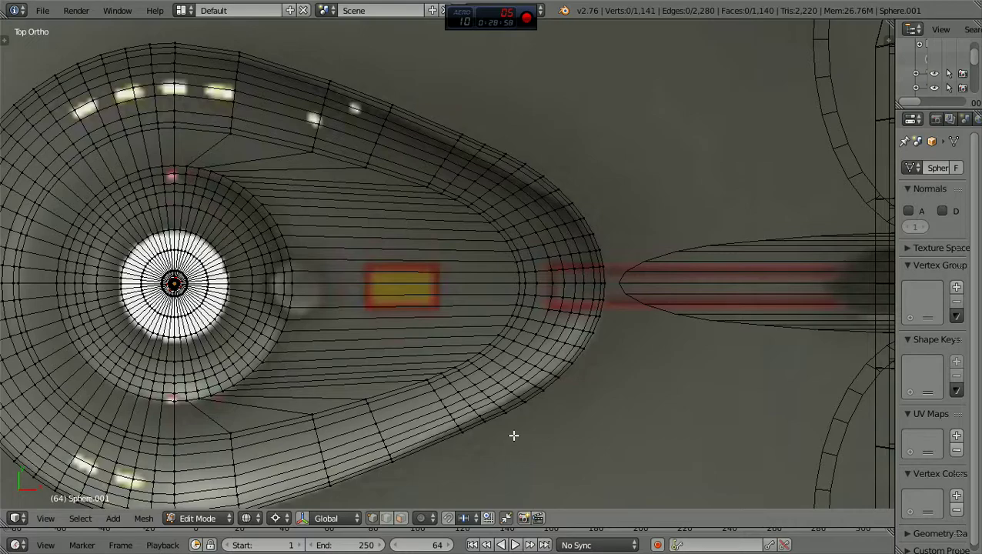
# Reselect the rear tip, squeeze it about 0.99 along Y, and return to solid shading
pyautogui.moveTo(514, 436)
pyautogui.keyDown('ctrl'); pyautogui.mouseDown()
pyautogui.moveTo(442, 356)
pyautogui.moveTo(485, 214)
pyautogui.moveTo(542, 165)
pyautogui.moveTo(699, 206)
pyautogui.moveTo(724, 312)
pyautogui.mouseUp(); pyautogui.keyUp('ctrl')
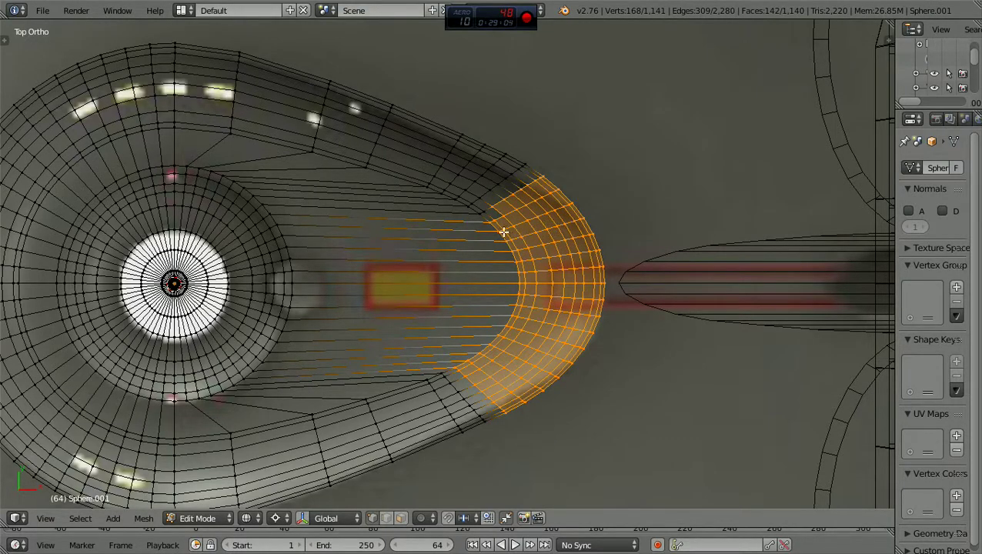
pyautogui.moveTo(448, 213)
pyautogui.keyDown('ctrl'); pyautogui.mouseDown()
pyautogui.moveTo(525, 140)
pyautogui.moveTo(612, 217)
pyautogui.mouseUp(); pyautogui.keyUp('ctrl')
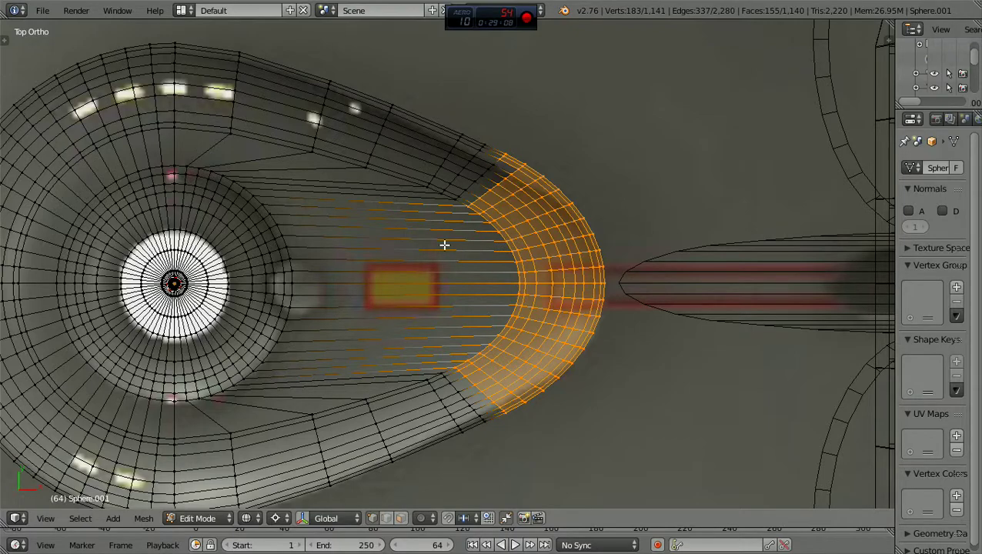
pyautogui.moveTo(445, 232)
pyautogui.keyDown('ctrl'); pyautogui.mouseDown()
pyautogui.moveTo(460, 213)
pyautogui.moveTo(458, 192)
pyautogui.moveTo(486, 160)
pyautogui.moveTo(514, 162)
pyautogui.moveTo(446, 229)
pyautogui.moveTo(454, 193)
pyautogui.moveTo(471, 207)
pyautogui.moveTo(448, 226)
pyautogui.mouseUp(); pyautogui.keyUp('ctrl')
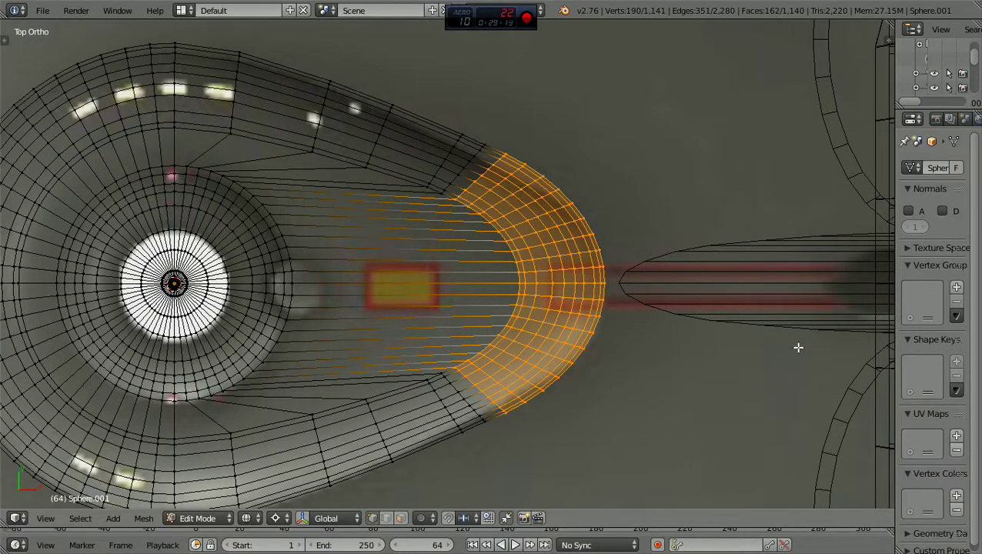
pyautogui.press('s')
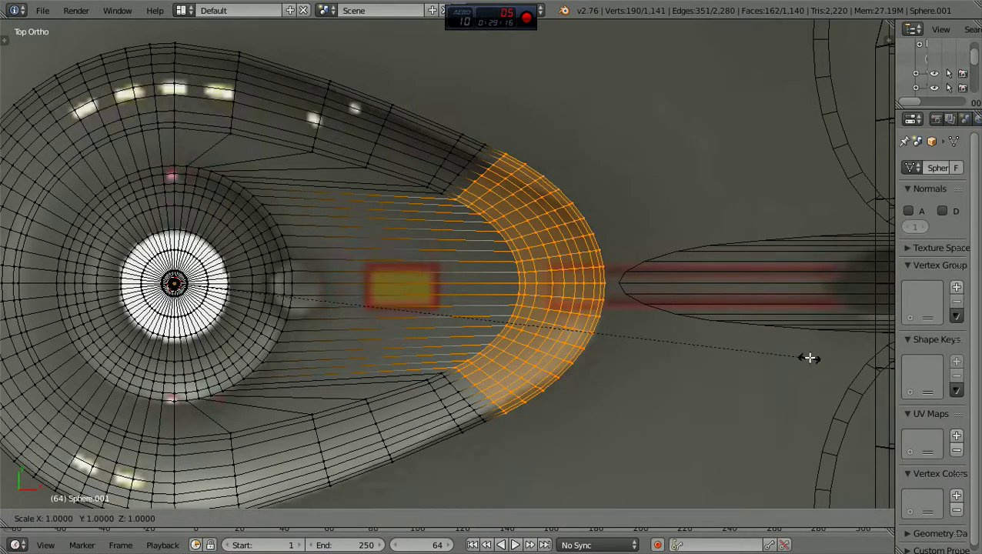
pyautogui.press('y')
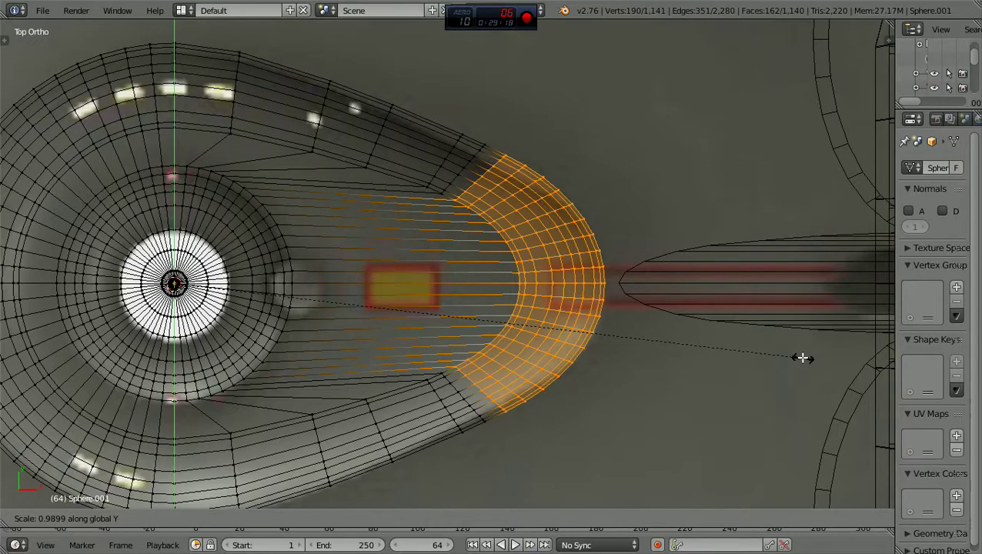
pyautogui.click(802, 358)
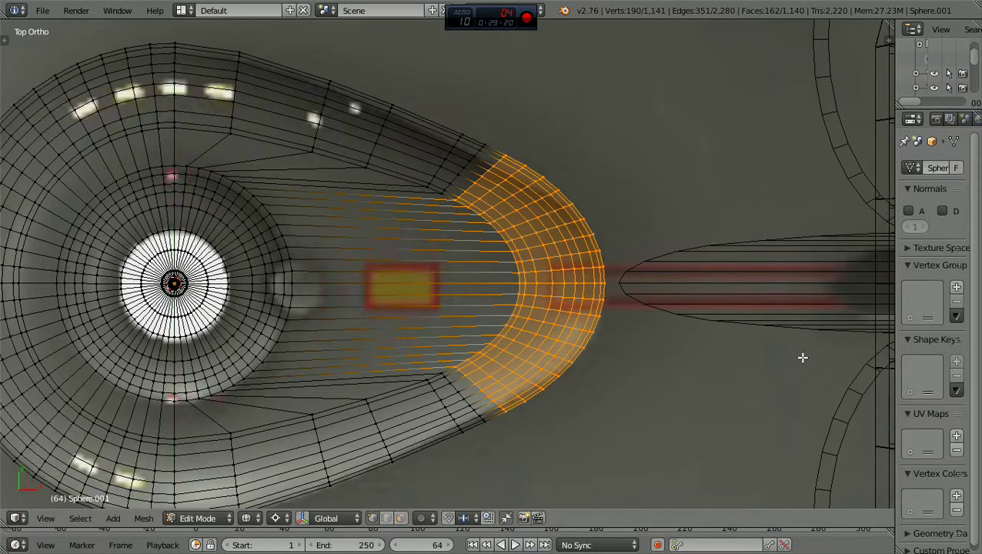
pyautogui.press('a')
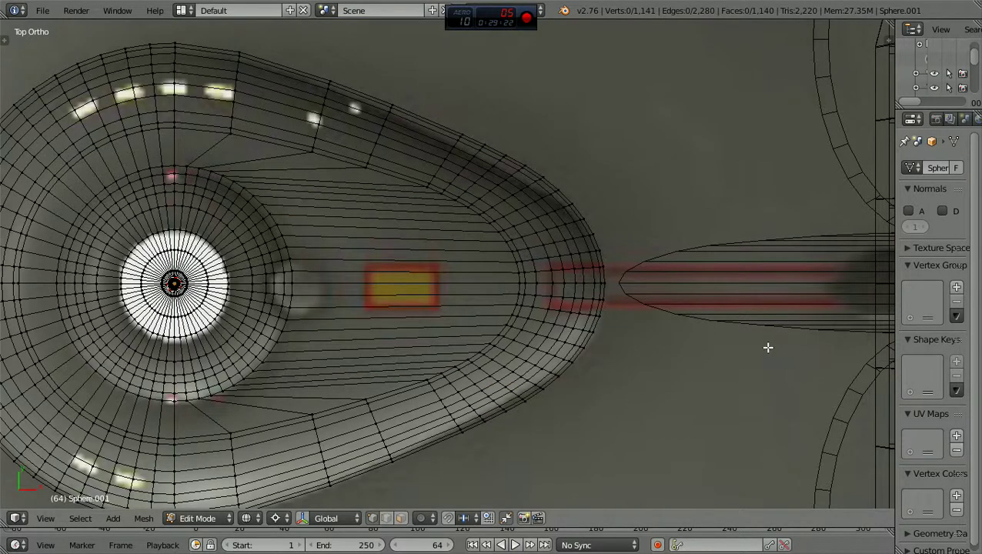
pyautogui.scroll(-2, 767, 347)
pyautogui.hotkey('shift', 'z')
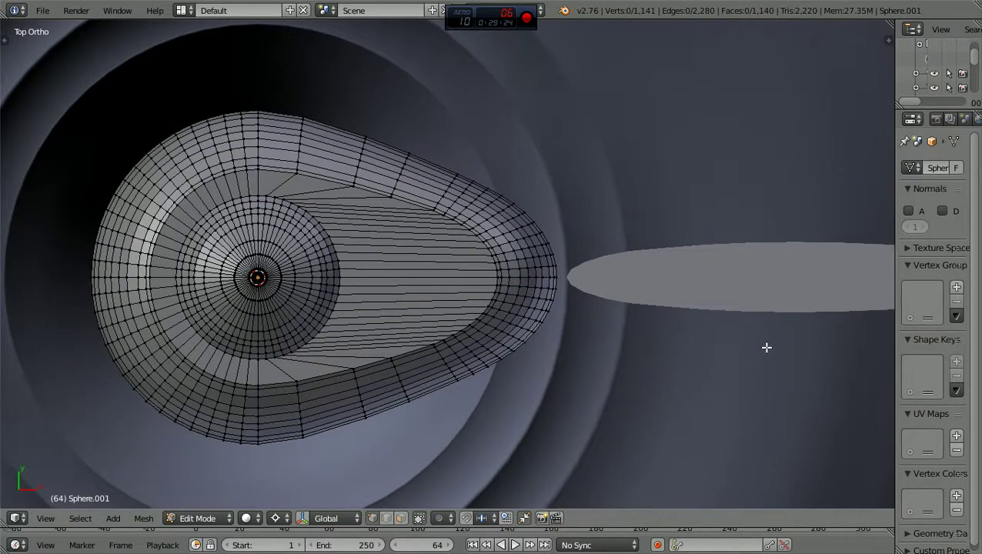
# Return the dome to Object Mode, view it in Front Ortho, and open the File menu
pyautogui.scroll(-1, 767, 347)
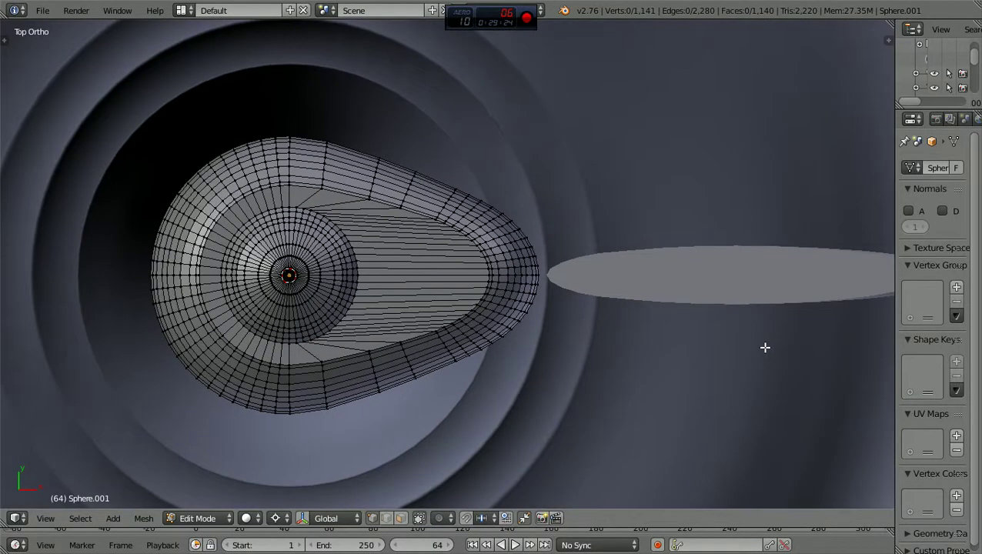
pyautogui.click(232, 516)
pyautogui.click(226, 503)
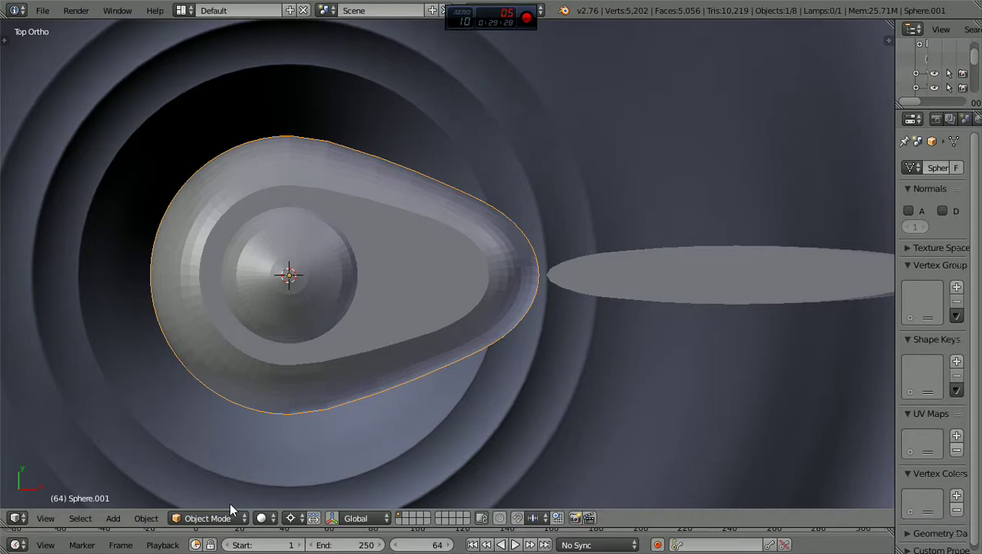
pyautogui.scroll(2, 246, 488)
pyautogui.scroll(-1, 262, 490)
pyautogui.press('KP_1')
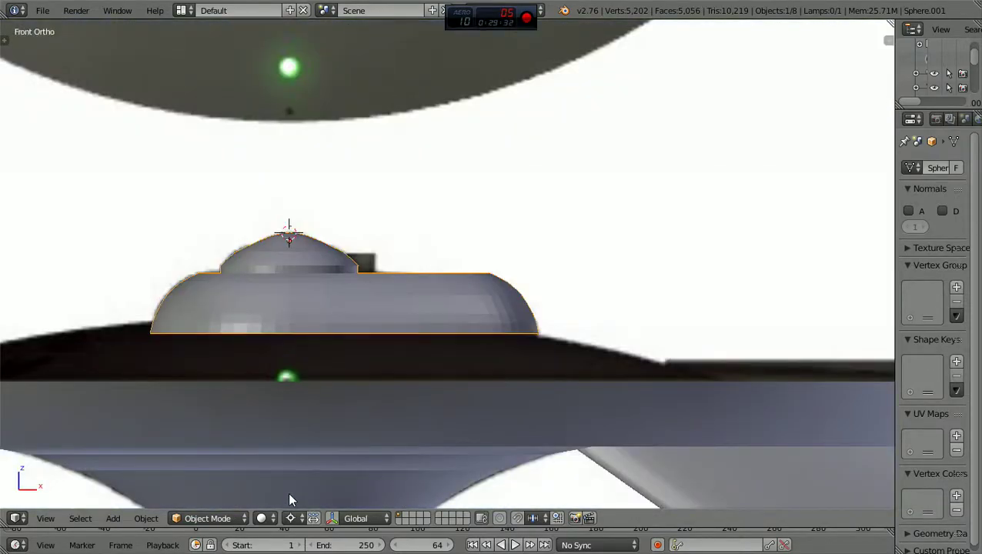
pyautogui.click(39, 10)
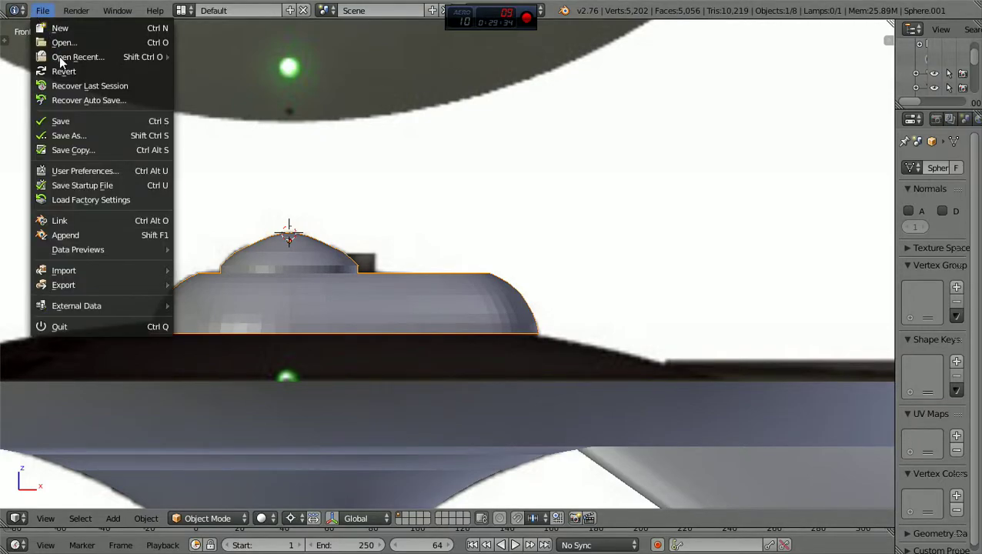
# Begin a Save As, clear the file name, then cancel the attempt
pyautogui.click(82, 132)
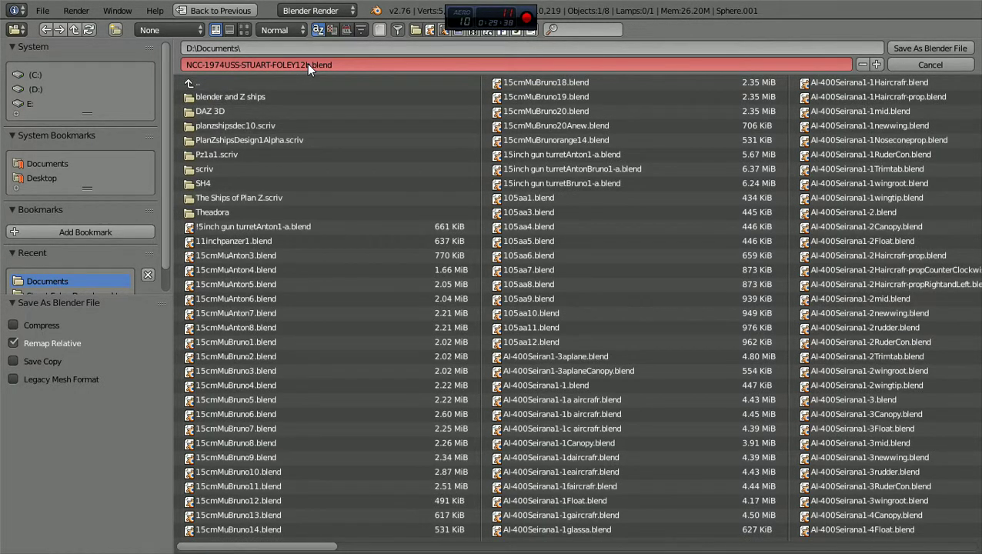
pyautogui.click(305, 65)
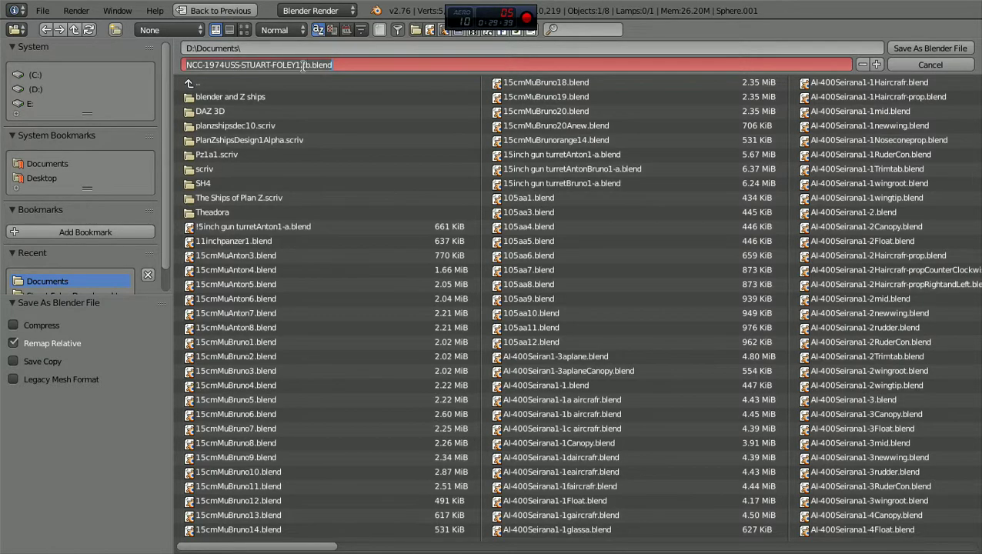
pyautogui.press('BackSpace')
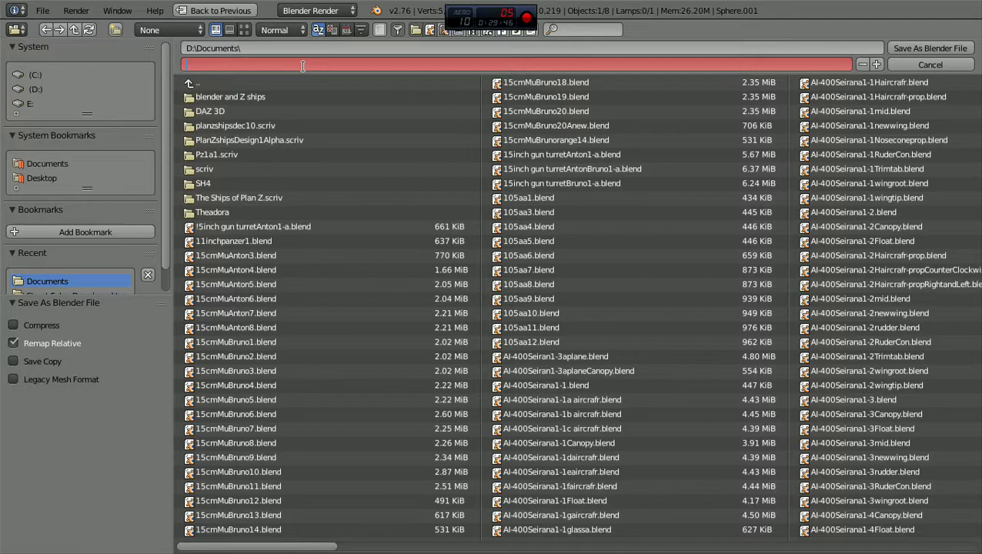
pyautogui.click(939, 66)
pyautogui.click(939, 67)
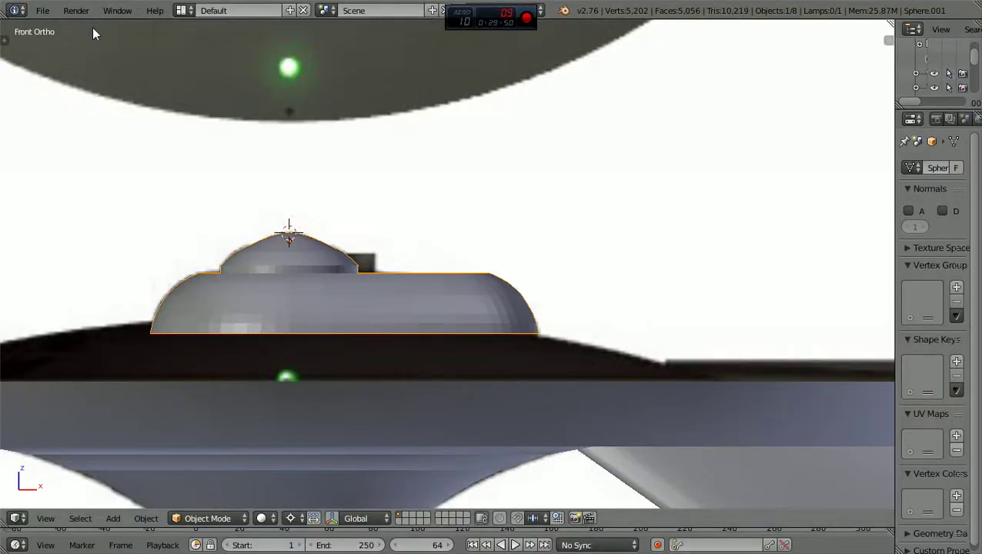
# Save As a new version in D:\Documents, changing the file name's suffix from 12b to 13a
pyautogui.click(42, 10)
pyautogui.click(97, 134)
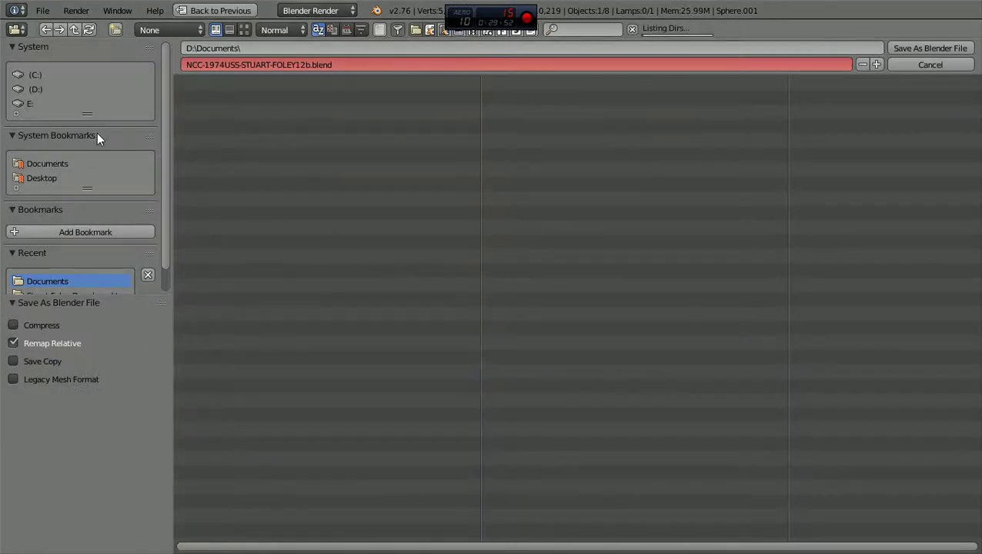
pyautogui.click(304, 65)
pyautogui.click(306, 64)
pyautogui.press('BackSpace')
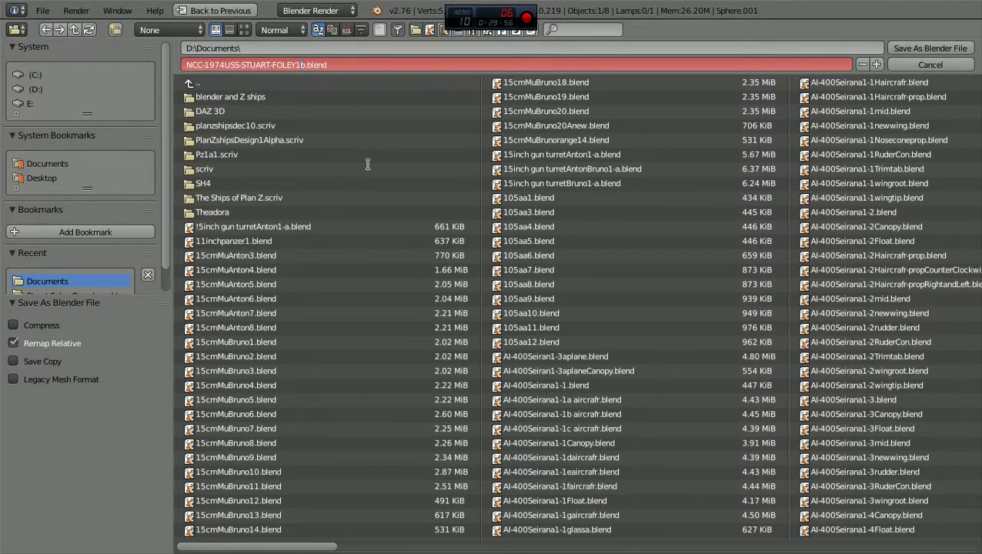
pyautogui.write('3')
pyautogui.press('Delete')
pyautogui.write('a')
pyautogui.press('Return')
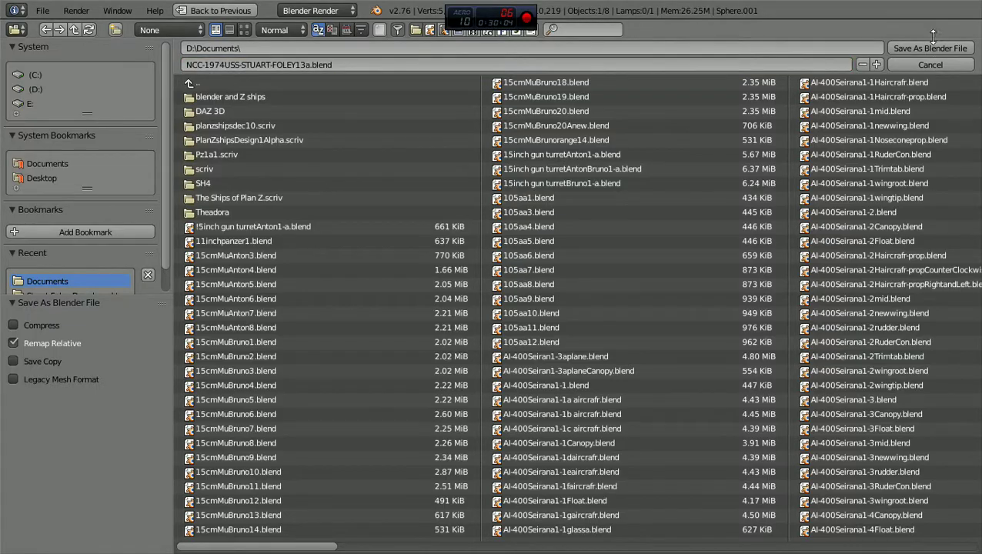
pyautogui.click(928, 48)
# Zoom and orbit over the saucer at an angle, then return to the front view
pyautogui.scroll(-4, 873, 161)
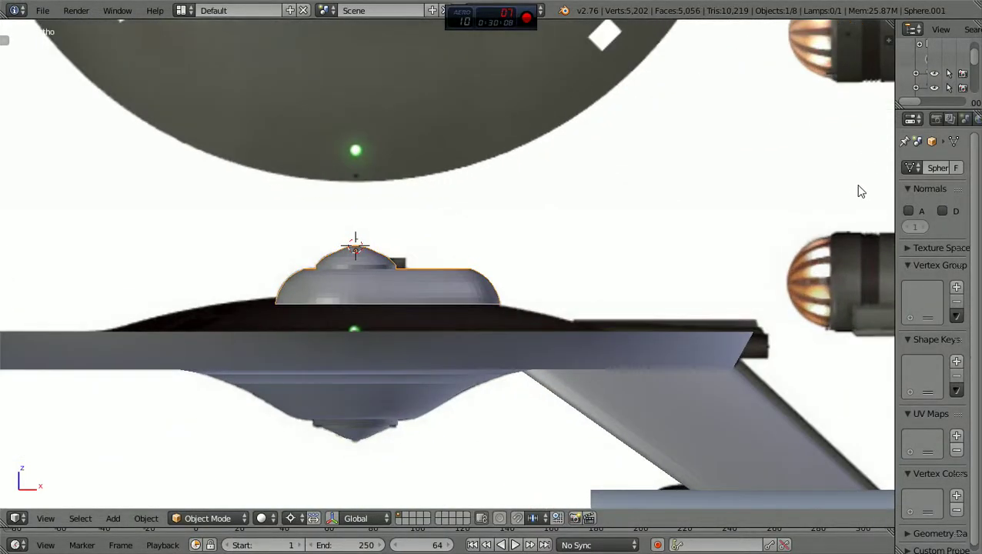
pyautogui.scroll(-1, 779, 208)
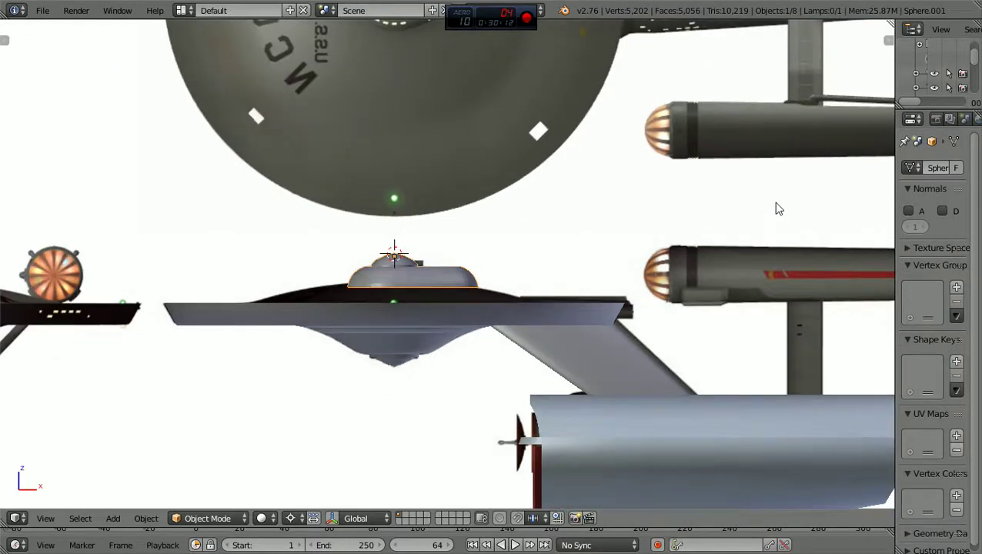
pyautogui.scroll(1, 776, 208)
pyautogui.scroll(-2, 776, 218)
pyautogui.moveTo(741, 234); pyautogui.dragTo(640, 274, button='middle')
pyautogui.scroll(1, 641, 272)
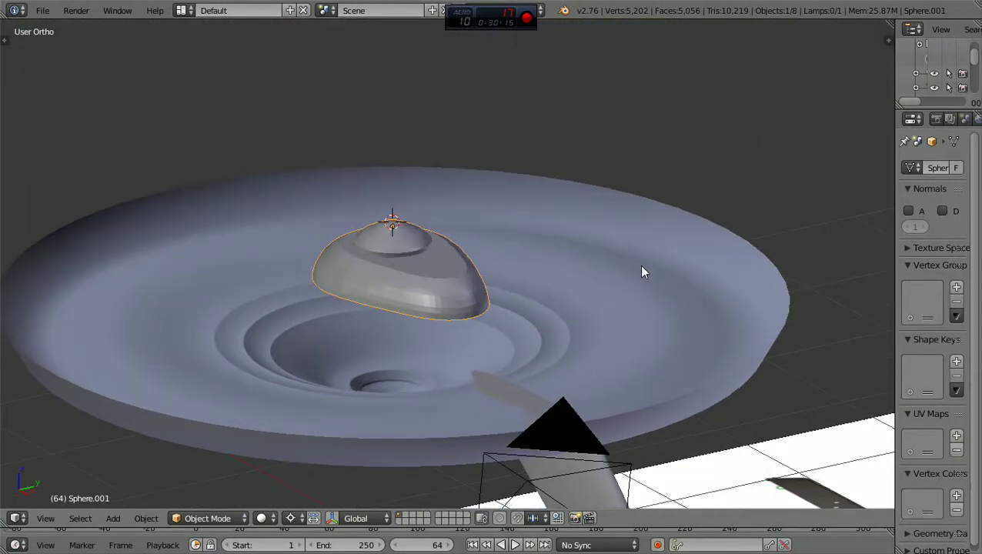
pyautogui.scroll(-2, 642, 272)
pyautogui.press('KP_1')
# Zoom in on the front view against the reference, then orbit away from it
pyautogui.scroll(4, 631, 273)
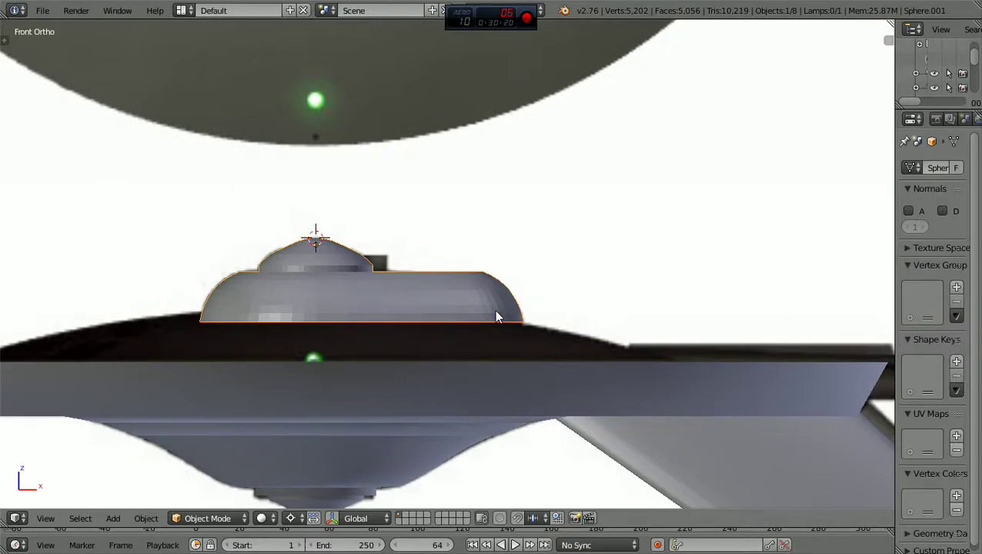
pyautogui.scroll(1, 517, 333)
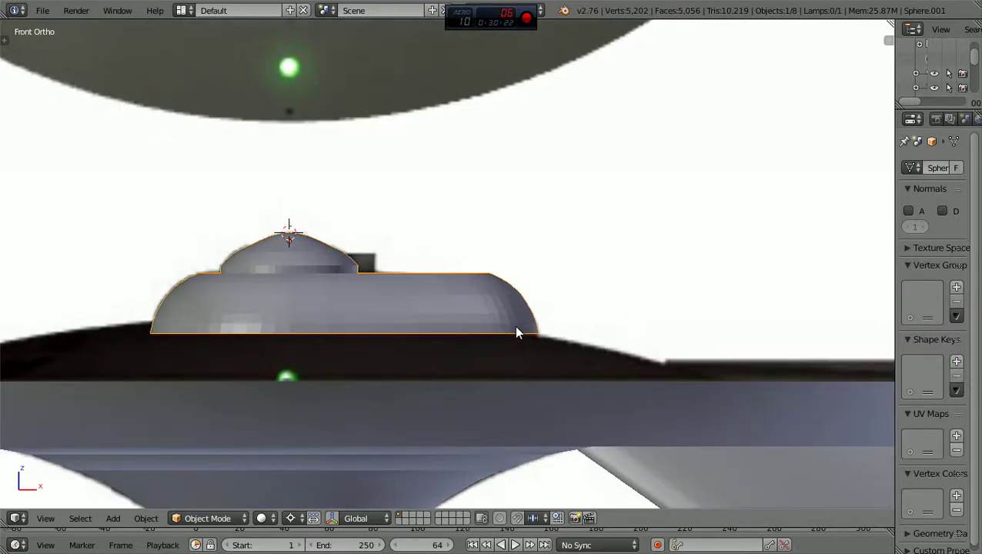
pyautogui.scroll(1, 517, 333)
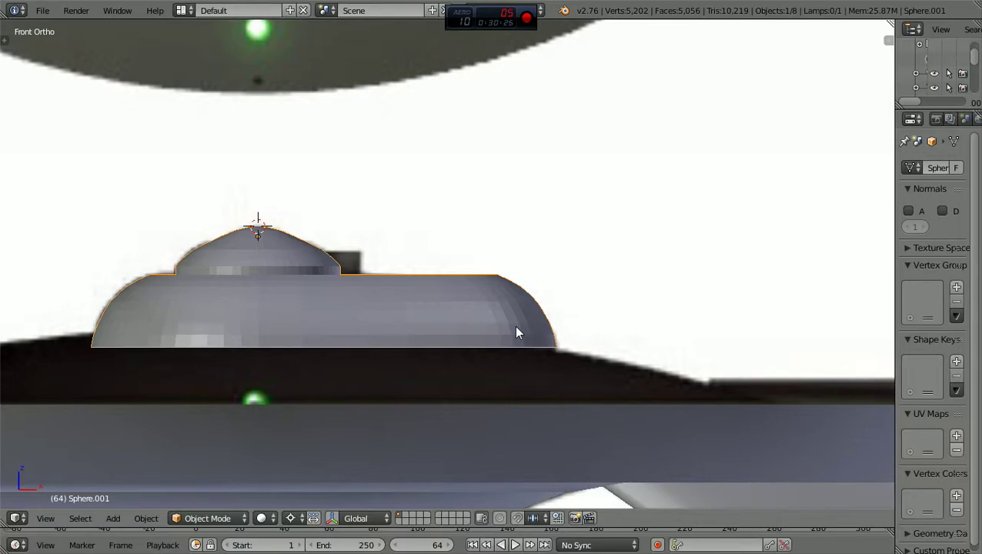
pyautogui.scroll(-2, 460, 291)
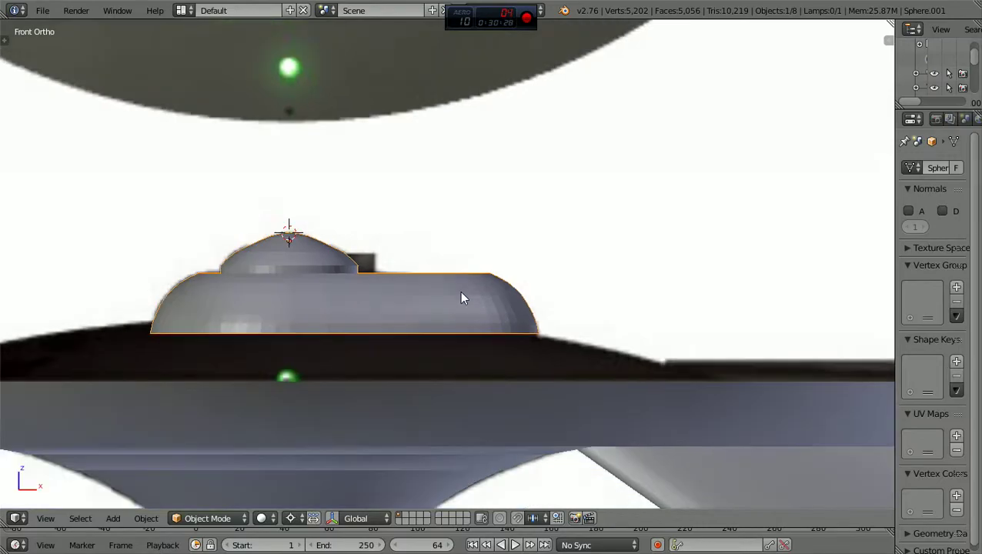
pyautogui.moveTo(460, 301); pyautogui.dragTo(601, 308, button='middle')
# Check the ship against the side reference, then orbit to look down on the saucer
pyautogui.press('KP_3')
pyautogui.scroll(-3, 468, 299)
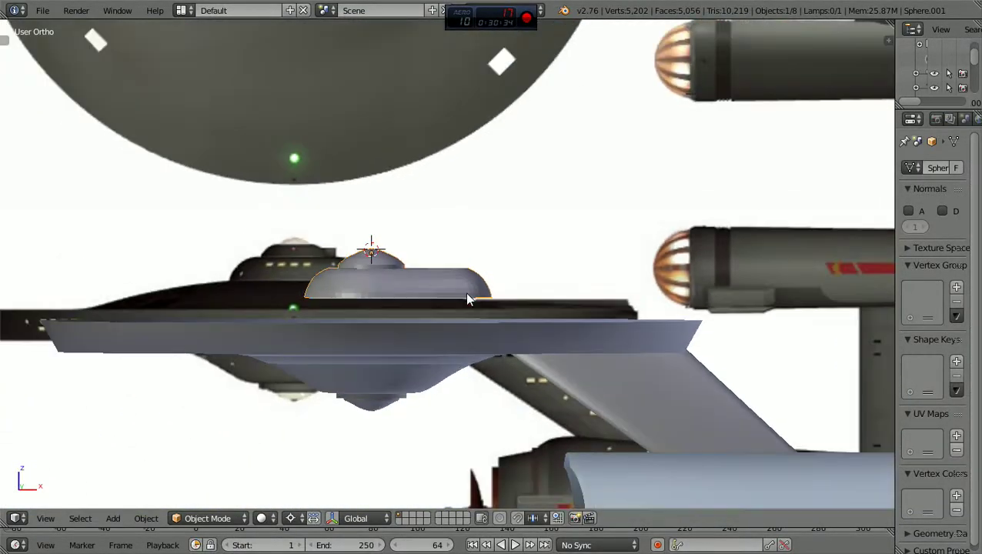
pyautogui.scroll(-4, 467, 299)
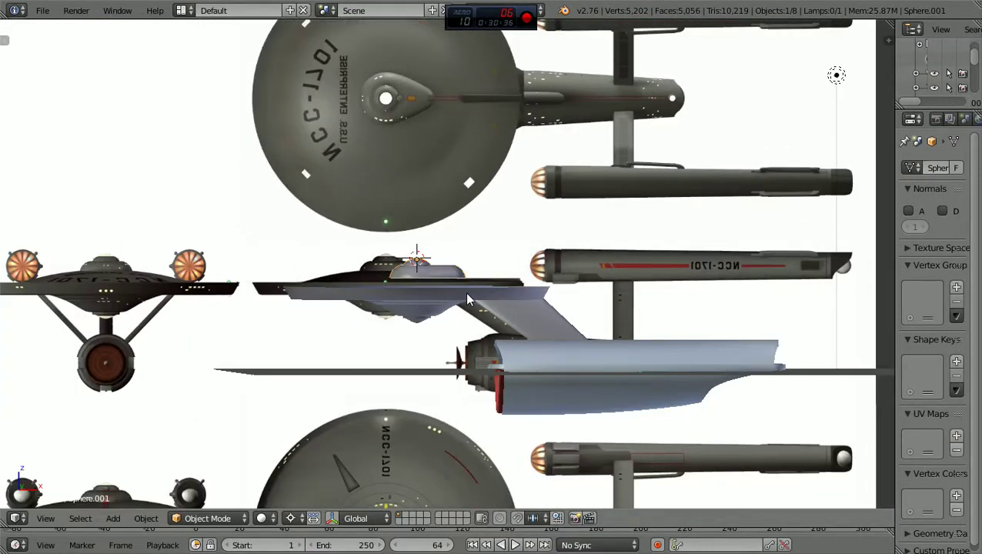
pyautogui.scroll(5, 467, 299)
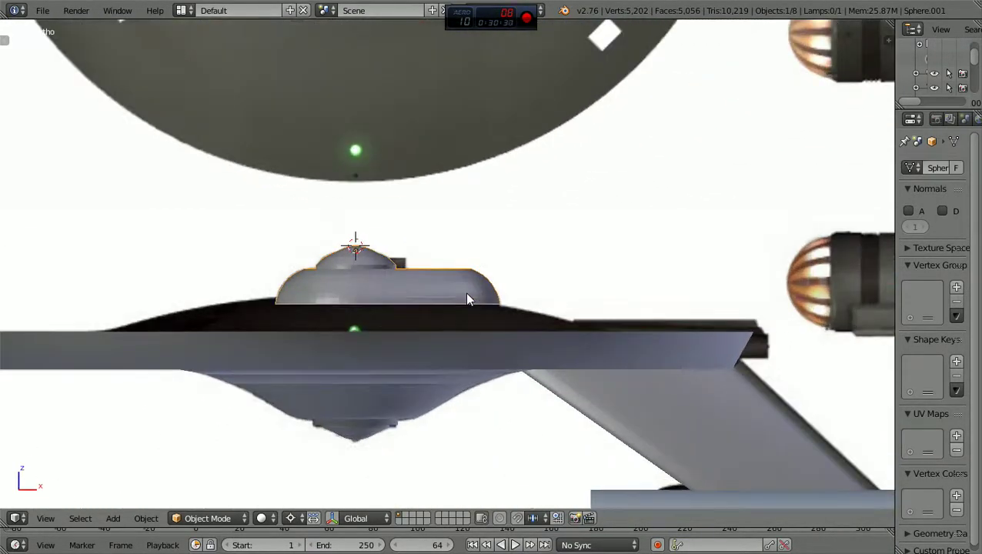
pyautogui.scroll(-5, 467, 299)
pyautogui.scroll(3, 467, 299)
pyautogui.scroll(-3, 467, 299)
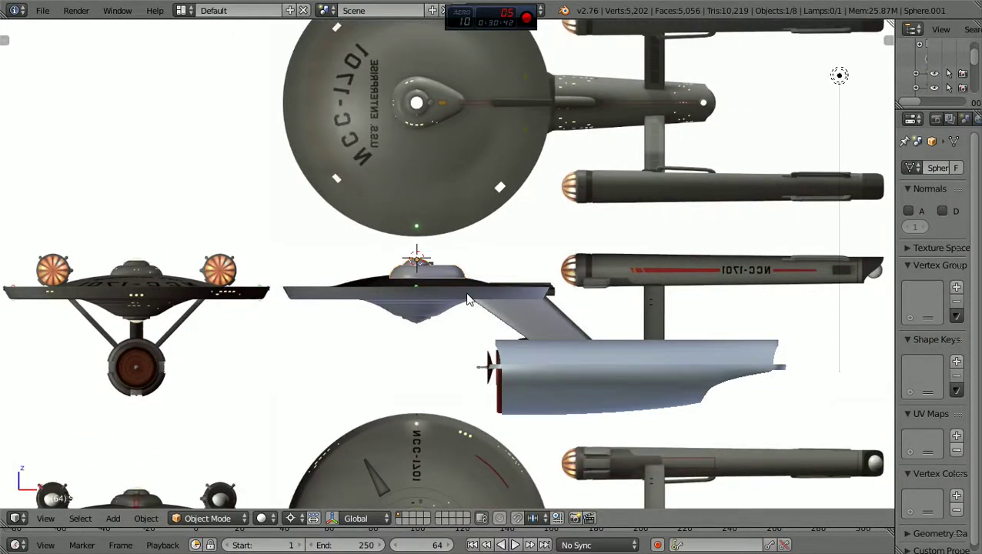
pyautogui.scroll(6, 468, 299)
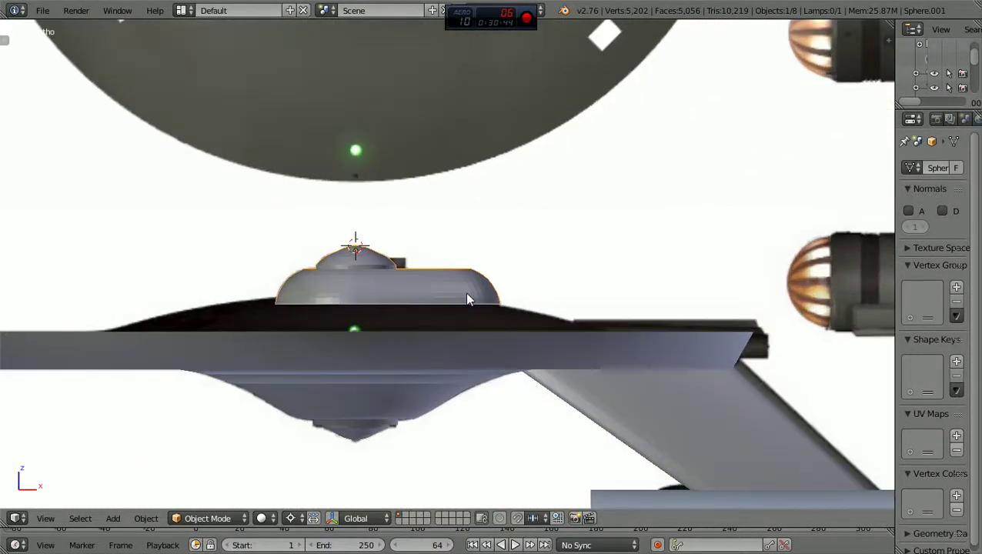
pyautogui.scroll(-3, 468, 298)
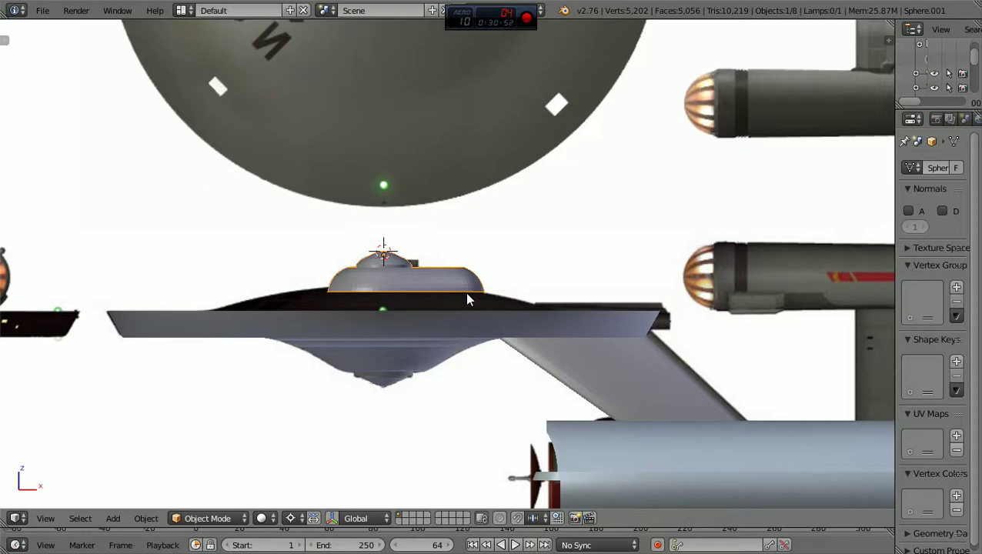
pyautogui.scroll(3, 468, 299)
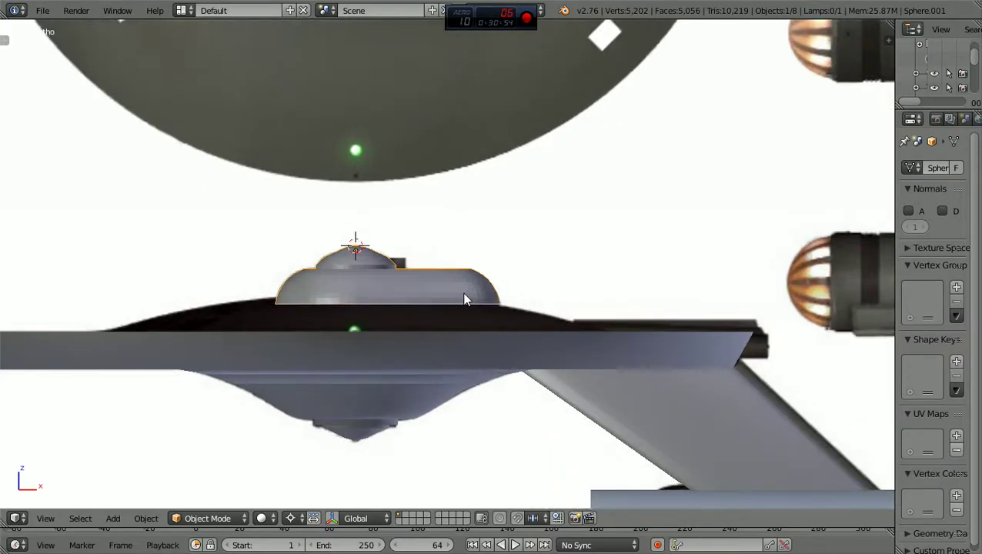
pyautogui.scroll(-3, 217, 313)
pyautogui.moveTo(318, 365); pyautogui.dragTo(443, 394, button='middle')
pyautogui.scroll(-3, 368, 370)
# Zoom in and out on the ship and orbit toward a front view
pyautogui.scroll(3, 443, 395)
pyautogui.scroll(-4, 453, 400)
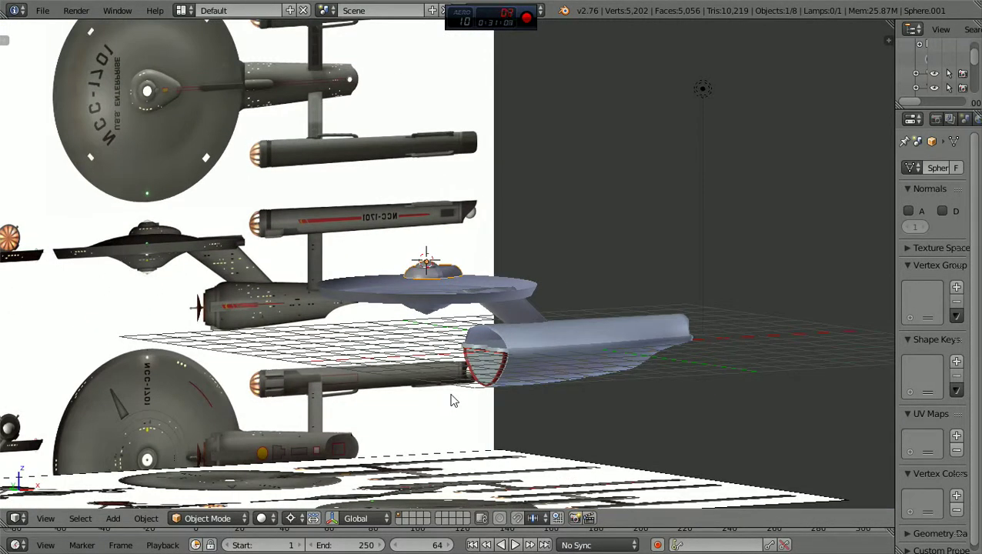
pyautogui.scroll(3, 453, 401)
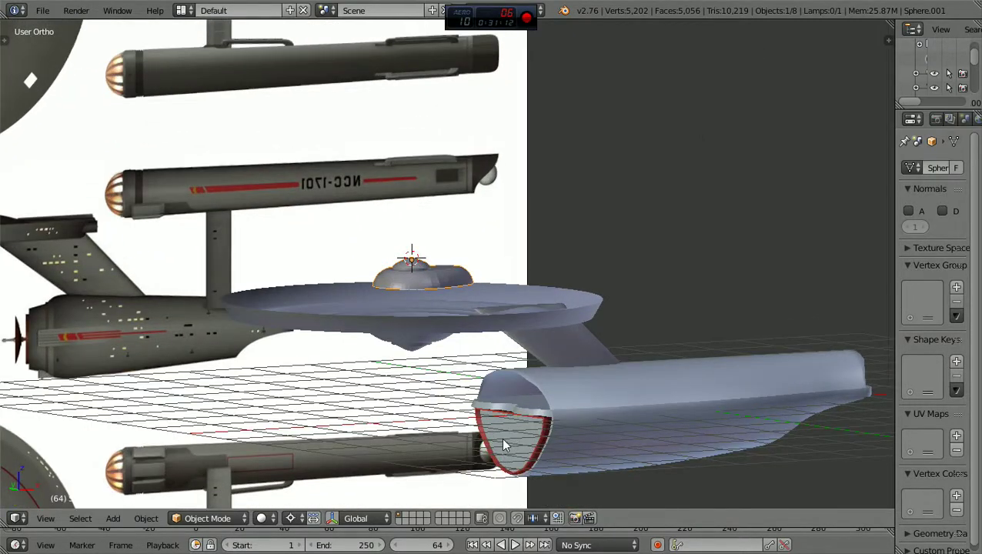
pyautogui.scroll(-2, 502, 438)
pyautogui.scroll(1, 515, 380)
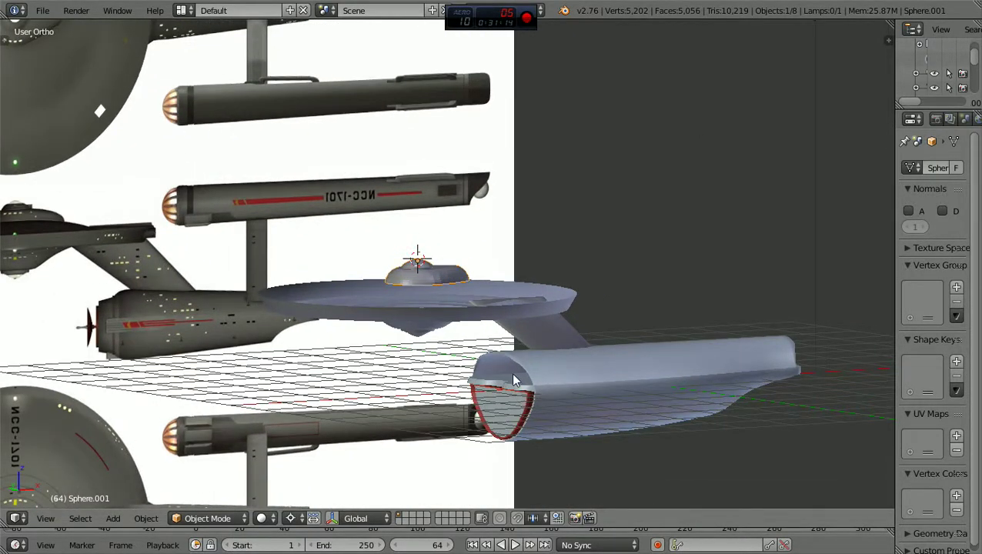
pyautogui.scroll(2, 512, 375)
pyautogui.scroll(3, 515, 390)
pyautogui.scroll(-3, 664, 402)
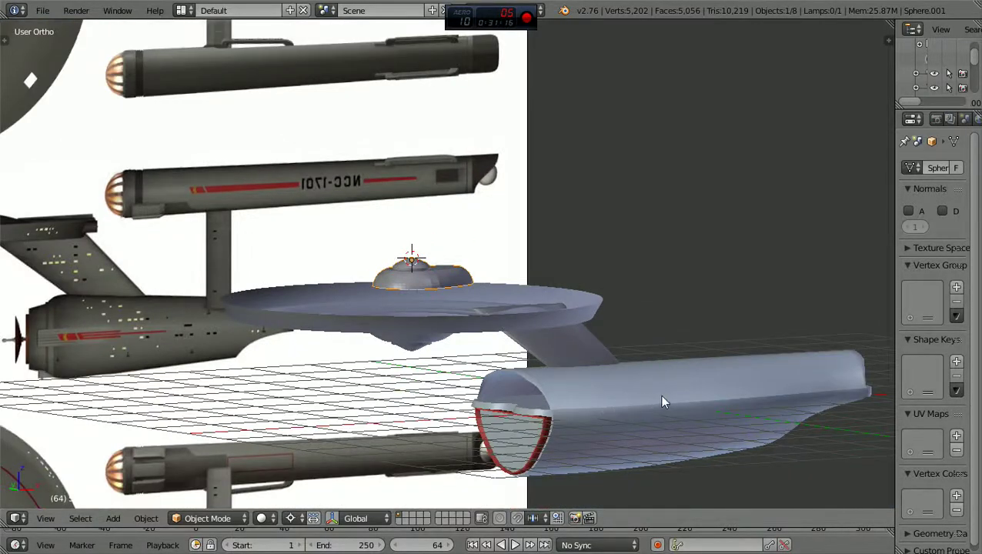
pyautogui.scroll(-3, 667, 399)
pyautogui.moveTo(671, 396)
pyautogui.mouseDown(button='middle')
pyautogui.moveTo(494, 399)
pyautogui.moveTo(778, 395)
pyautogui.moveTo(726, 403)
pyautogui.moveTo(660, 395)
pyautogui.mouseUp(button='middle')
# Orbit to a tilted view above the reference sheets and switch to orthographic projection
pyautogui.scroll(-2, 530, 398)
pyautogui.scroll(-2, 778, 396)
pyautogui.scroll(5, 654, 388)
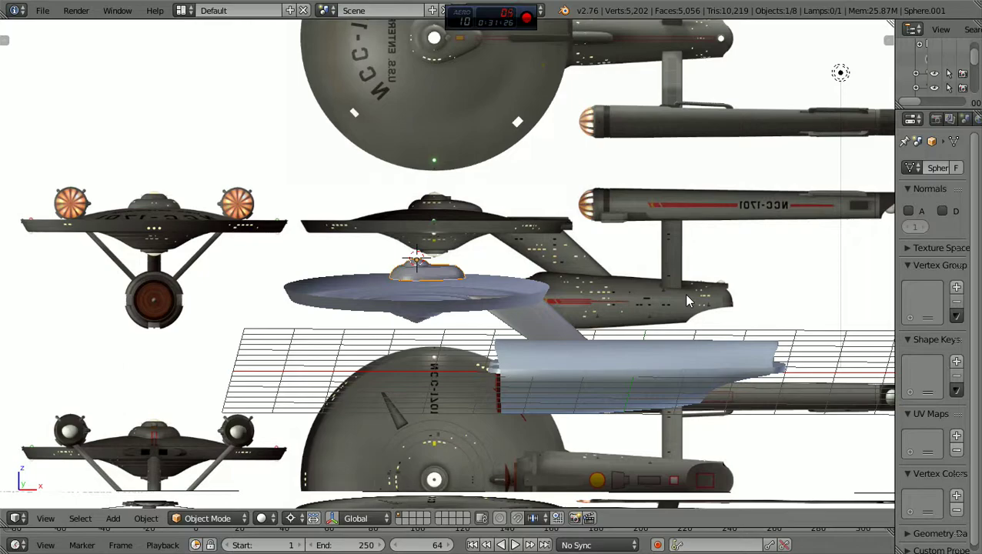
pyautogui.scroll(-4, 685, 299)
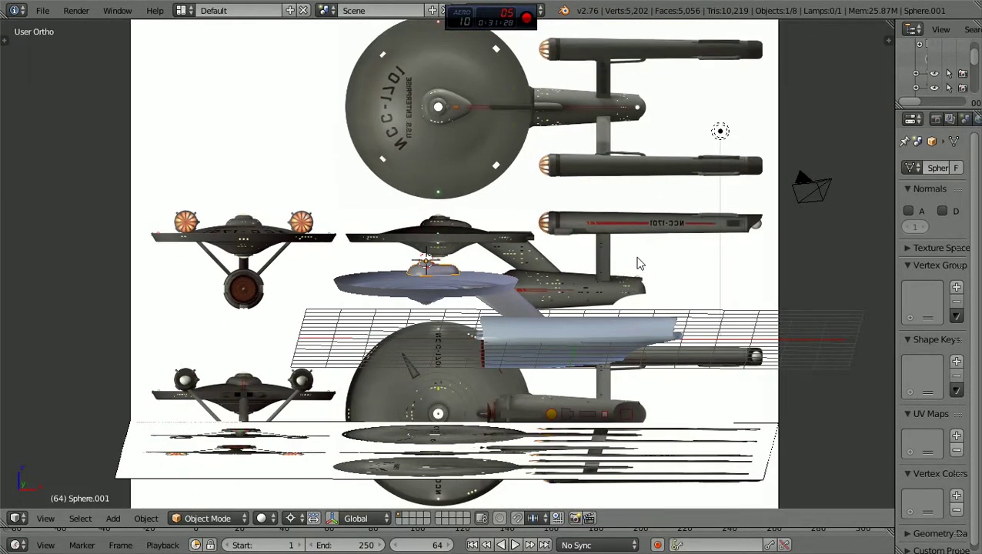
pyautogui.scroll(1, 637, 264)
pyautogui.moveTo(638, 263); pyautogui.dragTo(623, 278, button='middle')
pyautogui.scroll(2, 623, 278)
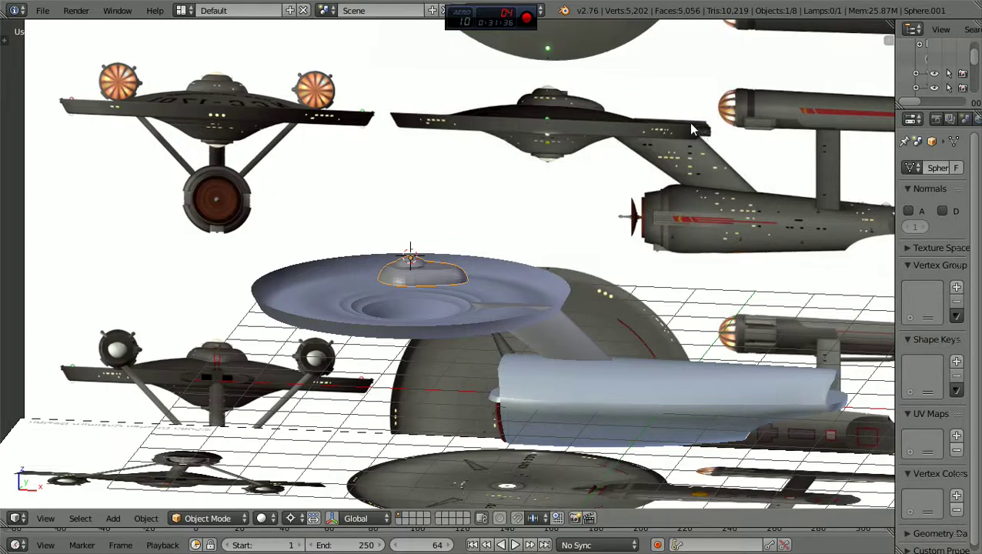
pyautogui.press('KP_5')
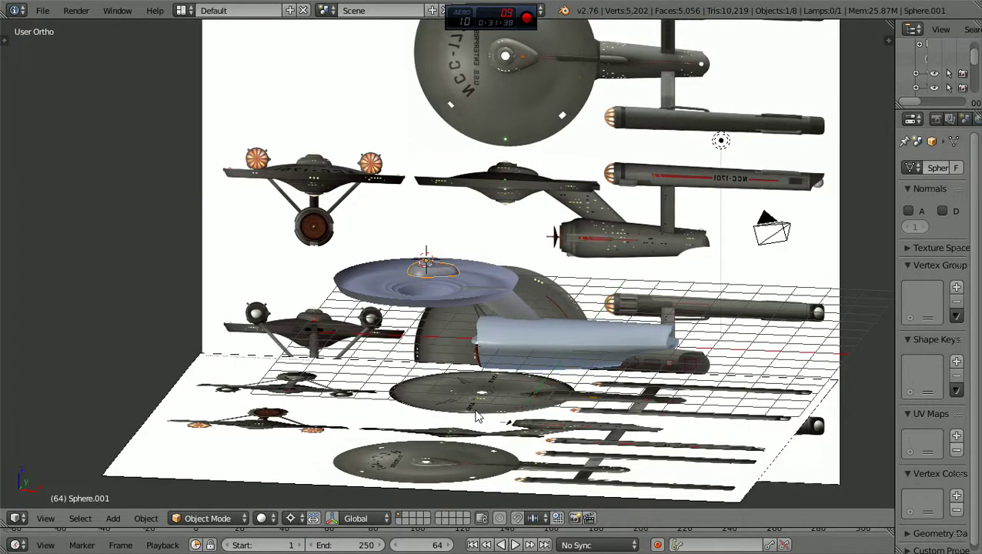
# Look straight down from the top orthographic view and zoom into the saucer and back out
pyautogui.scroll(-1, 431, 430)
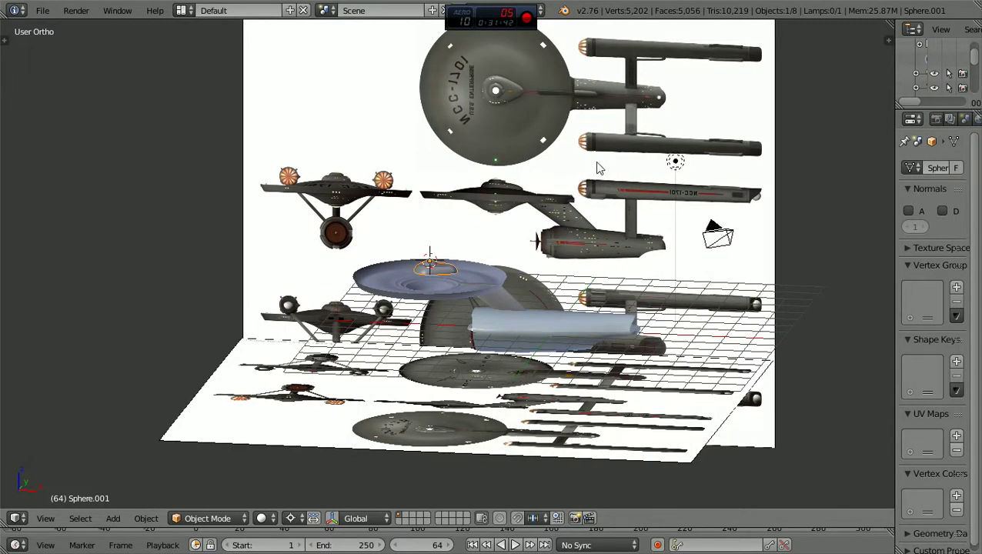
pyautogui.press('Up')
pyautogui.scroll(1, 599, 168)
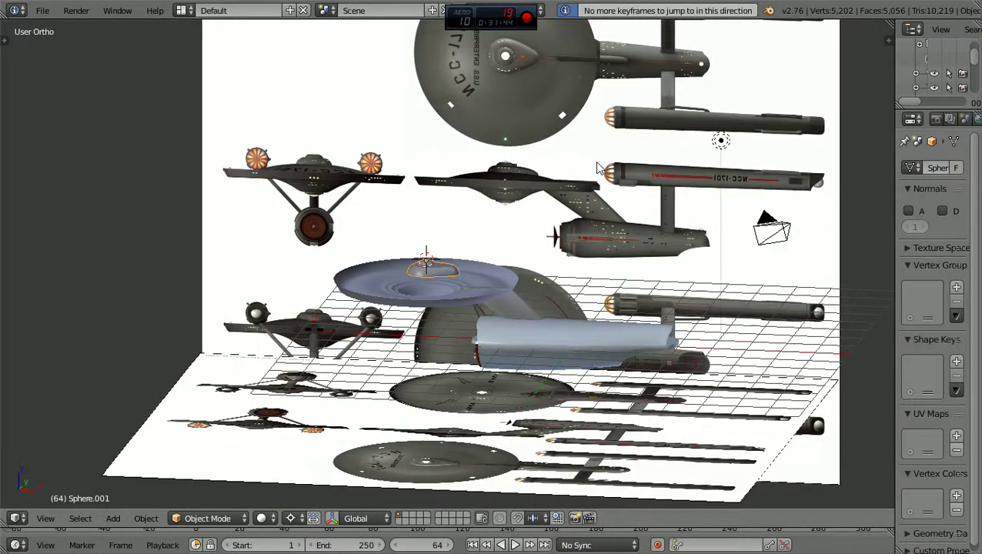
pyautogui.press('KP_7')
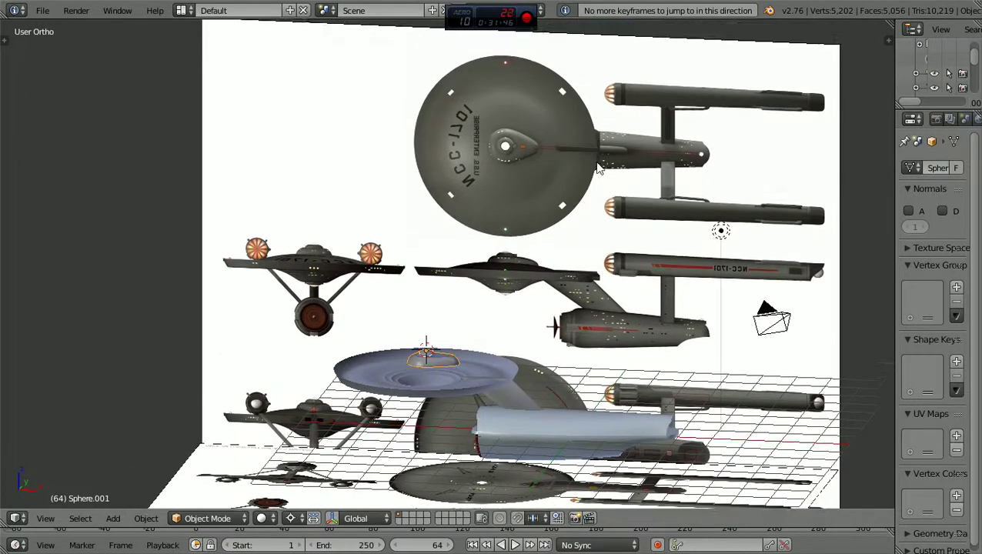
pyautogui.scroll(3, 599, 168)
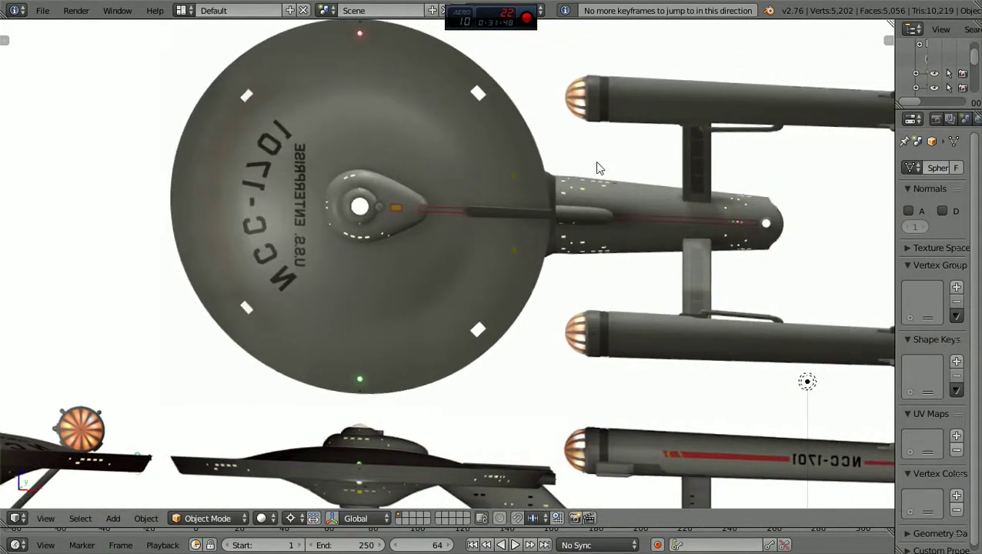
pyautogui.scroll(4, 599, 168)
pyautogui.keyDown('ctrl'); pyautogui.scroll(-1, 599, 168); pyautogui.keyUp('ctrl')
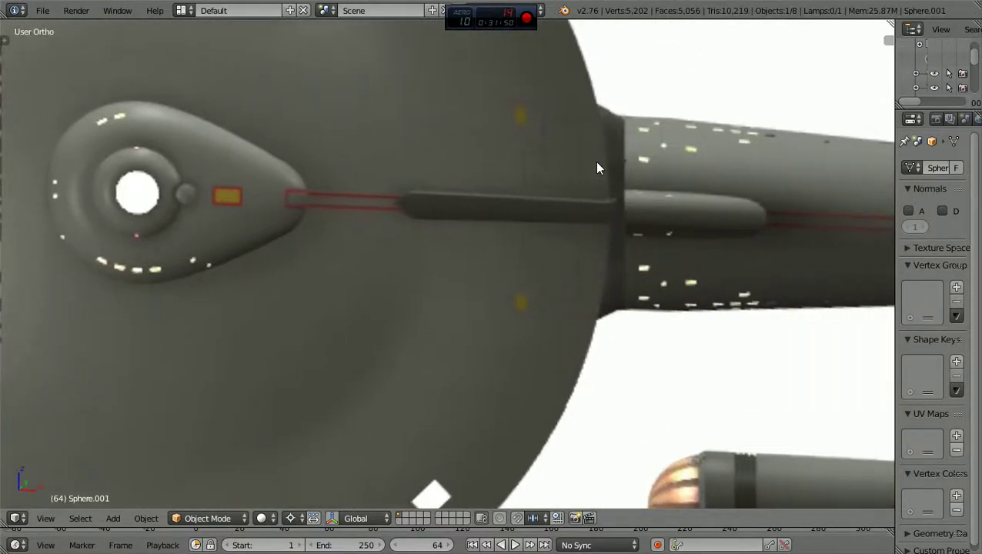
pyautogui.scroll(-4, 599, 168)
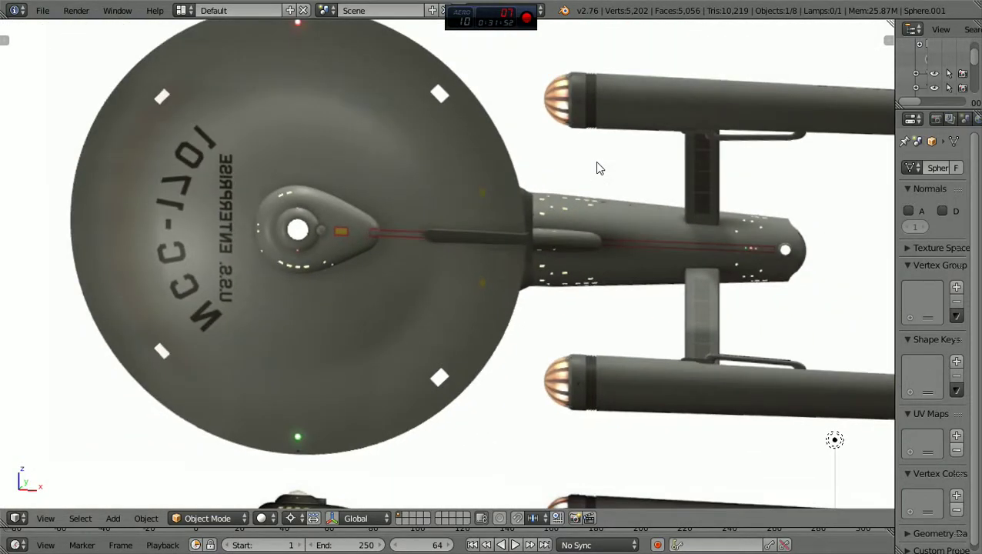
pyautogui.scroll(-3, 598, 166)
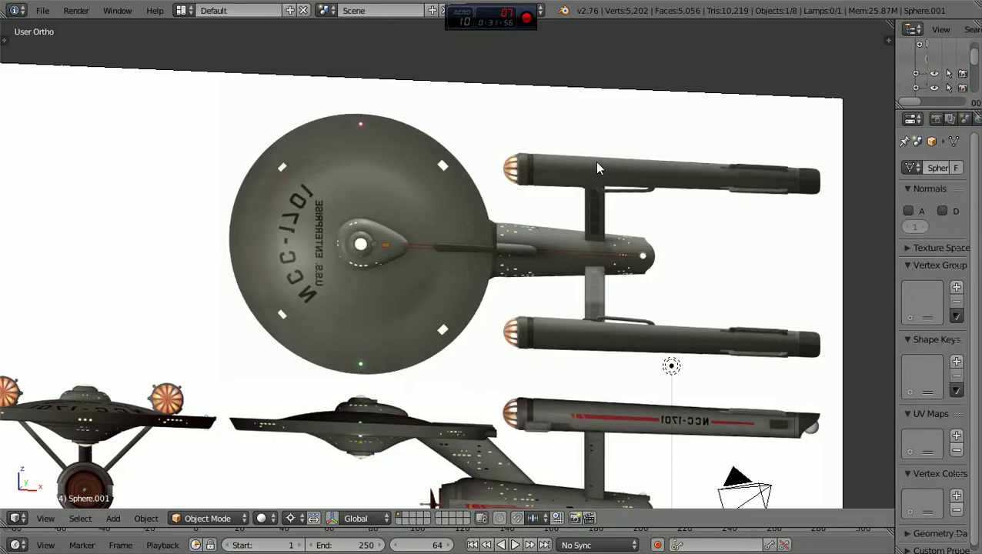
pyautogui.press('KP_1')
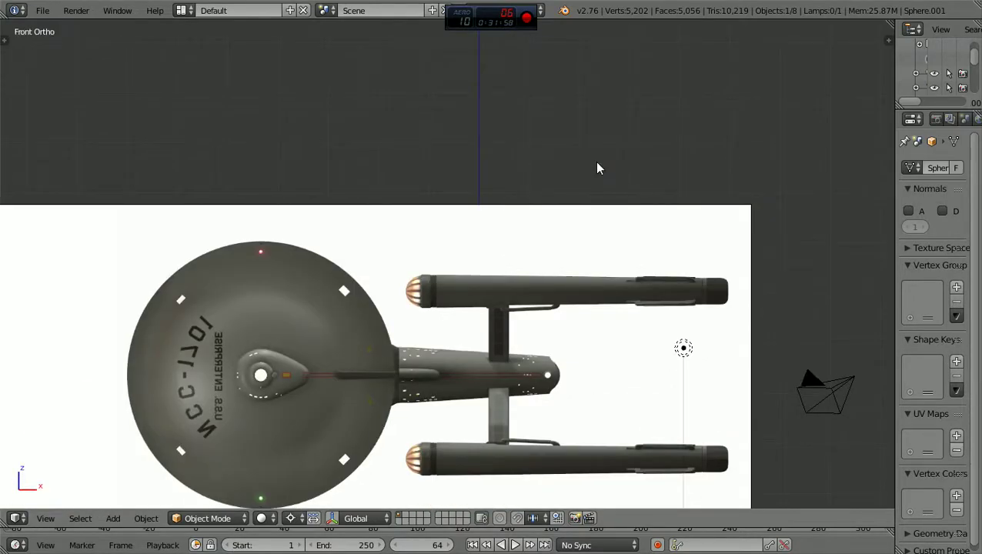
# Zoom around the front view to compare the bridge dome, saucer and sloping neck against the side reference
pyautogui.scroll(-3, 599, 167)
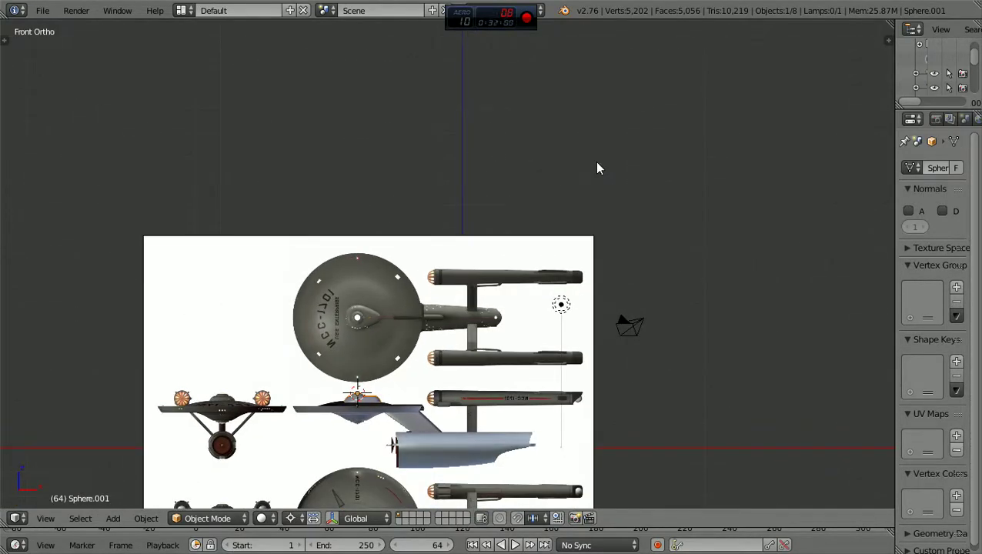
pyautogui.keyDown('ctrl'); pyautogui.scroll(-3, 599, 168); pyautogui.keyUp('ctrl')
pyautogui.scroll(6, 599, 167)
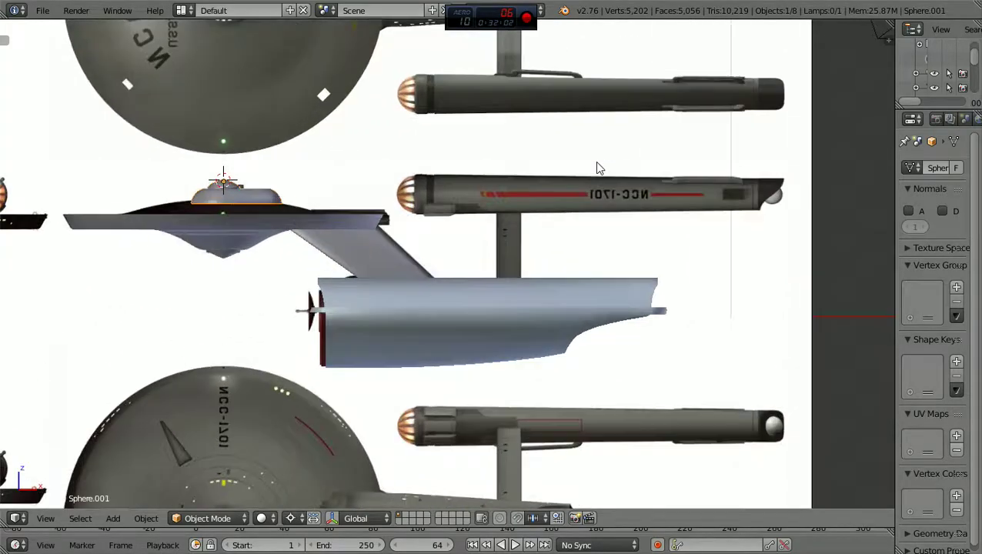
pyautogui.scroll(-2, 599, 168)
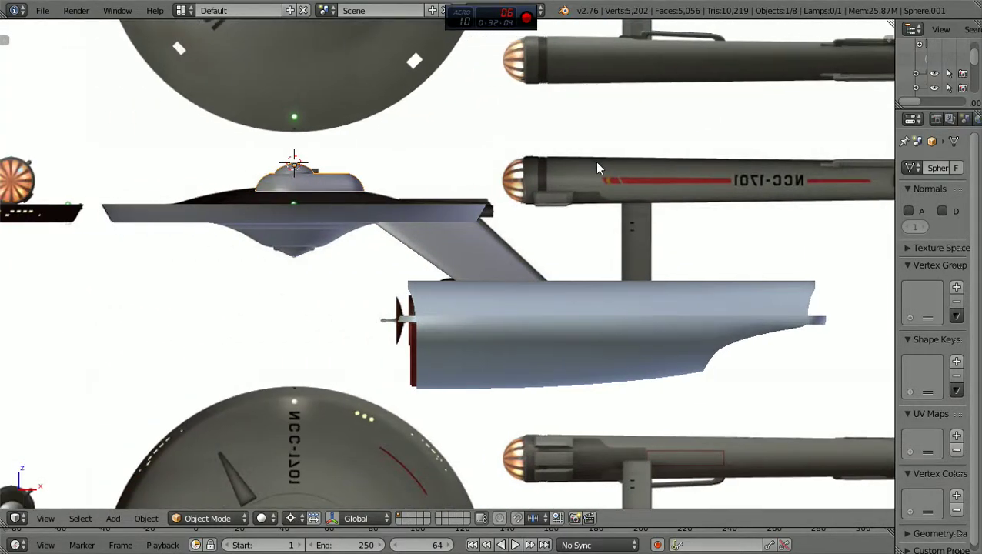
pyautogui.scroll(-1, 598, 168)
pyautogui.scroll(-2, 599, 168)
pyautogui.scroll(3, 599, 167)
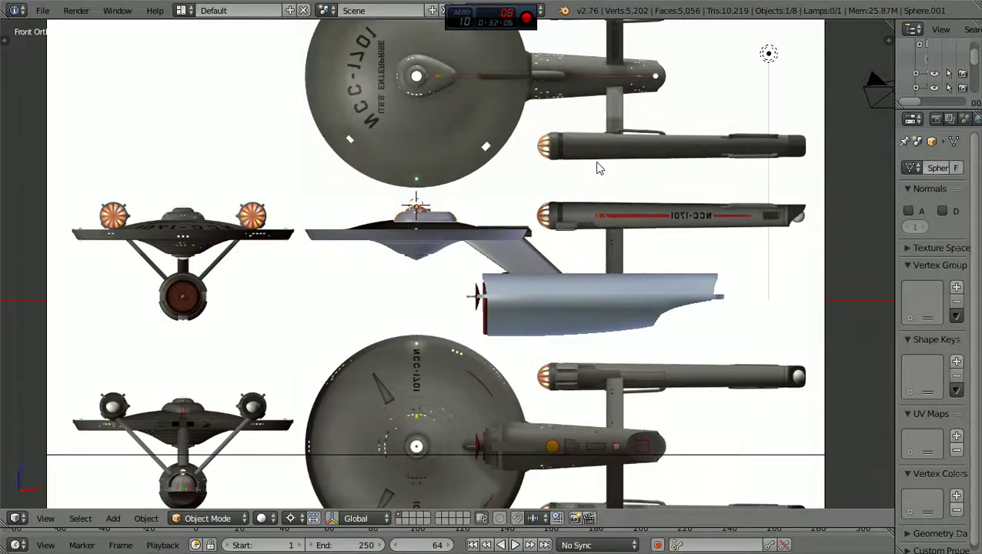
pyautogui.scroll(1, 599, 168)
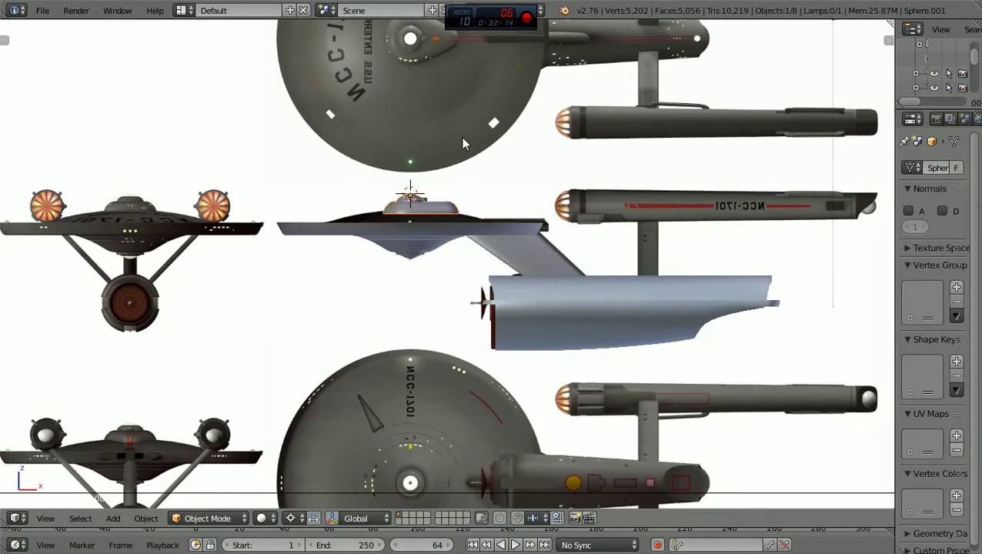
pyautogui.scroll(1, 463, 143)
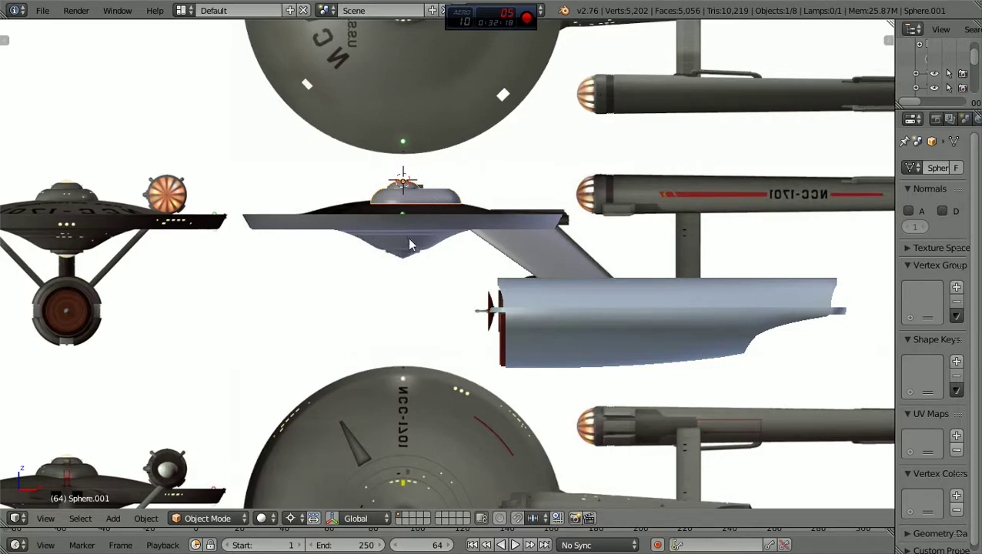
pyautogui.scroll(1, 407, 239)
pyautogui.scroll(-1, 408, 239)
pyautogui.scroll(4, 407, 238)
pyautogui.scroll(5, 408, 242)
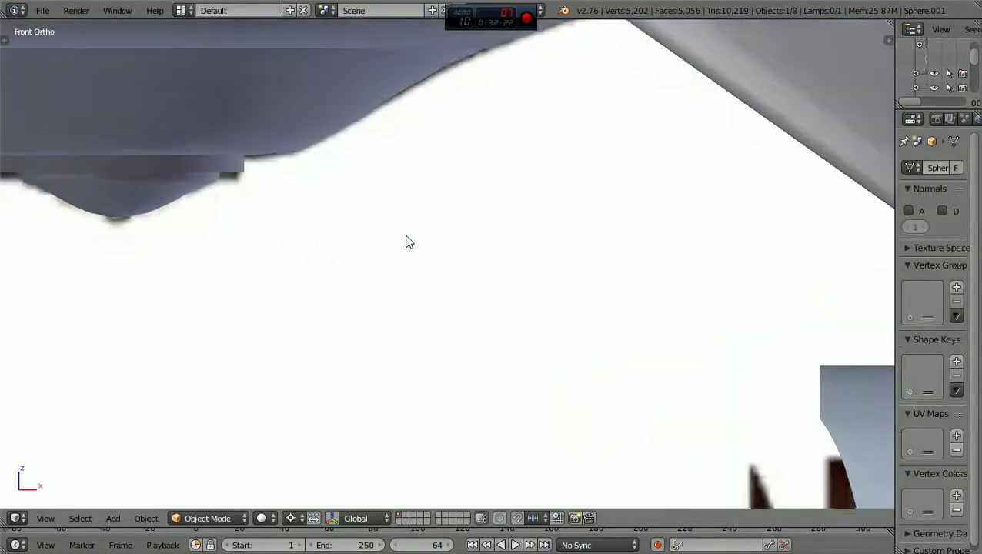
pyautogui.keyDown('ctrl'); pyautogui.scroll(10, 408, 241); pyautogui.keyUp('ctrl')
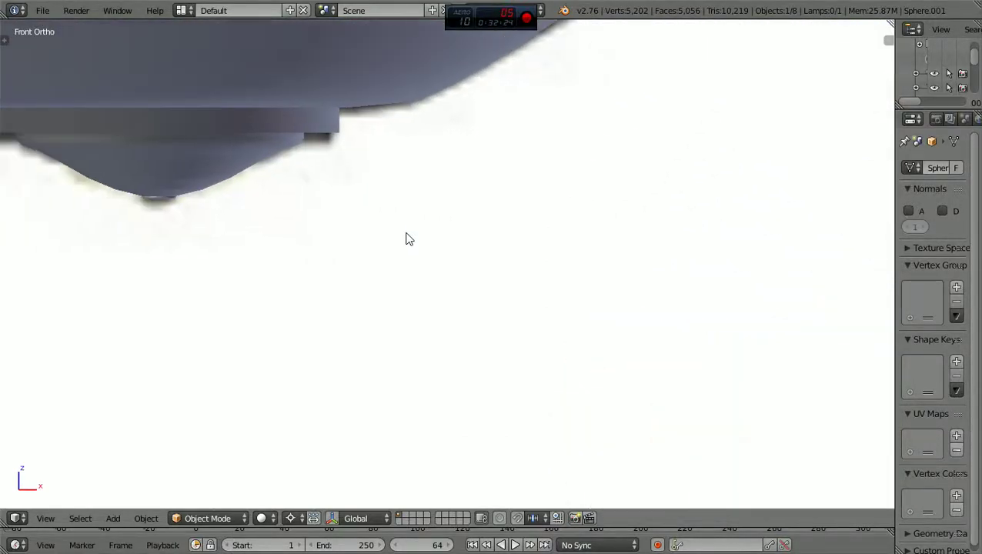
pyautogui.keyDown('shift'); pyautogui.scroll(-3, 409, 240); pyautogui.keyUp('shift')
pyautogui.keyDown('shift'); pyautogui.scroll(6, 409, 240); pyautogui.keyUp('shift')
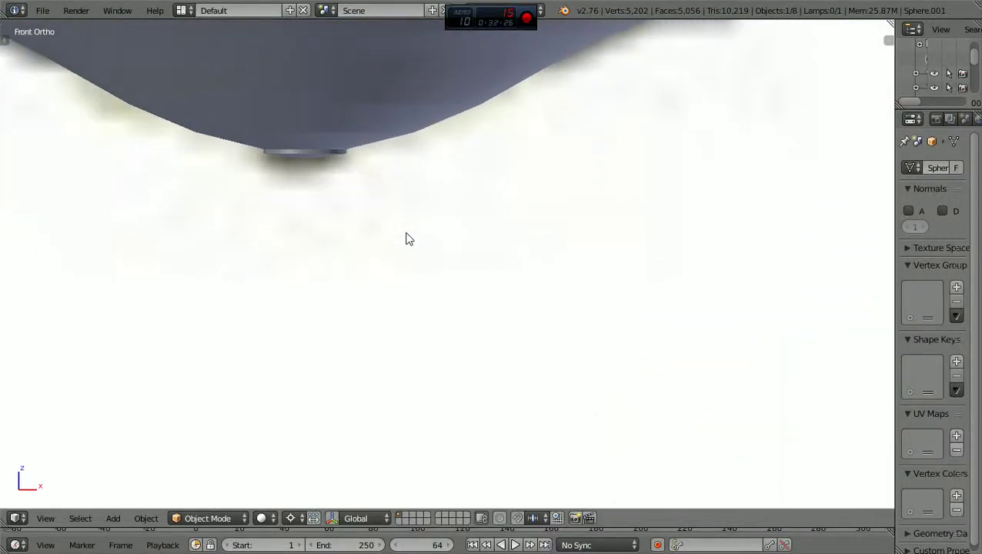
pyautogui.scroll(2, 407, 239)
pyautogui.scroll(-8, 407, 238)
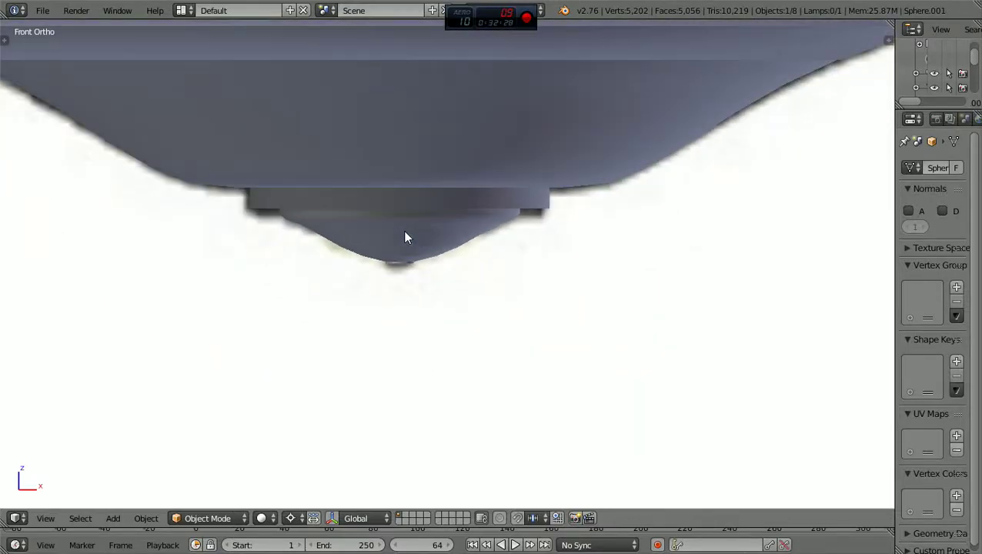
pyautogui.scroll(-3, 407, 237)
pyautogui.keyDown('shift'); pyautogui.scroll(1, 405, 235); pyautogui.keyUp('shift')
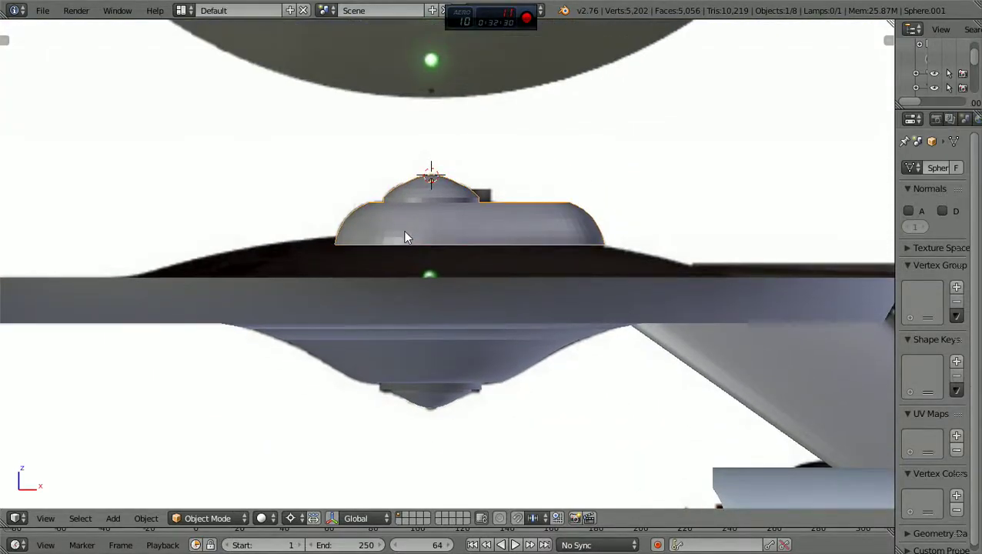
pyautogui.scroll(-2, 406, 235)
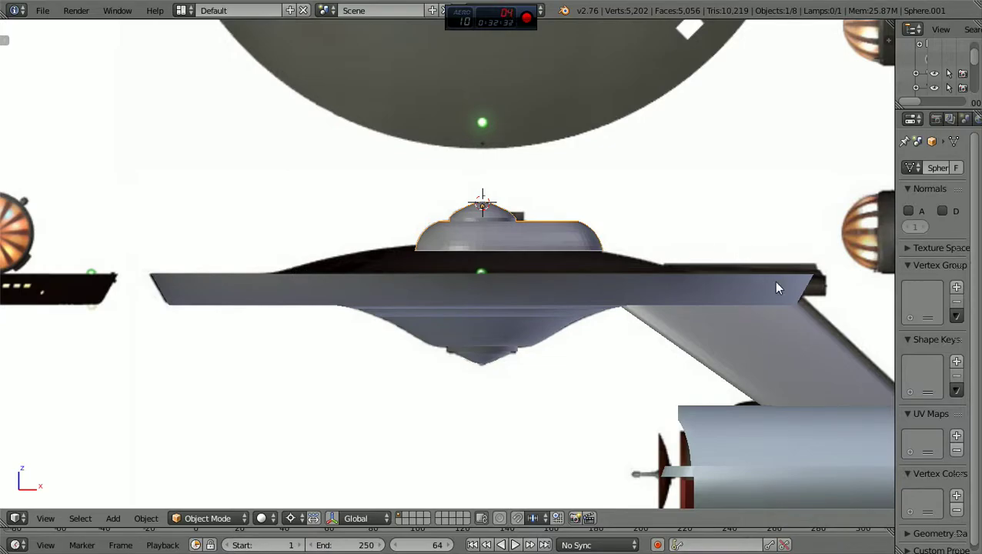
pyautogui.scroll(-3, 90, 331)
pyautogui.scroll(-1, 367, 231)
pyautogui.scroll(3, 460, 273)
pyautogui.scroll(-2, 594, 256)
pyautogui.scroll(-3, 595, 257)
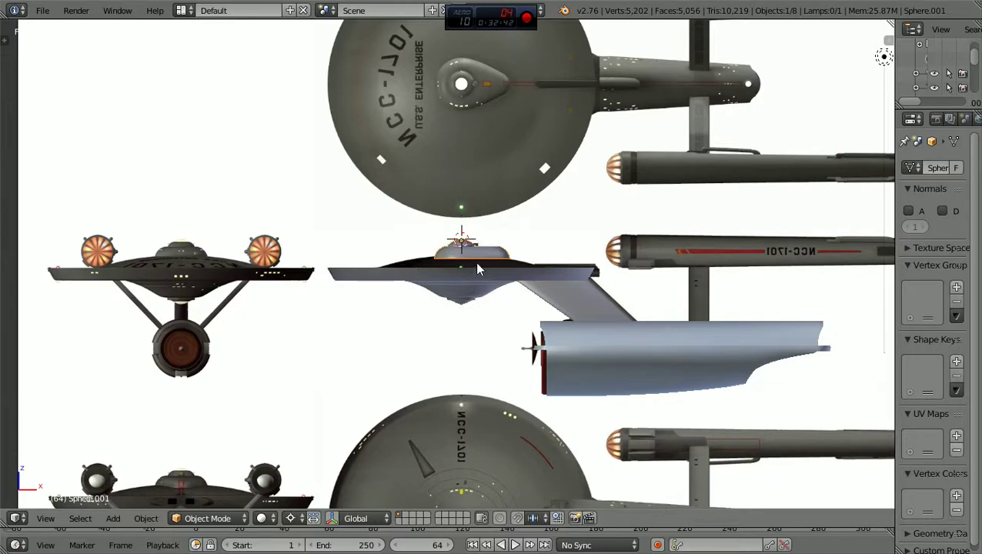
pyautogui.scroll(3, 477, 268)
pyautogui.scroll(-2, 477, 268)
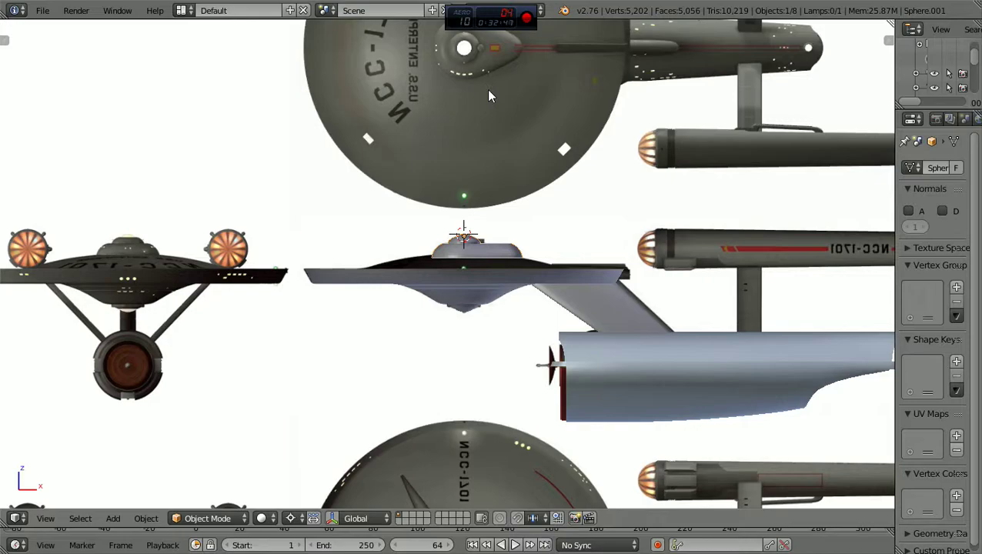
pyautogui.scroll(1, 489, 96)
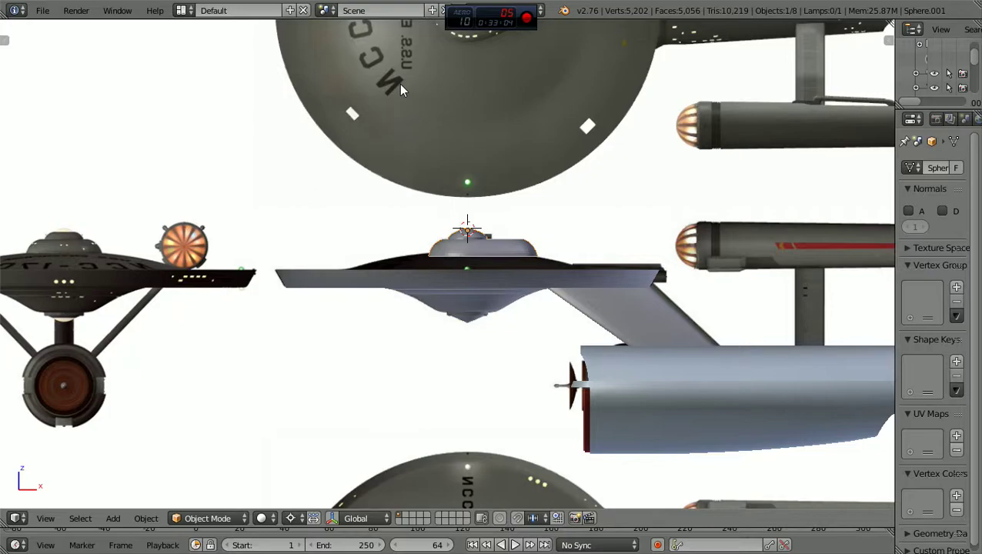
pyautogui.scroll(-3, 398, 84)
pyautogui.keyDown('ctrl'); pyautogui.scroll(2, 401, 91); pyautogui.keyUp('ctrl')
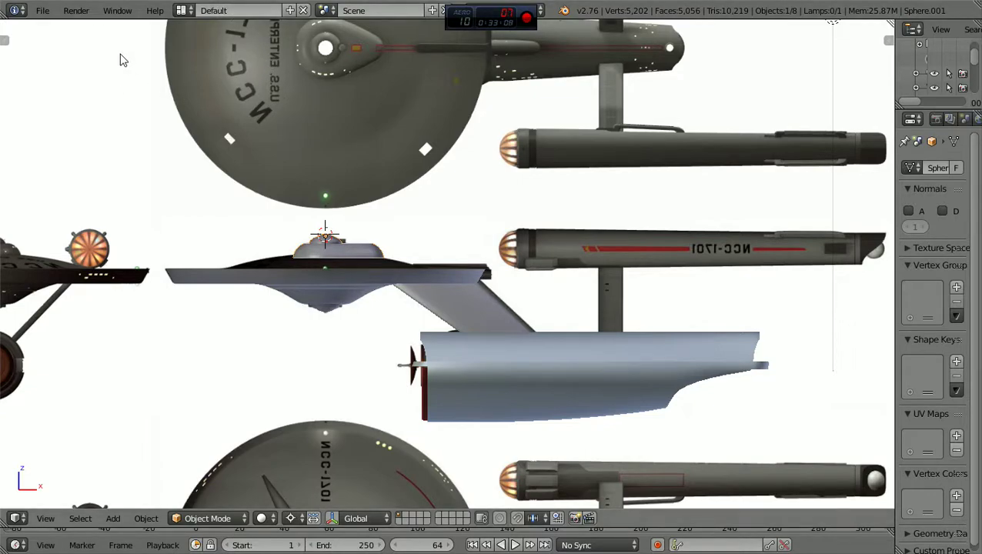